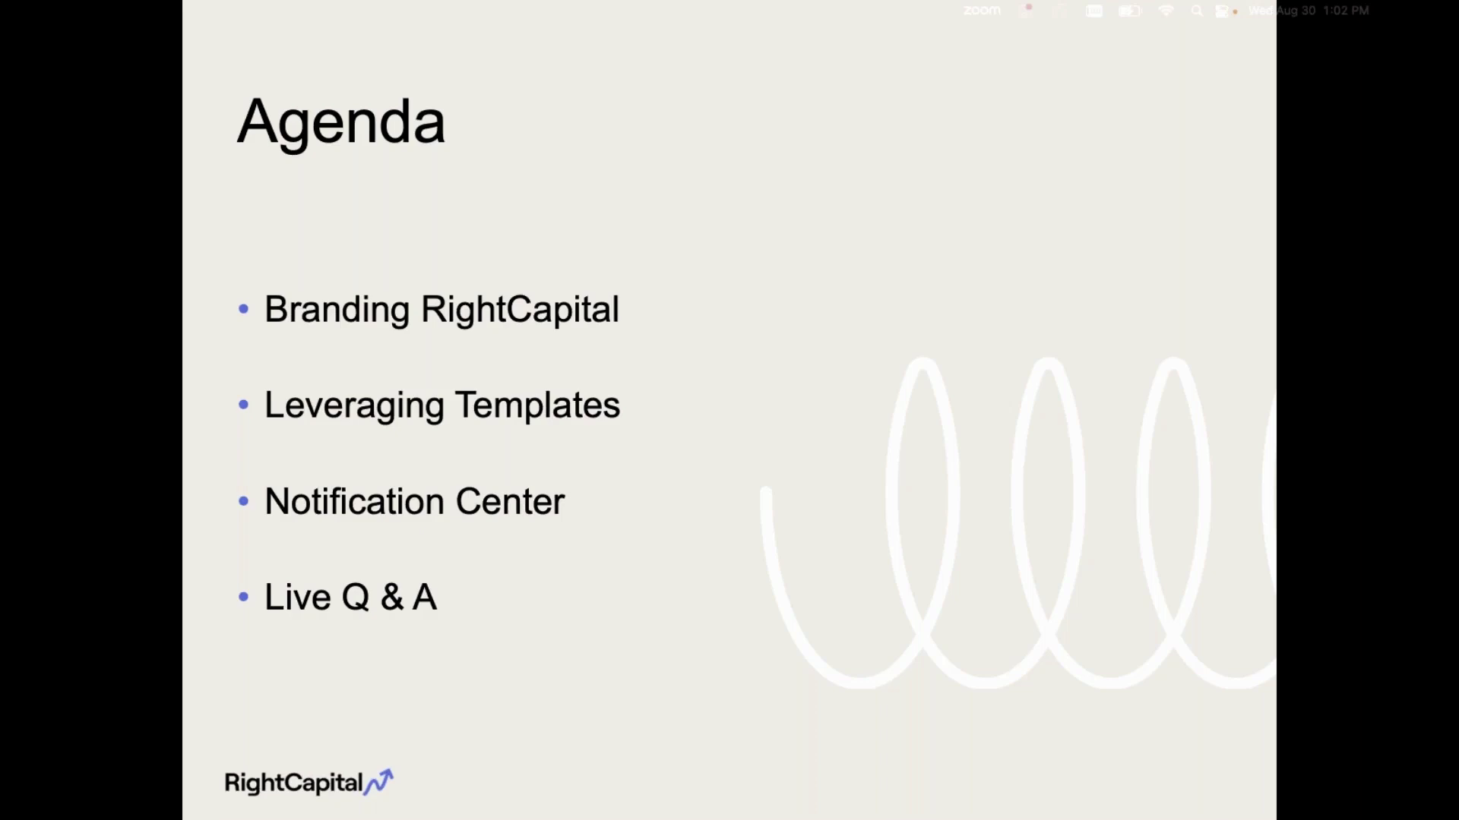
- Switch to RightCapital in Chrome, open the advisor's account settings and review the profile fields from title to report disclosure
key("super+Tab")
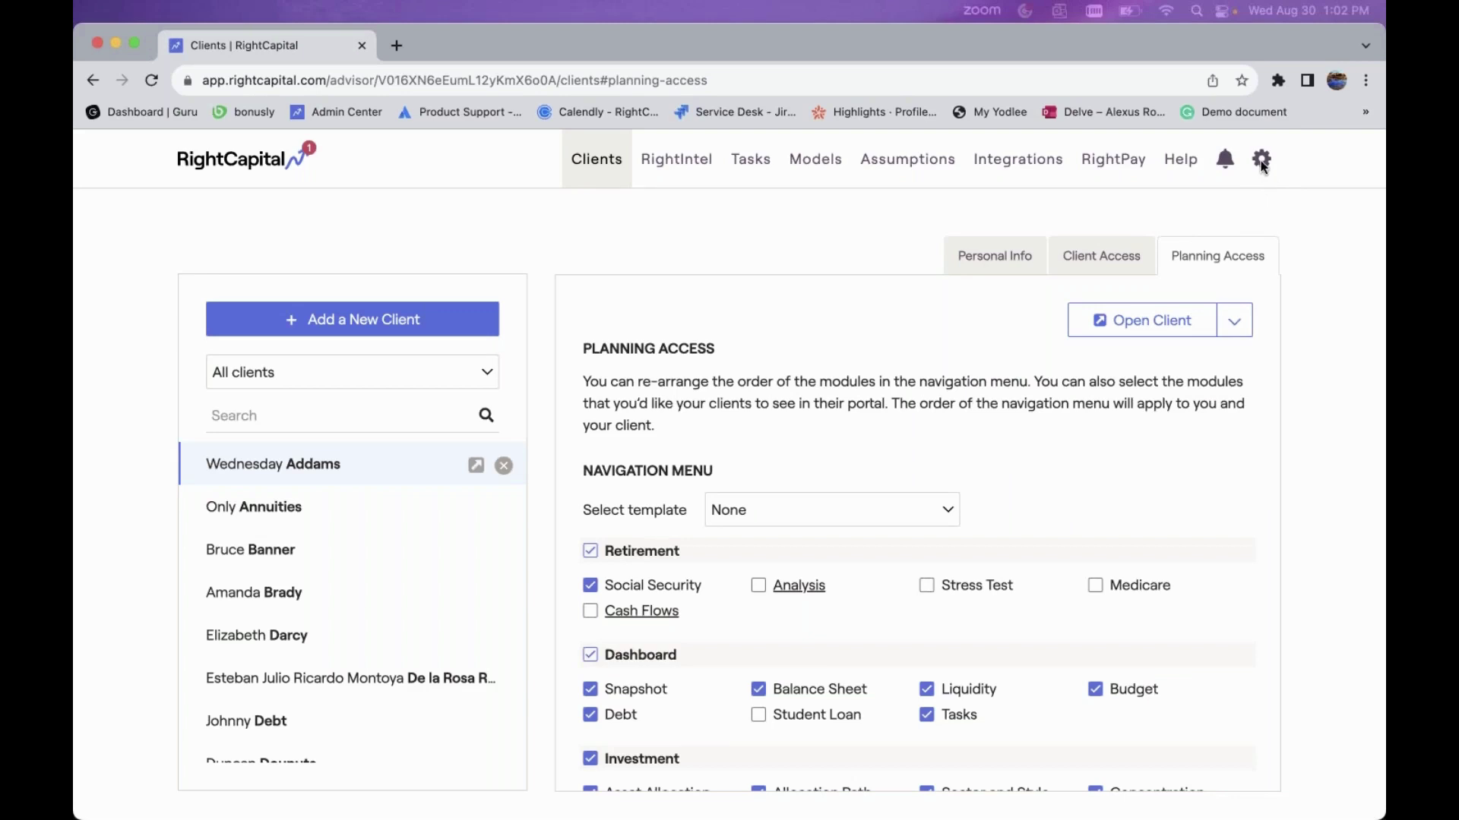
mouse_move(1263, 164)
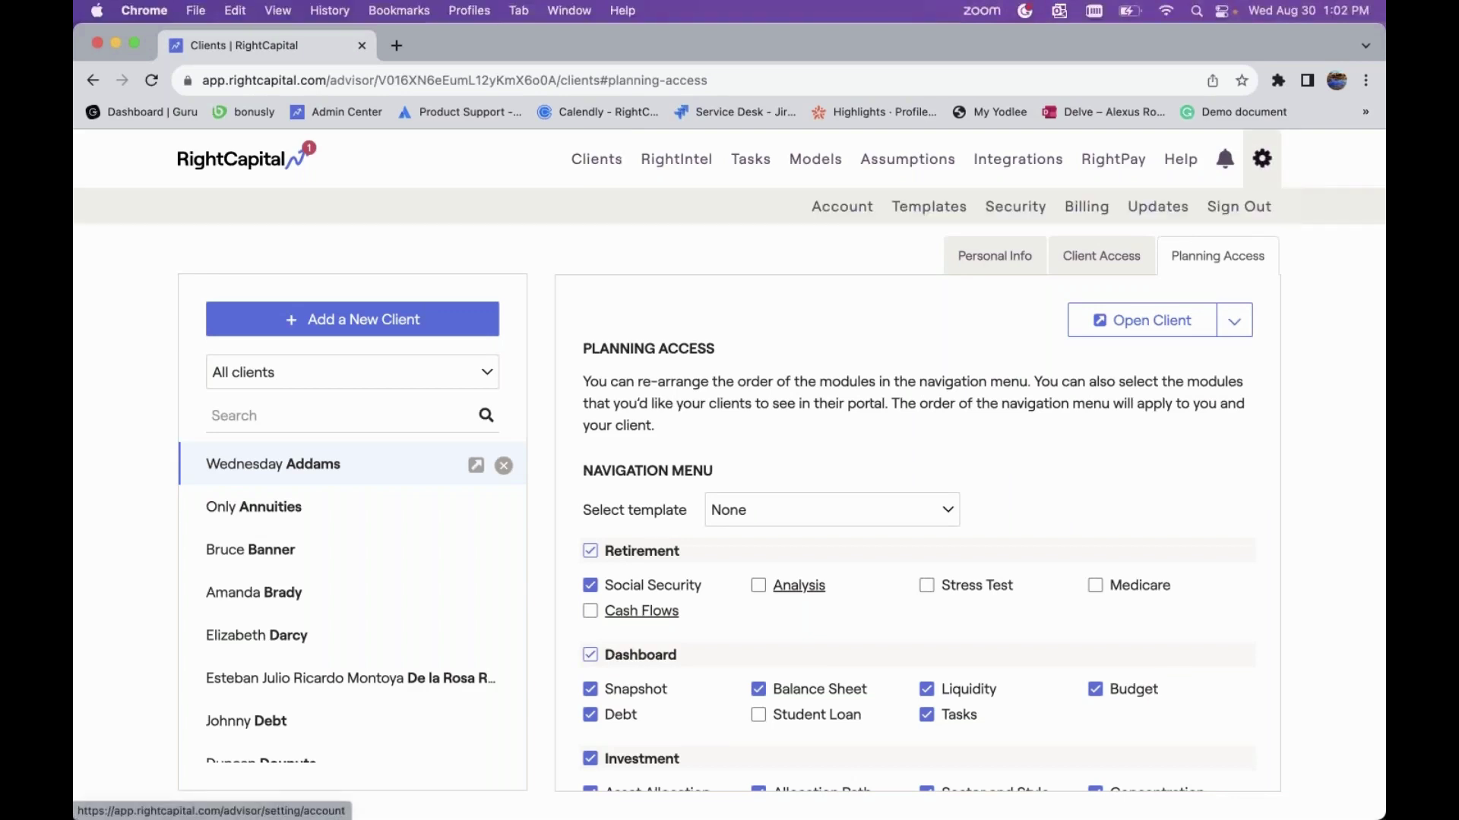
left_click(831, 211)
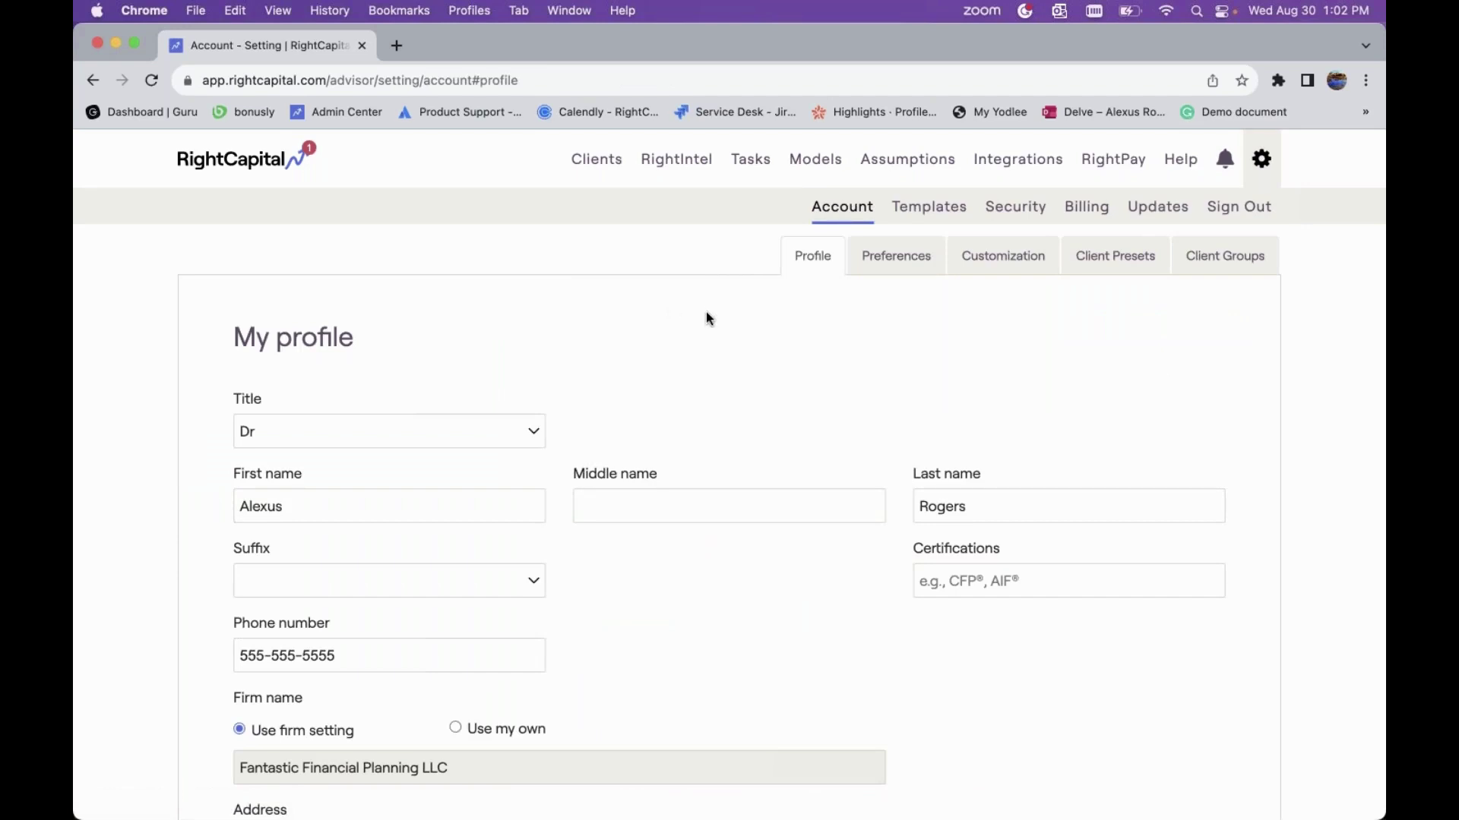
scroll(708, 317, "down", 3)
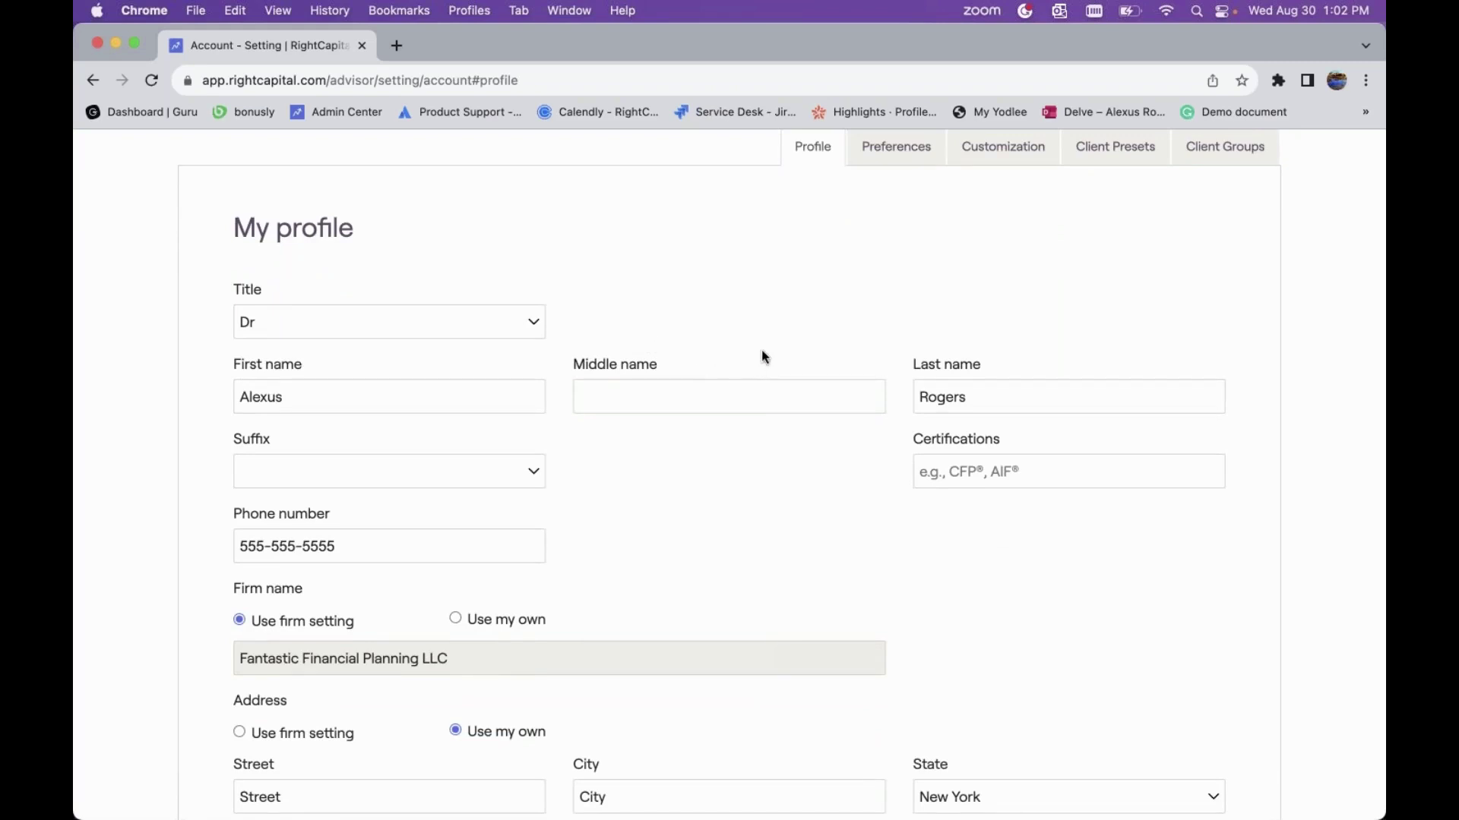
scroll(675, 301, "down", 2)
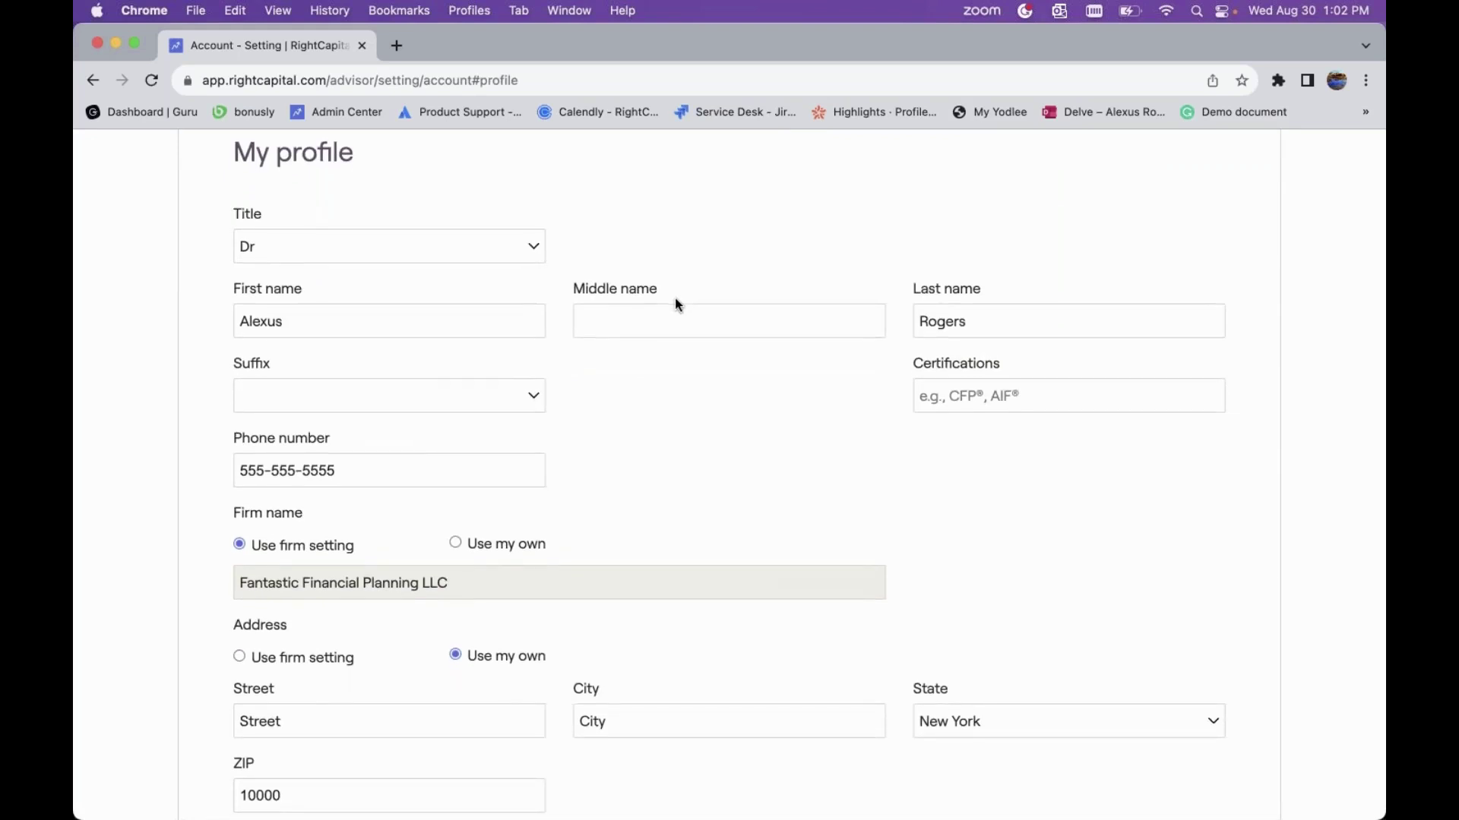
scroll(674, 301, "down", 3)
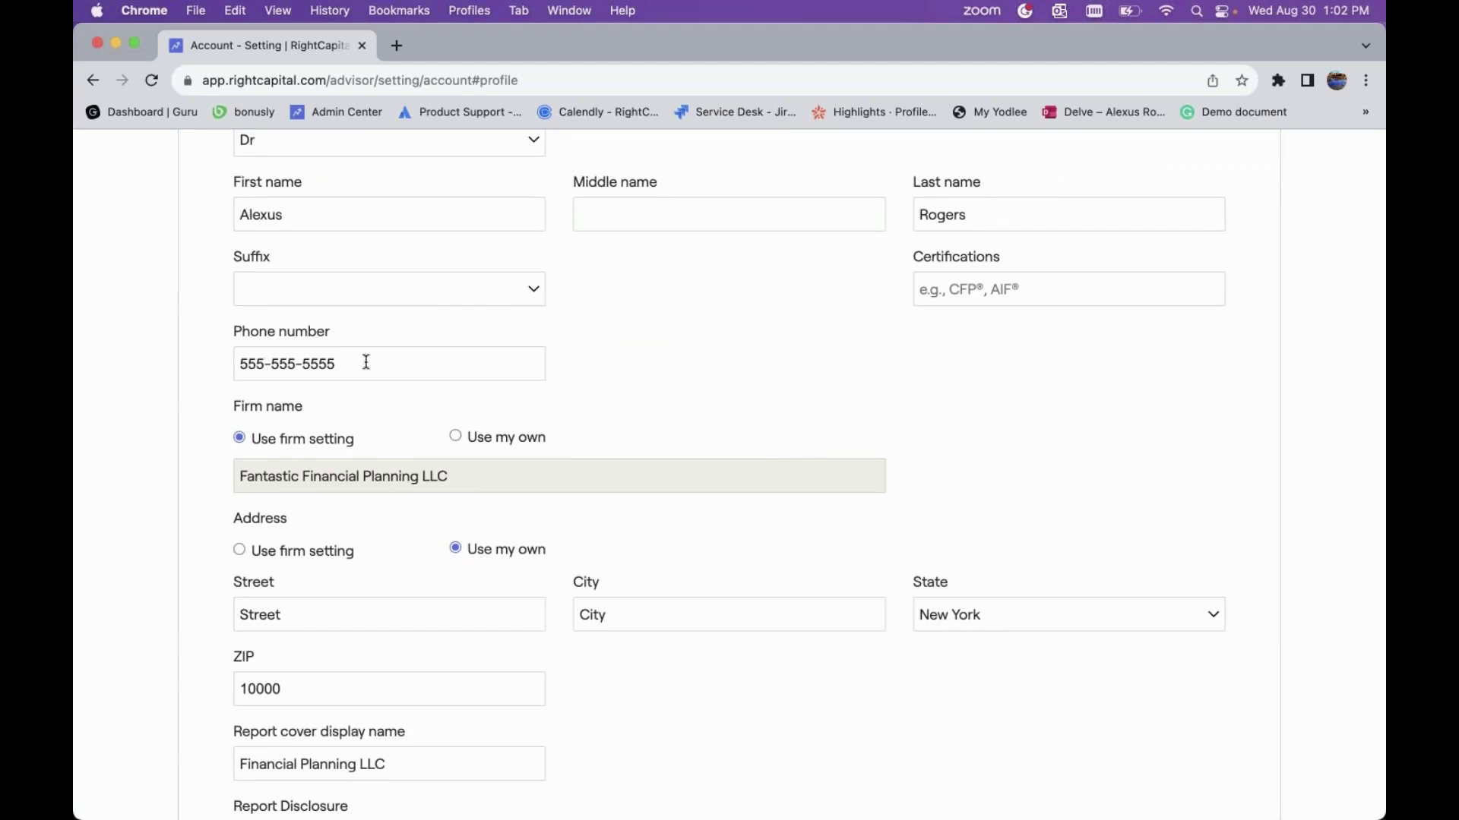
scroll(366, 362, "down", 2)
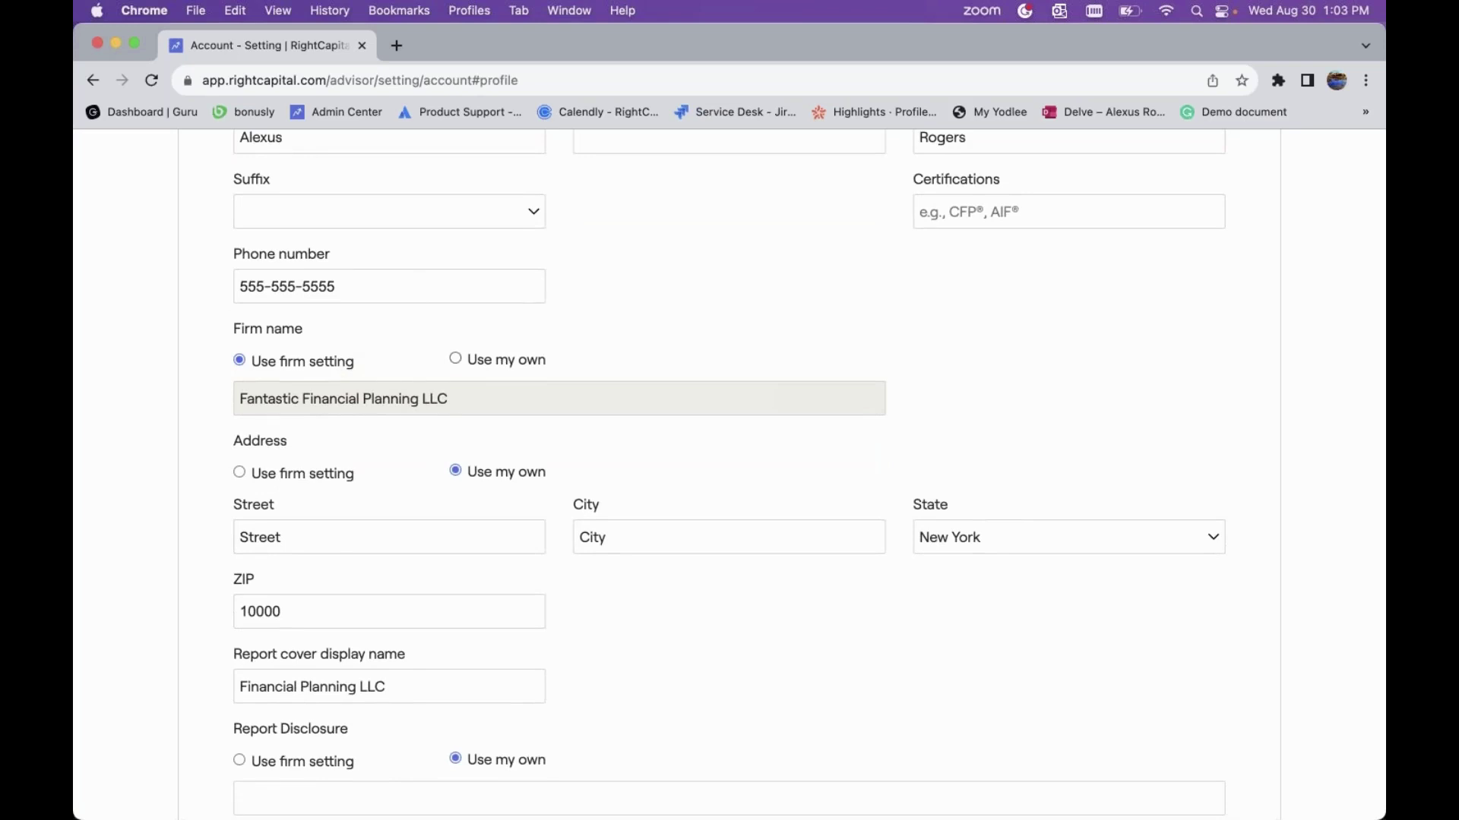
scroll(544, 365, "down", 2)
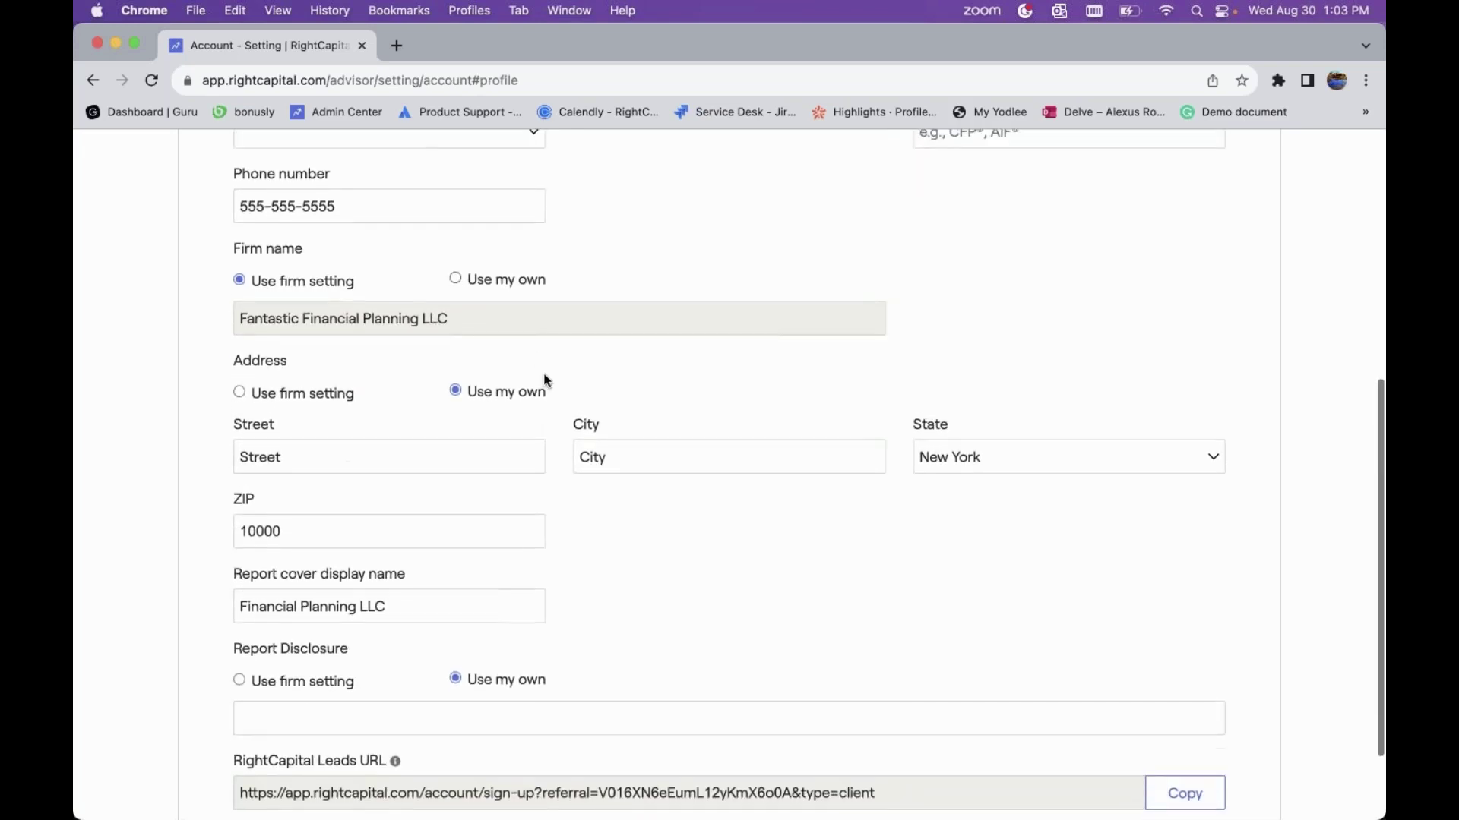
scroll(263, 399, "down", 2)
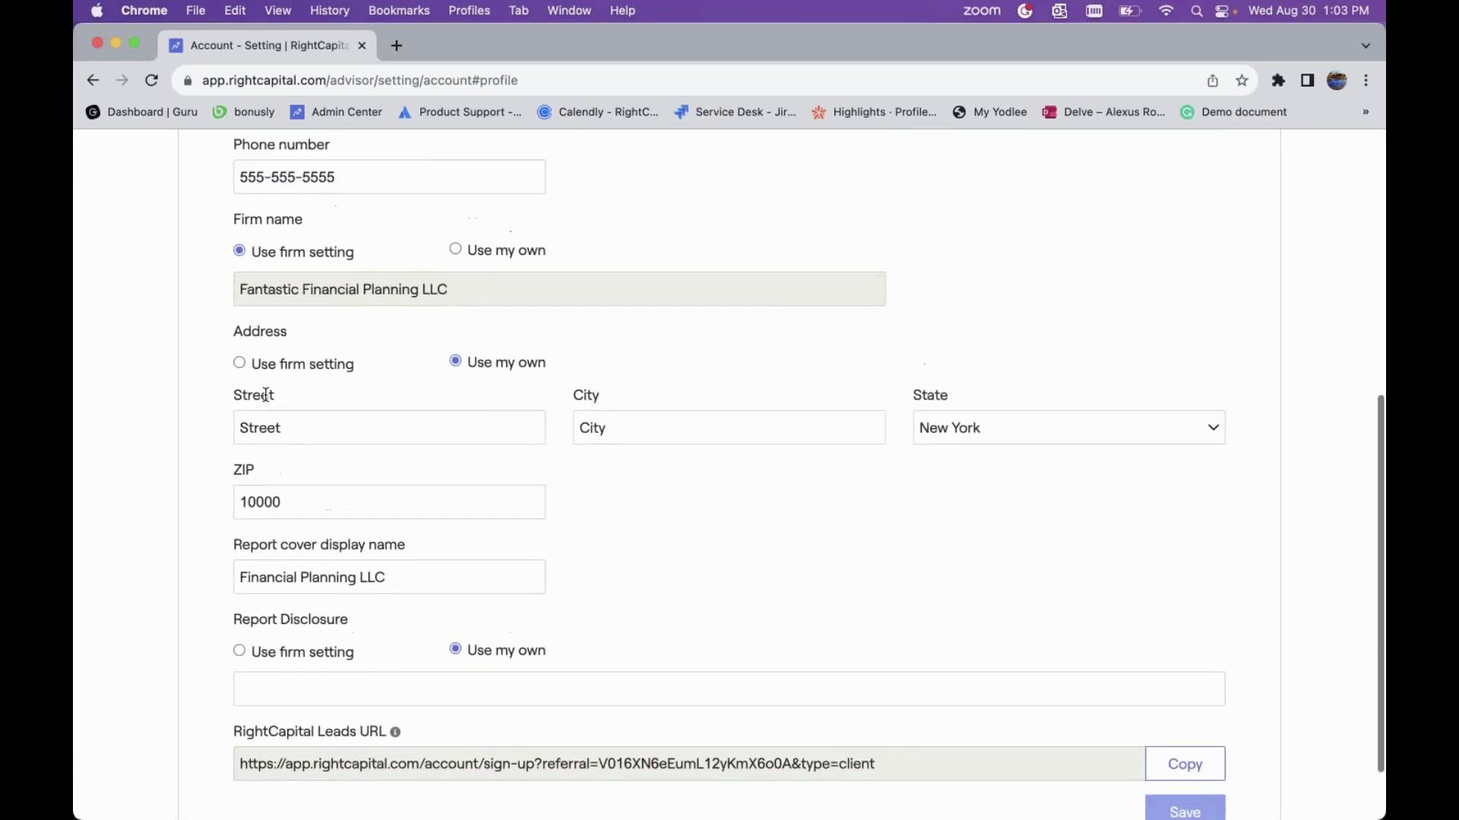
scroll(263, 391, "up", 6)
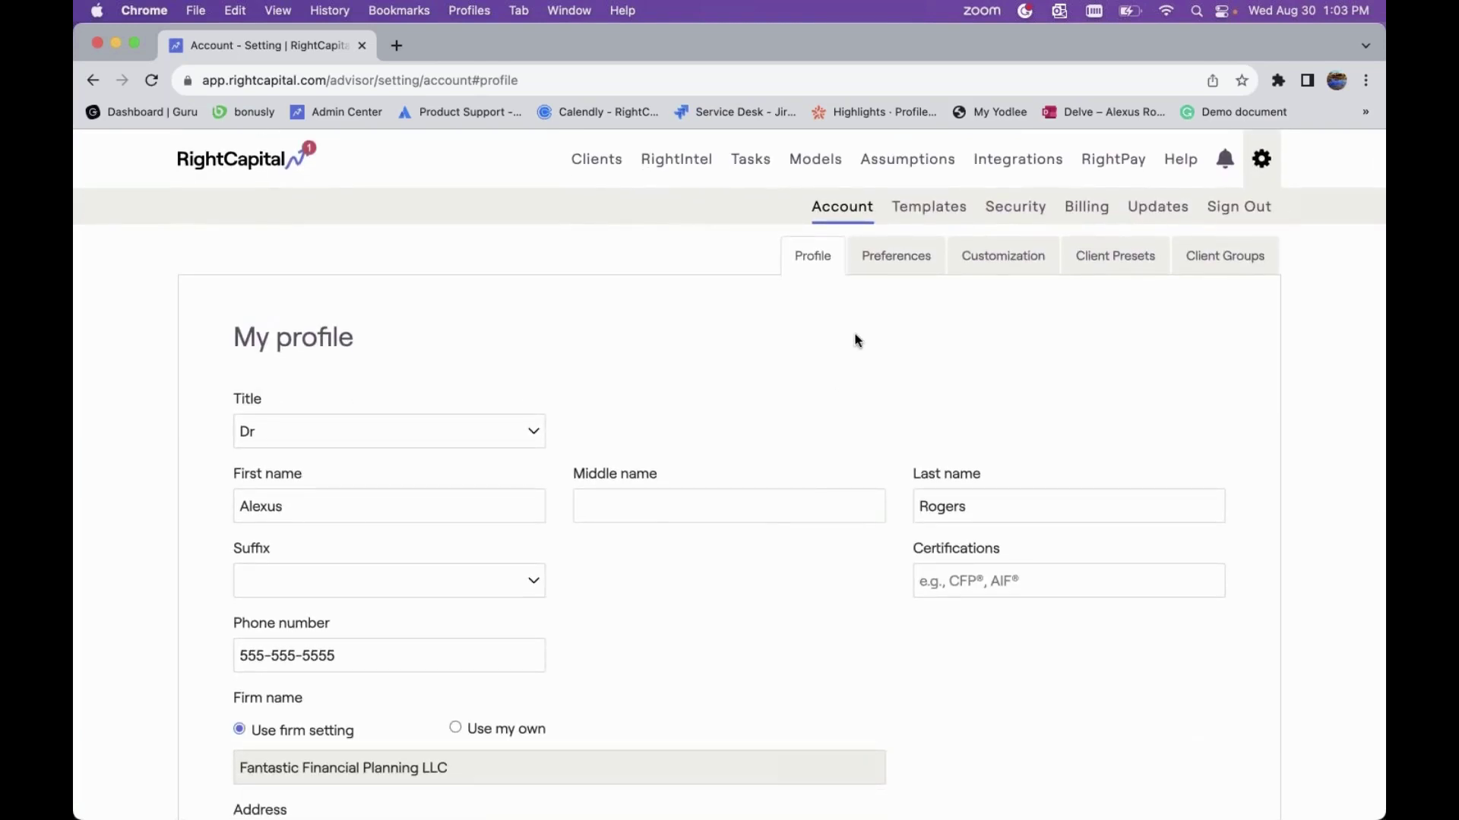
- Open the account's branding customization settings and view the file upload sources for the positive logo
left_click(991, 270)
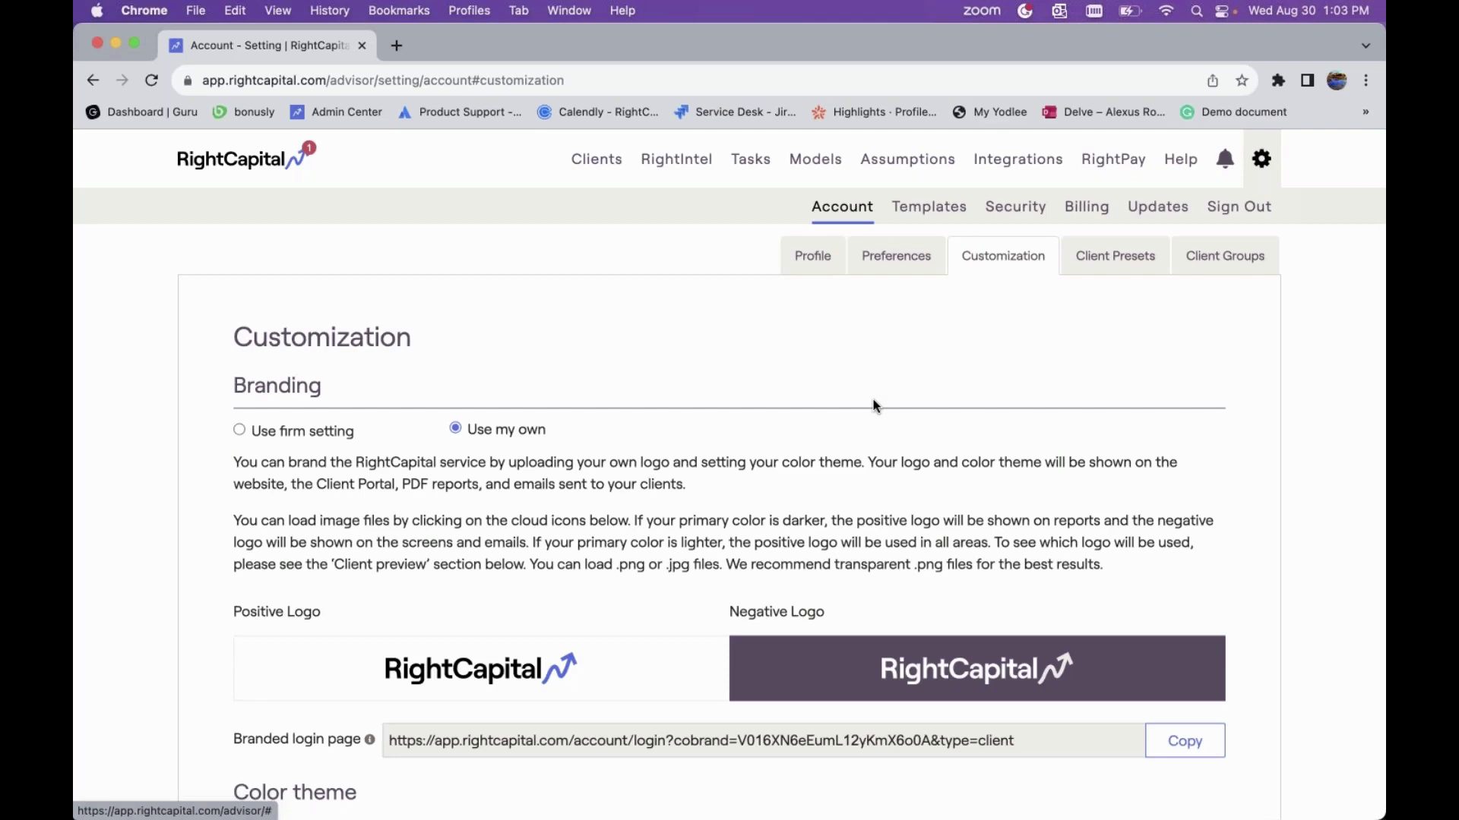
scroll(874, 406, "down", 2)
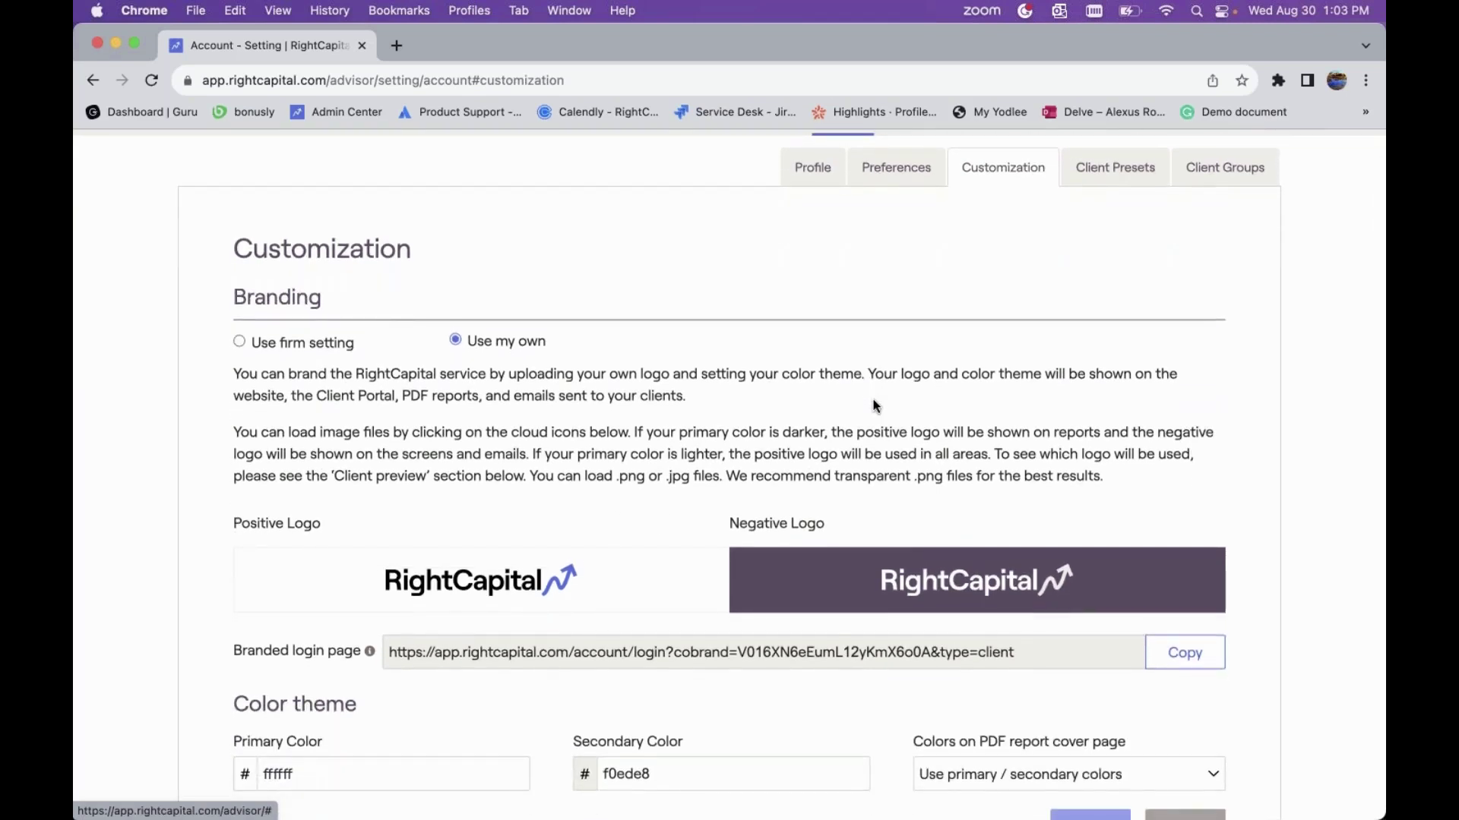
scroll(874, 406, "down", 3)
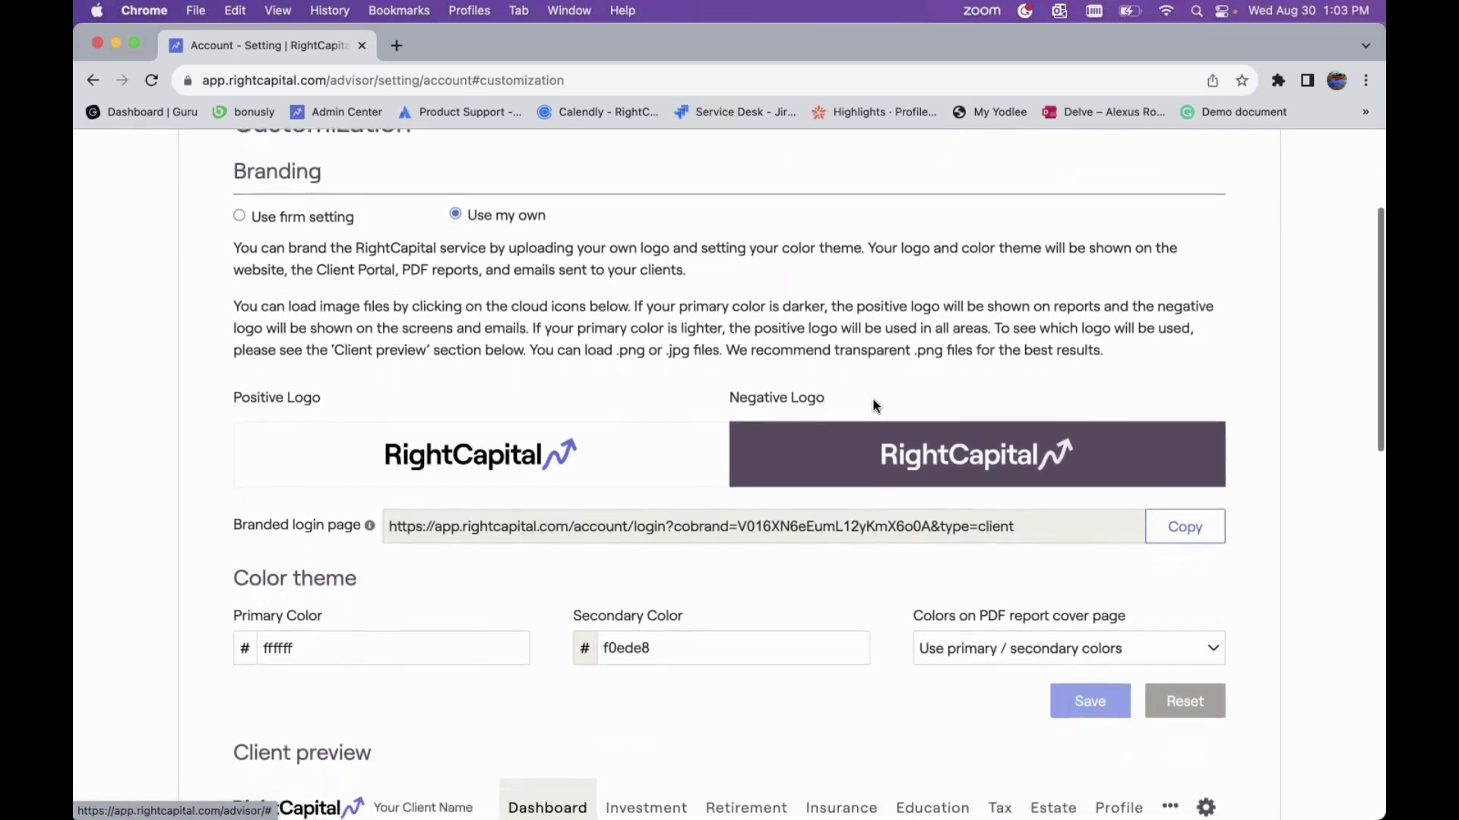
scroll(873, 399, "down", 1)
mouse_move(476, 422)
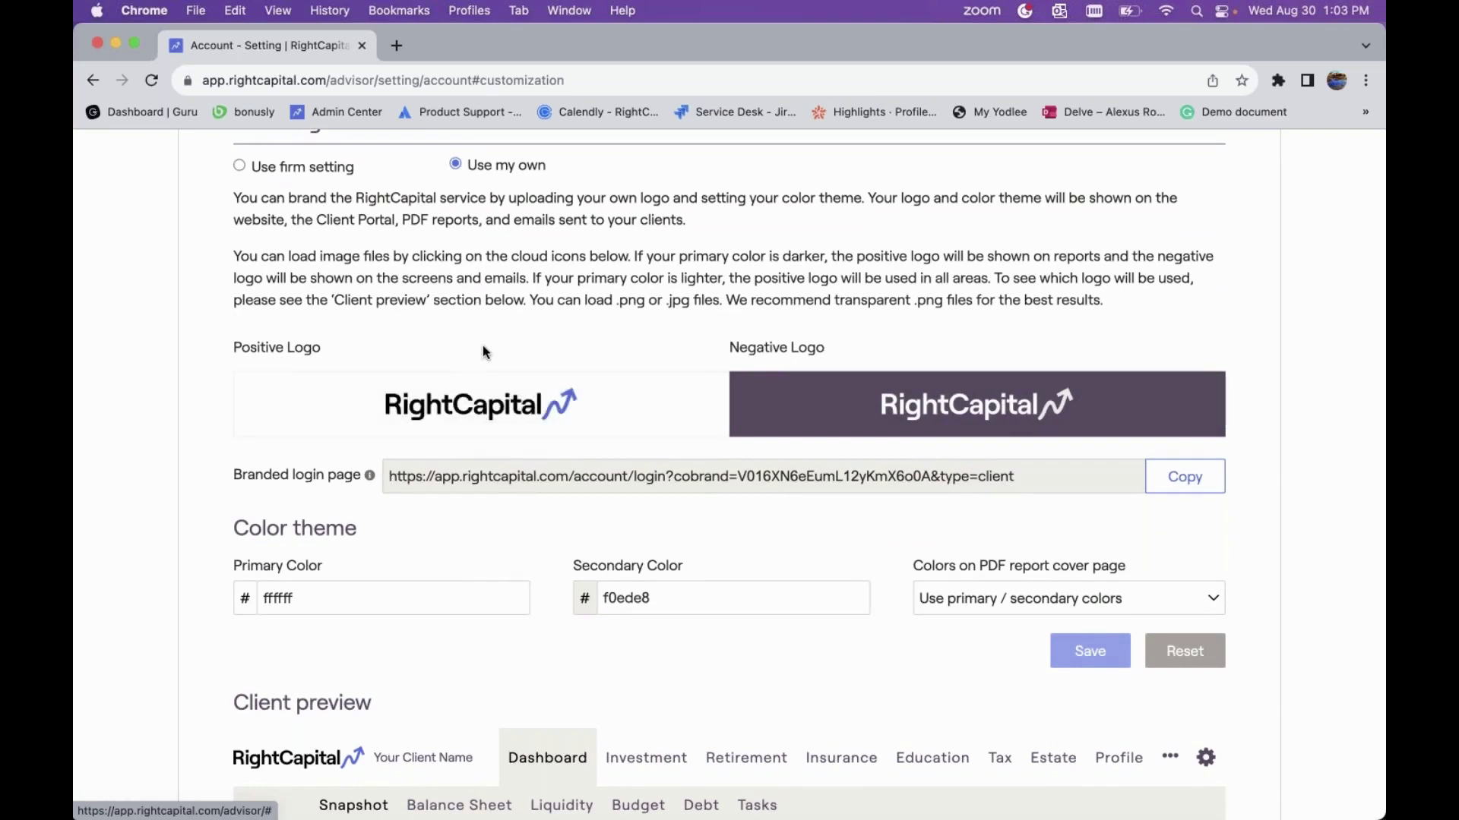
left_click(489, 408)
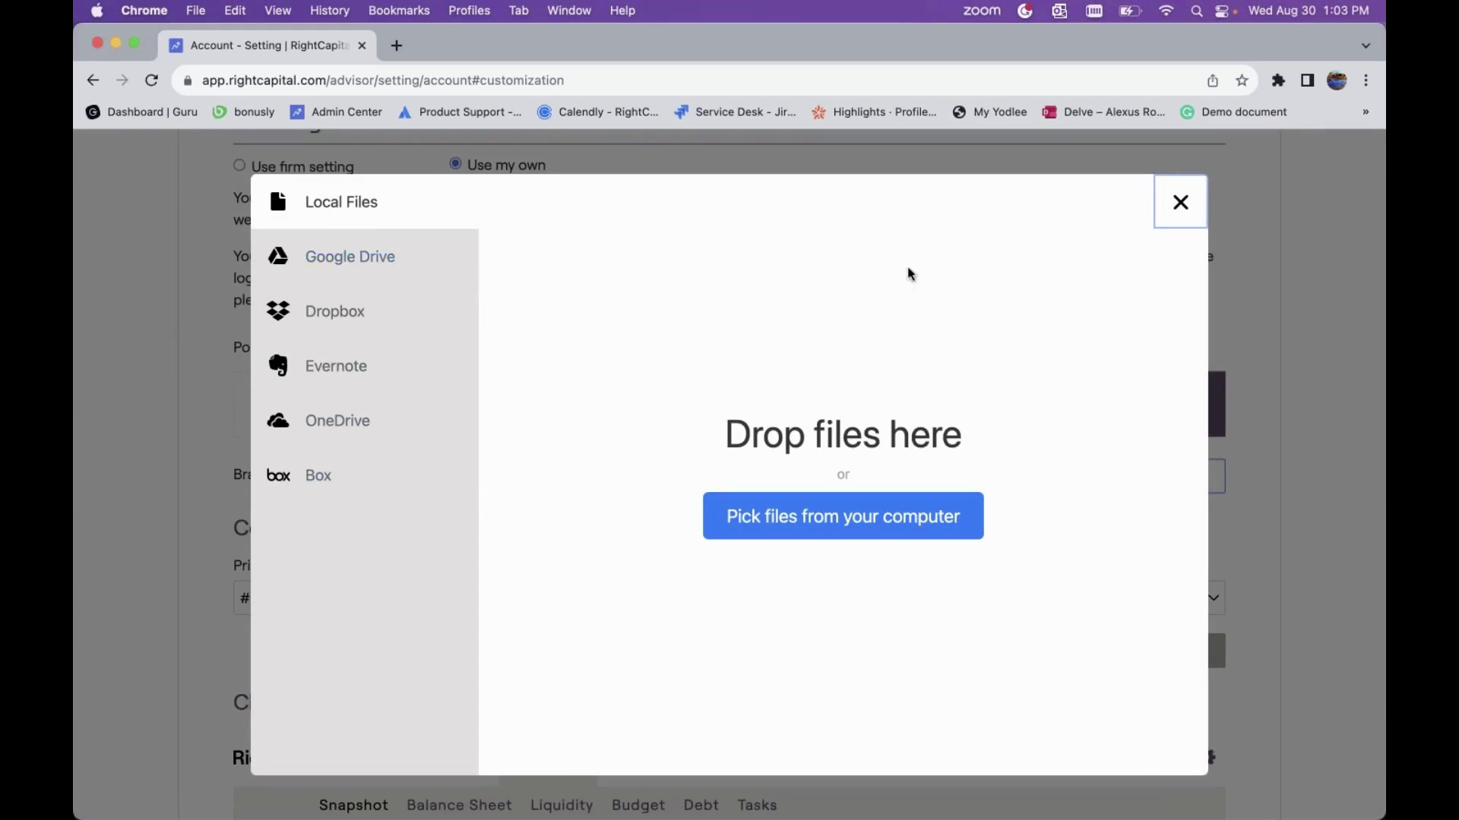
left_click(1177, 203)
- Change the color theme's primary color to the light pink f9dcdc
scroll(1021, 345, "down", 1)
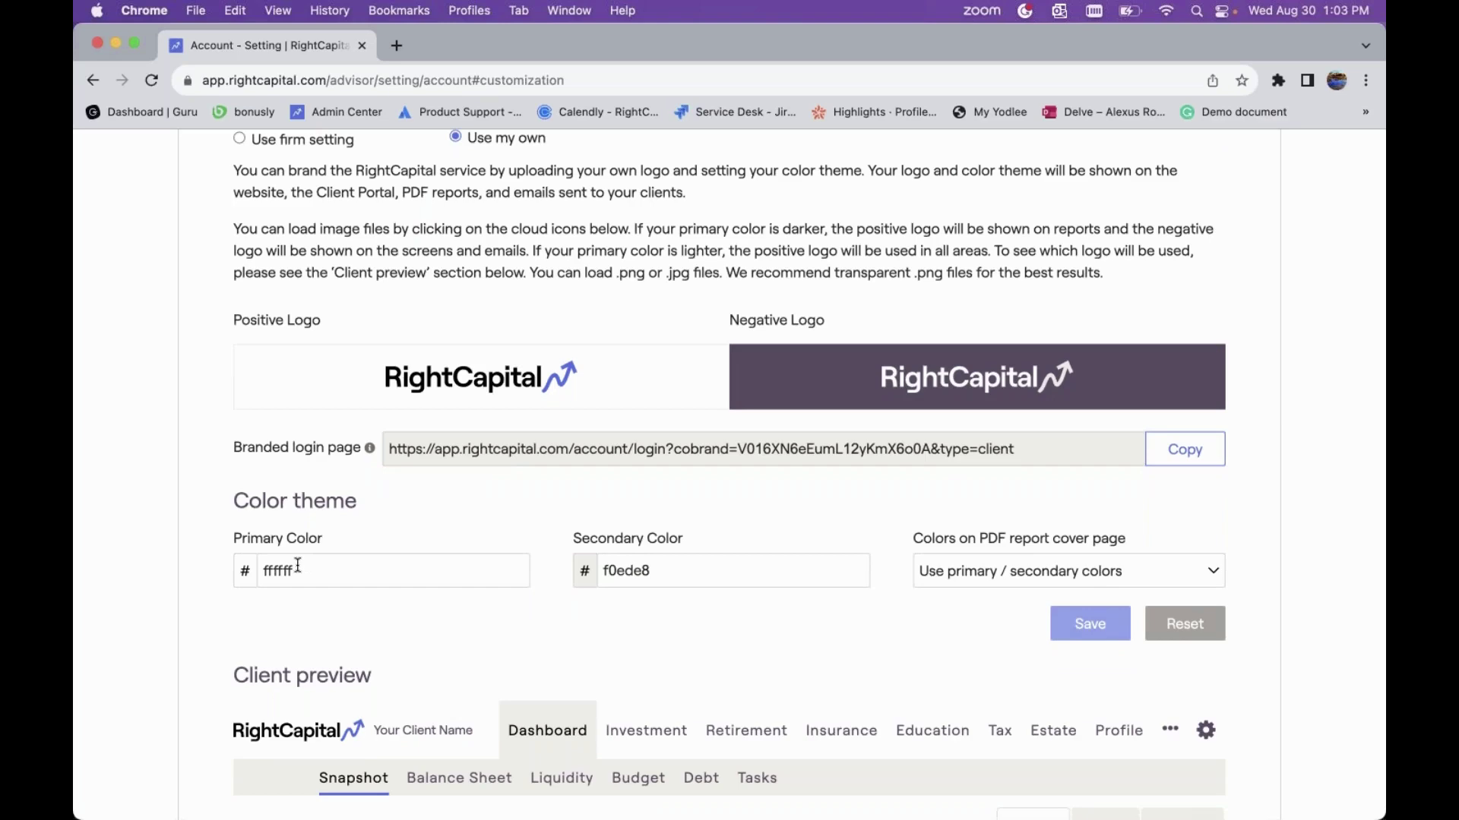
scroll(298, 566, "down", 5)
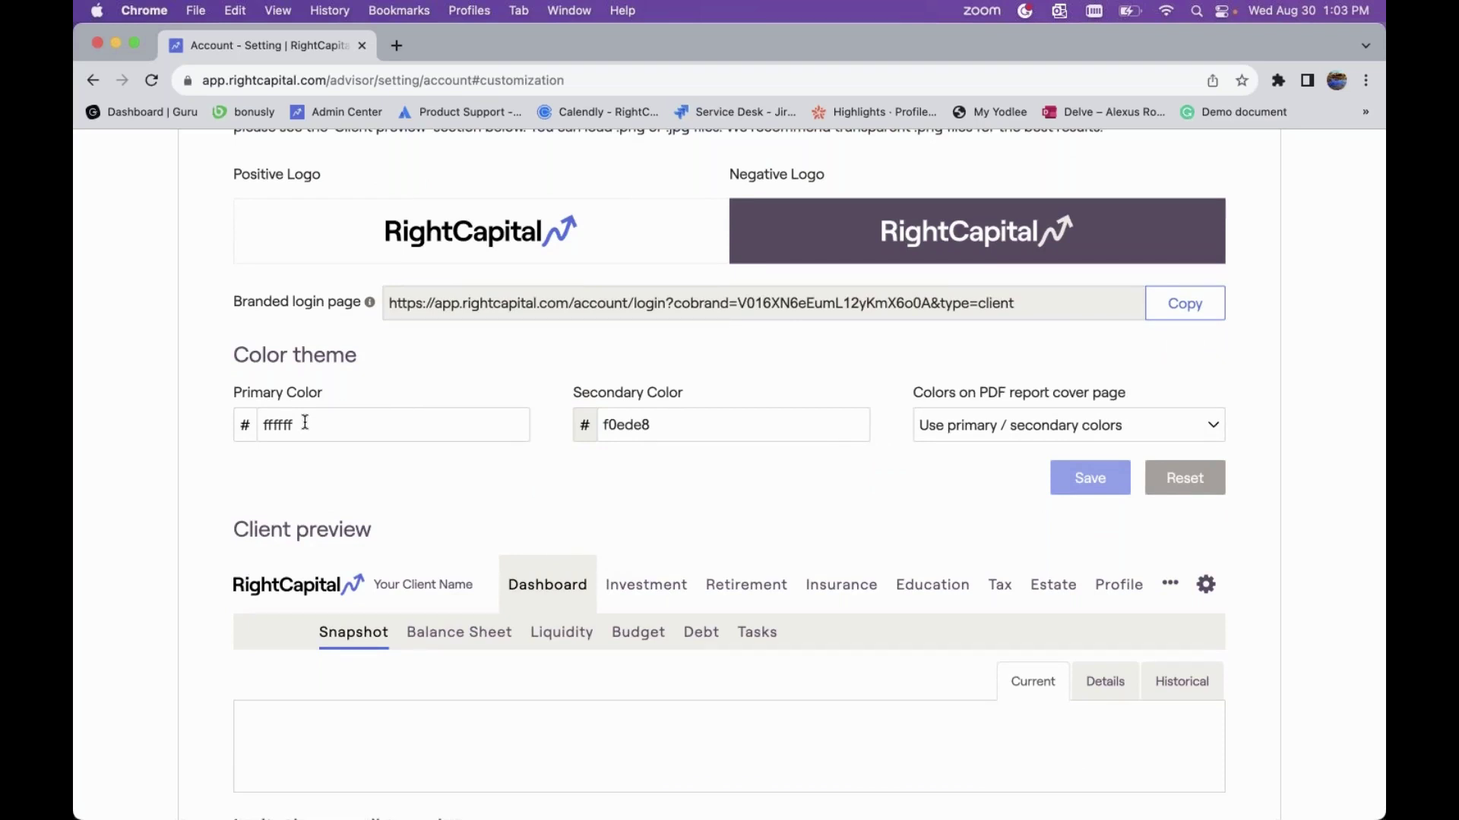
left_click_drag(313, 422, 261, 424)
left_click(346, 396)
left_click(246, 432)
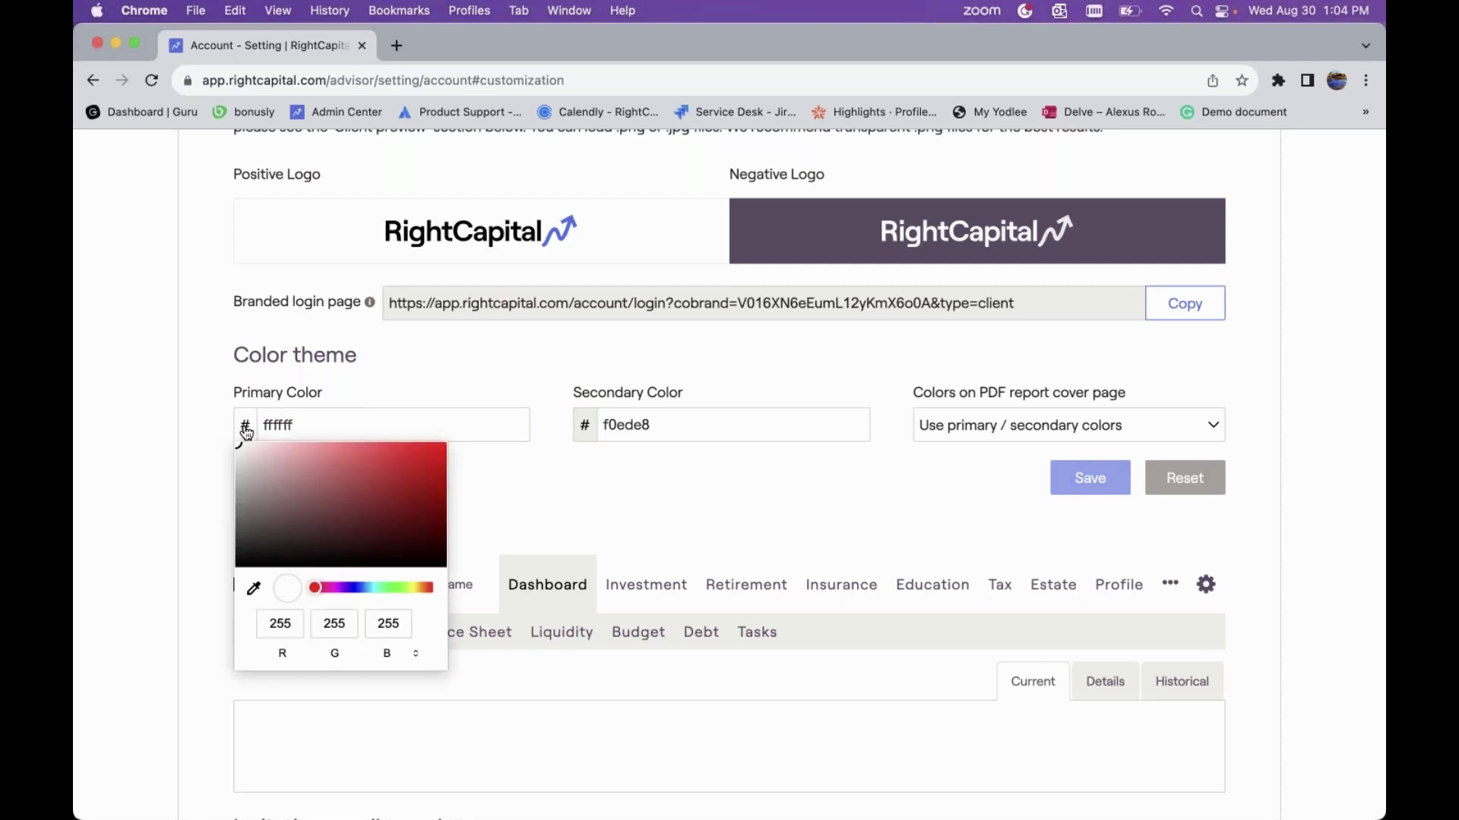
mouse_move(240, 449)
left_mouse_down()
mouse_move(307, 464)
mouse_move(266, 467)
mouse_move(261, 451)
mouse_move(283, 449)
mouse_move(263, 450)
left_mouse_up()
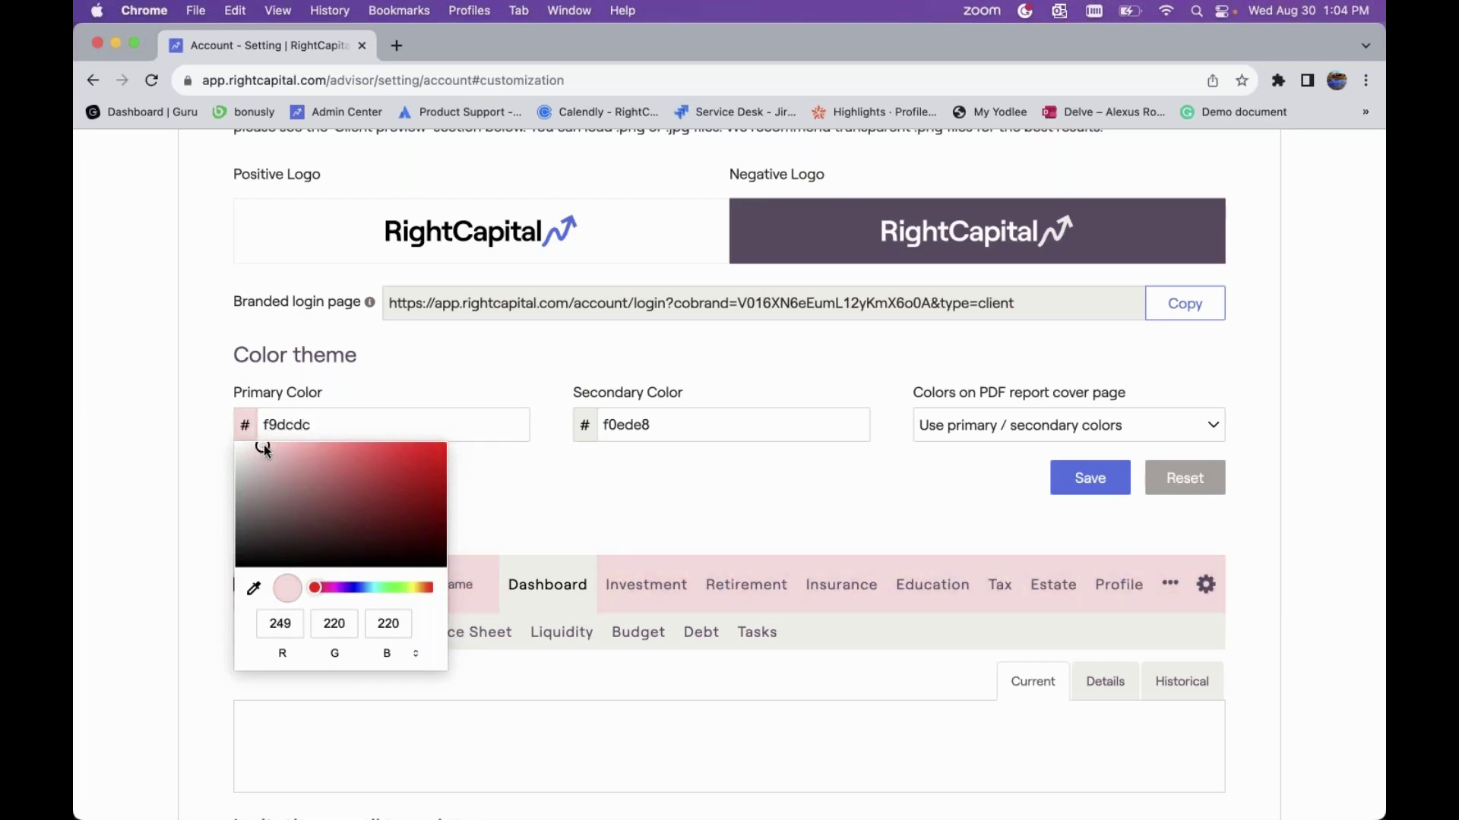
left_click(563, 485)
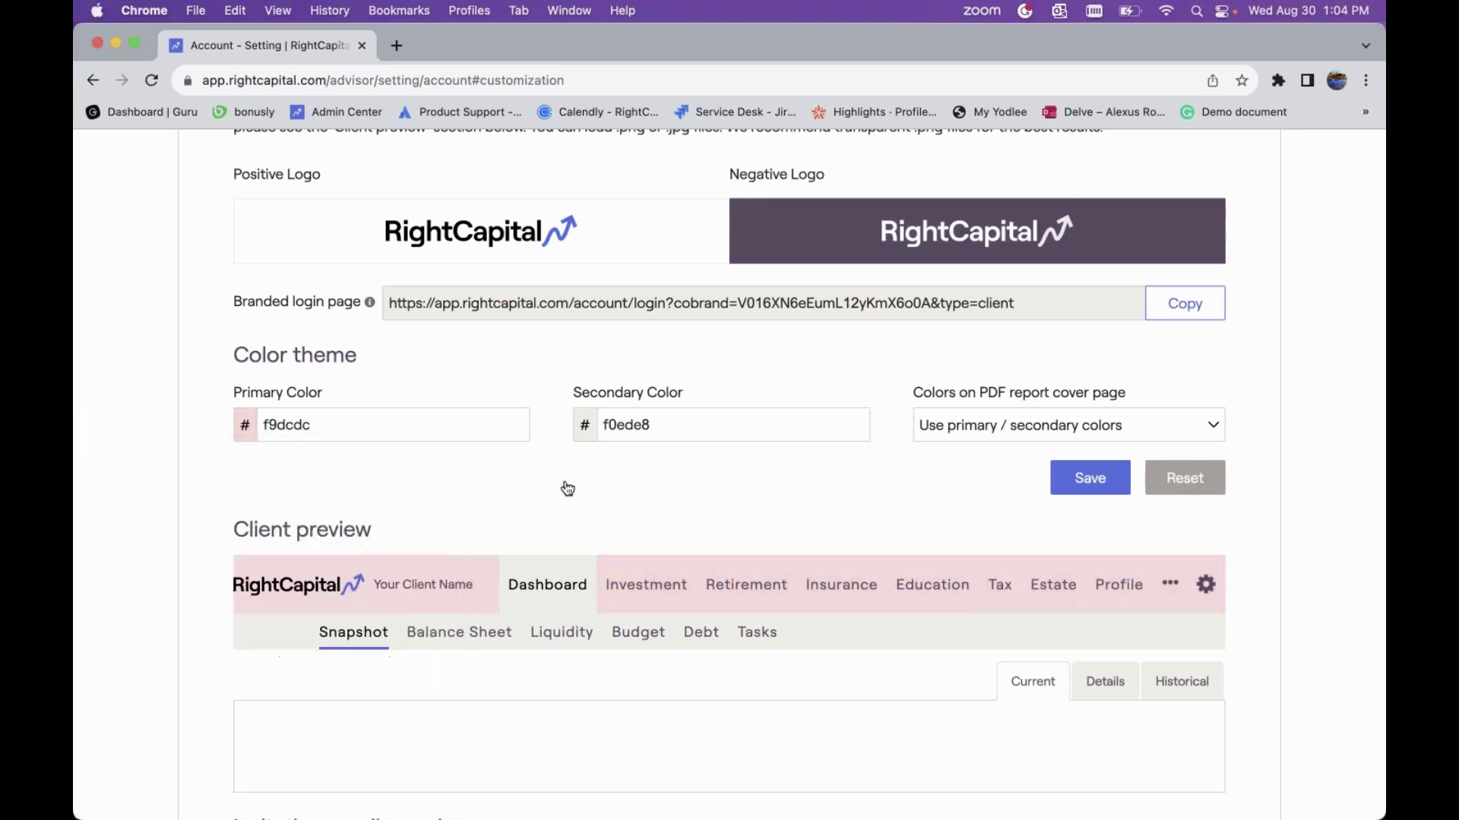
- Set the secondary color to 5b4c64 by sampling the negative logo's background with the eyedropper
left_click(590, 437)
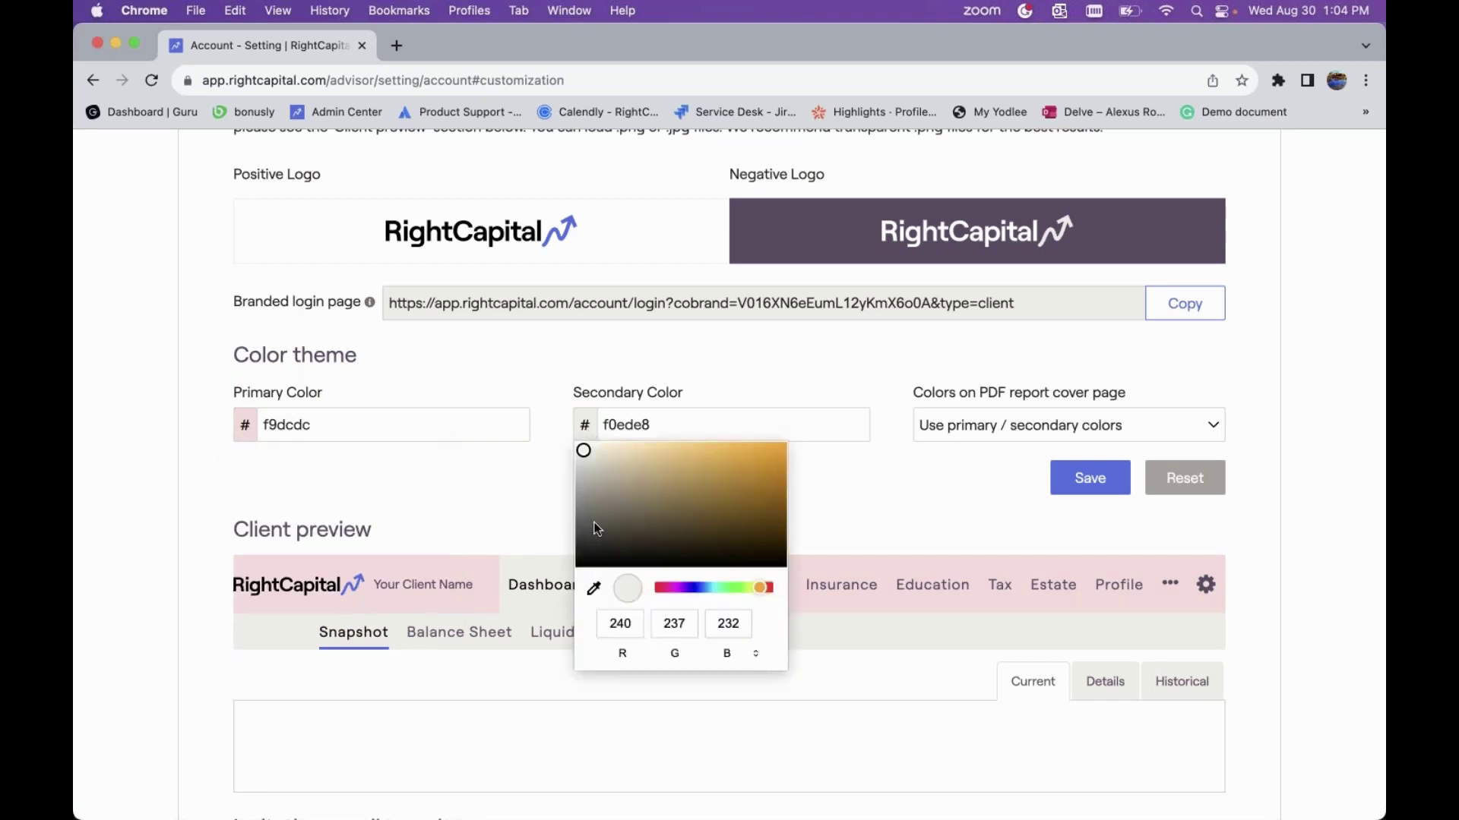
left_click(595, 592)
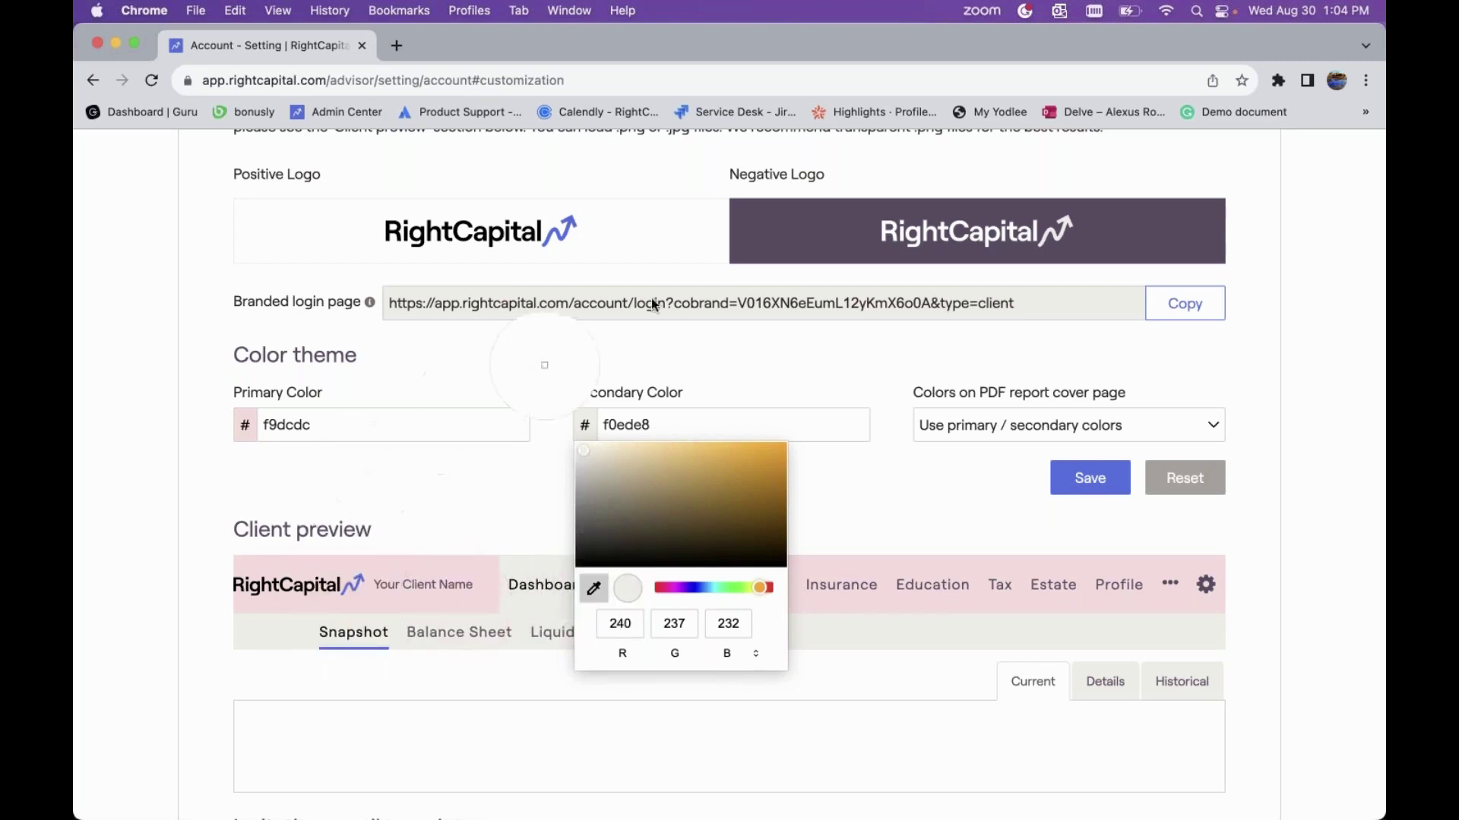
left_click(851, 234)
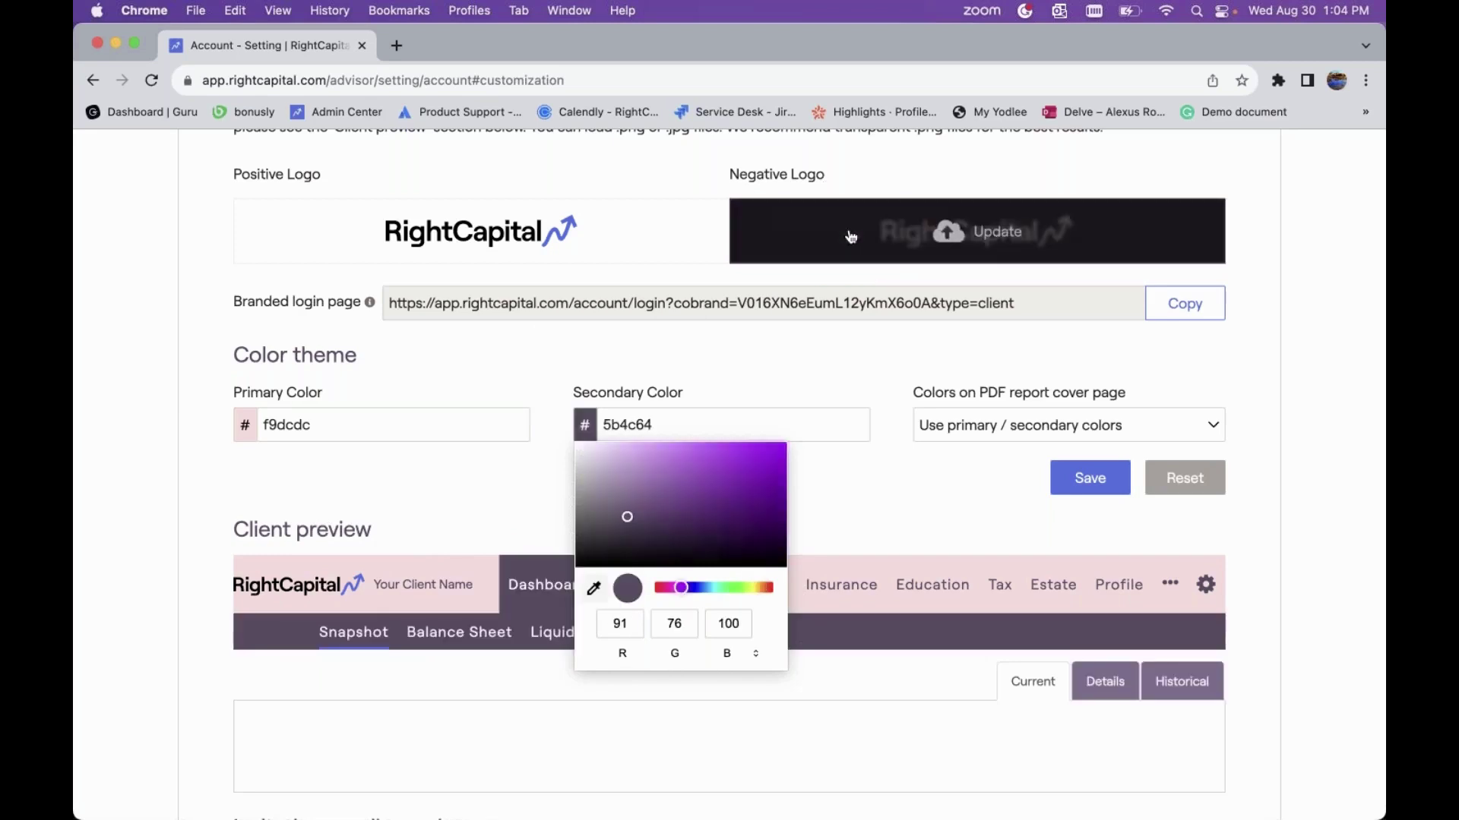
left_click(841, 505)
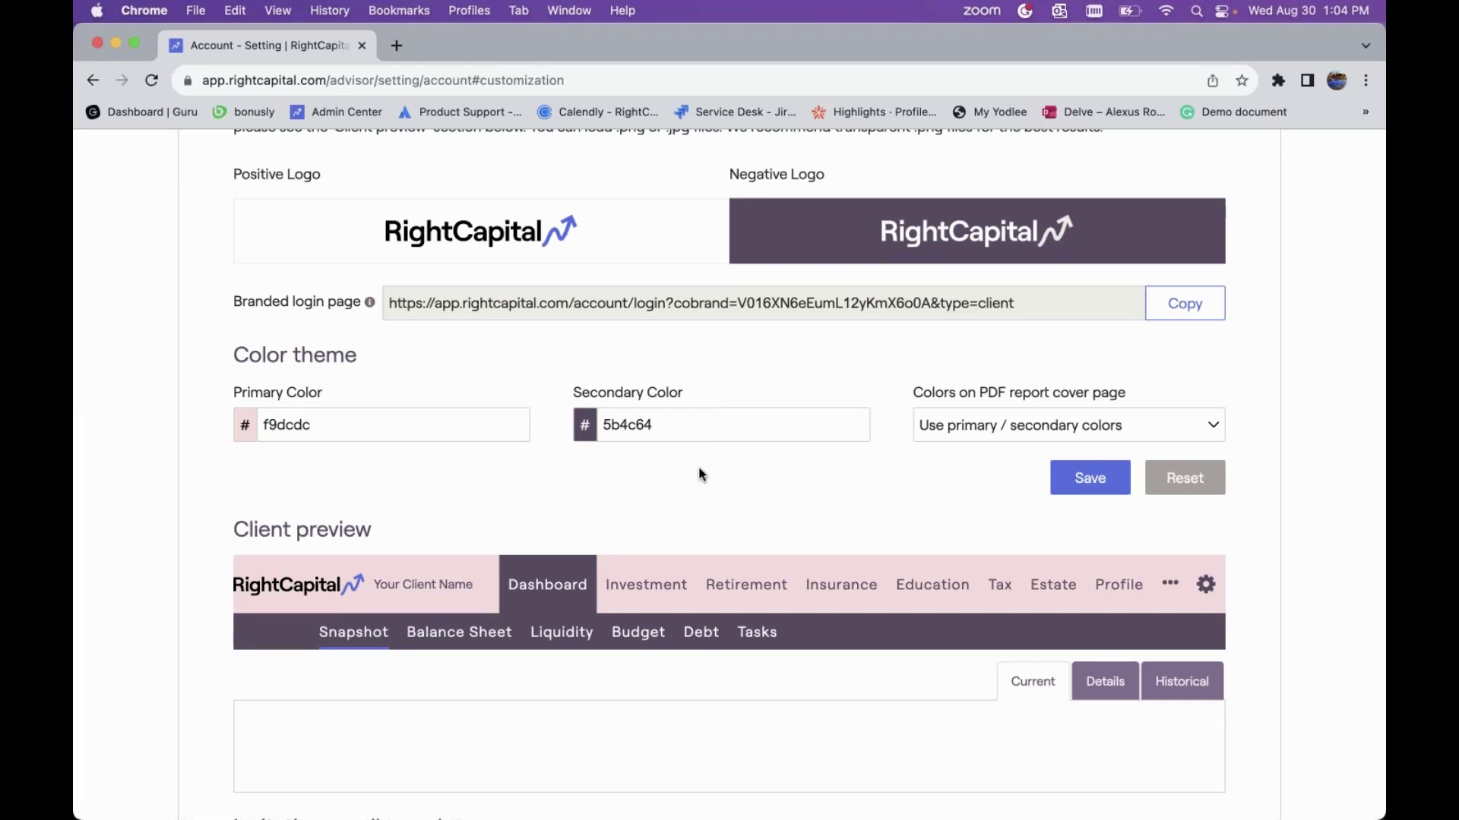
- Review the branding settings and client preview, and check the color options for the PDF report cover page
scroll(1007, 443, "up", 1)
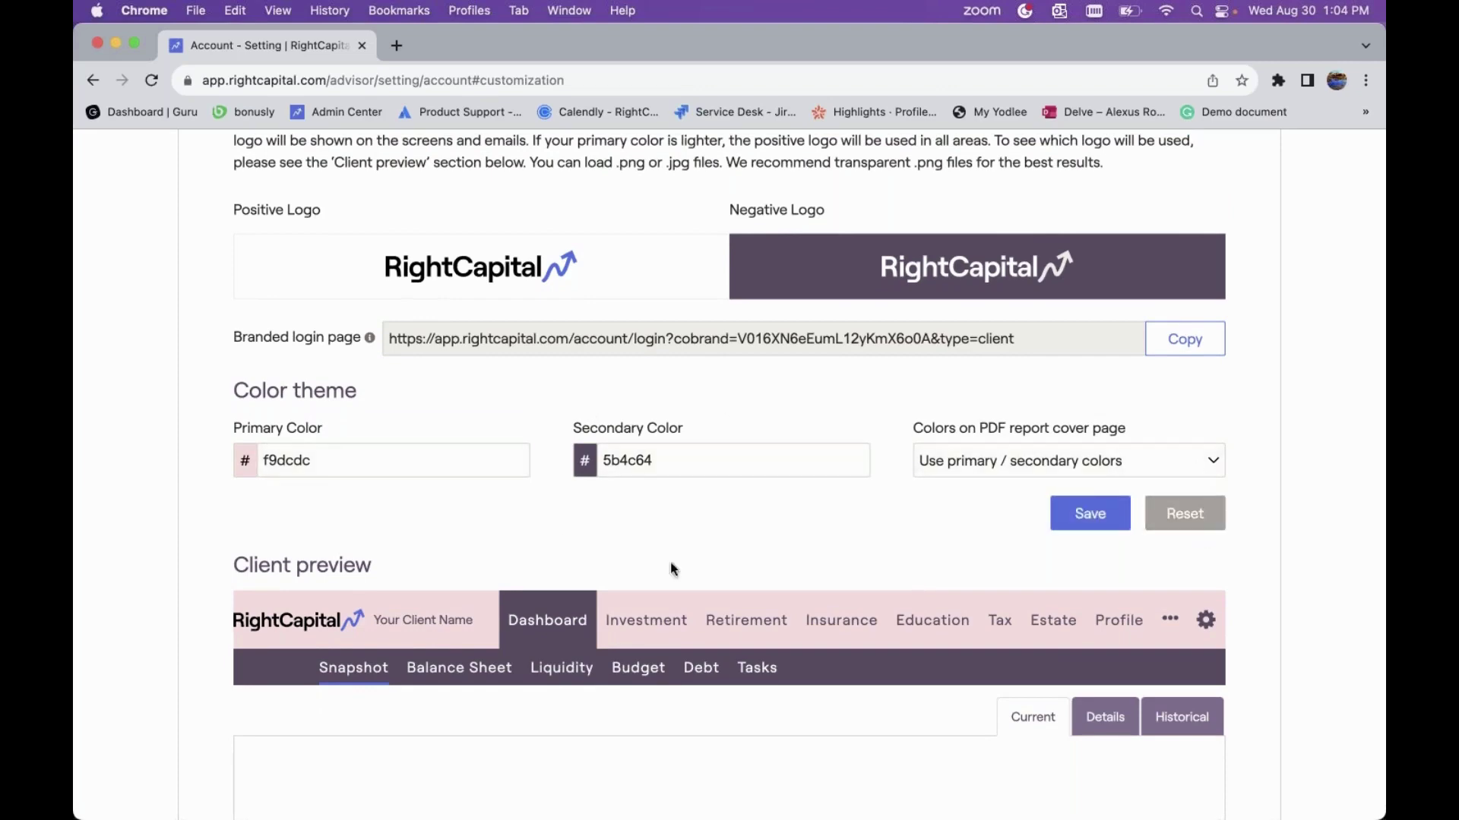
scroll(729, 477, "up", 5)
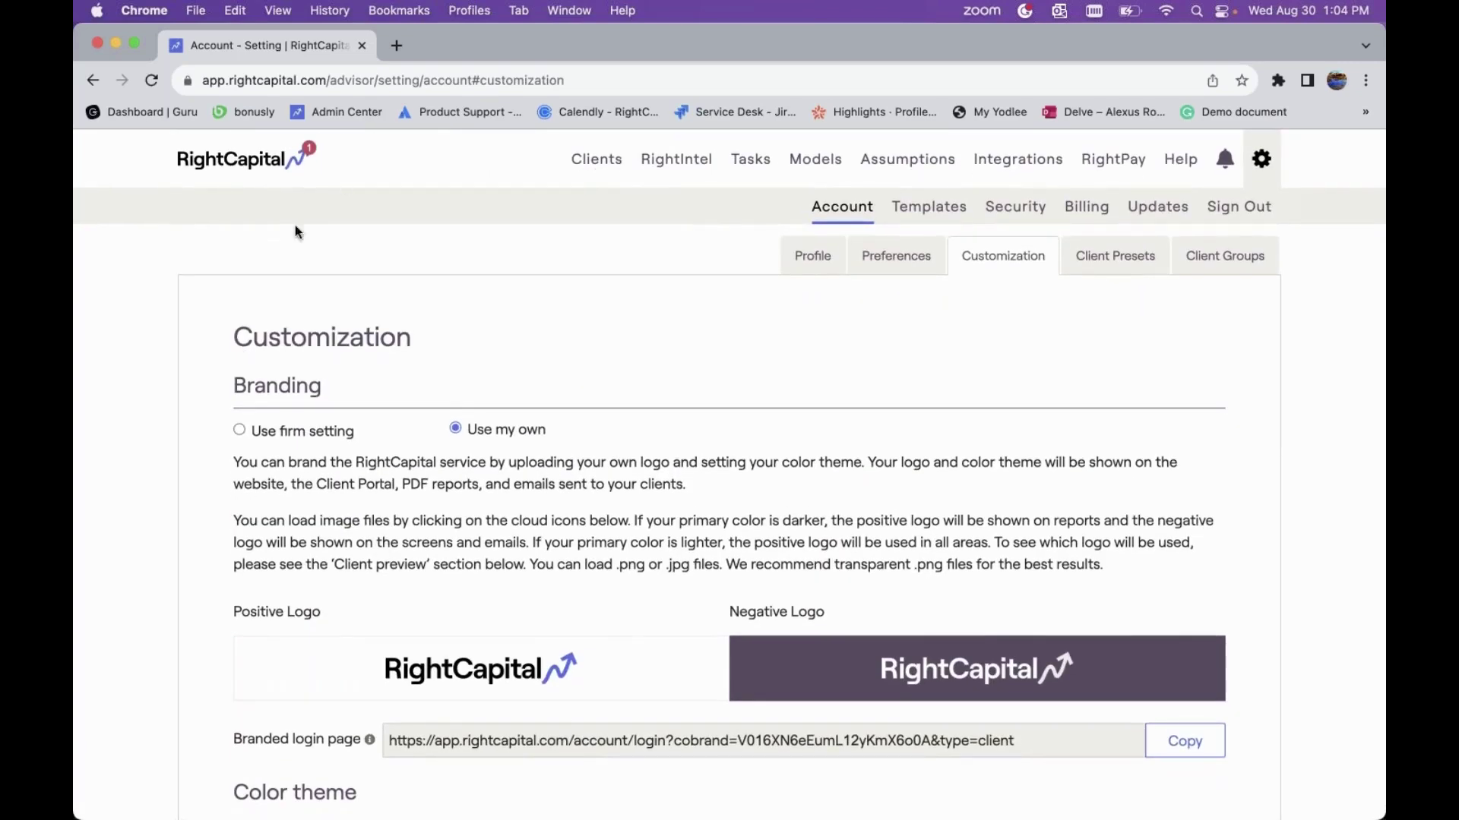
scroll(287, 267, "down", 3)
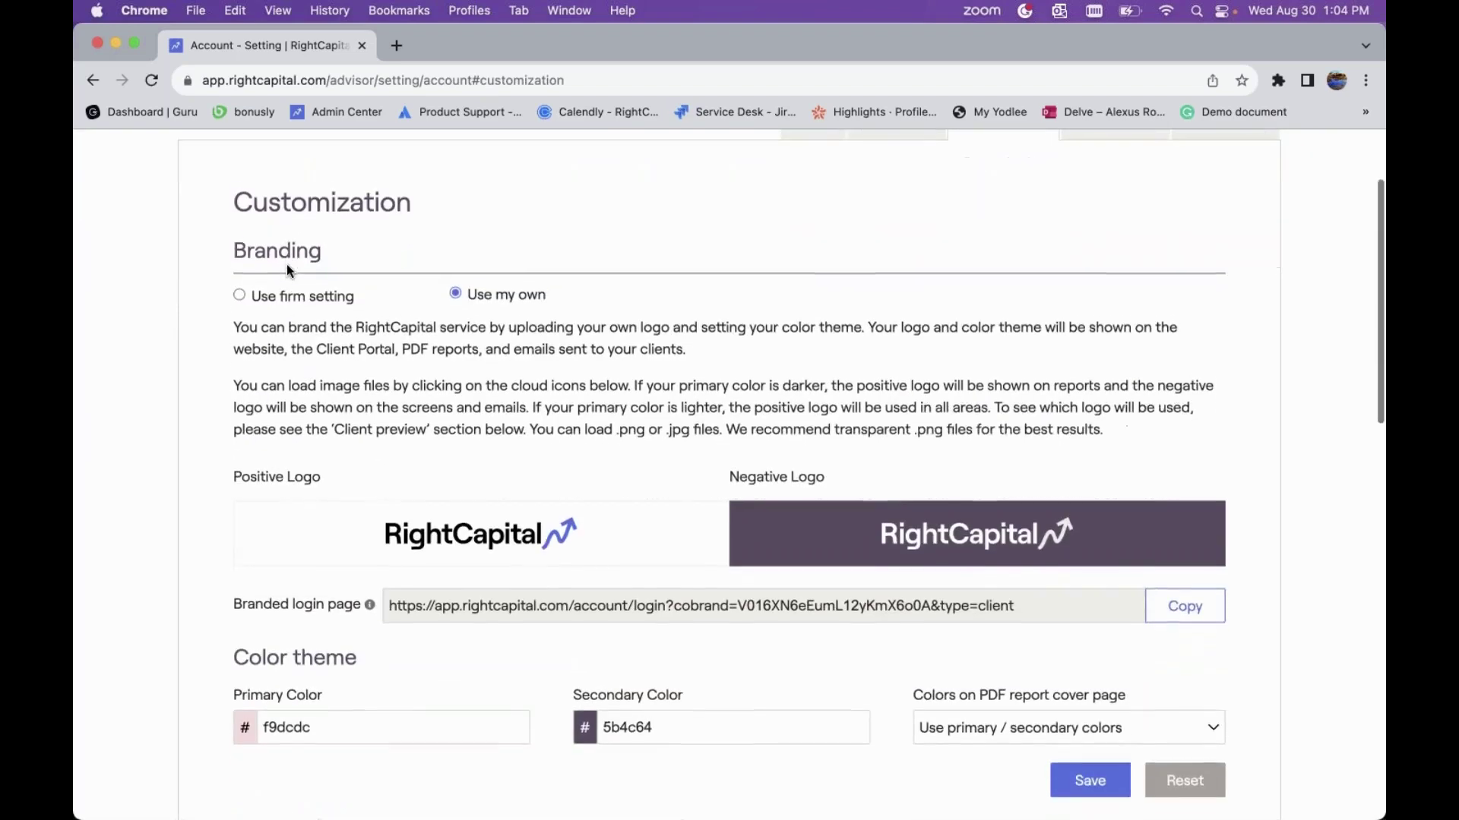
scroll(286, 264, "down", 1)
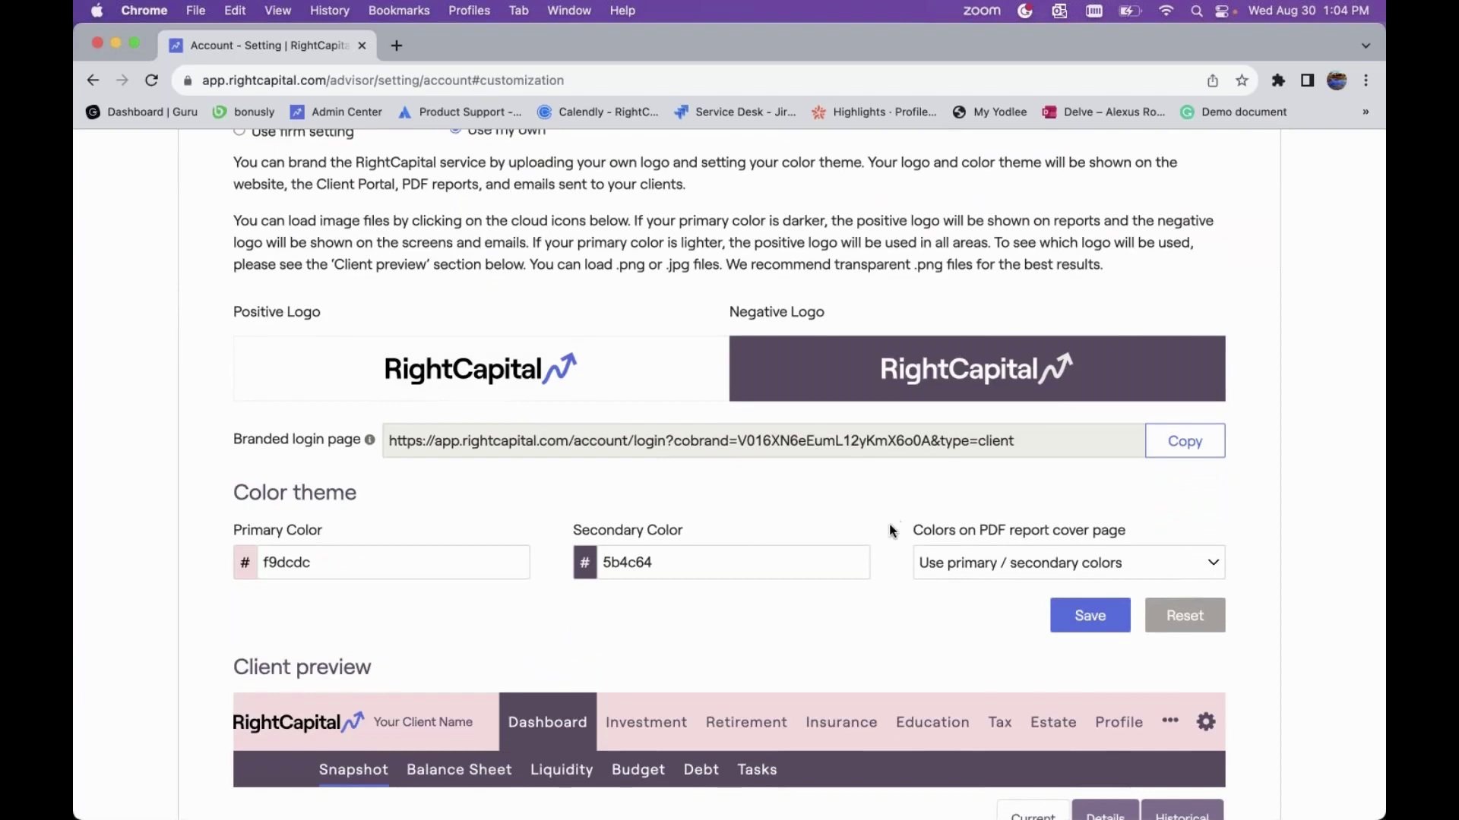
scroll(893, 530, "down", 1)
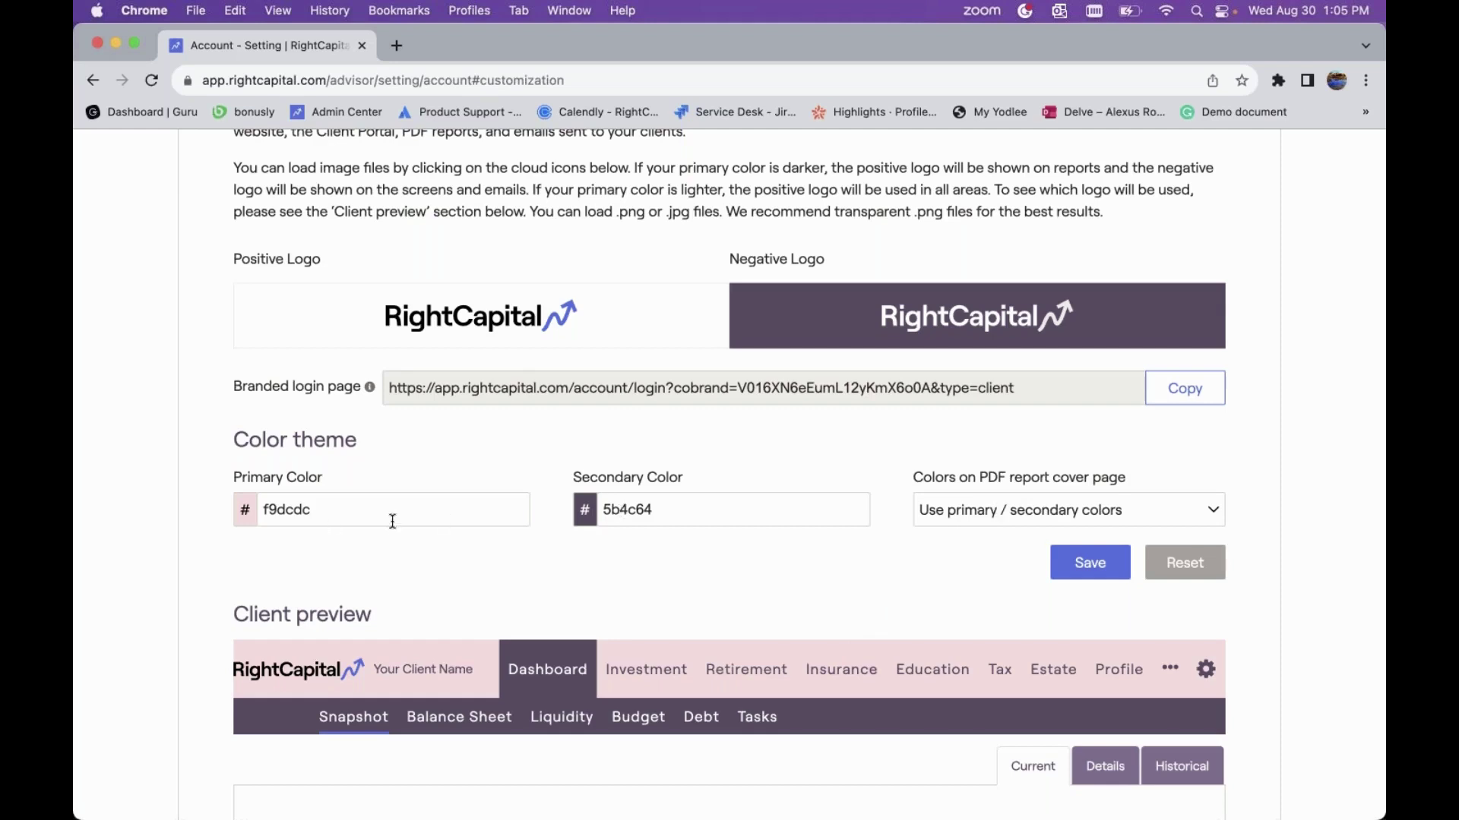
left_click(1093, 519)
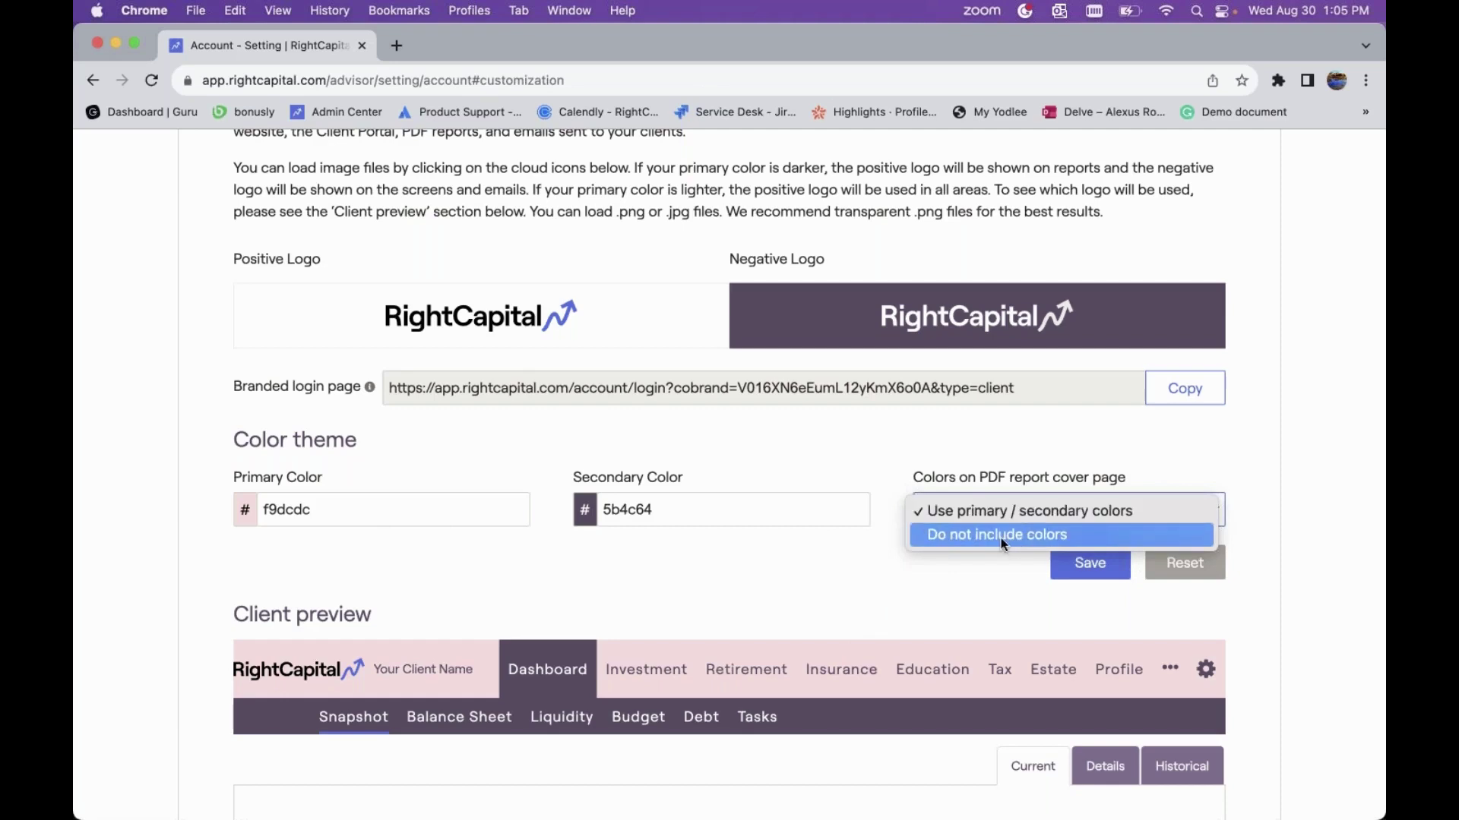
left_click(965, 573)
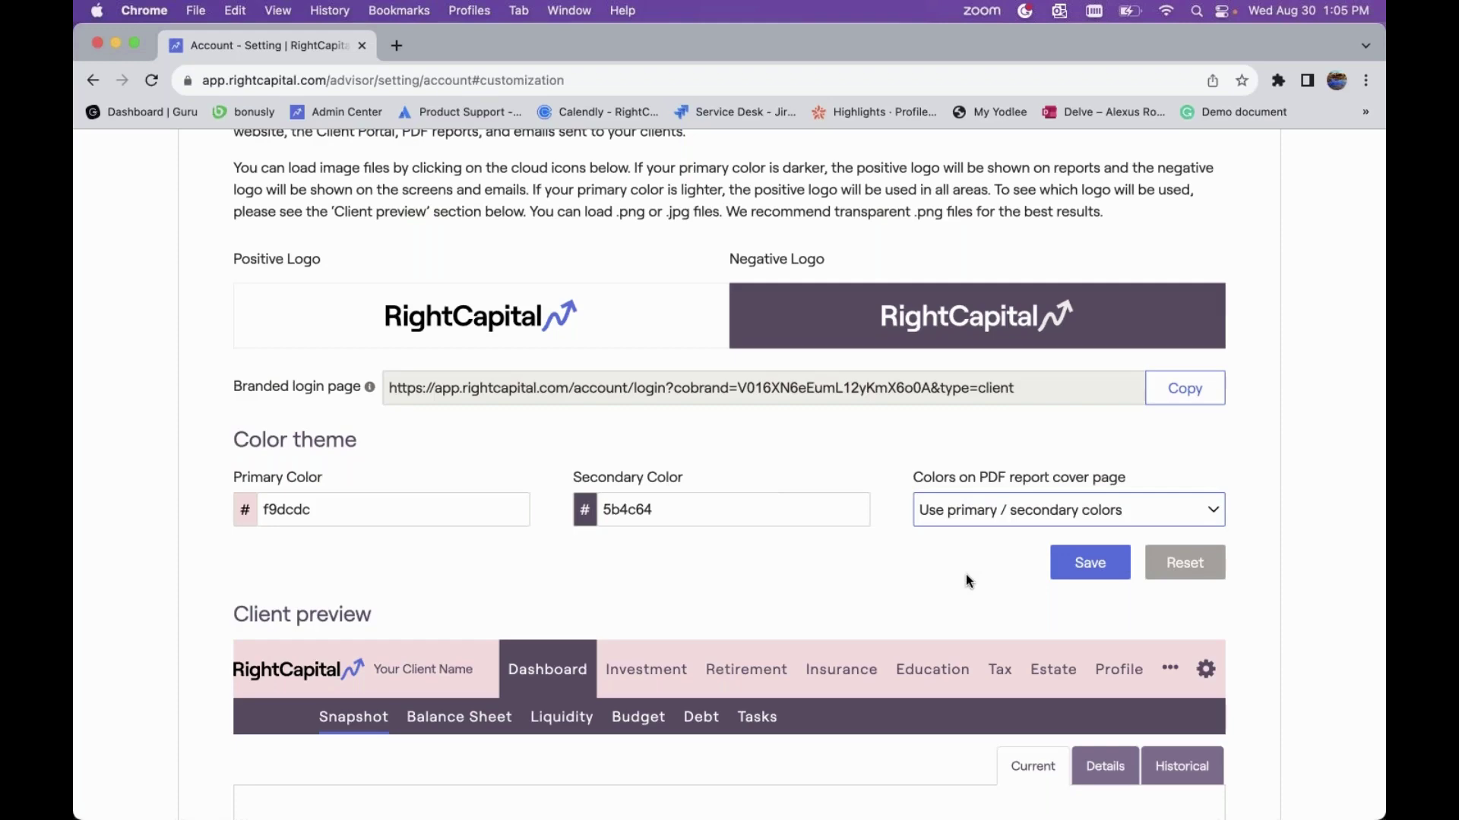
scroll(965, 574, "down", 3)
- Open the template settings and display the planning access templates
scroll(965, 573, "up", 6)
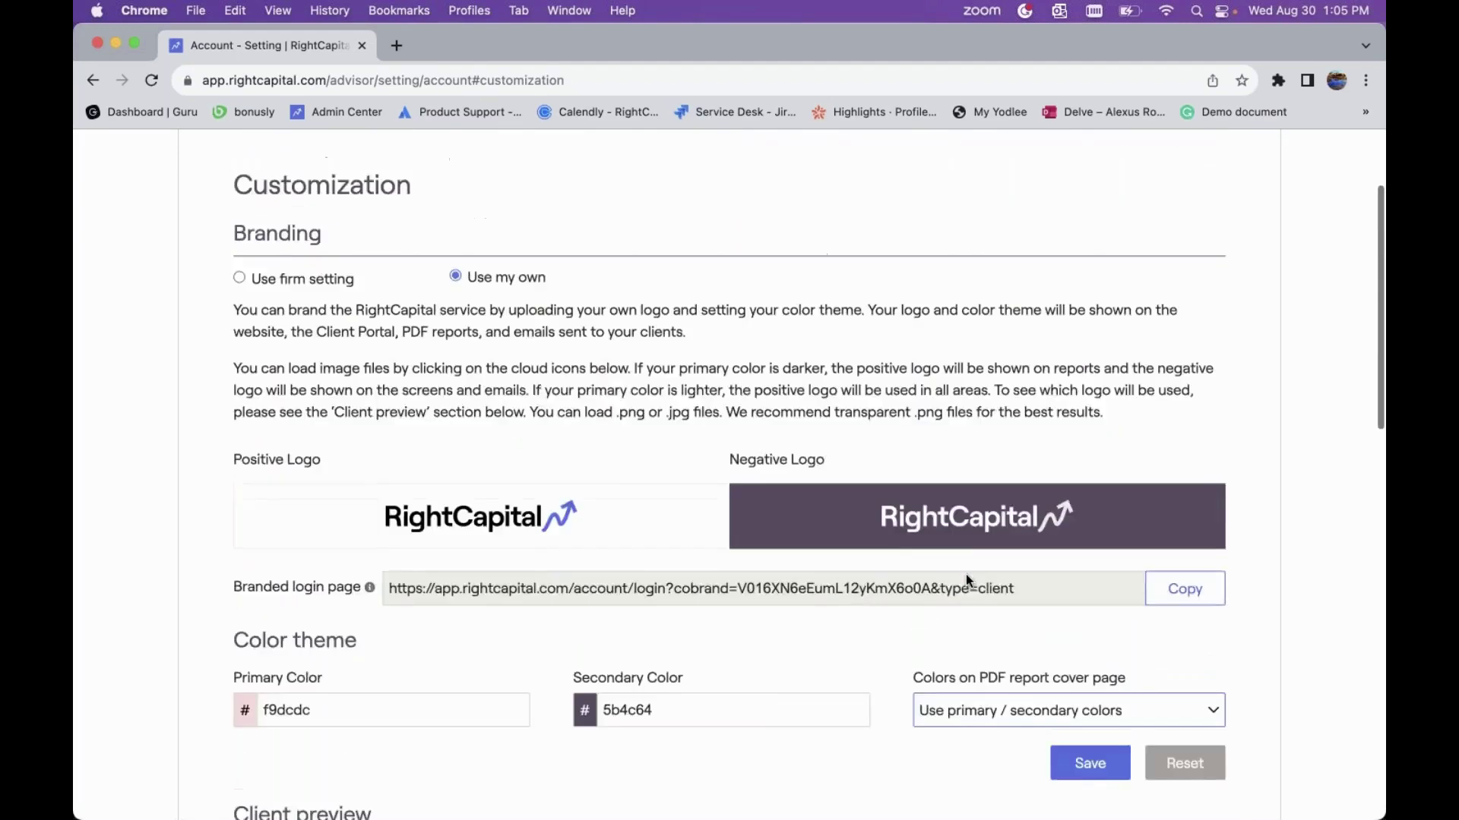
scroll(965, 573, "up", 2)
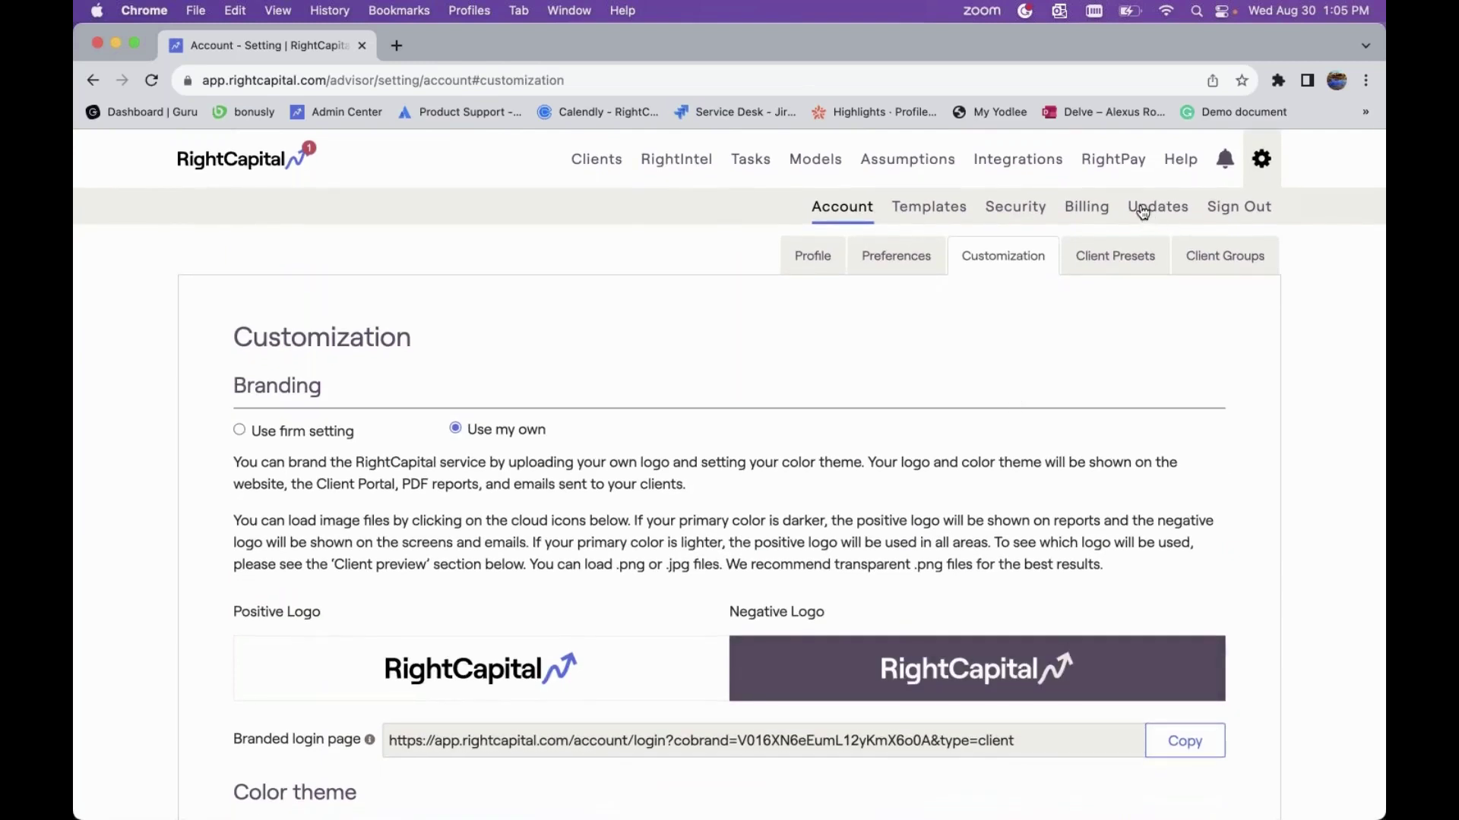
left_click(933, 220)
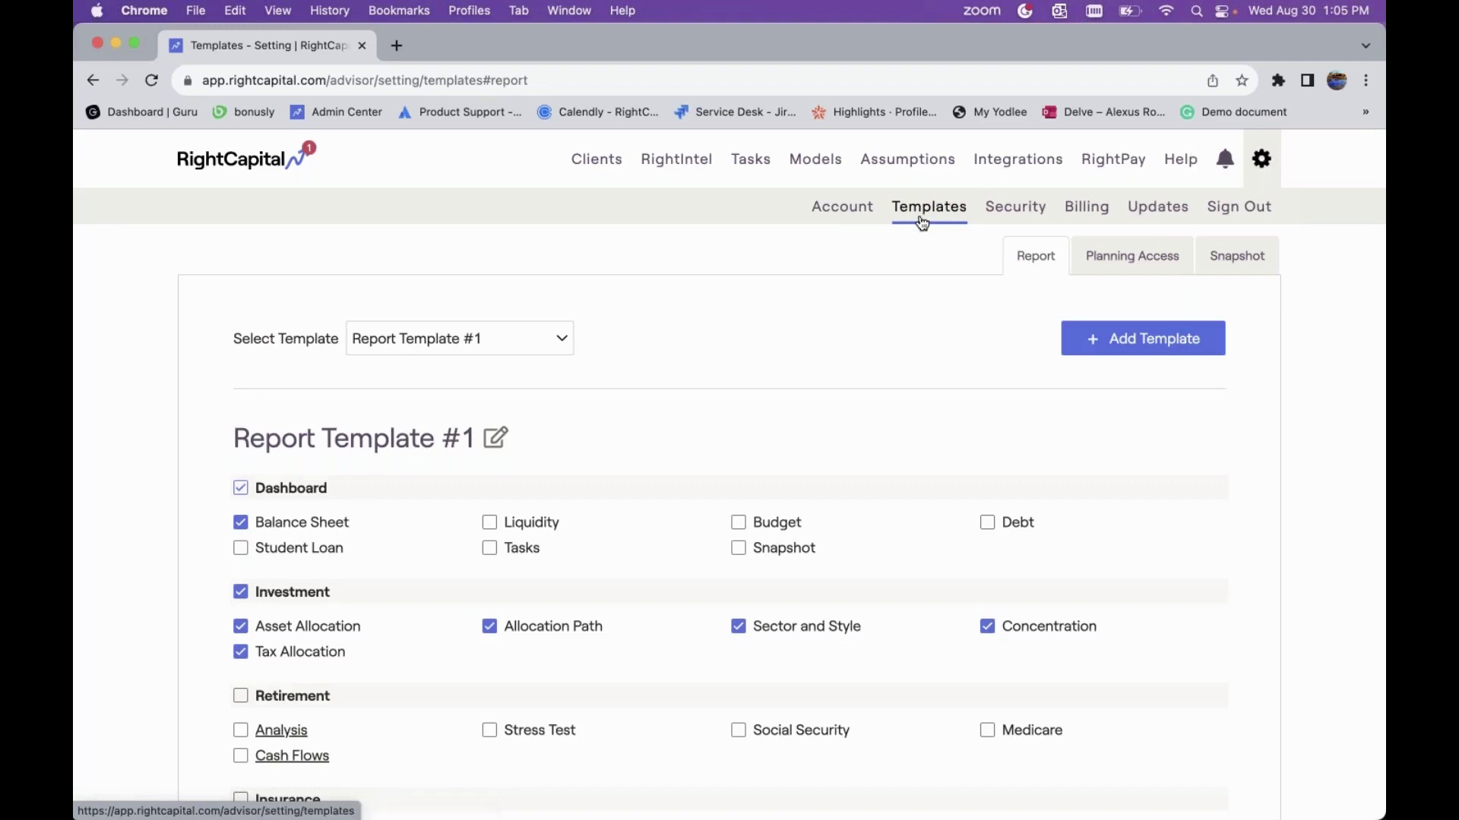
left_click(1122, 264)
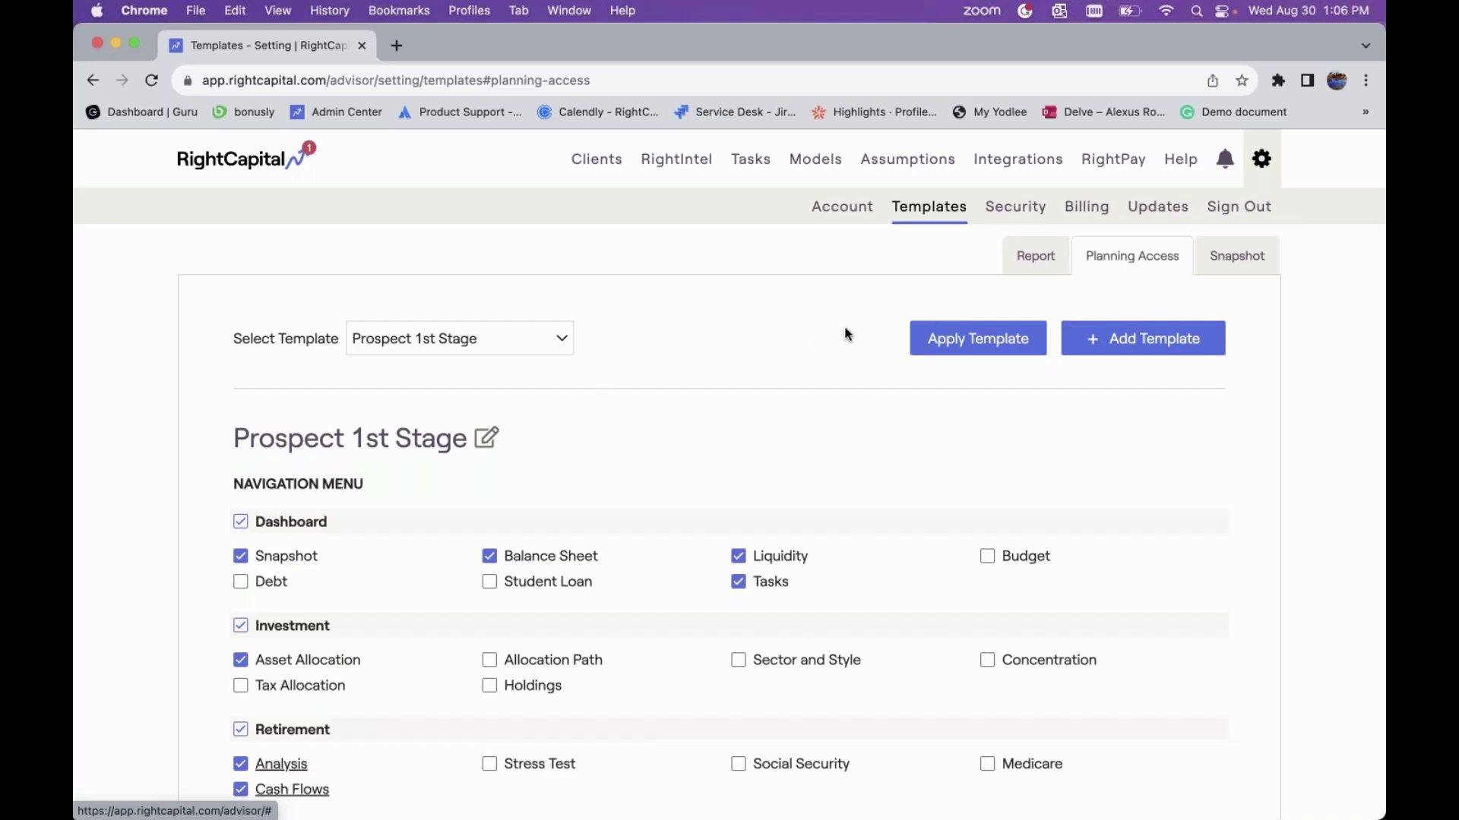
- Review the modules enabled in the Prospect 1st Stage planning access template, from Dashboard through More
scroll(843, 332, "down", 3)
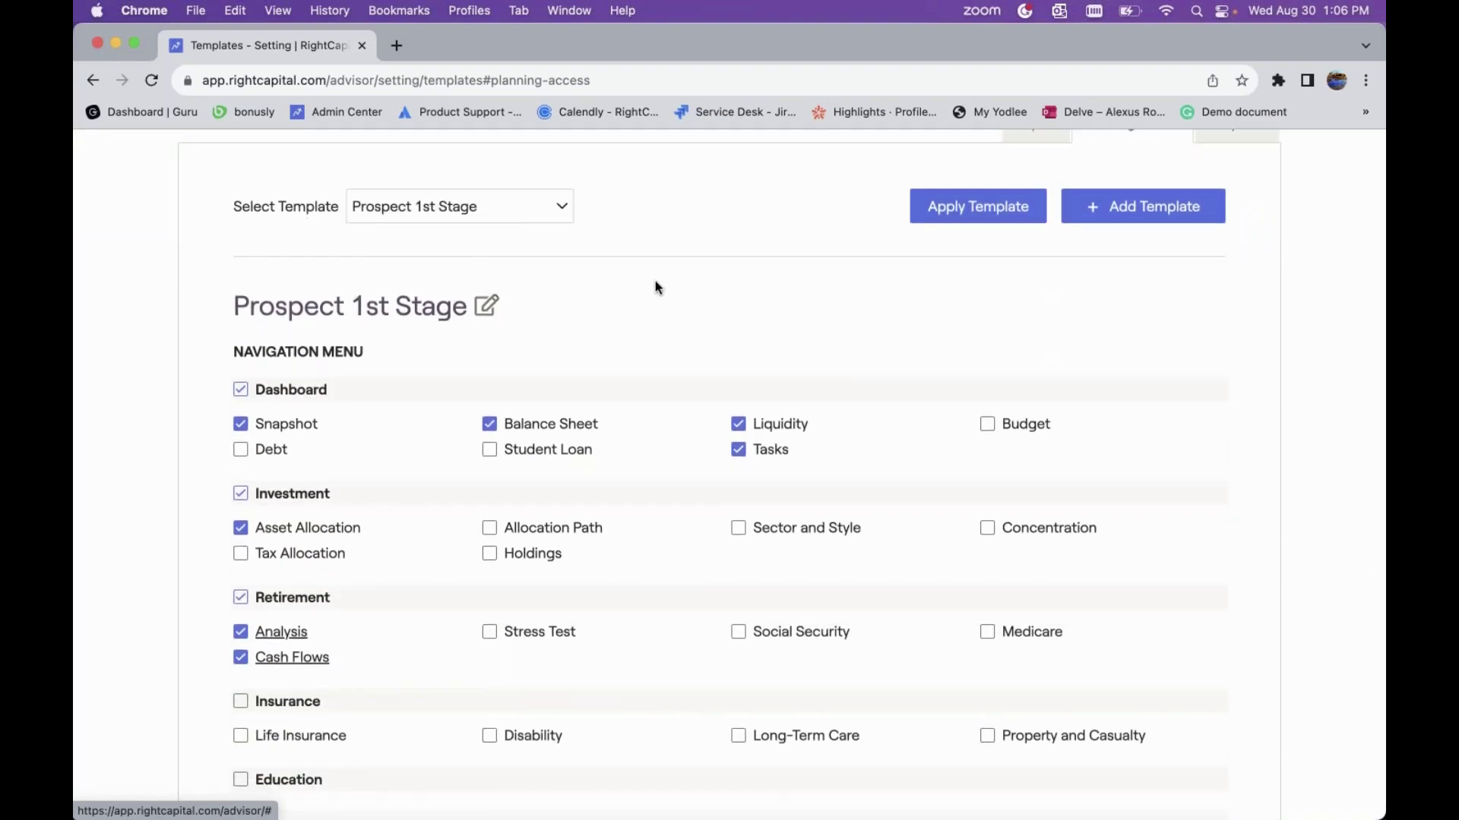
scroll(656, 284, "up", 3)
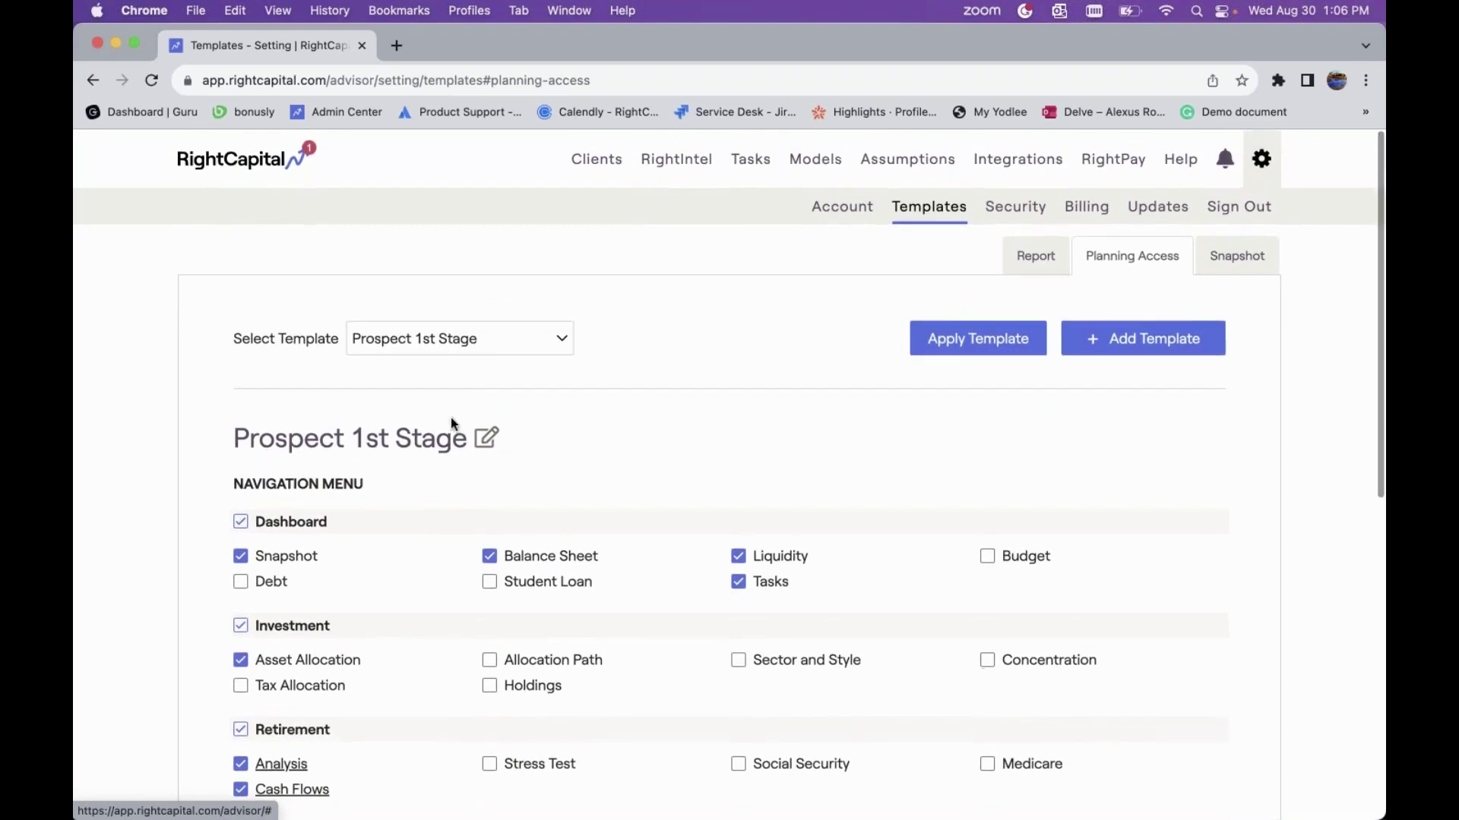
scroll(447, 424, "down", 3)
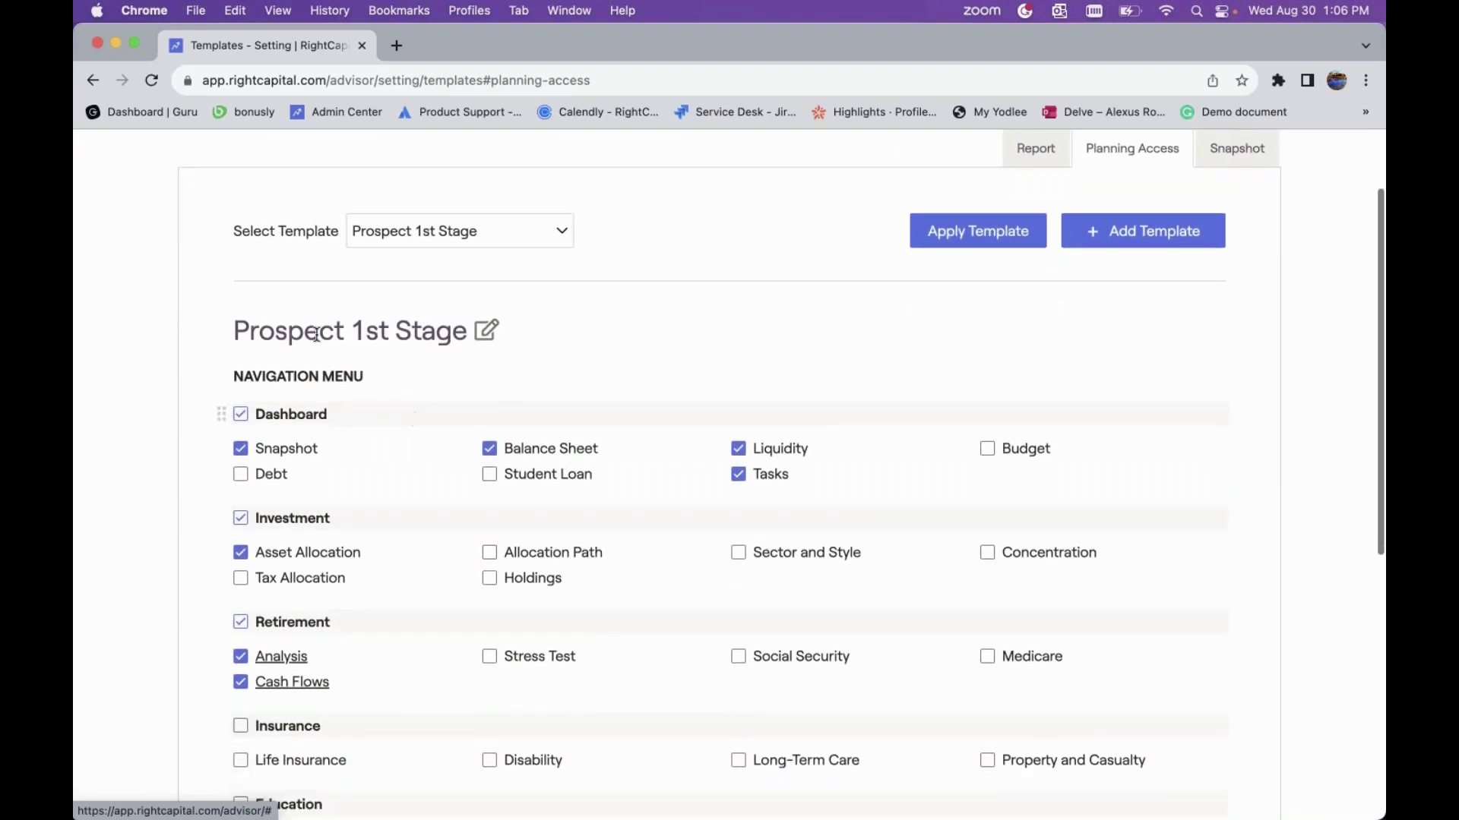
scroll(380, 373, "down", 2)
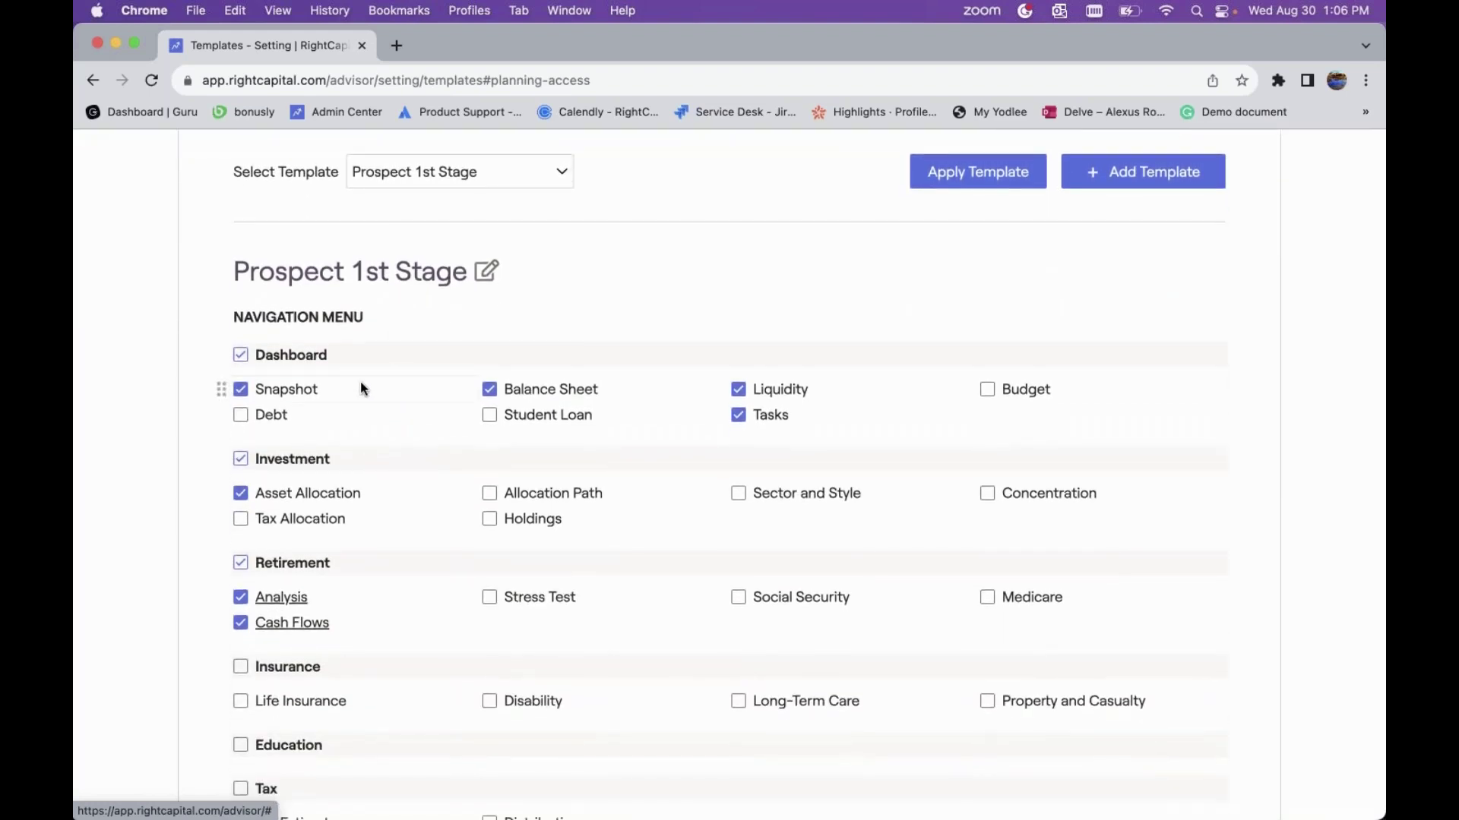
scroll(359, 382, "down", 1)
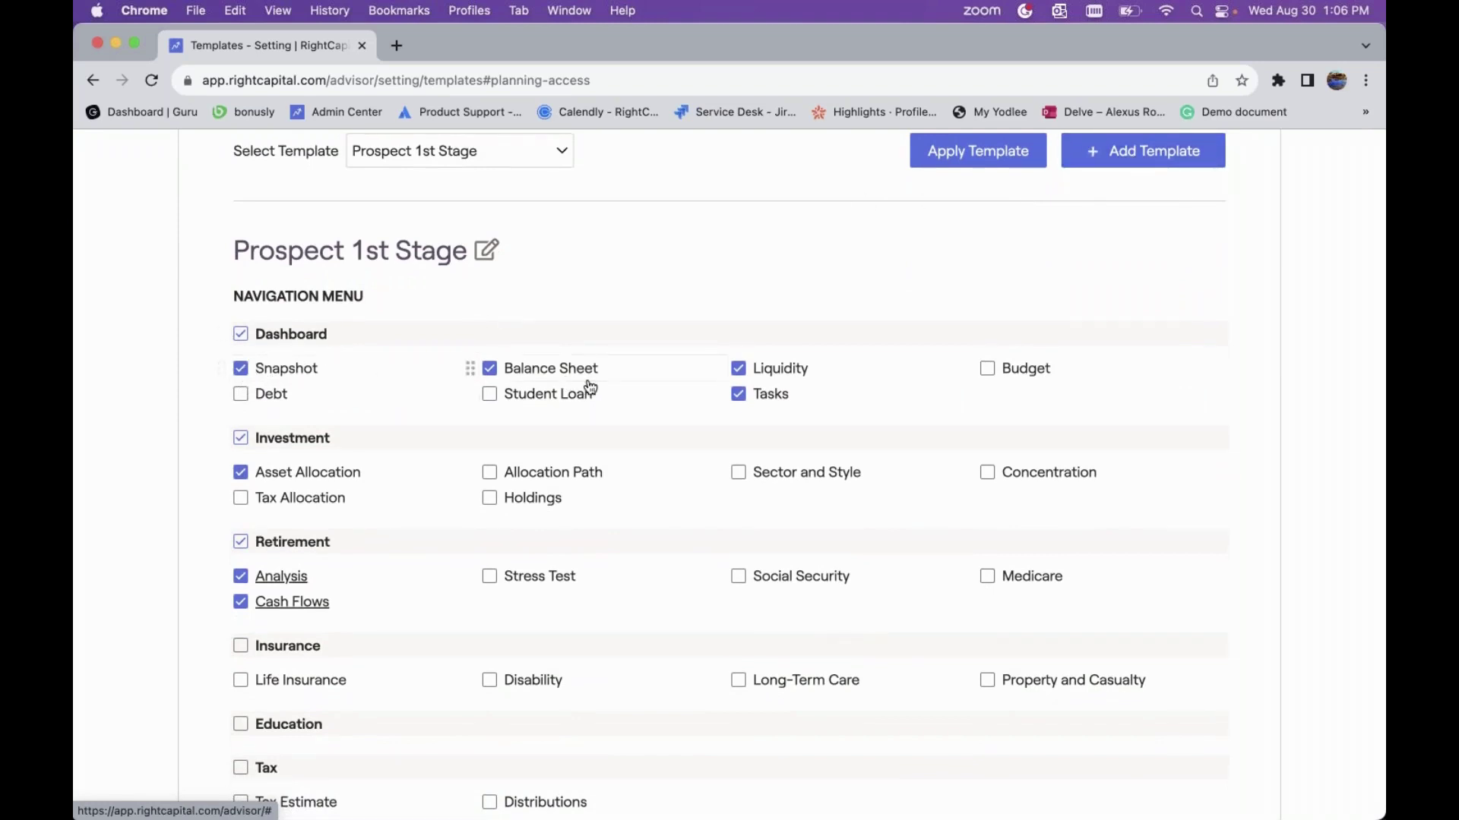
scroll(687, 398, "up", 5)
scroll(688, 403, "down", 5)
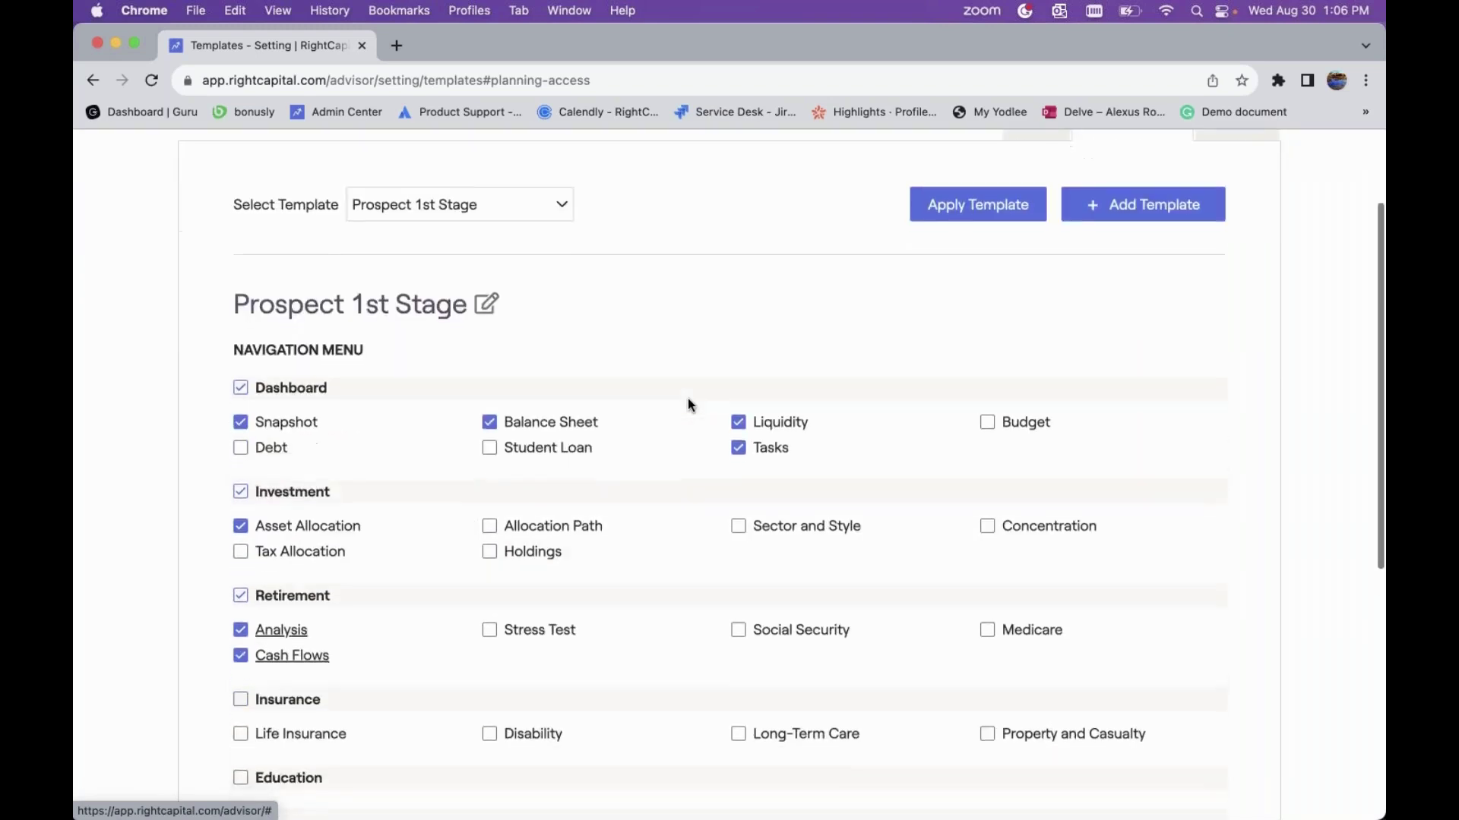
scroll(380, 308, "down", 2)
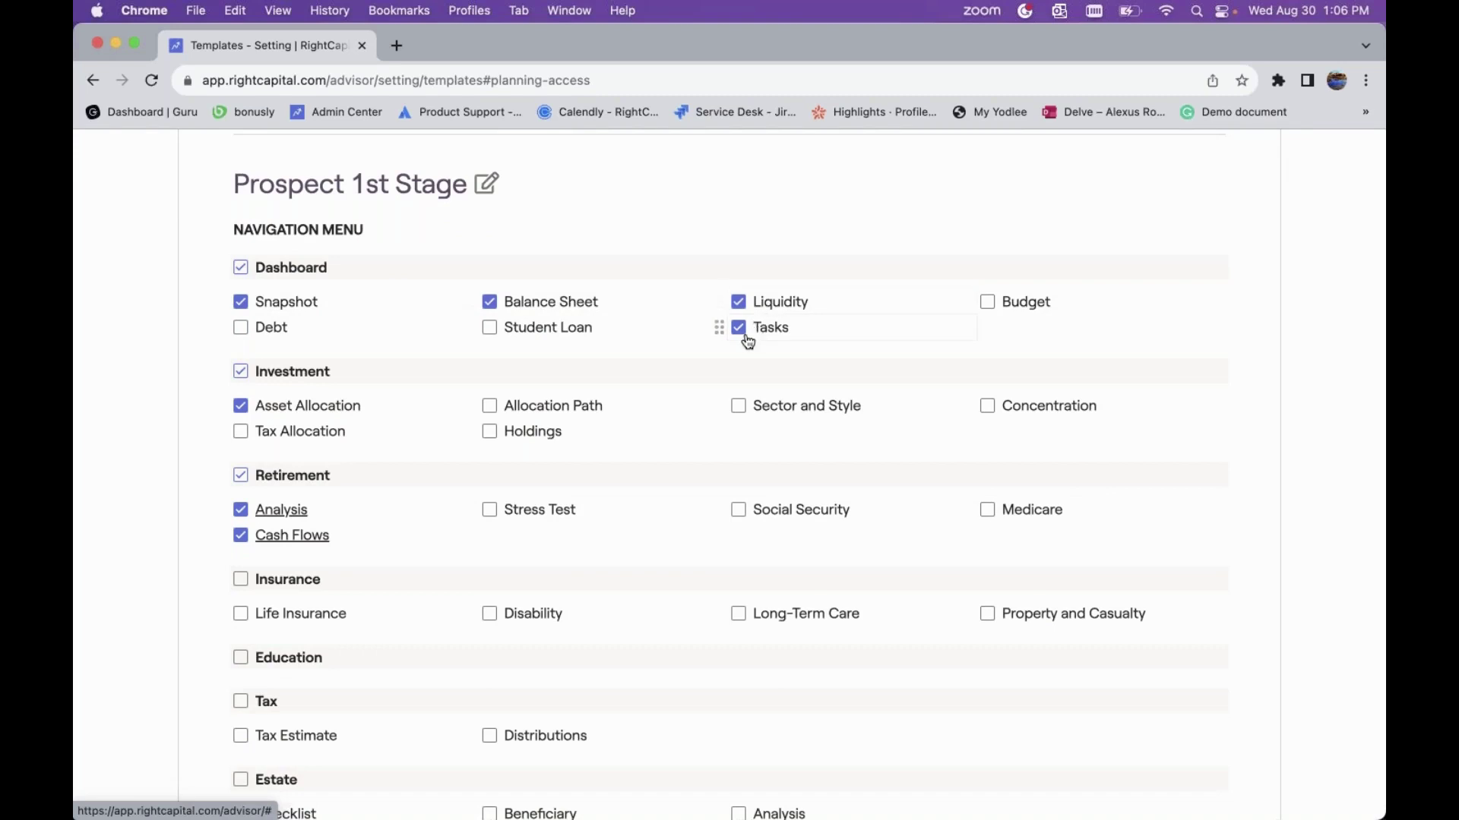
scroll(332, 407, "down", 2)
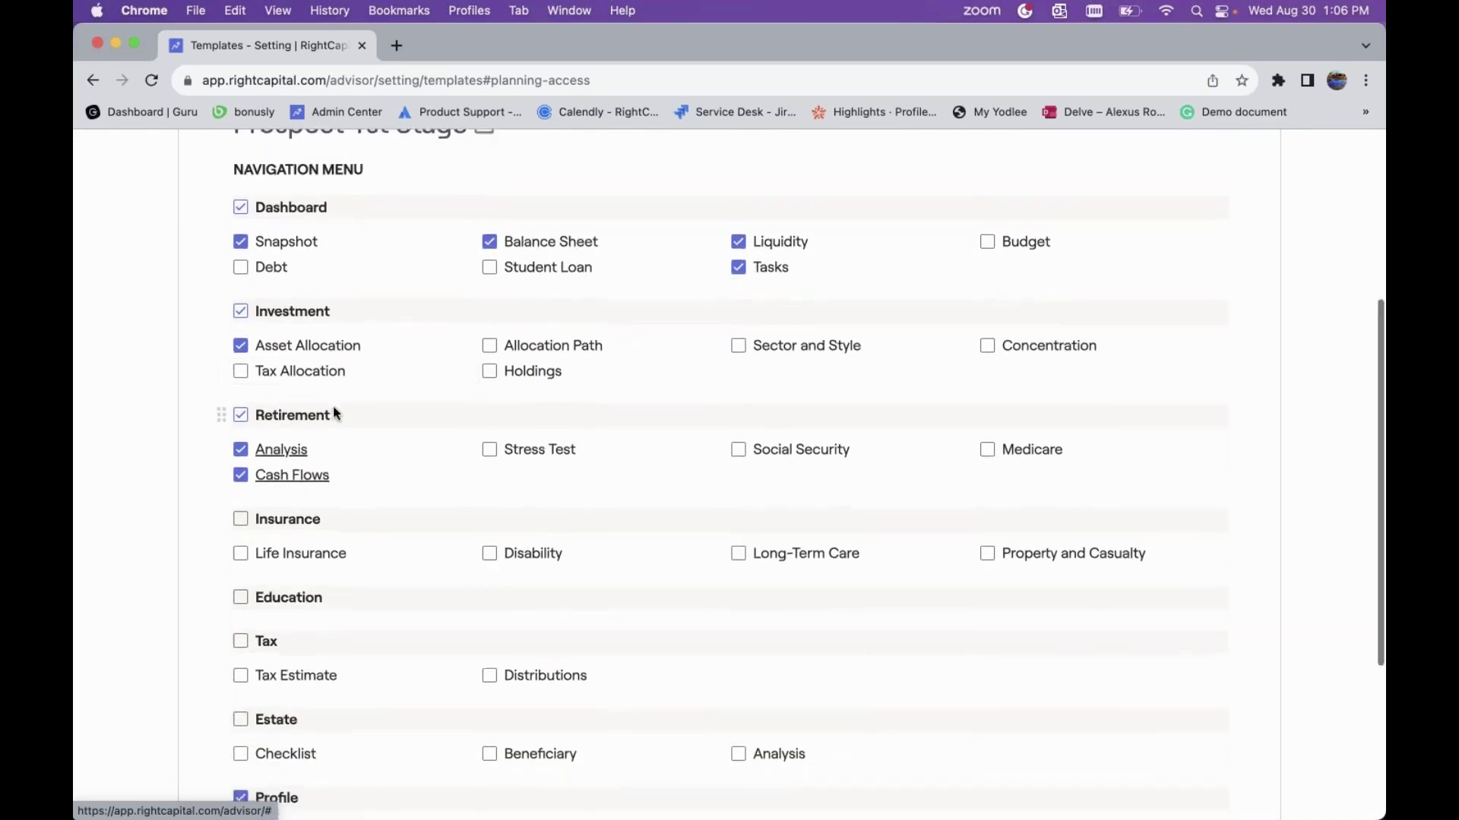
scroll(333, 407, "down", 2)
scroll(331, 407, "down", 5)
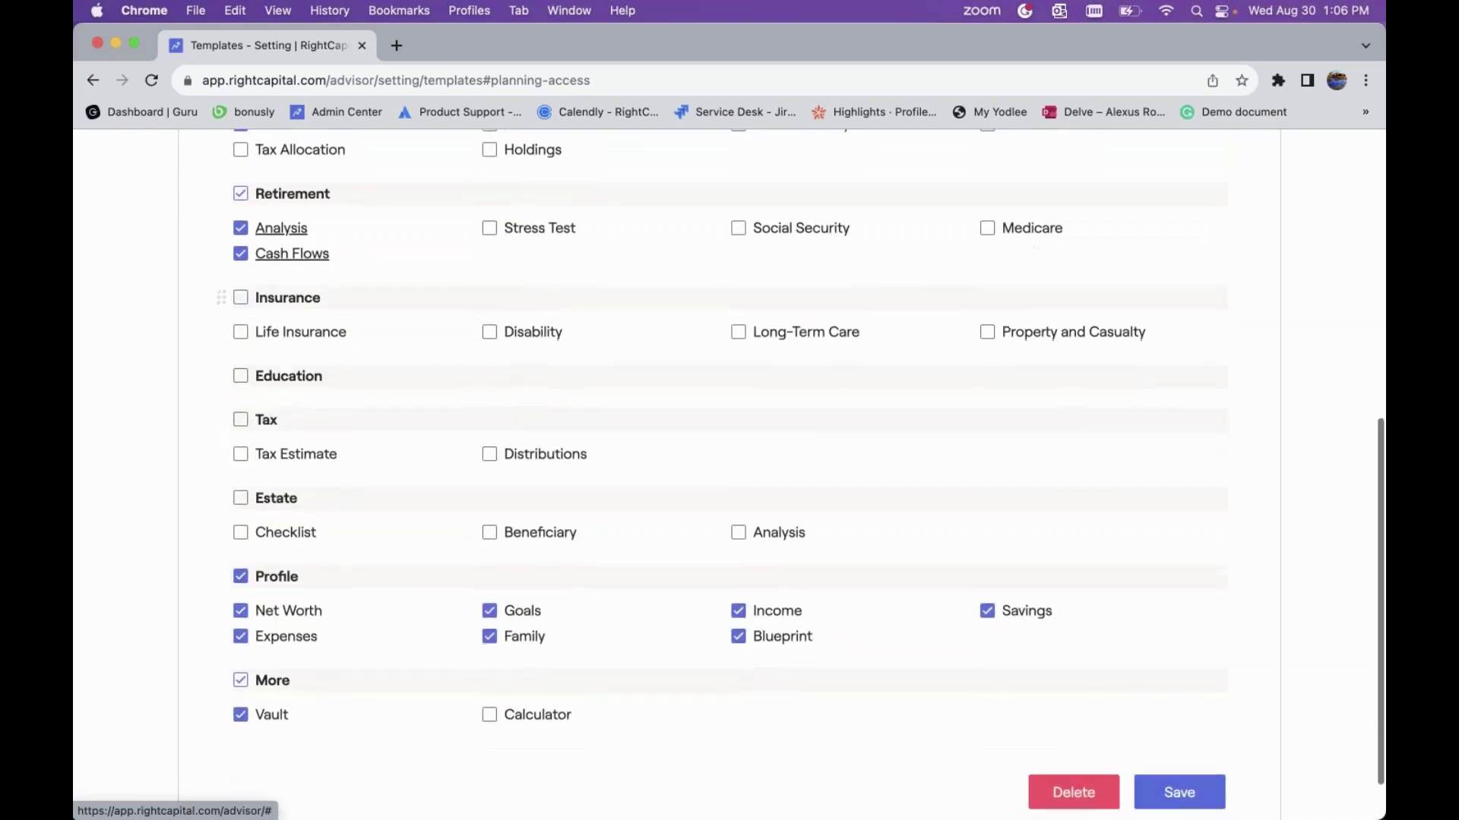
scroll(927, 596, "up", 5)
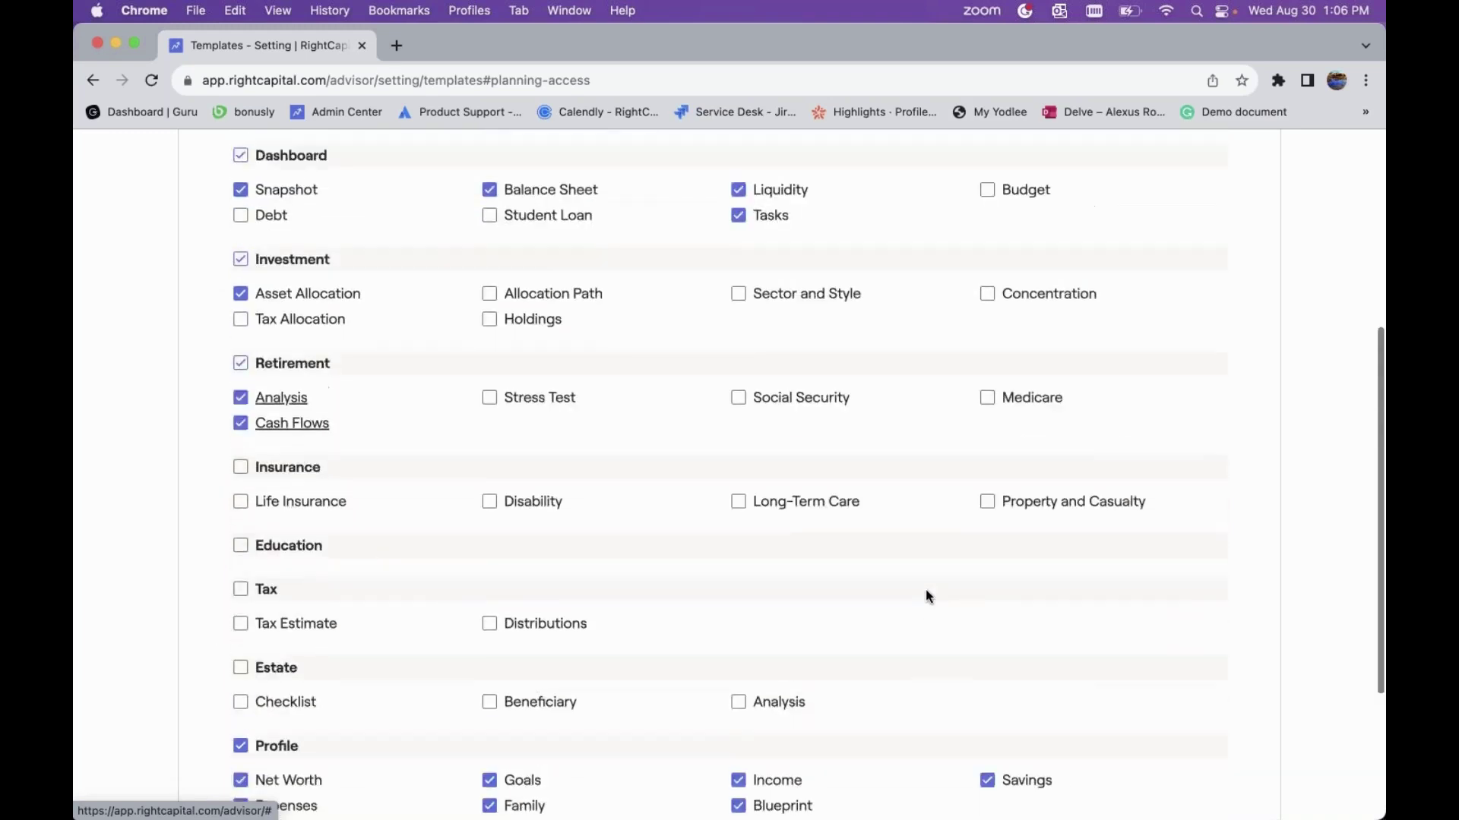
- Add a new planning access template and name it "Prospect Stage 2"
scroll(927, 596, "up", 10)
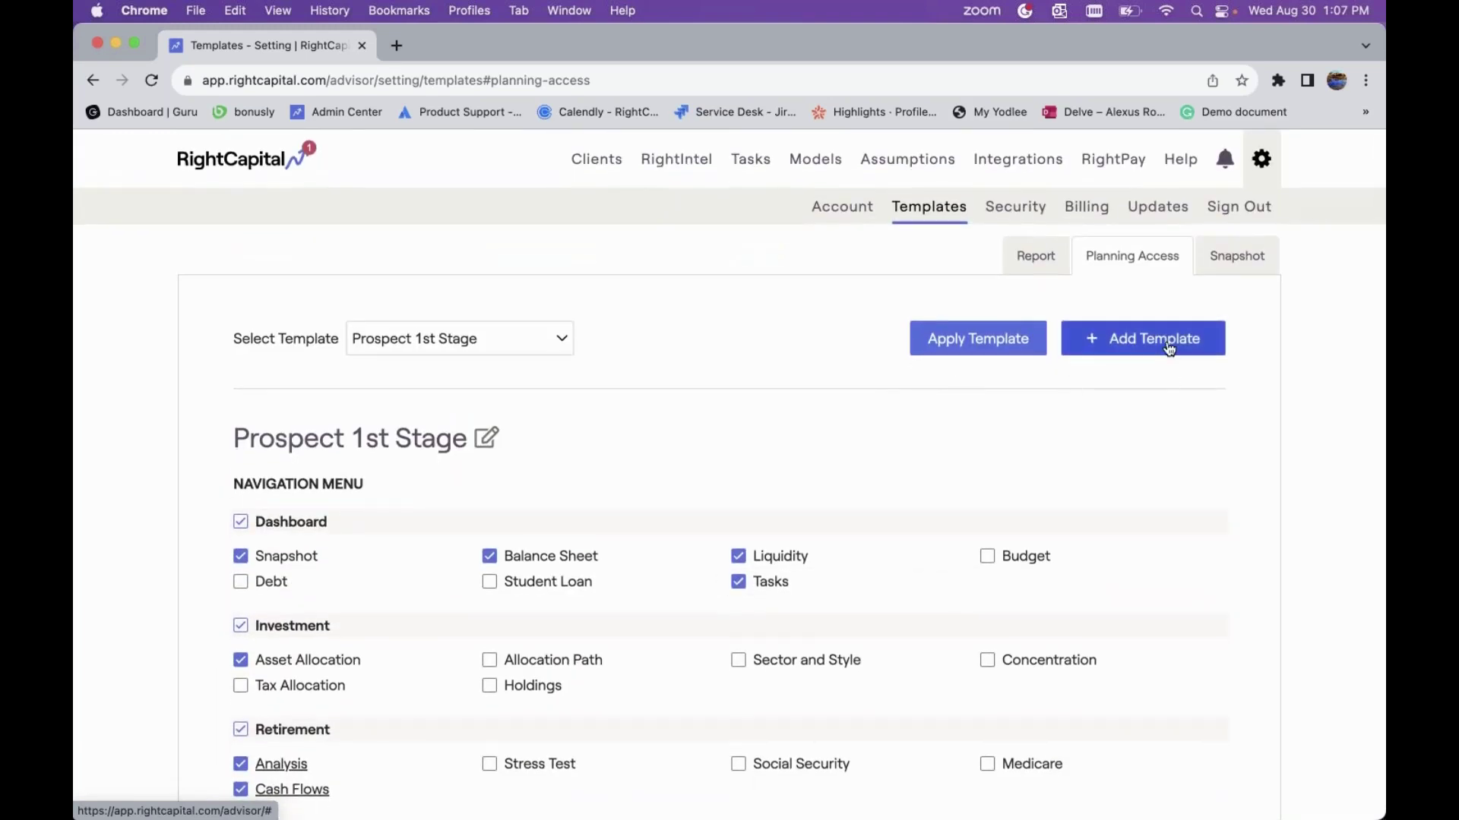
left_click(1169, 349)
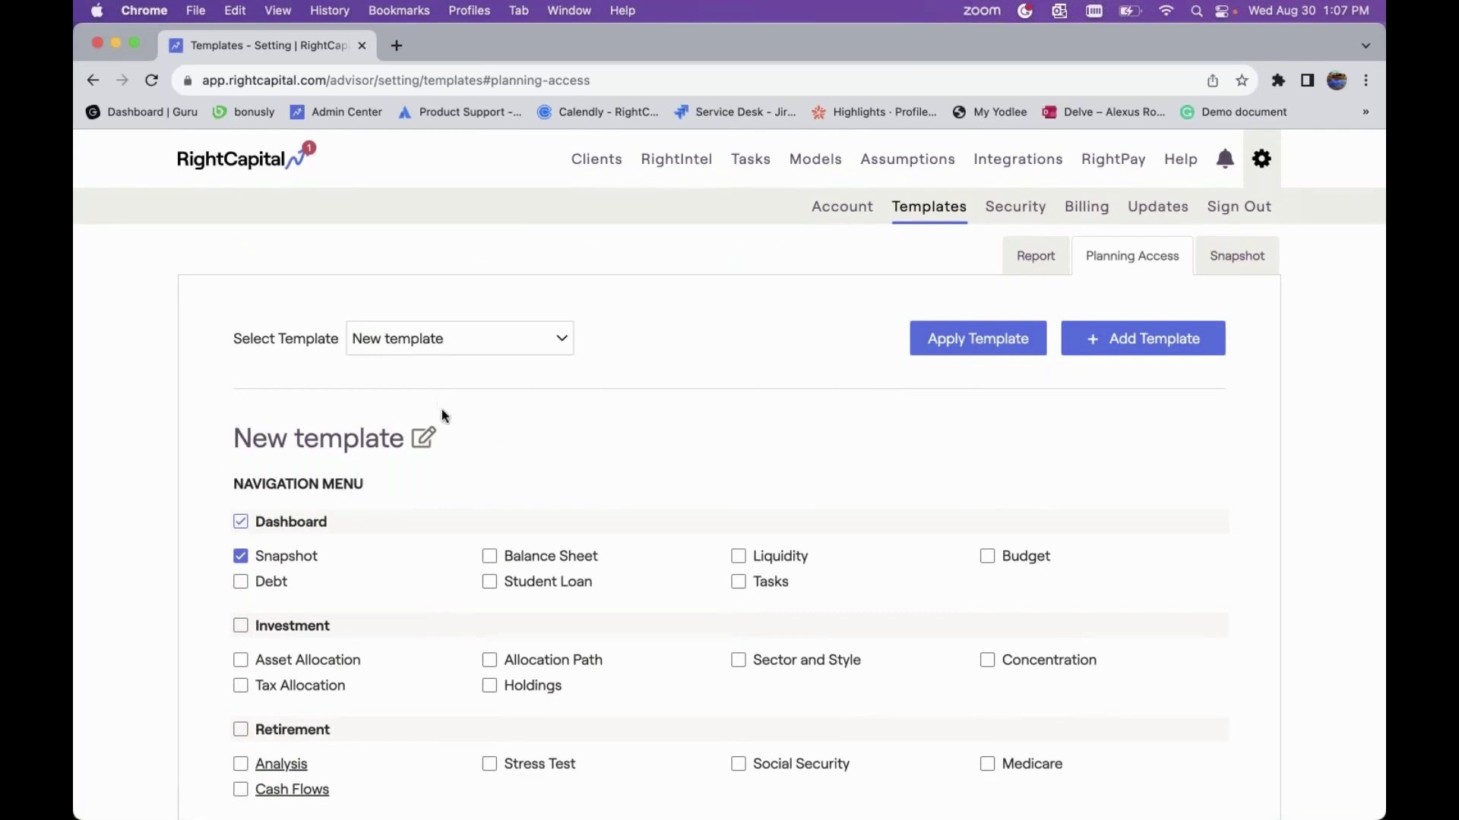
scroll(439, 410, "down", 1)
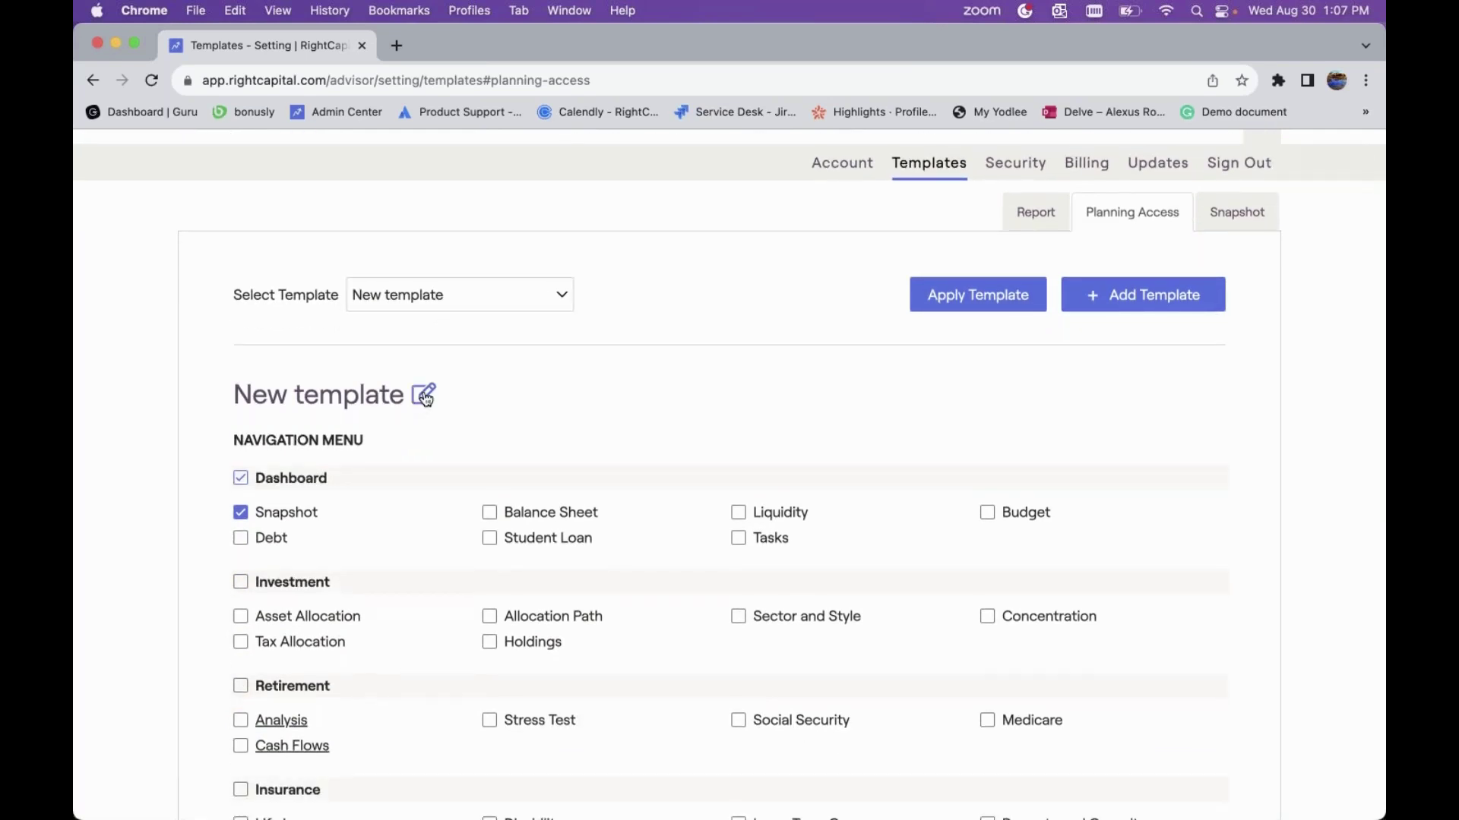
left_click(424, 402)
triple_click(404, 392)
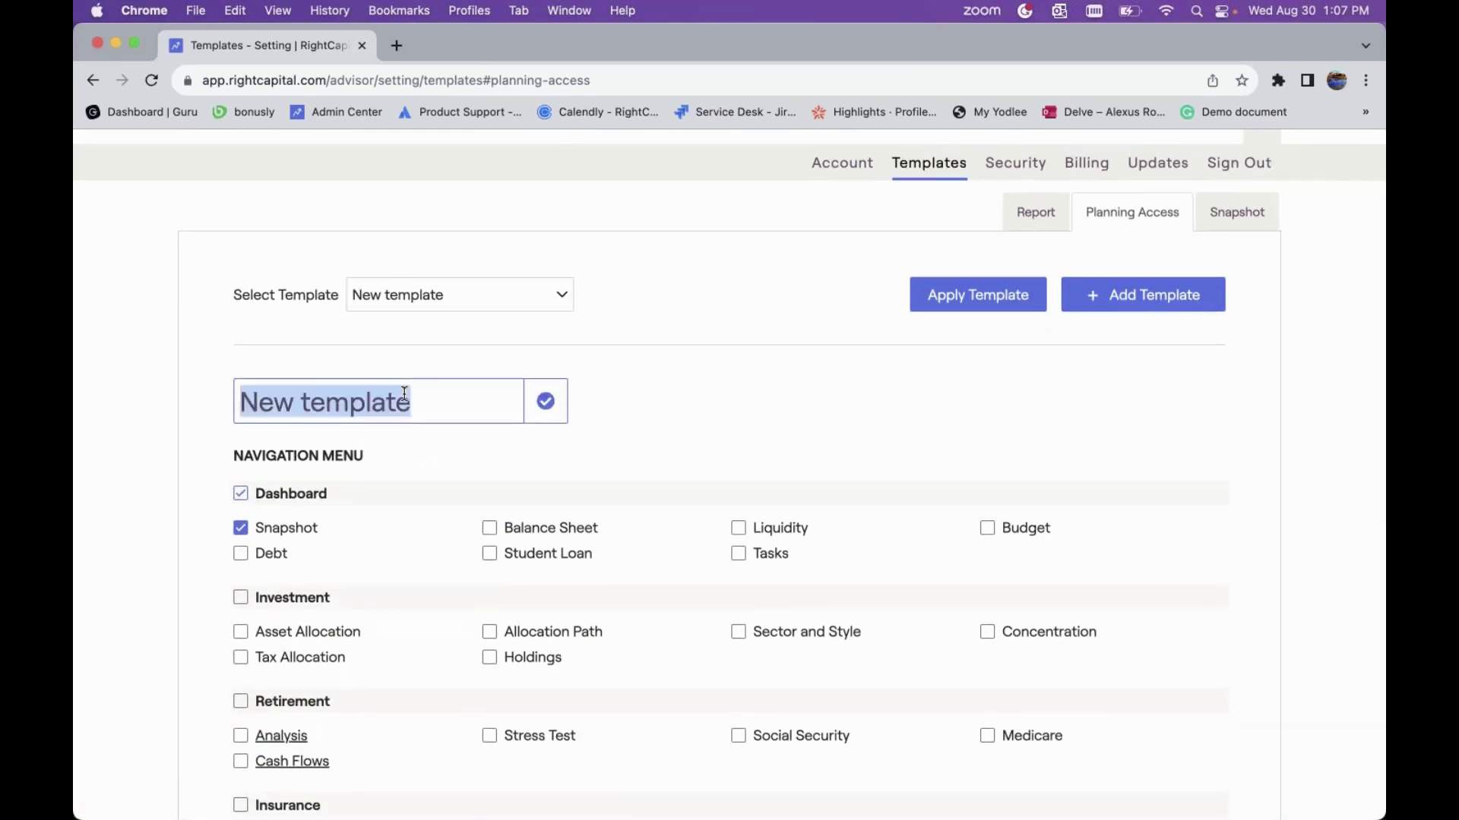
type("PRO")
key("BackSpace")
key("BackSpace")
key("BackSpace")
type("Pros")
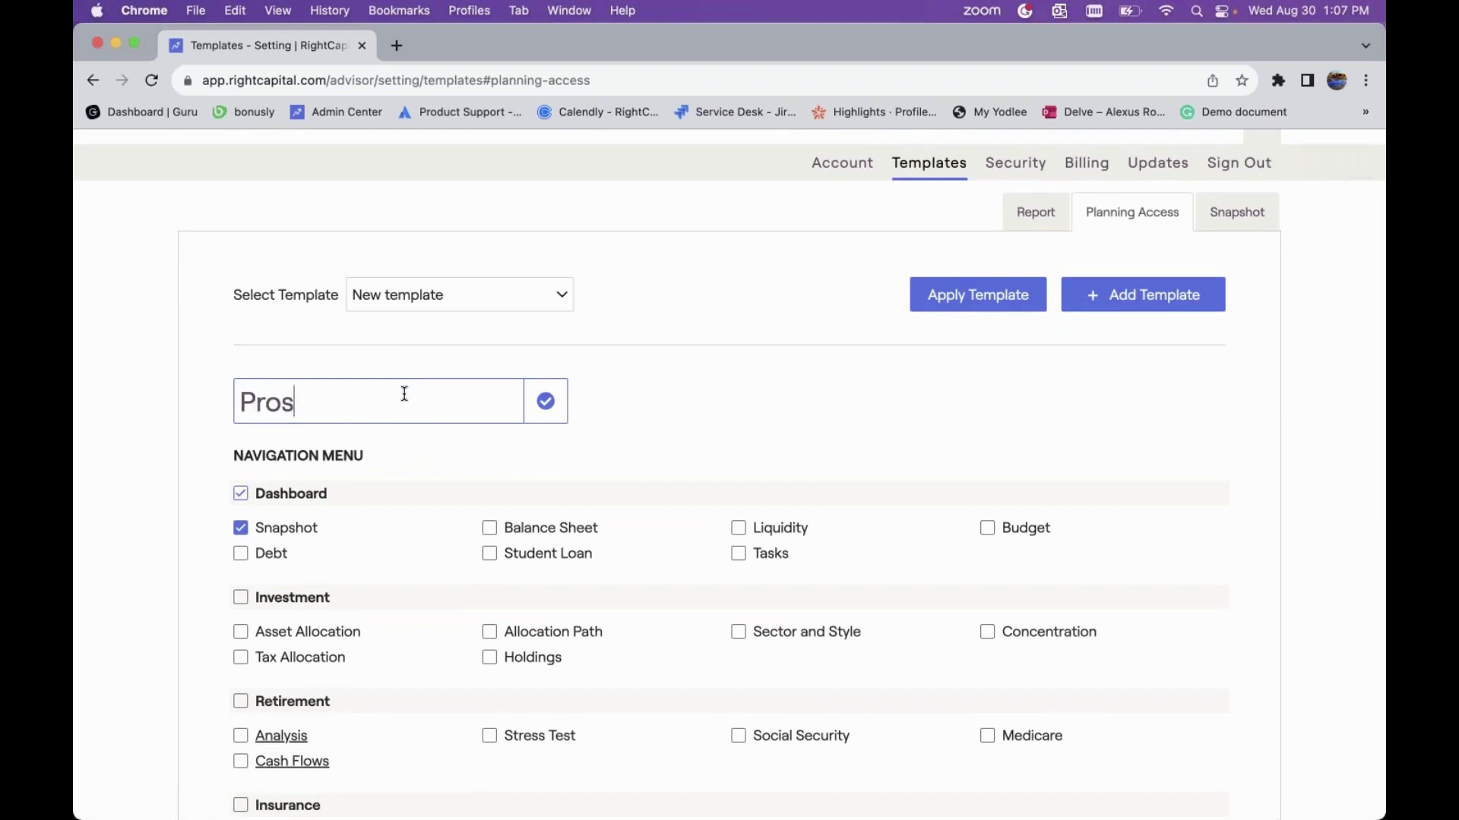
type("pect Stage")
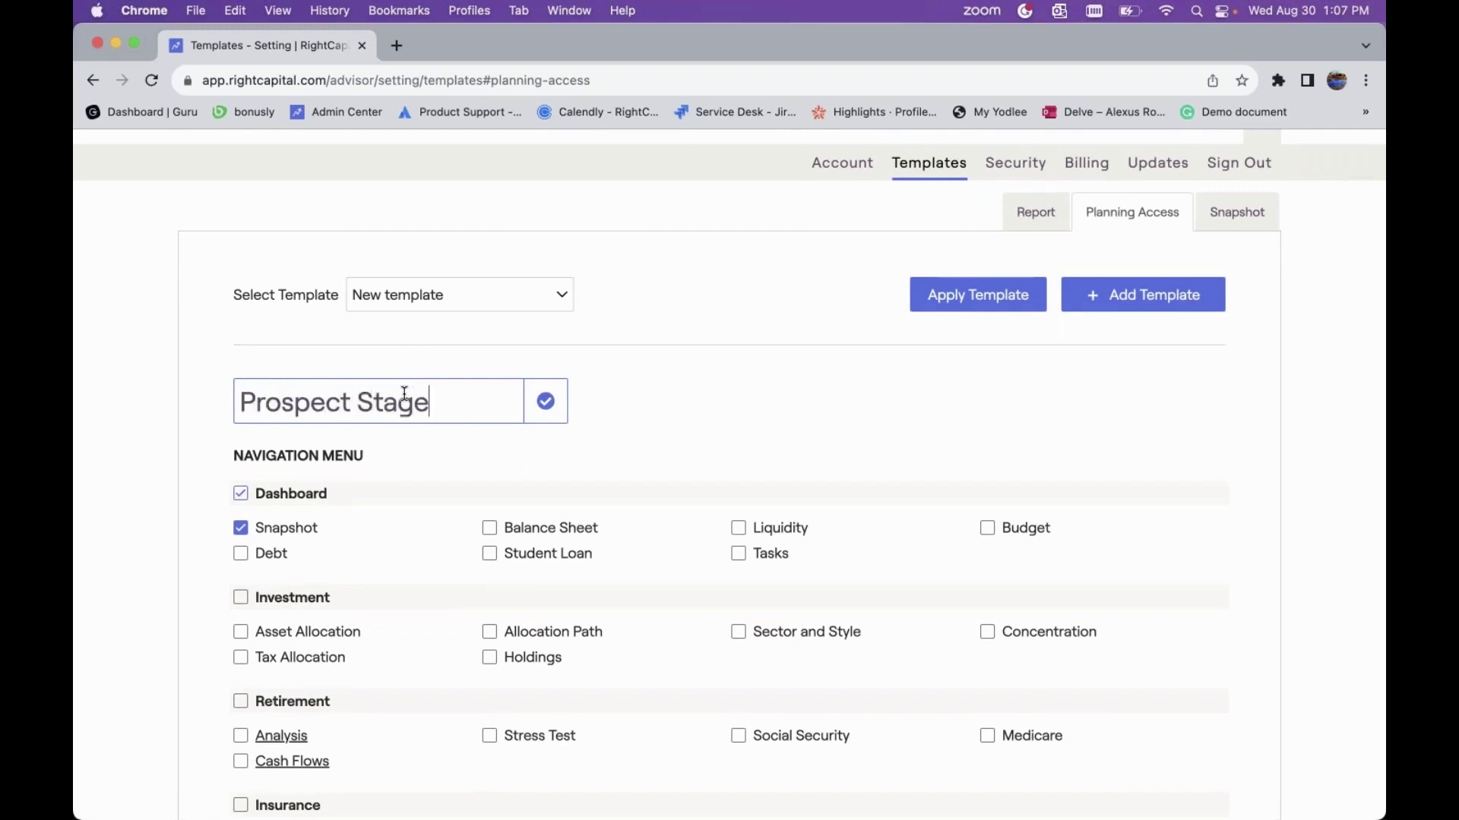
type(" 2")
left_click(547, 403)
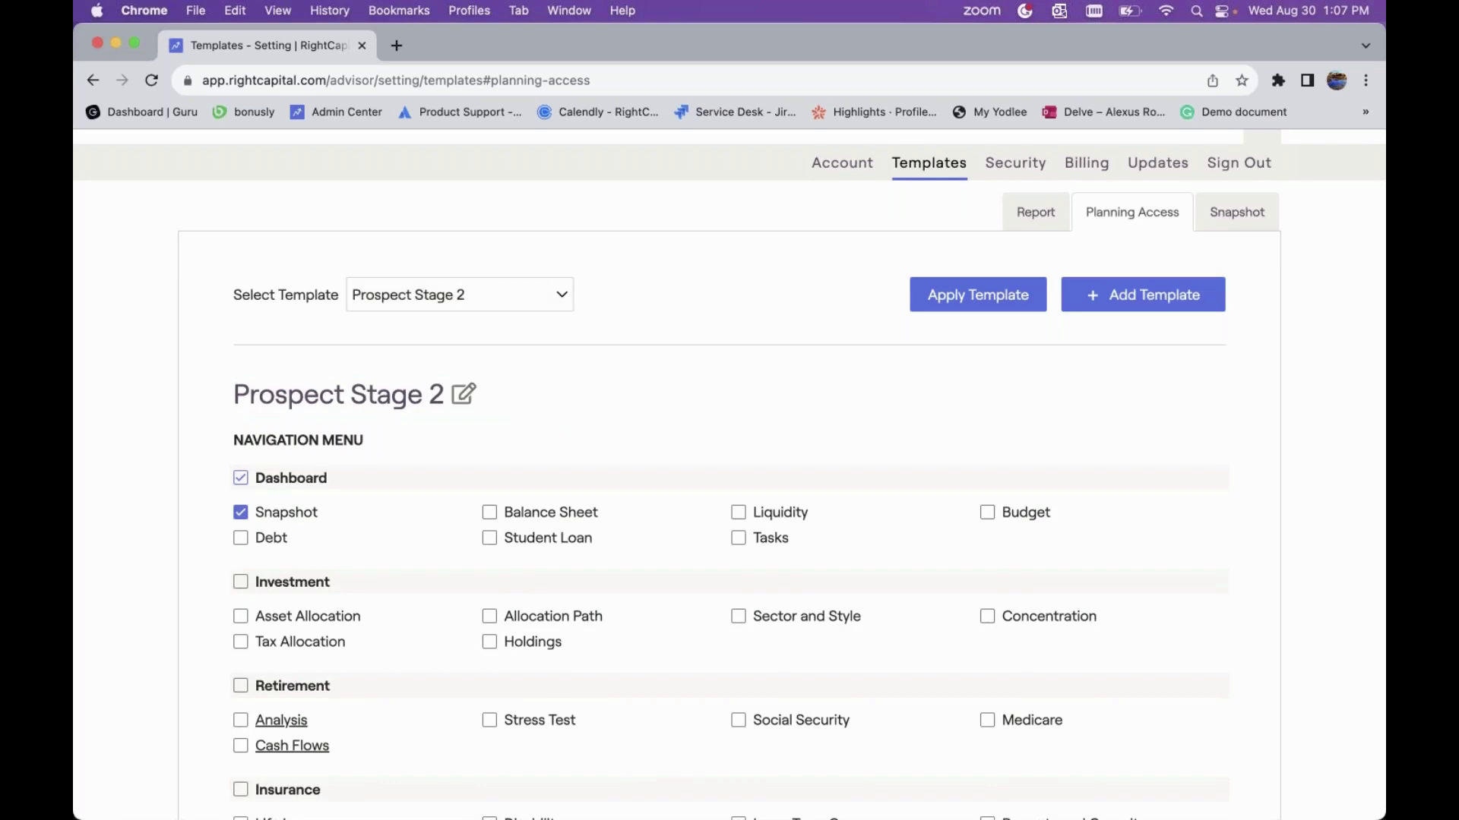
- Enable the Balance Sheet, Student Loan, Liquidity and Tasks modules under Dashboard in the Prospect Stage 2 template
scroll(511, 413, "down", 3)
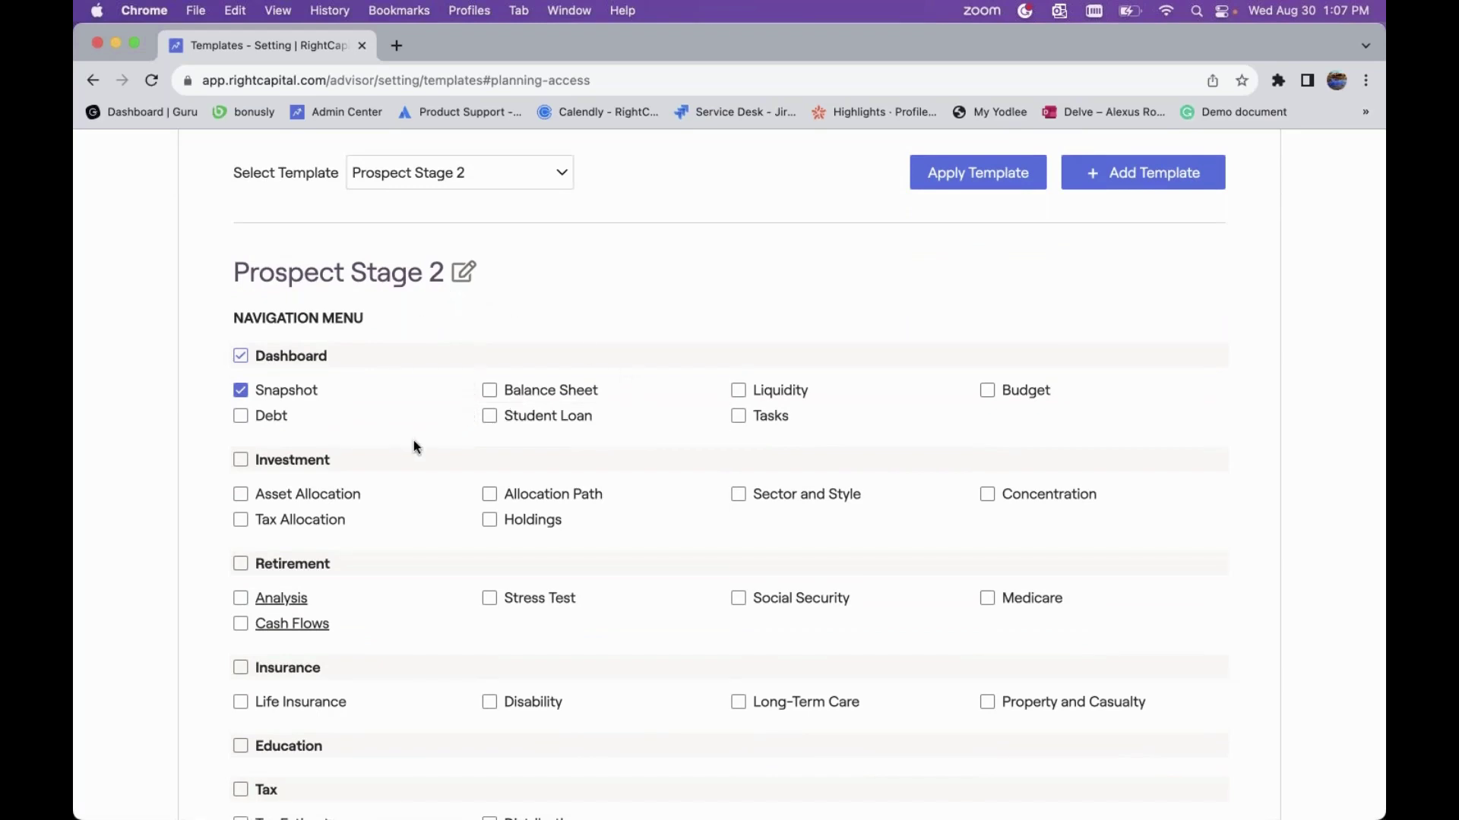
scroll(414, 452, "down", 1)
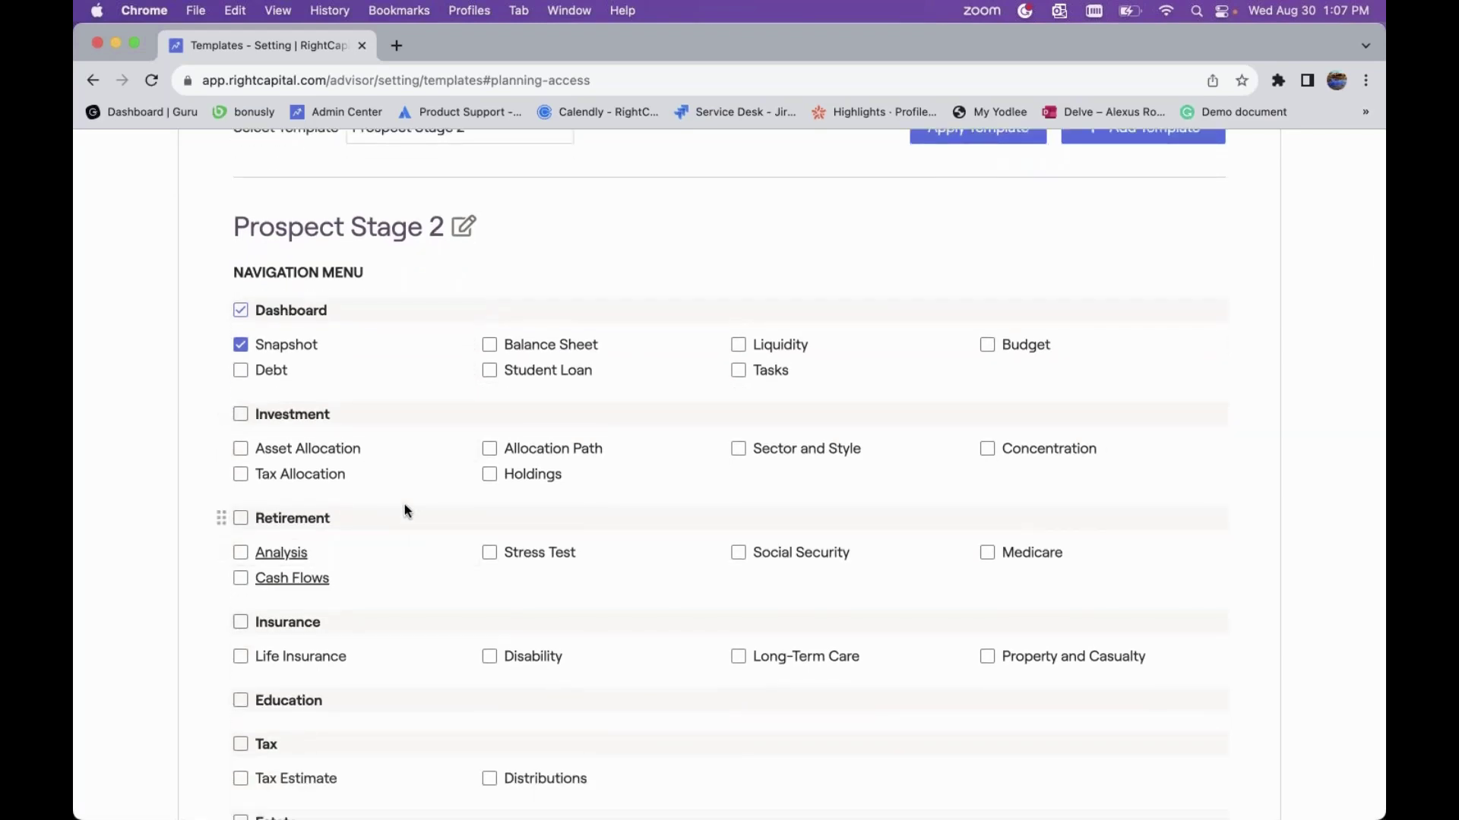
scroll(373, 349, "down", 2)
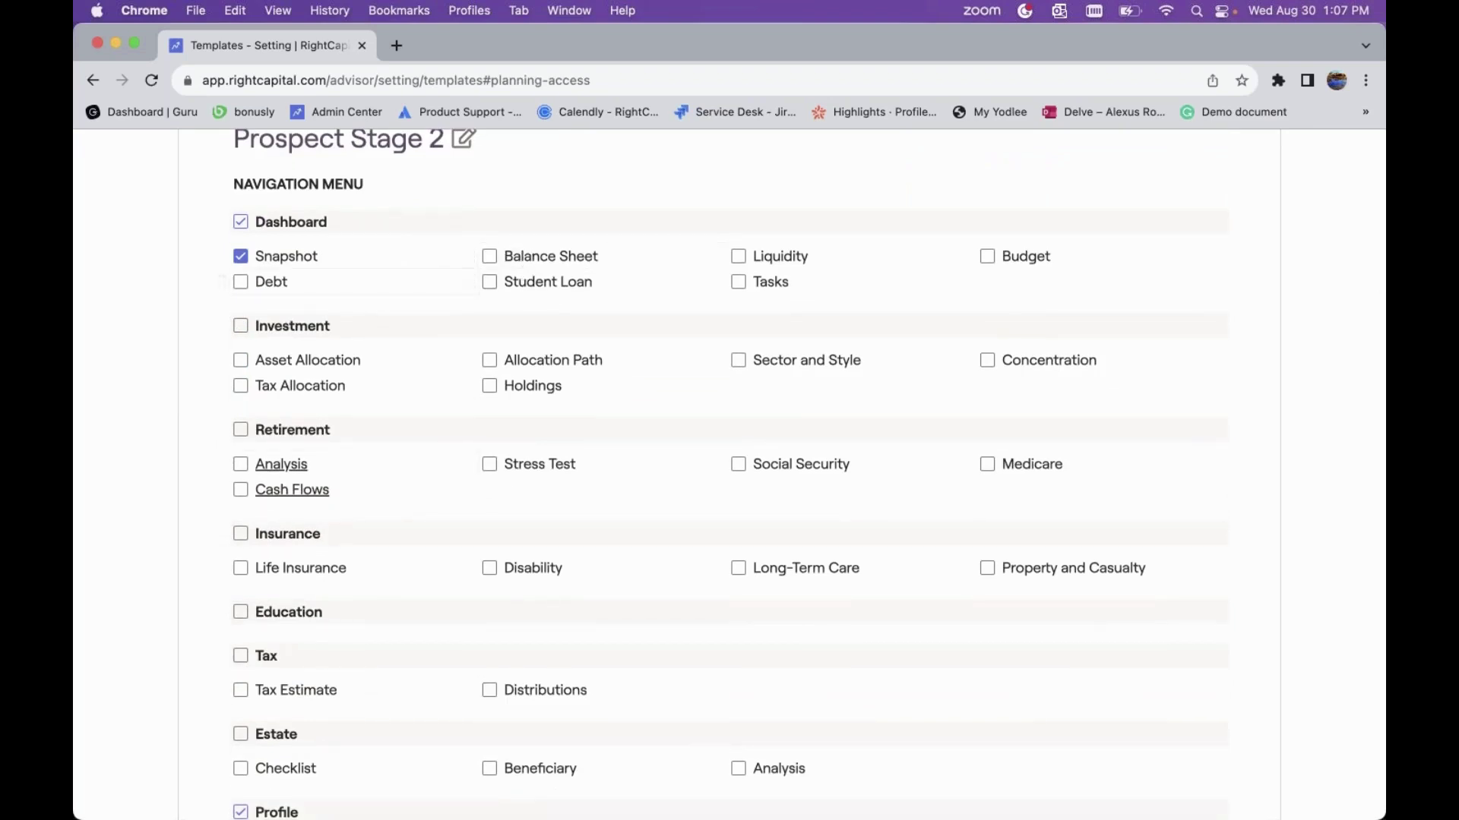
left_click(525, 260)
left_click(525, 283)
left_click(805, 260)
left_click(786, 285)
- Enable the Asset Allocation and Allocation Path modules under Investment
scroll(681, 395, "down", 2)
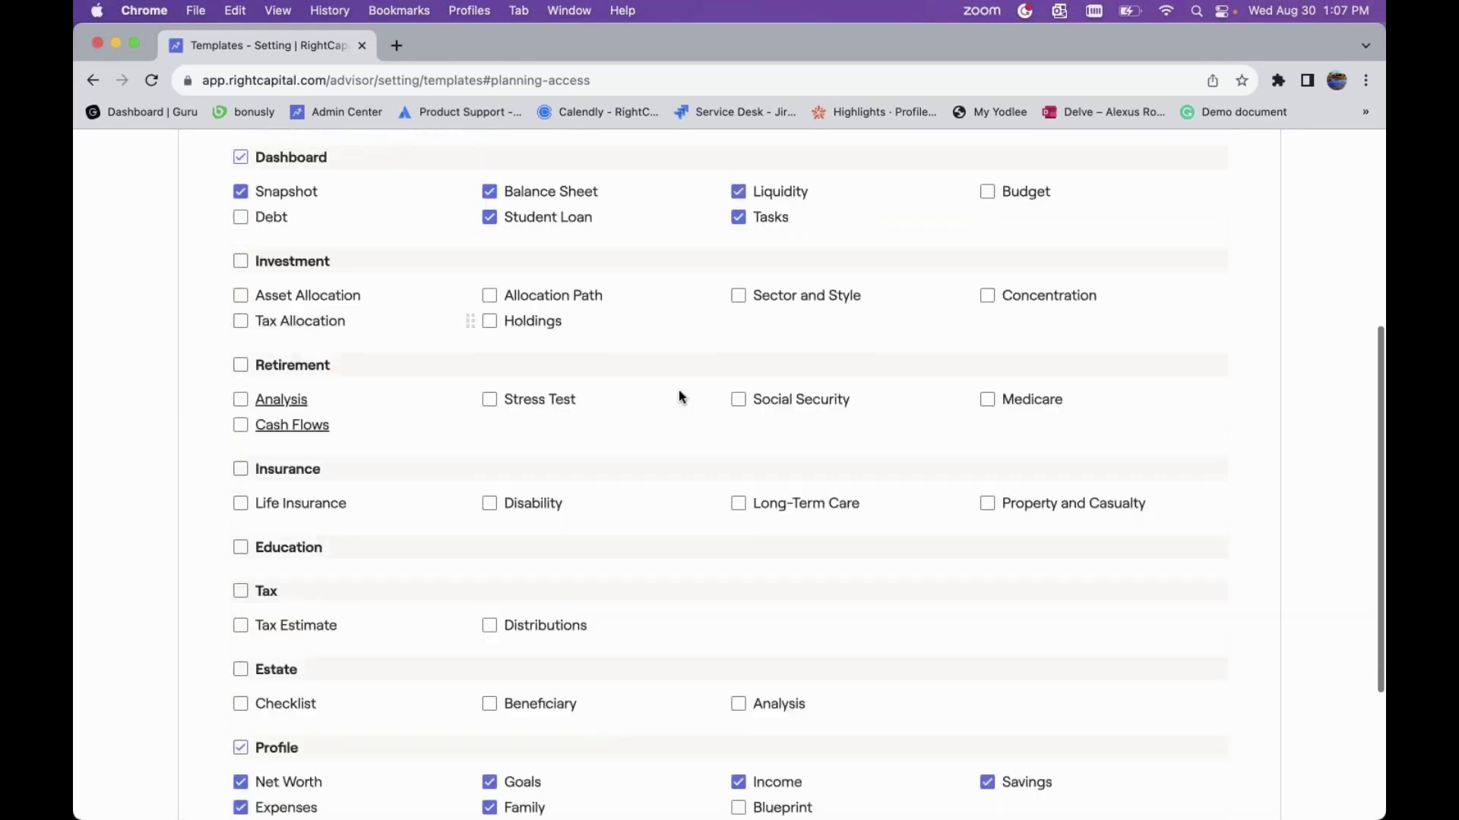
left_click(335, 287)
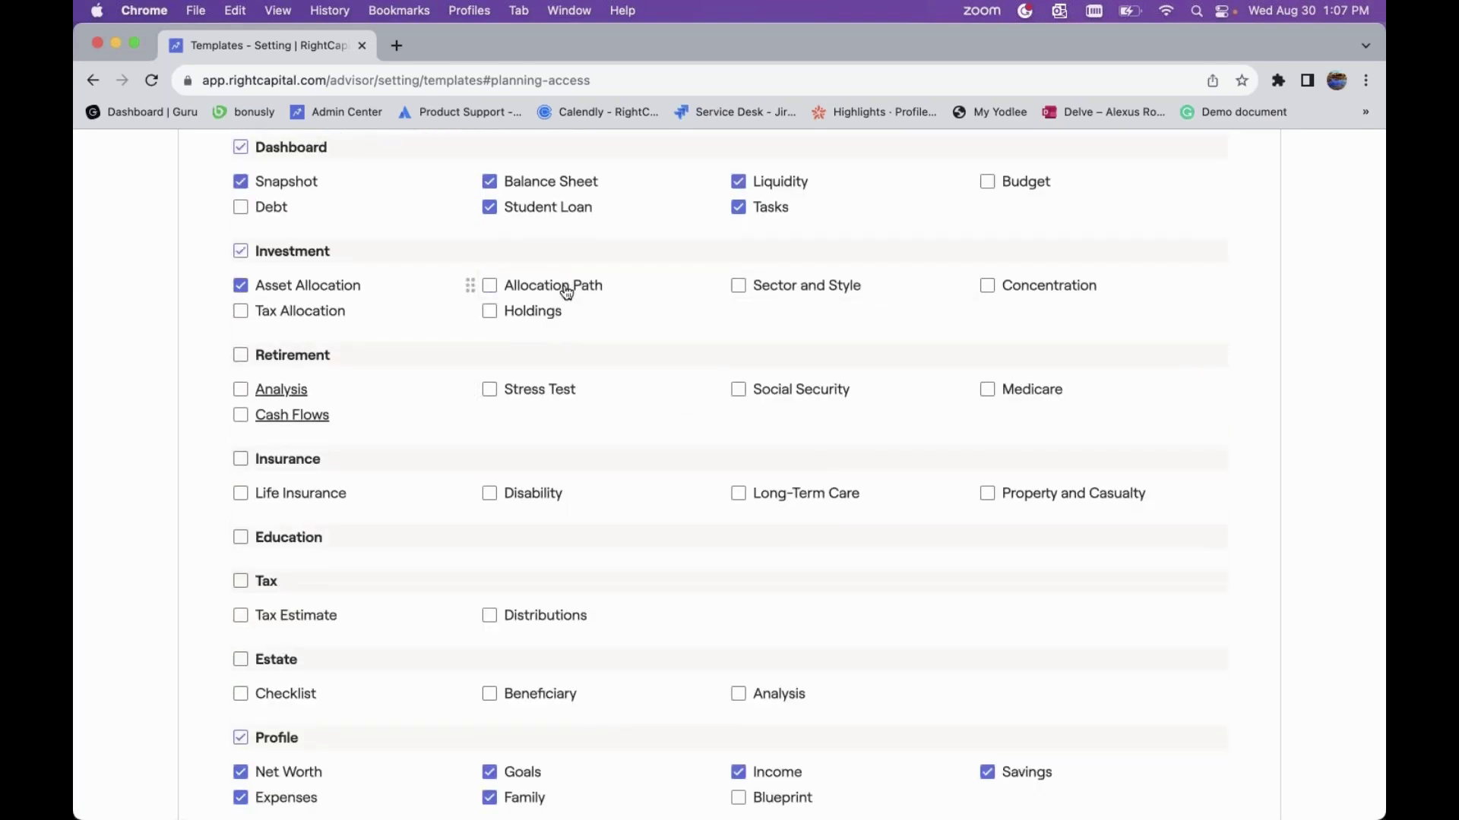
left_click(566, 293)
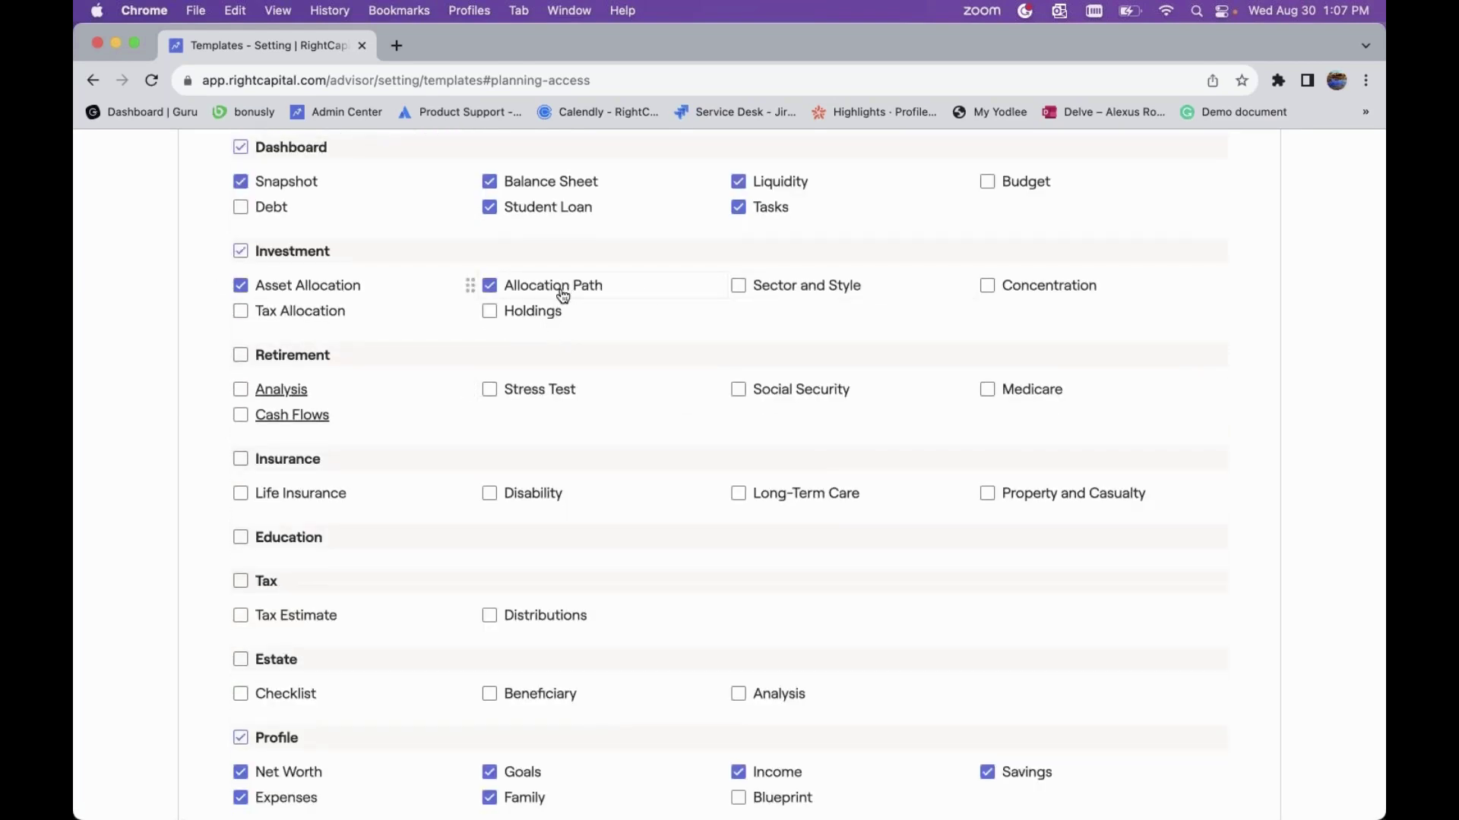
- Enable the Analysis, Cash Flows, Stress Test and Social Security modules under Retirement in the template
left_click(241, 391)
left_click(241, 416)
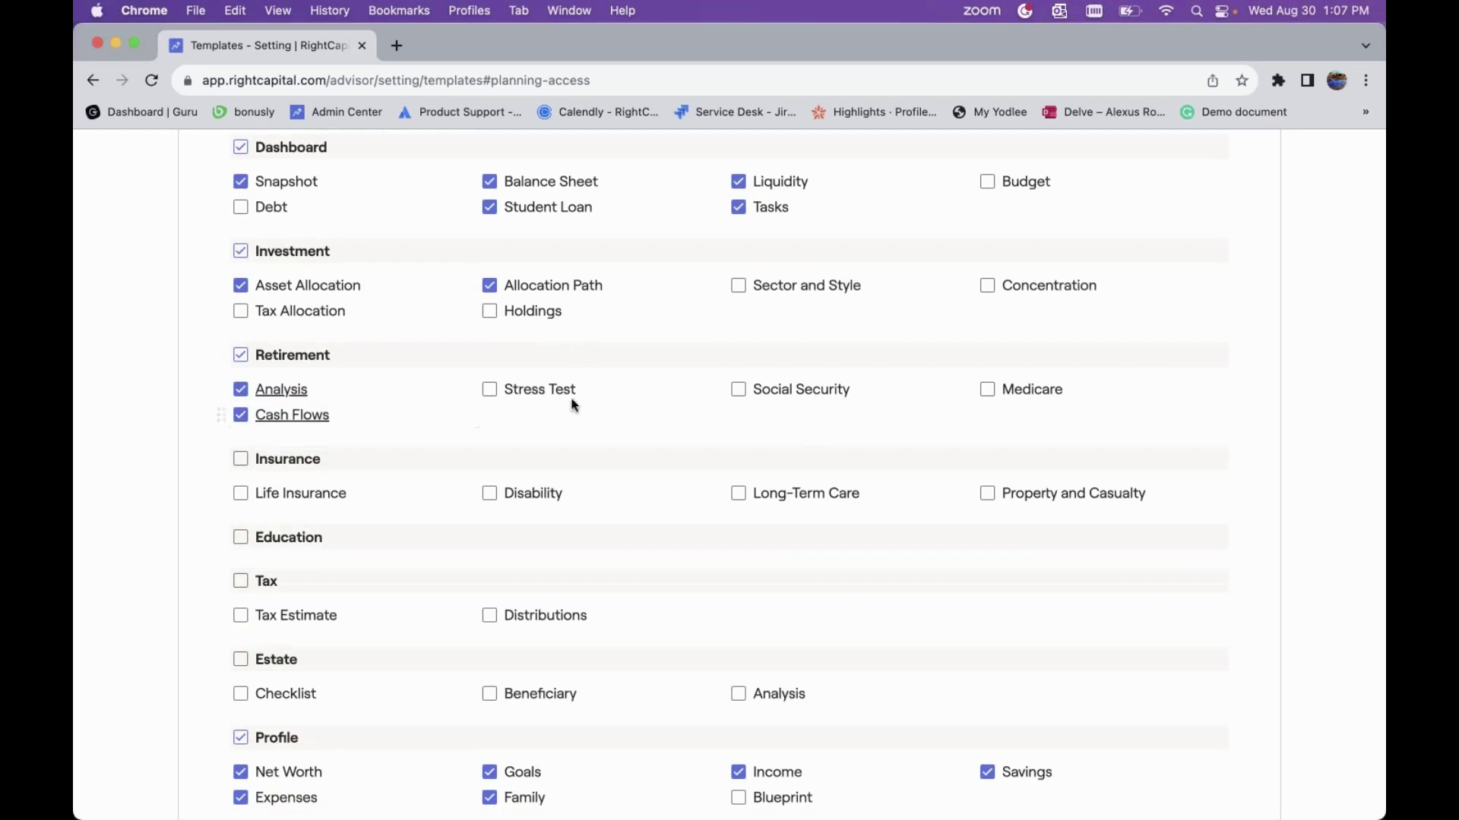
left_click(490, 391)
scroll(610, 405, "down", 3)
left_click(739, 283)
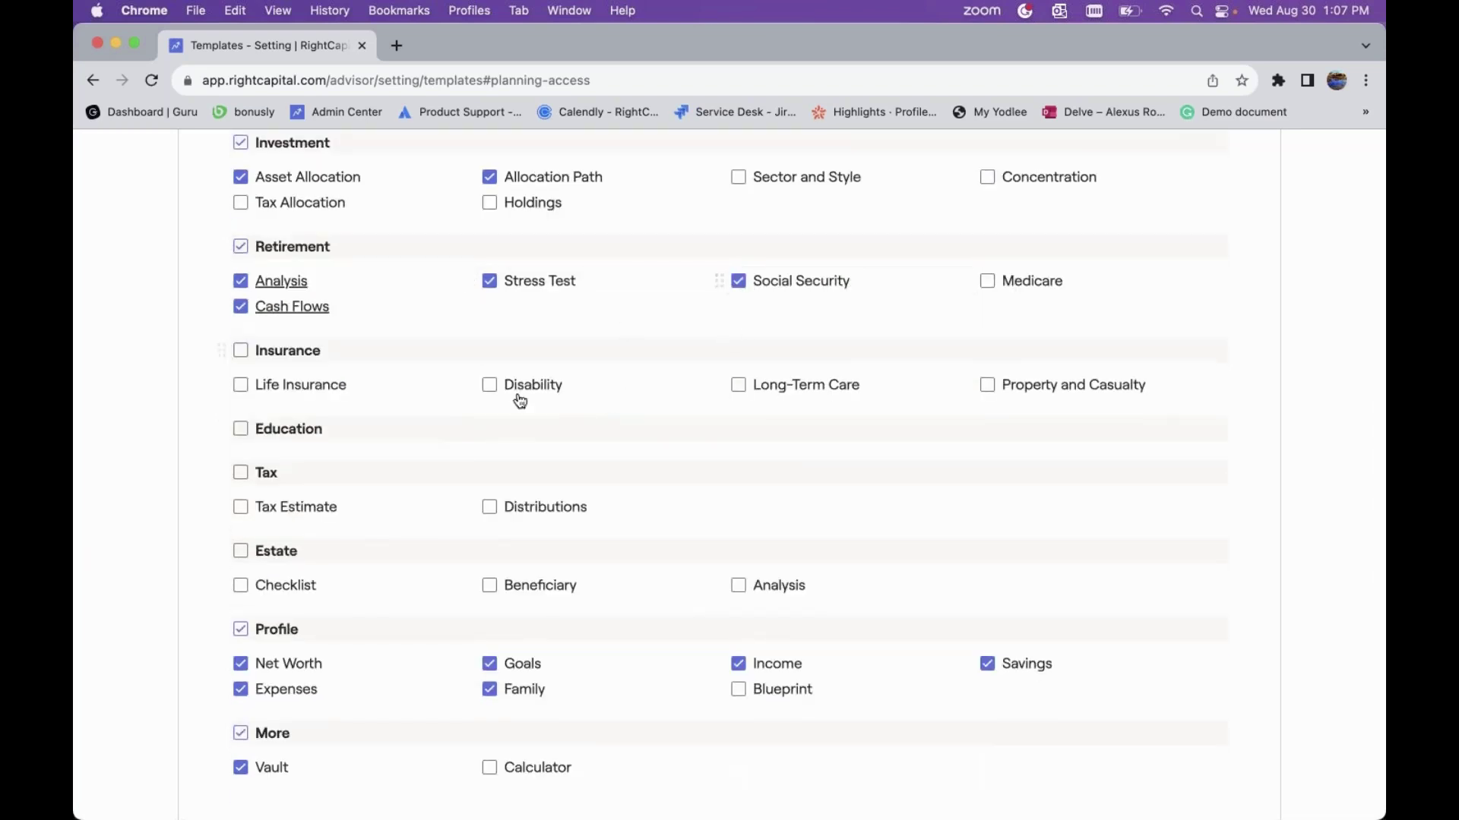
scroll(509, 409, "down", 2)
left_click(241, 479)
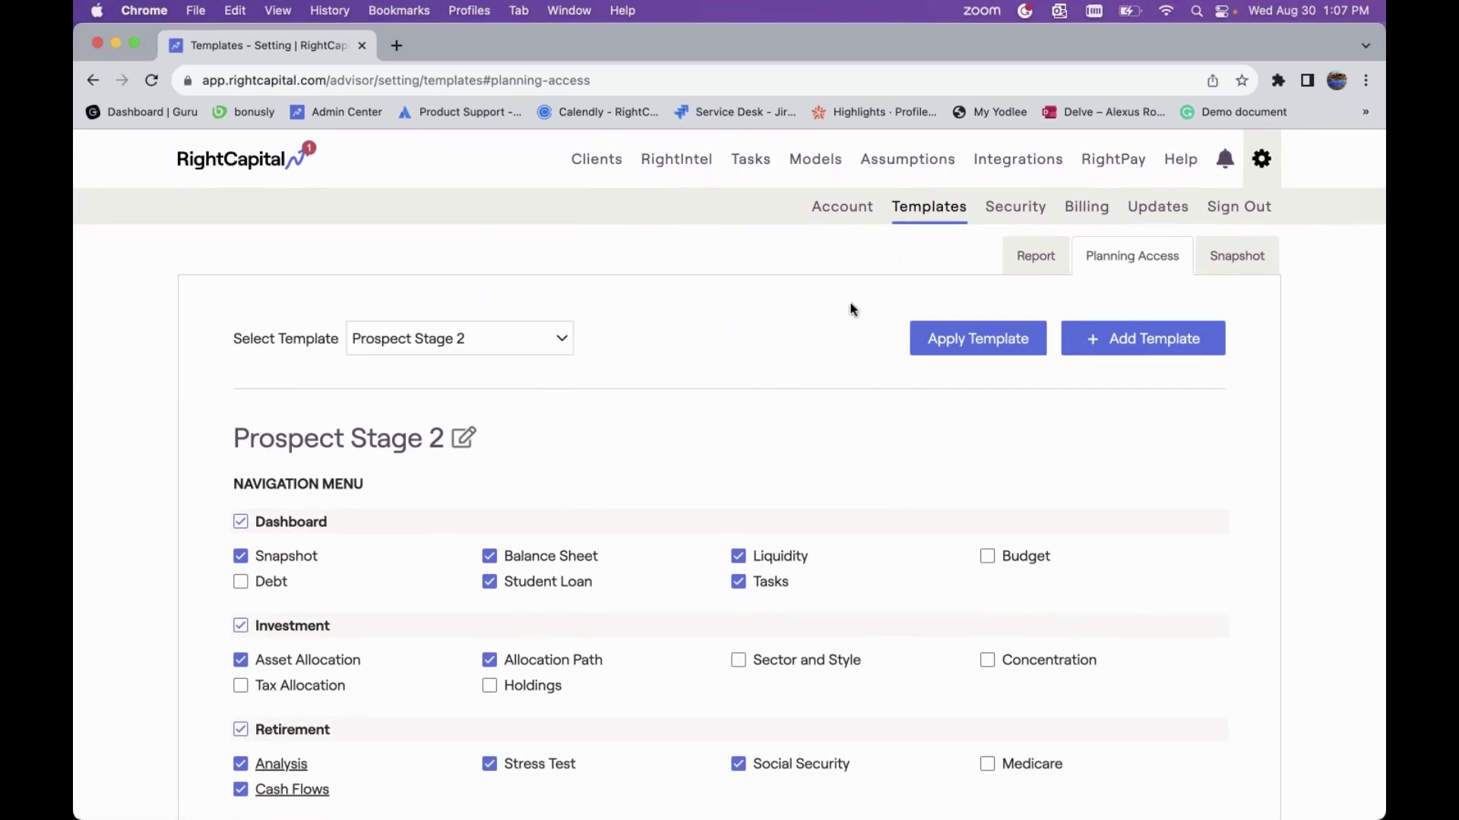
- Examine the clients and client groups that the Prospect Stage 2 template can be applied to, without applying it
left_click(964, 342)
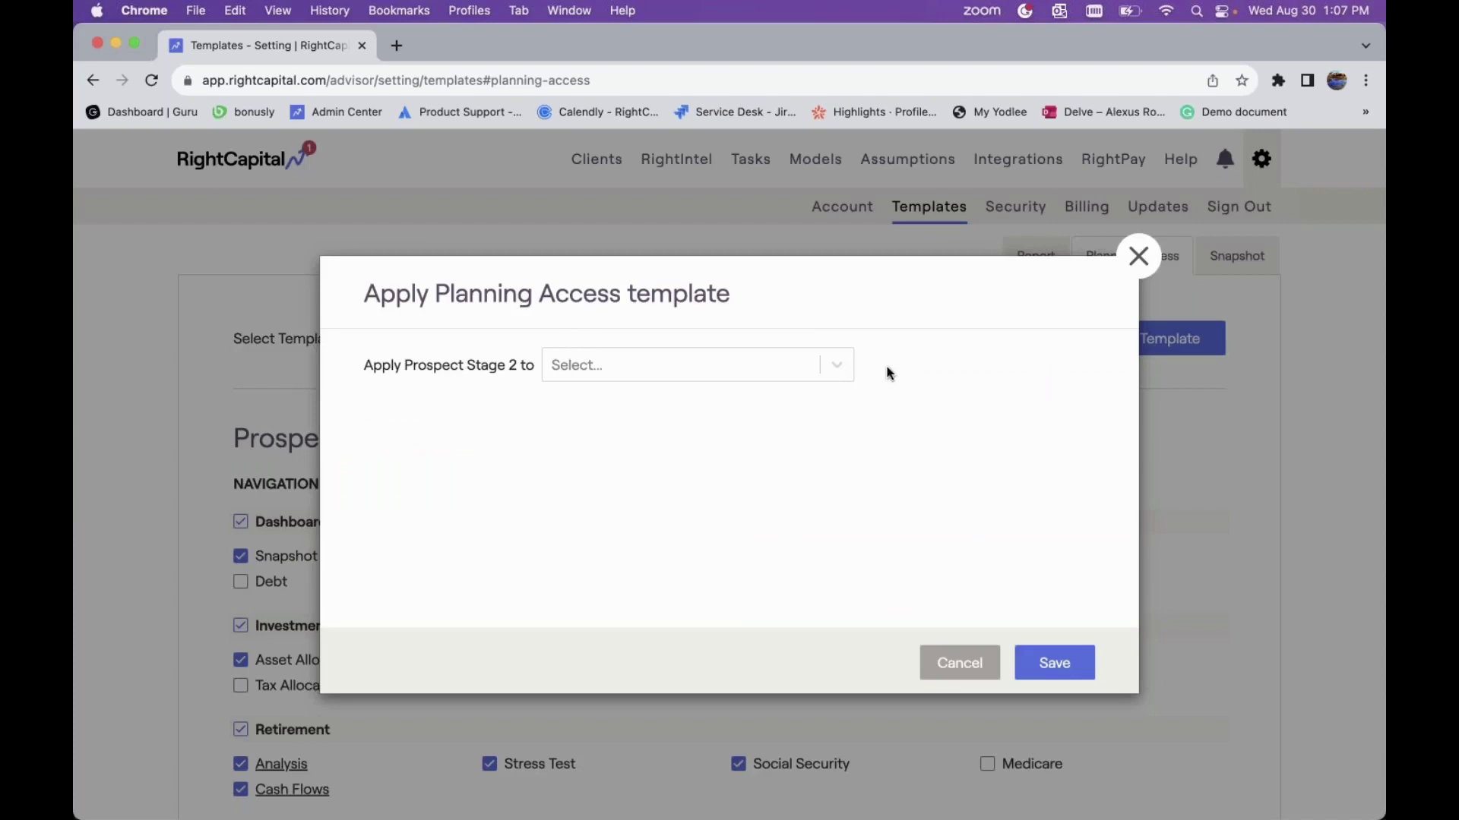
left_click(813, 363)
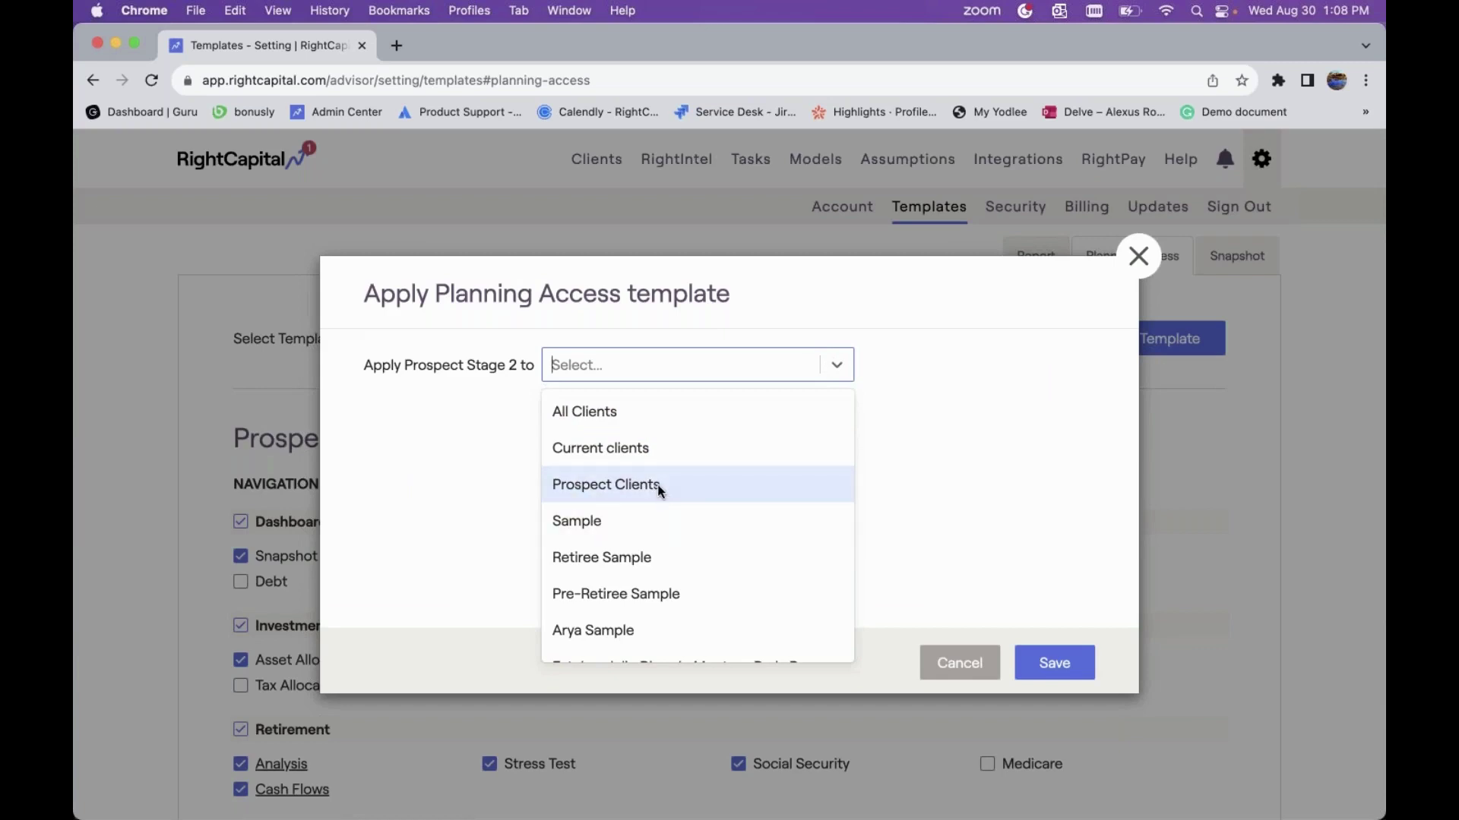
scroll(652, 501, "down", 2)
scroll(658, 537, "down", 3)
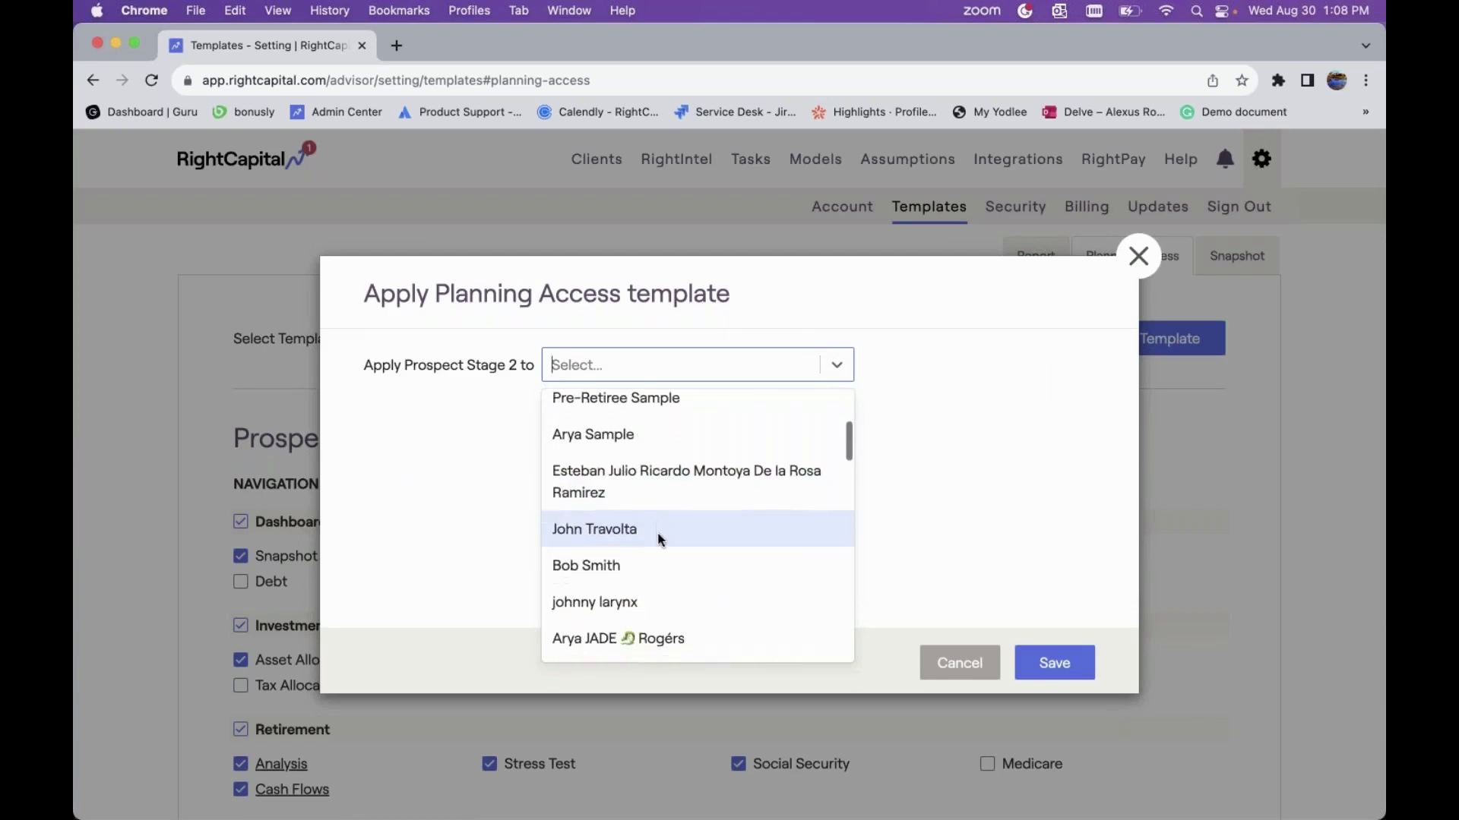
scroll(745, 479, "down", 1)
left_click(1134, 313)
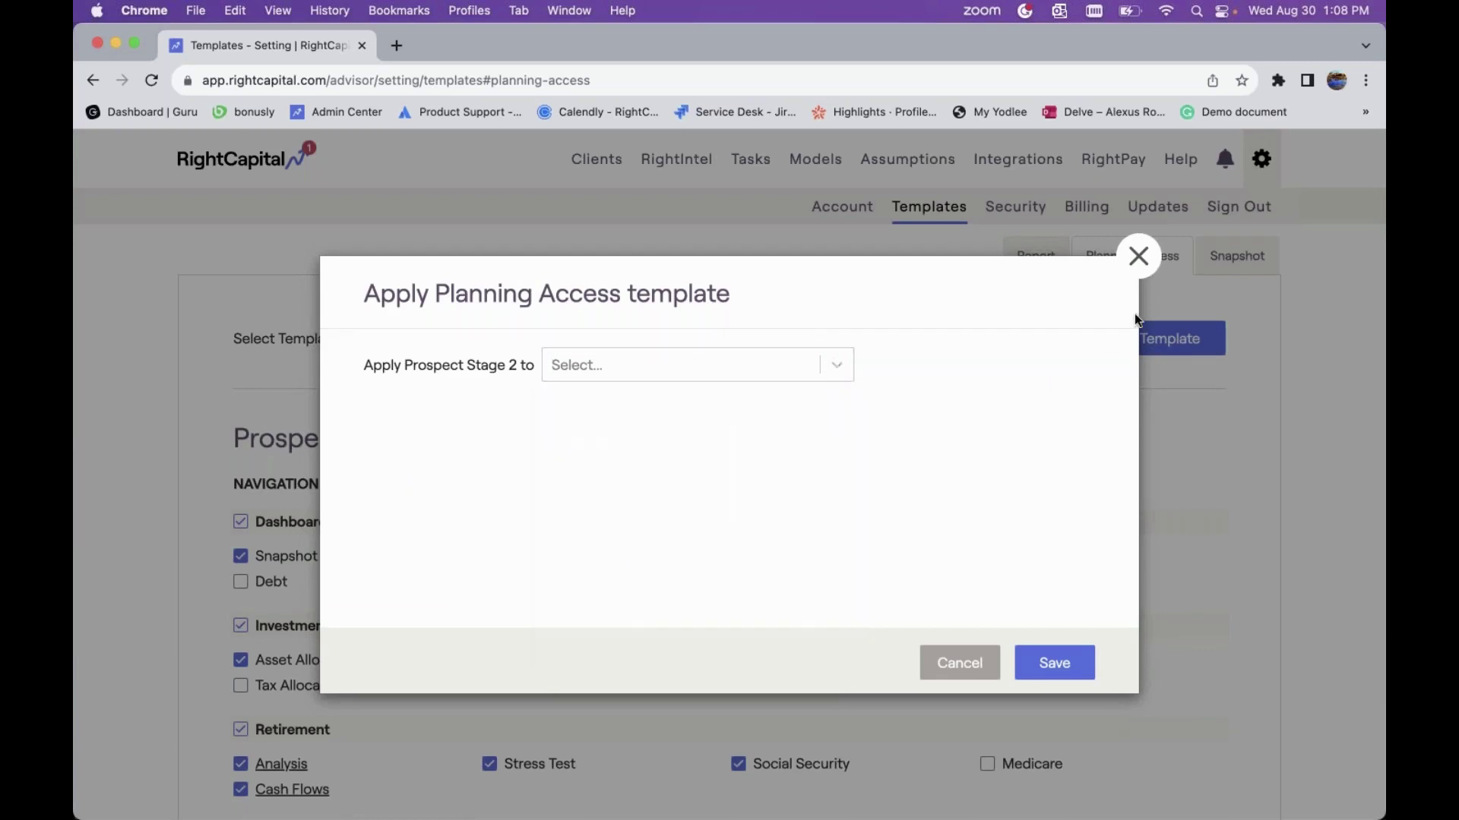
left_click(1138, 255)
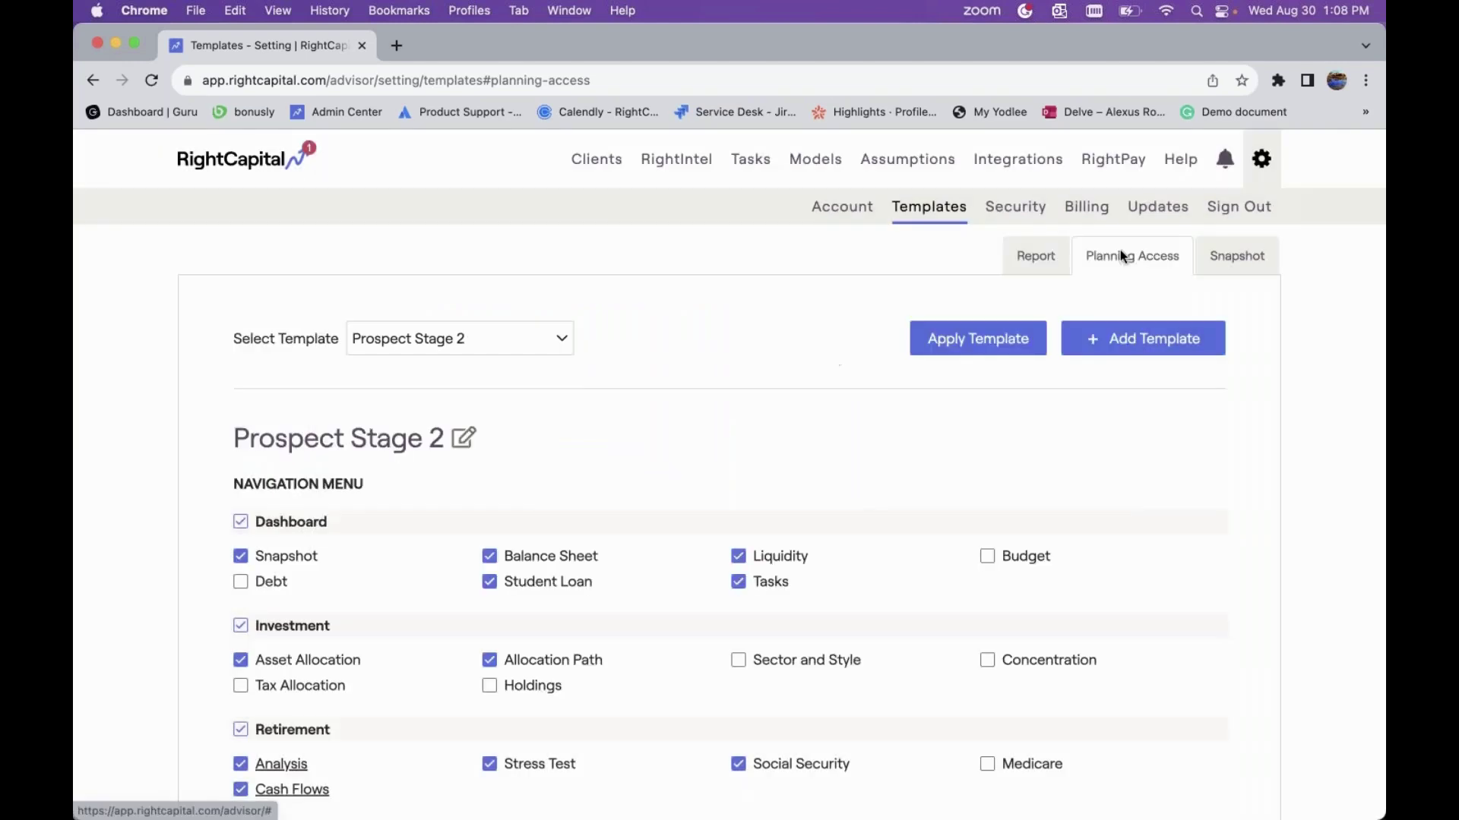
- Open the first client's planning access settings and select the Prospect 1st Stage template for the navigation menu
left_click(589, 165)
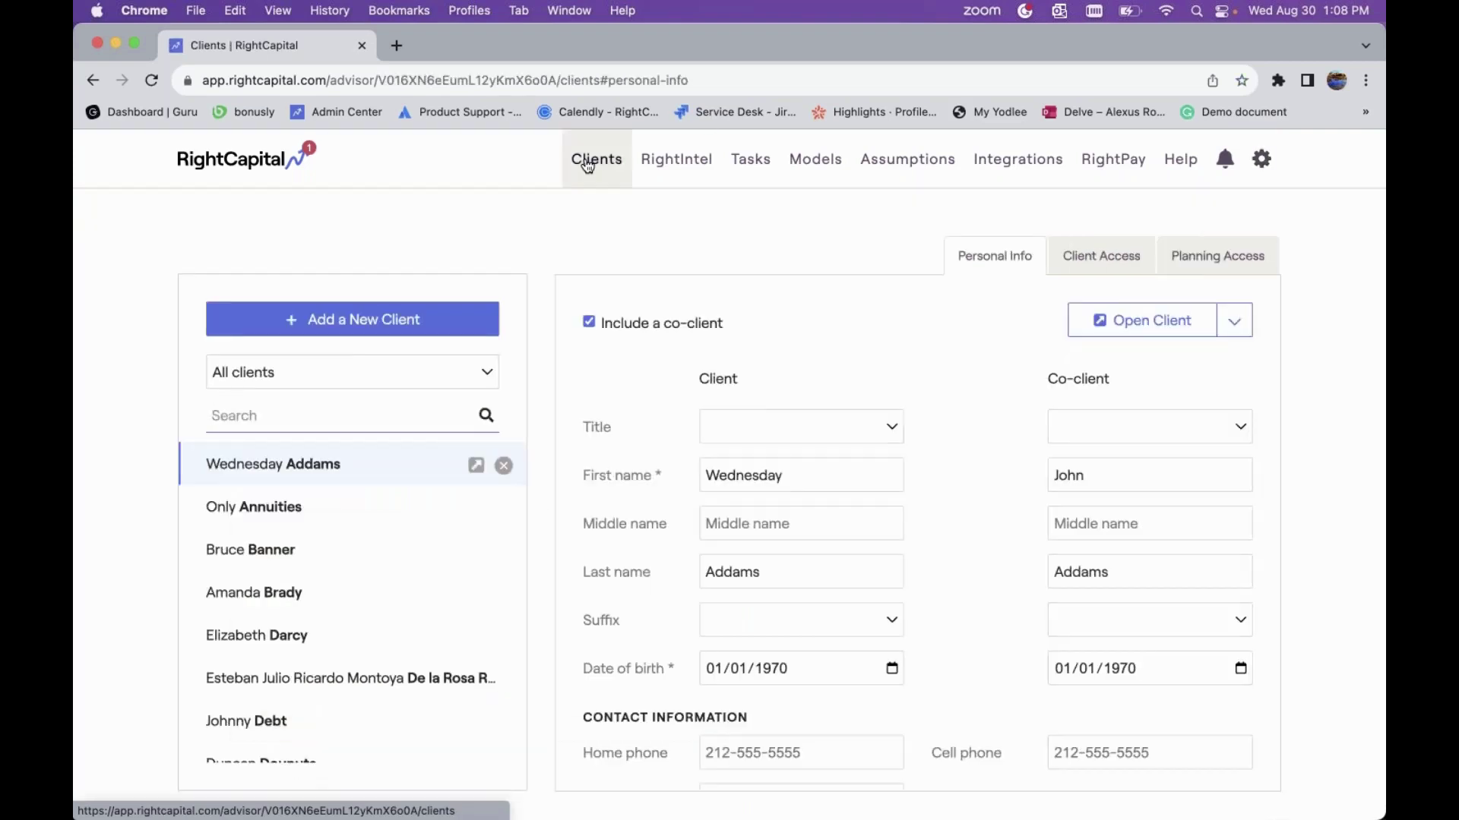
left_click(1206, 262)
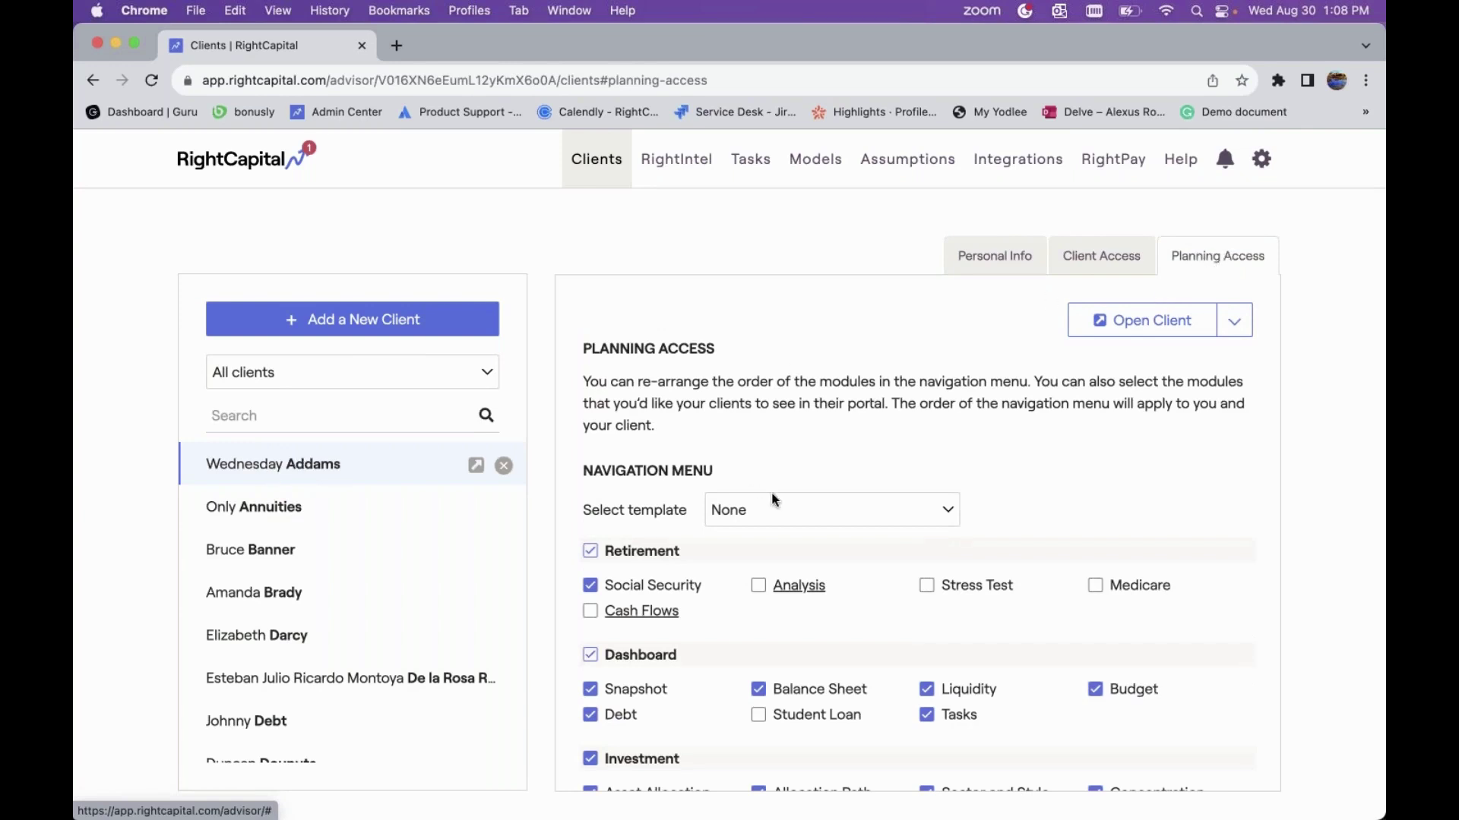
left_click(850, 512)
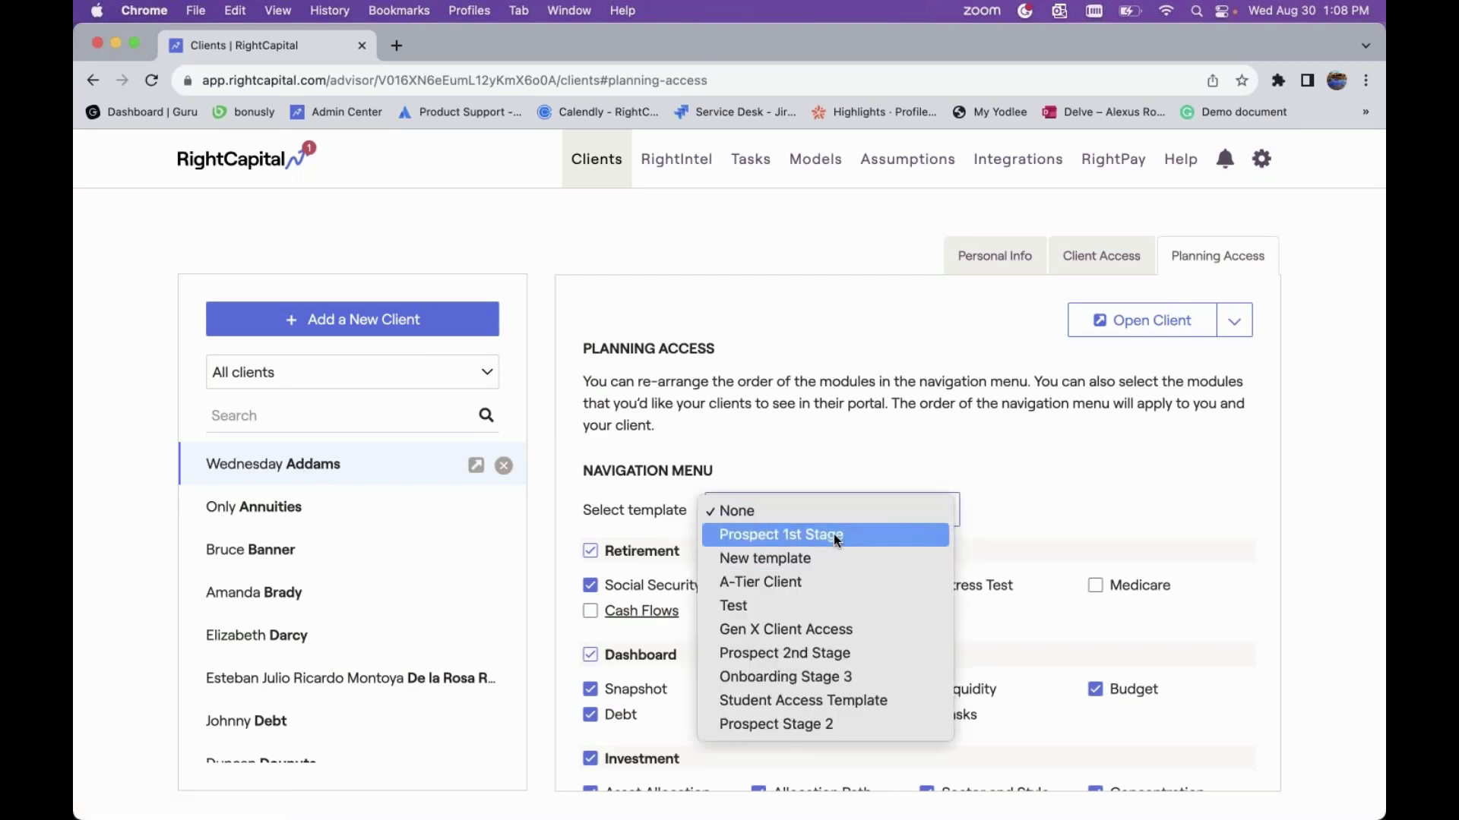
left_click(832, 534)
scroll(833, 534, "down", 6)
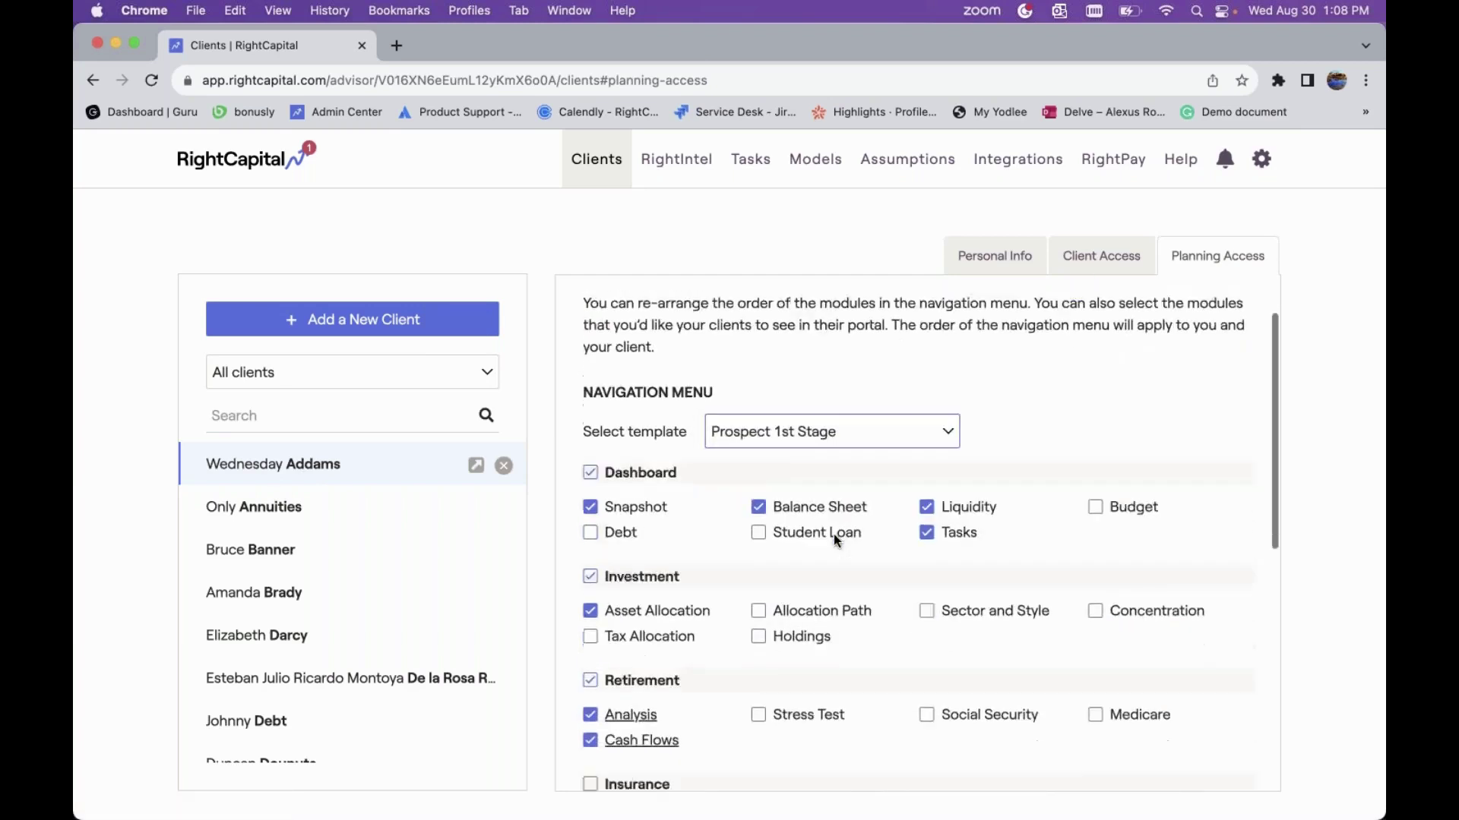
- Save the first client's planning access with the Prospect 1st Stage template and review the enabled modules
scroll(833, 535, "down", 2)
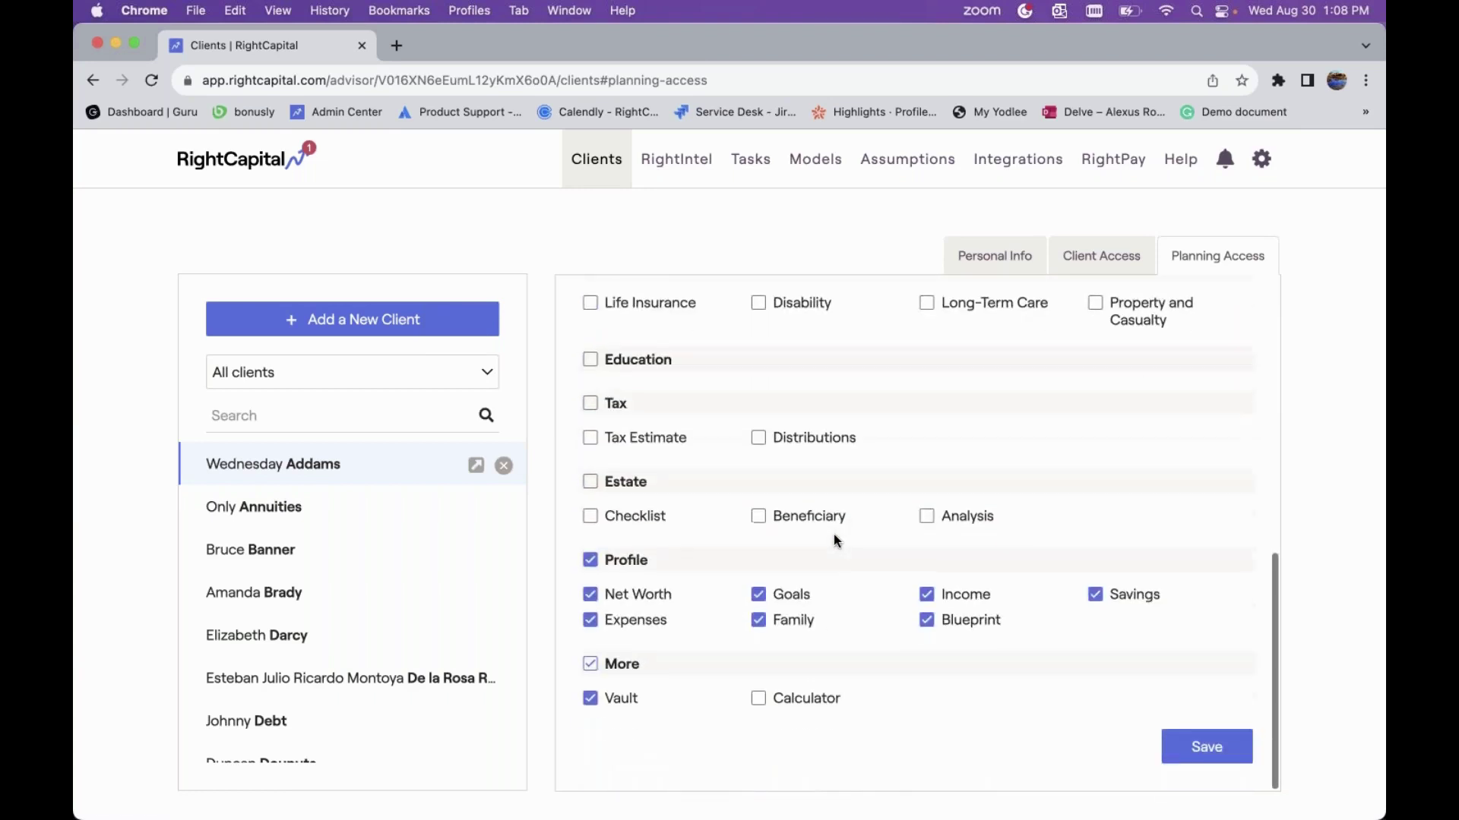
left_click(1202, 746)
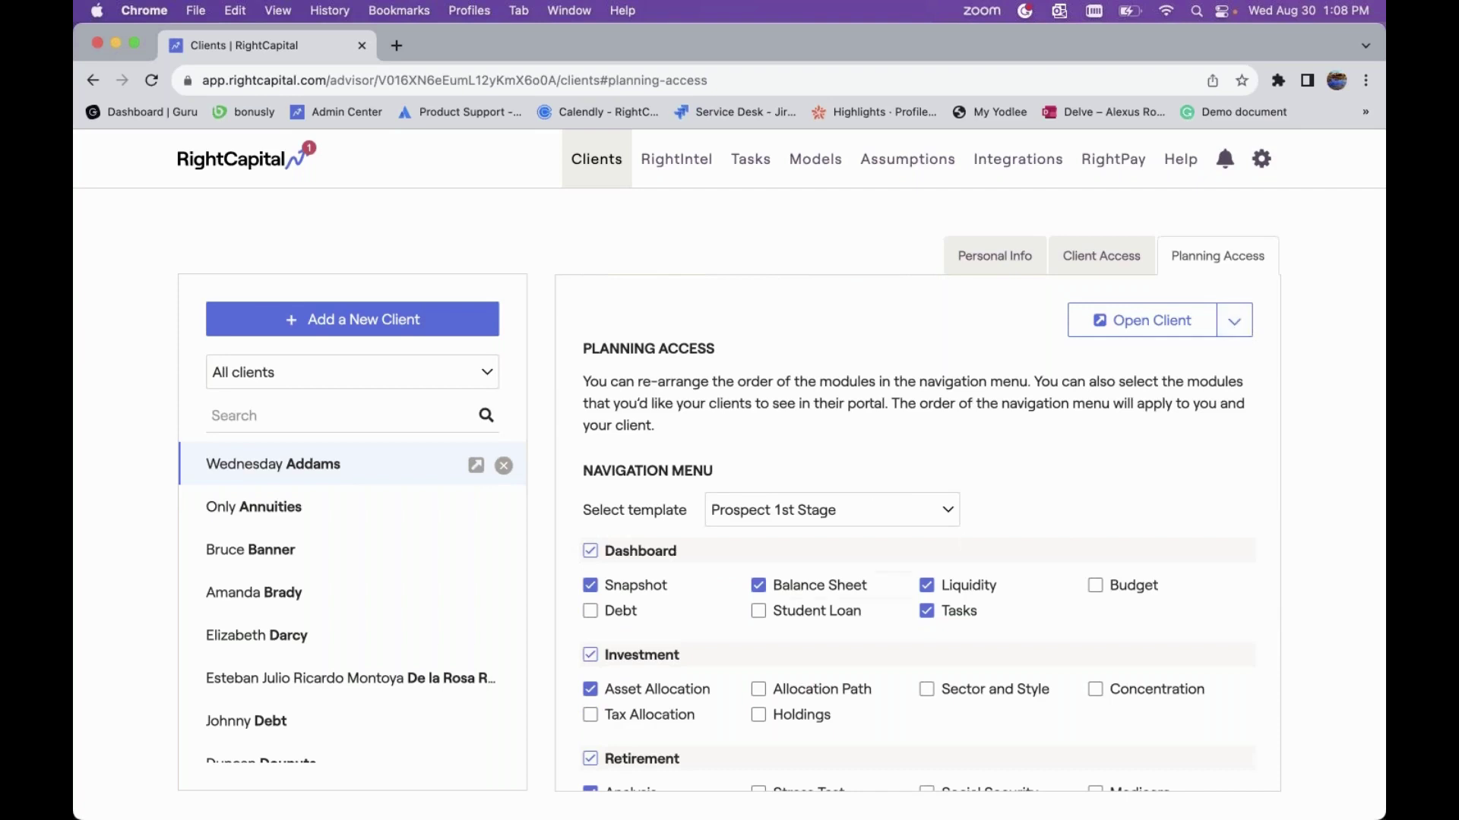
scroll(726, 562, "down", 2)
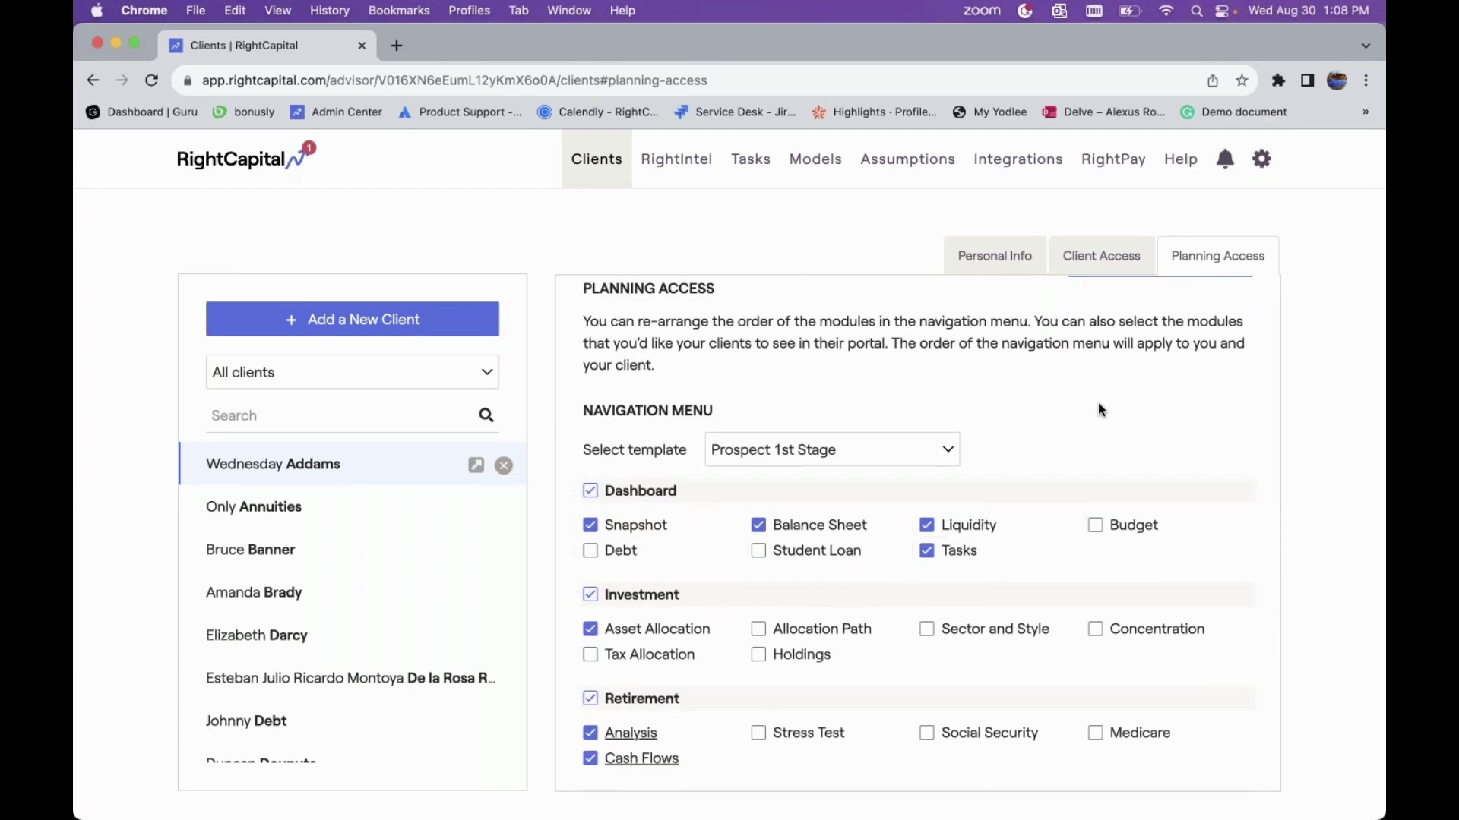
scroll(1097, 402, "up", 2)
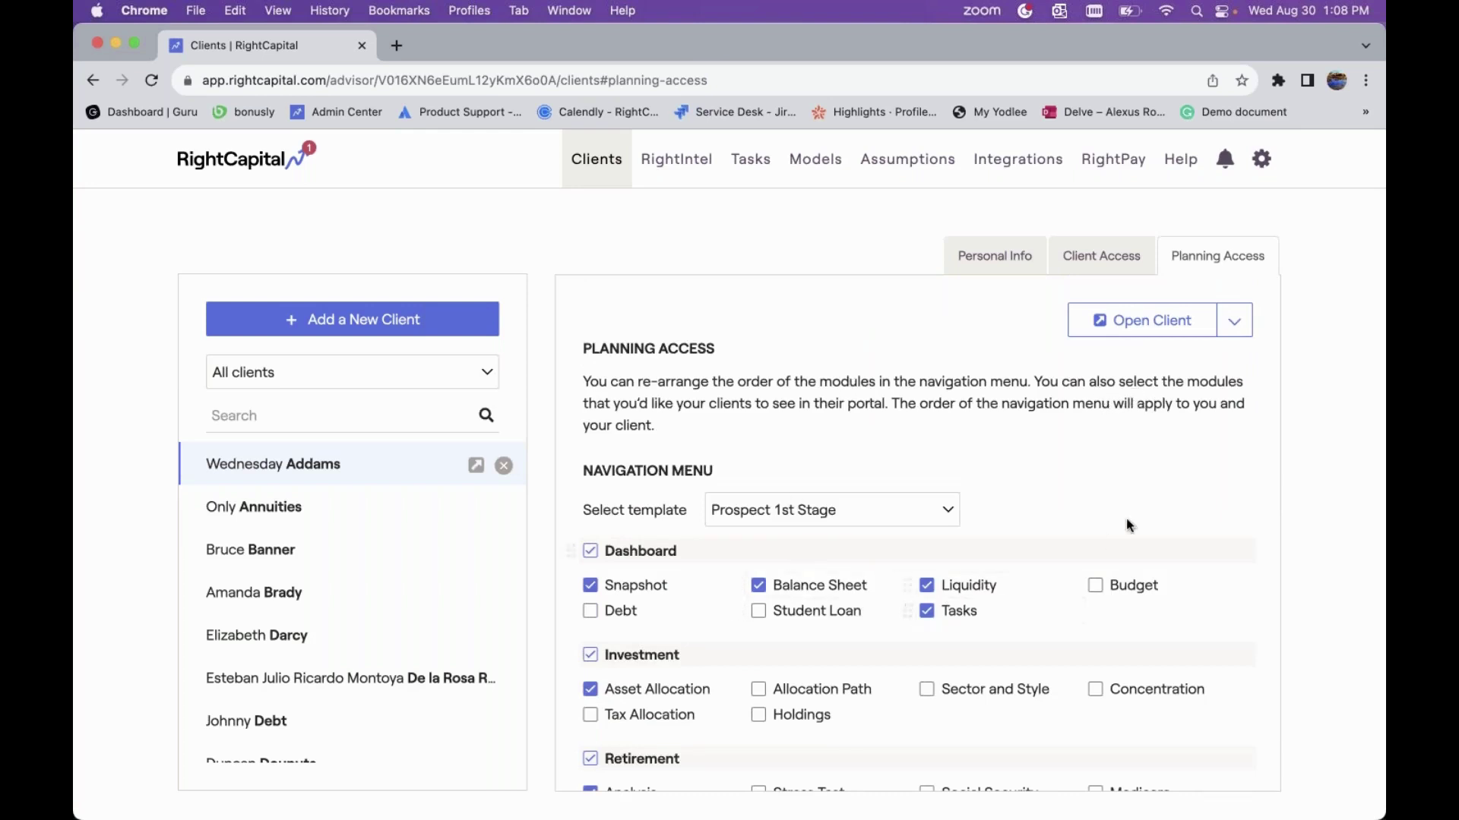
- Open the first client in Client Access Mode and view the Balance Sheet, Asset Allocation and Retirement Analysis pages
left_click(1235, 325)
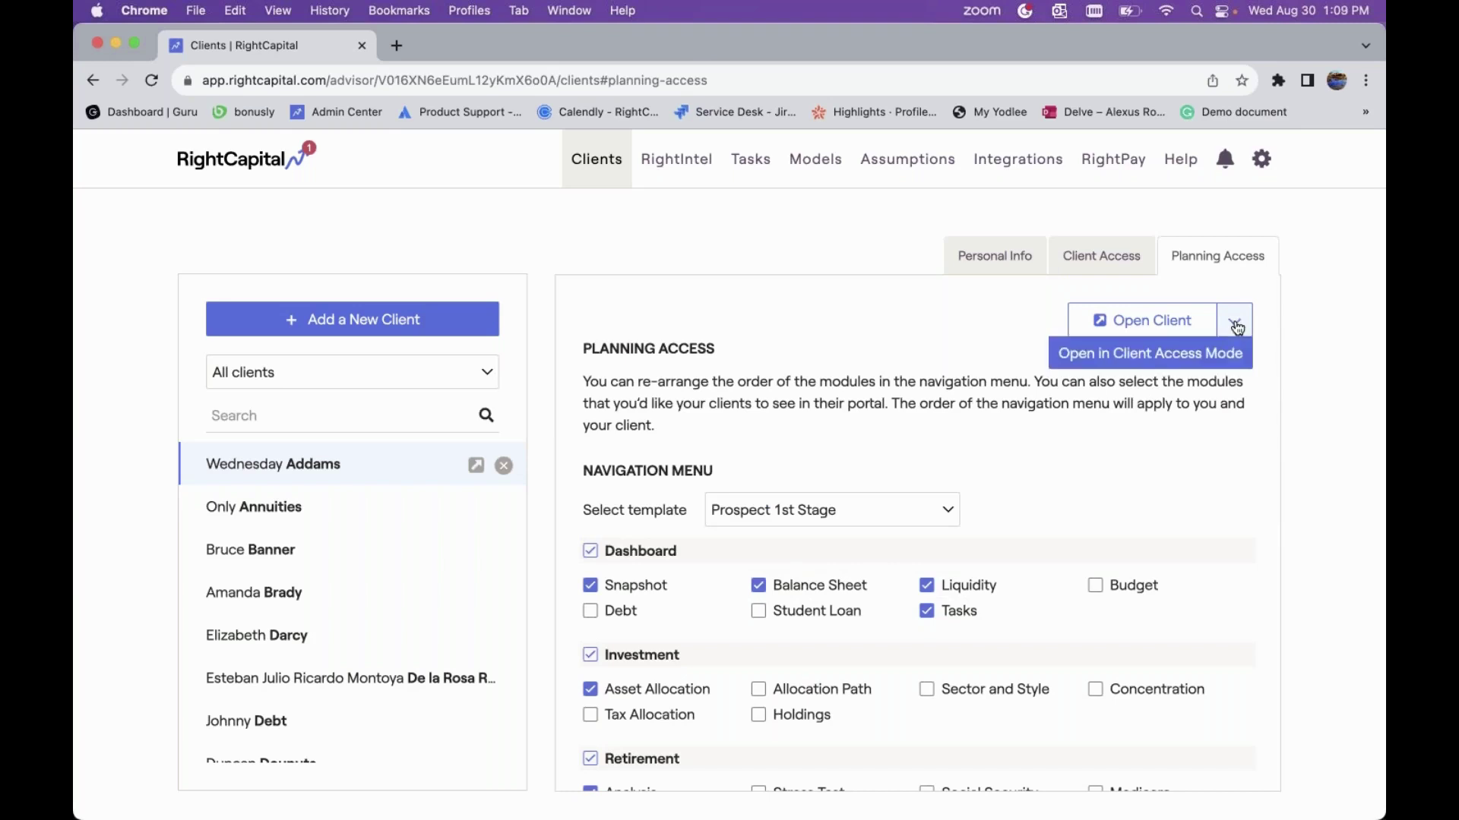
left_click(1186, 362)
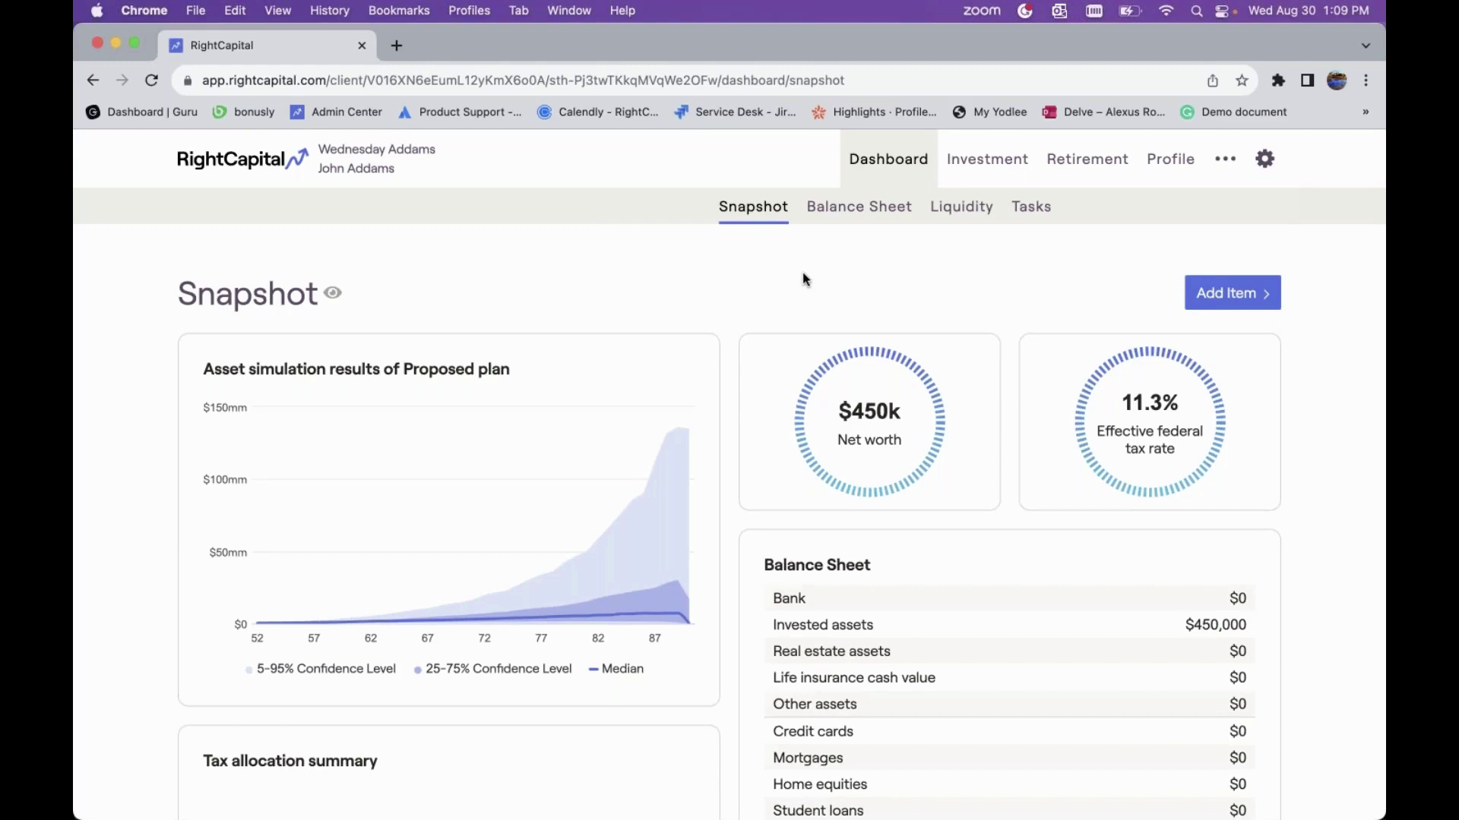
left_click(848, 217)
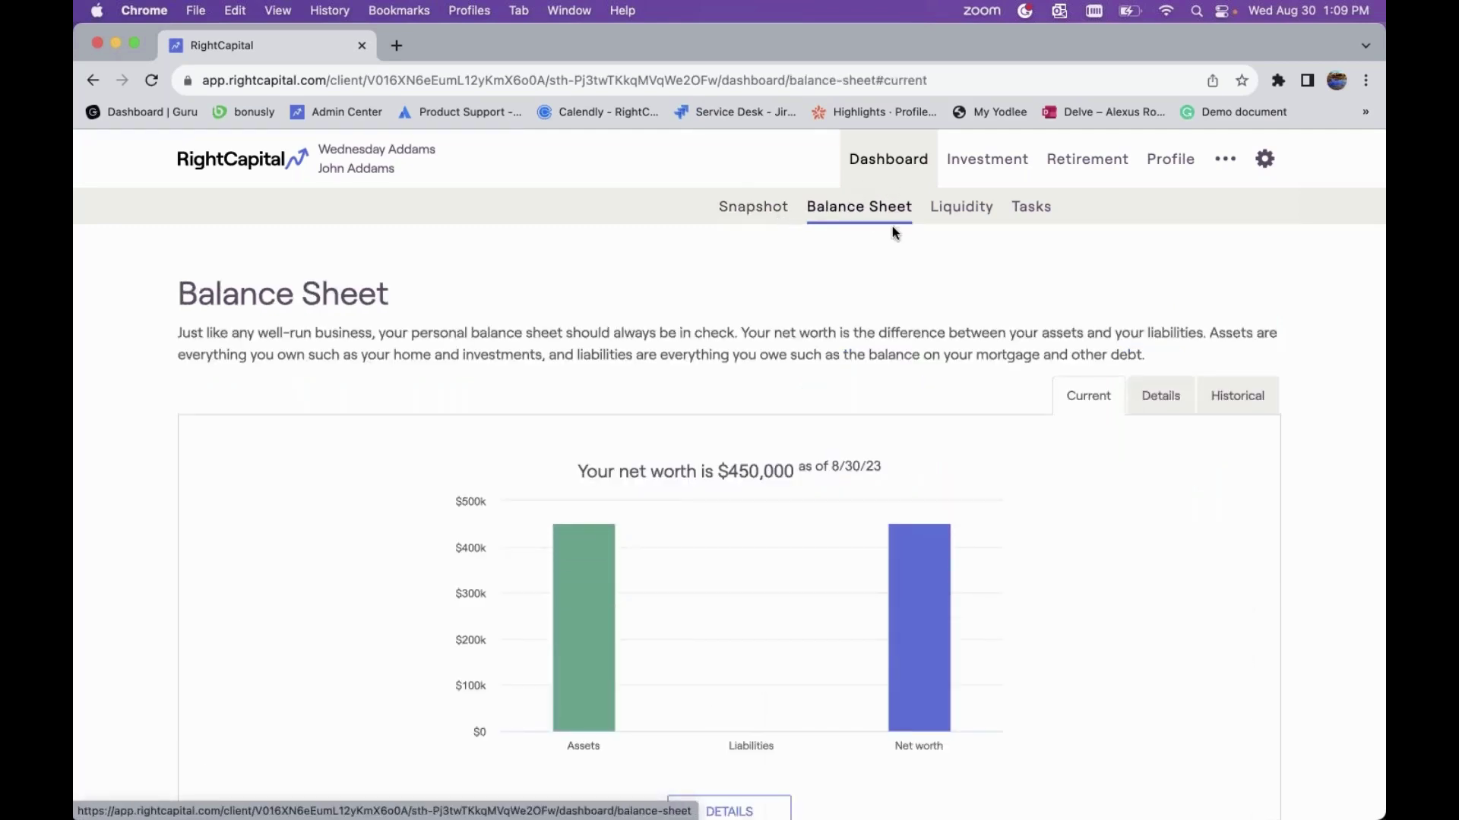
left_click(988, 173)
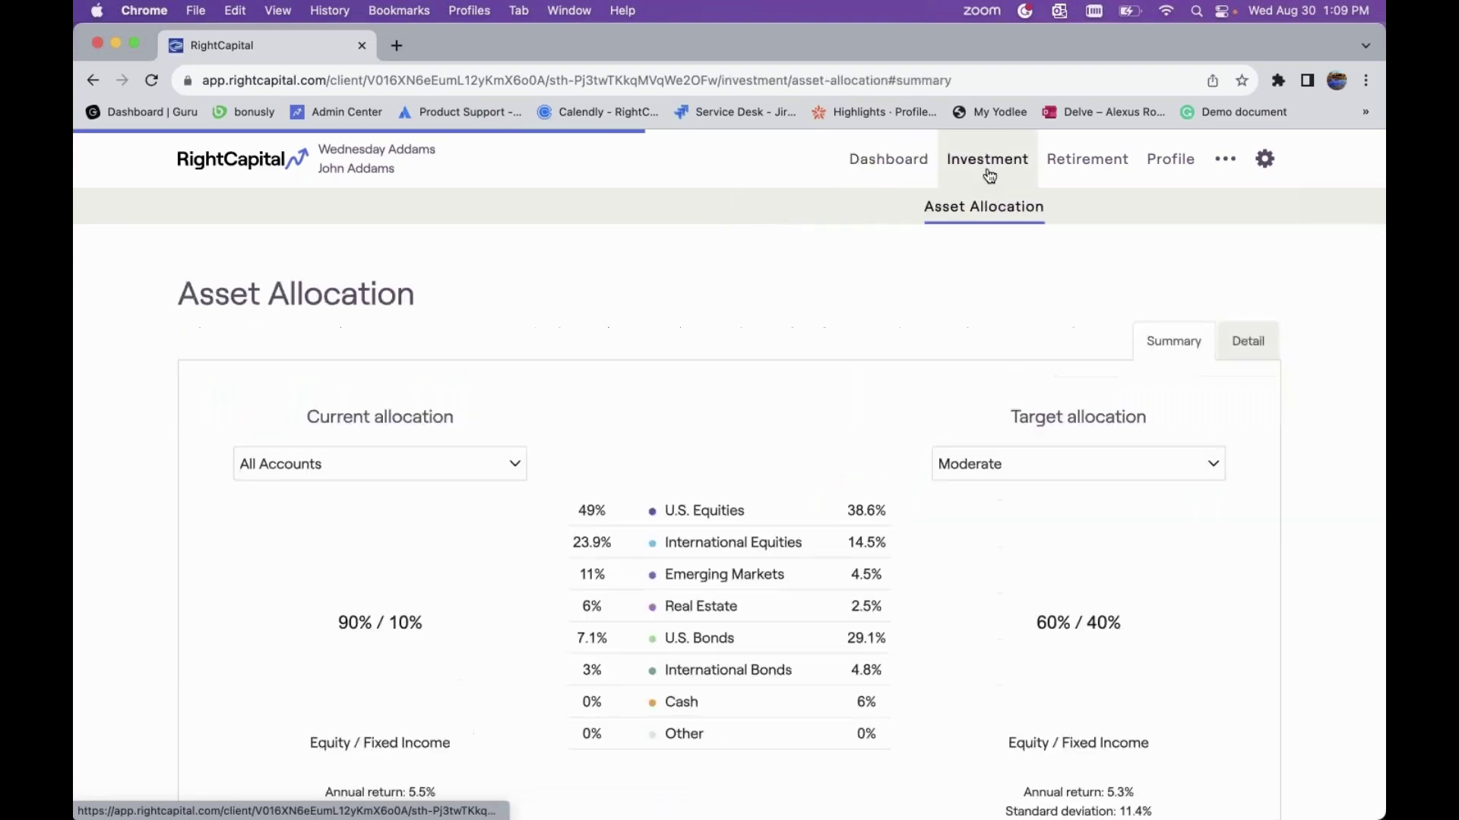
left_click(1046, 175)
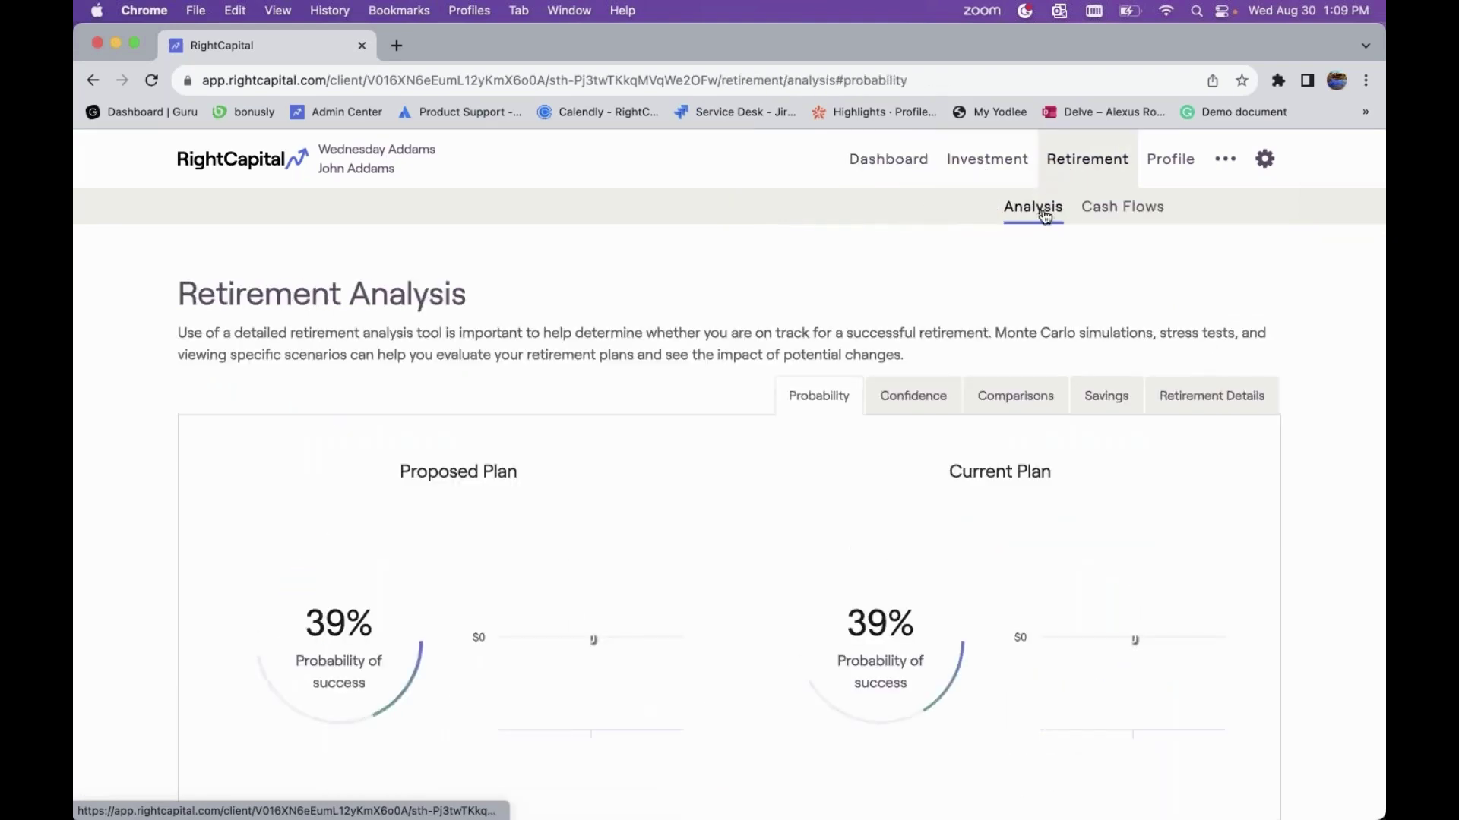
left_click(1009, 172)
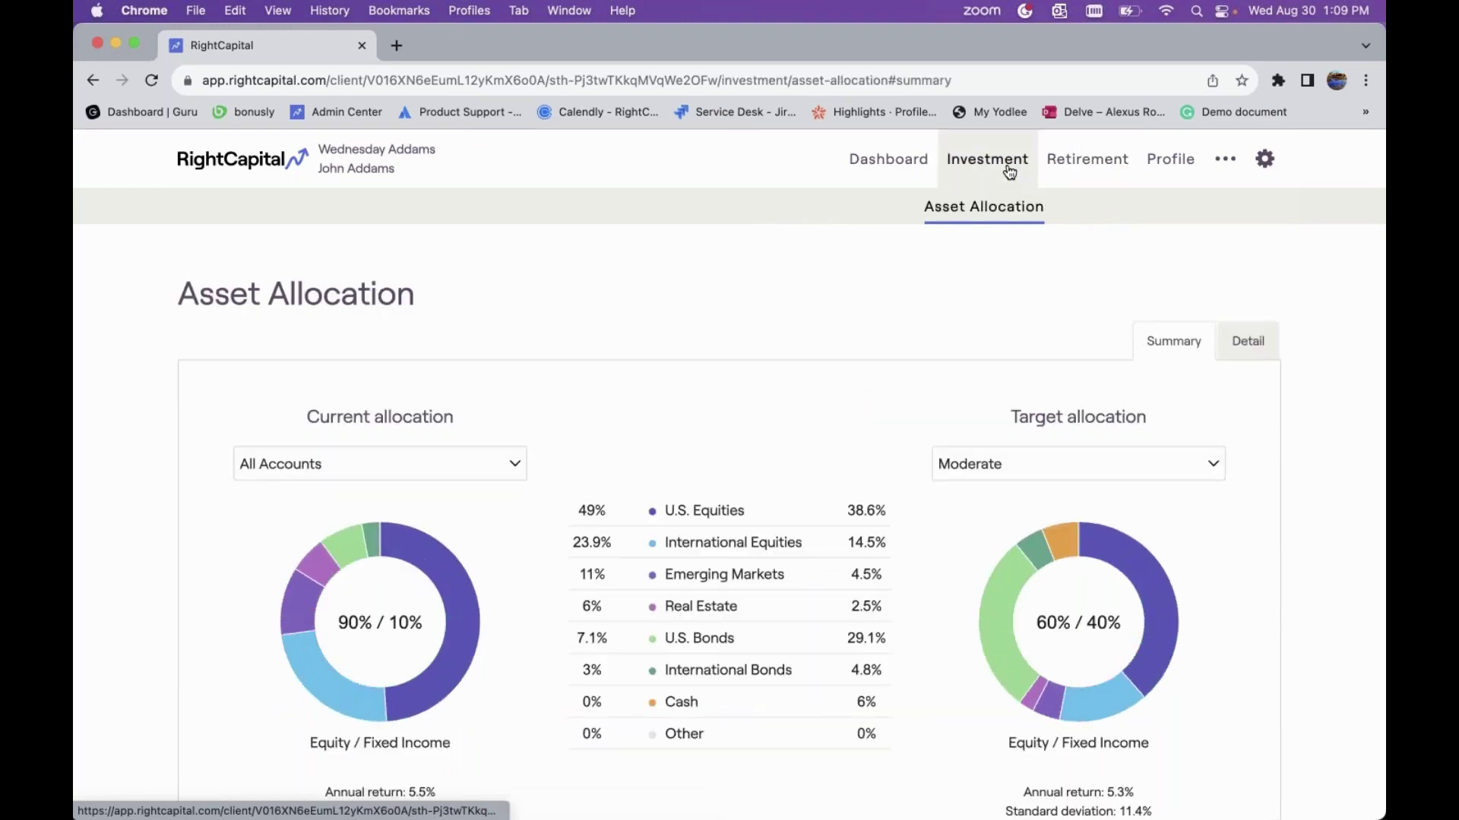
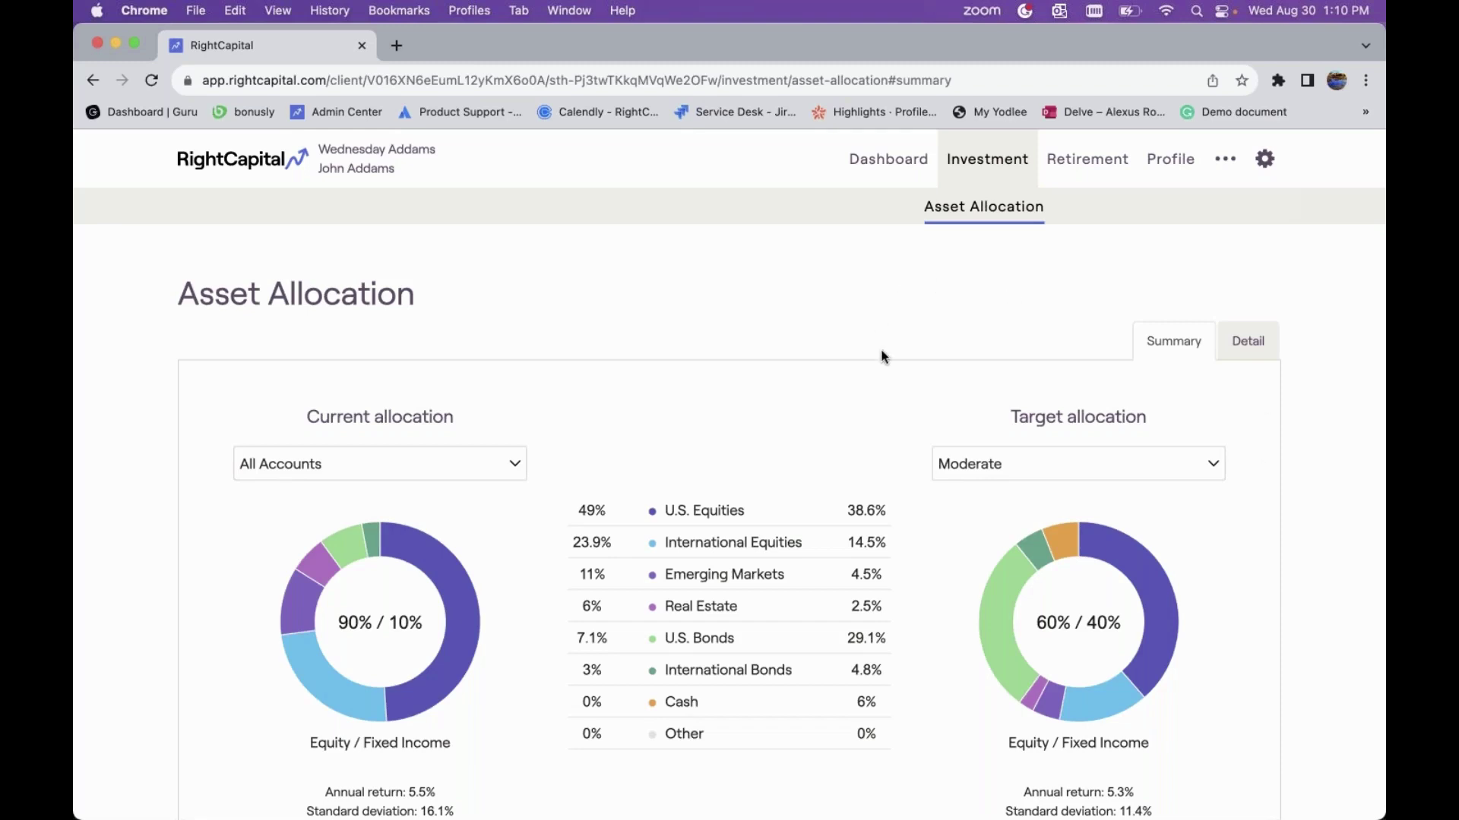
- View the client's Vault, revisit Retirement Analysis and show the client portal's settings options
left_click(1224, 158)
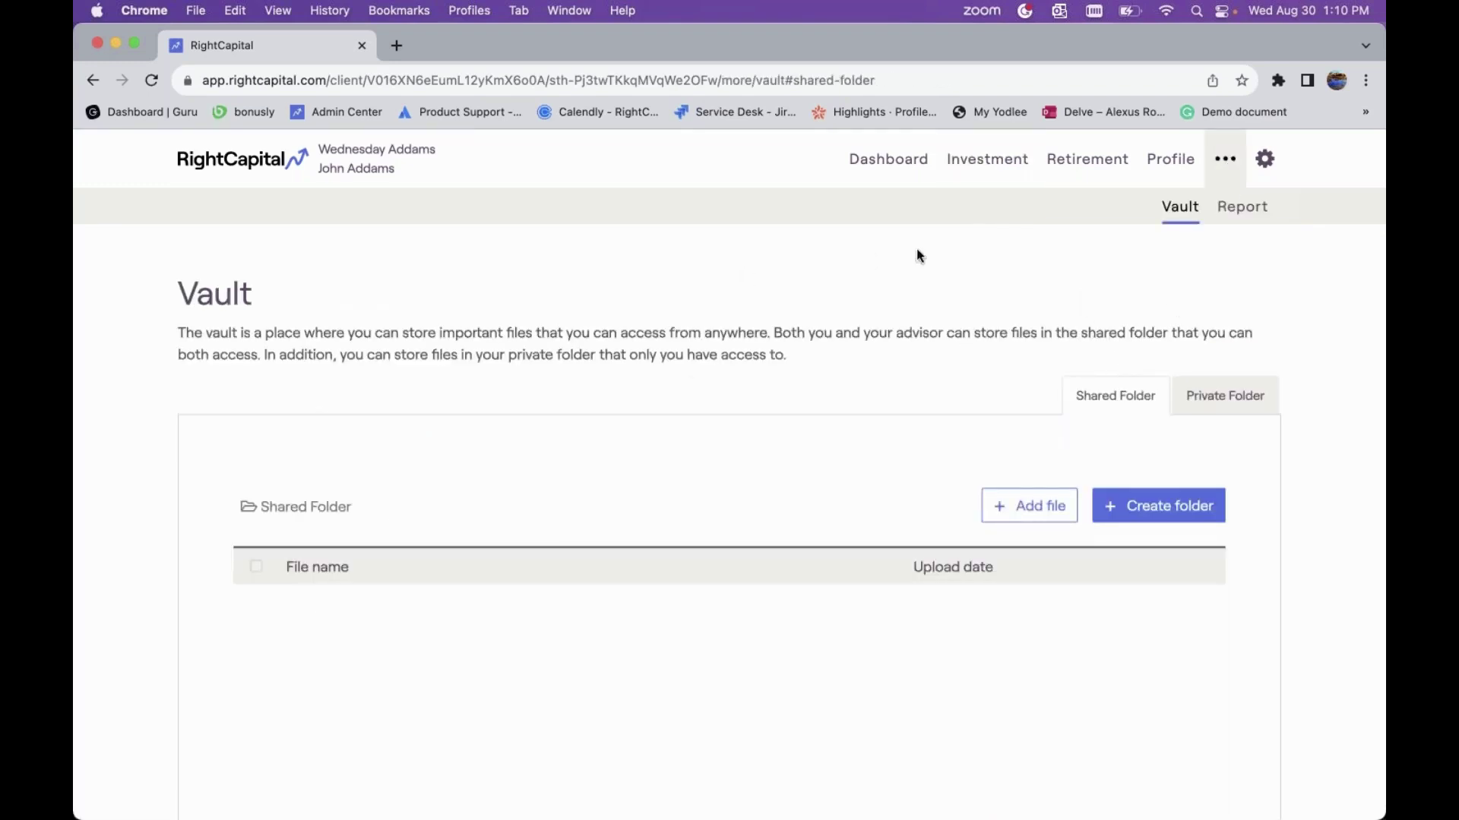
left_click(1094, 174)
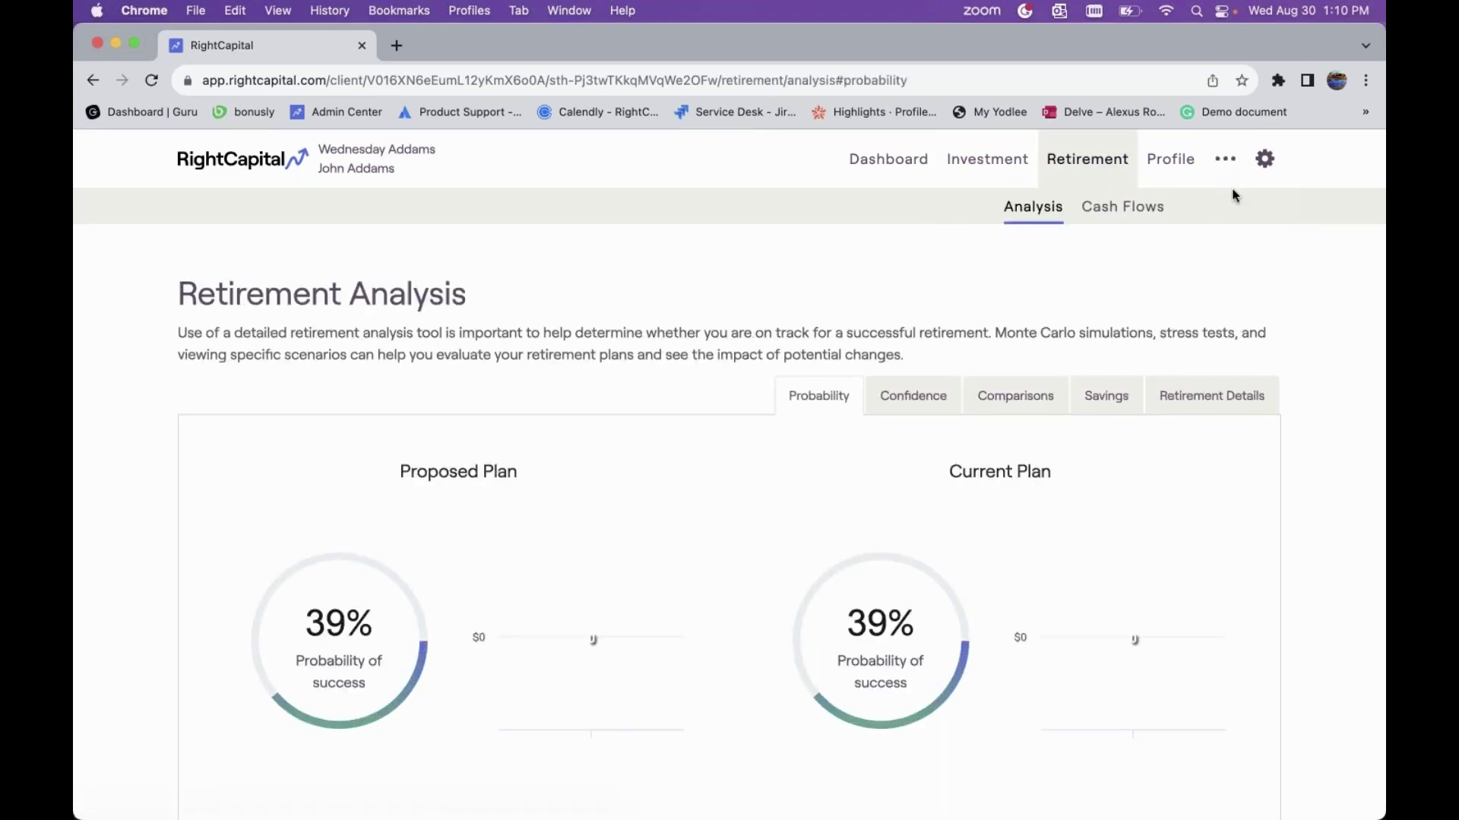
left_click(1265, 159)
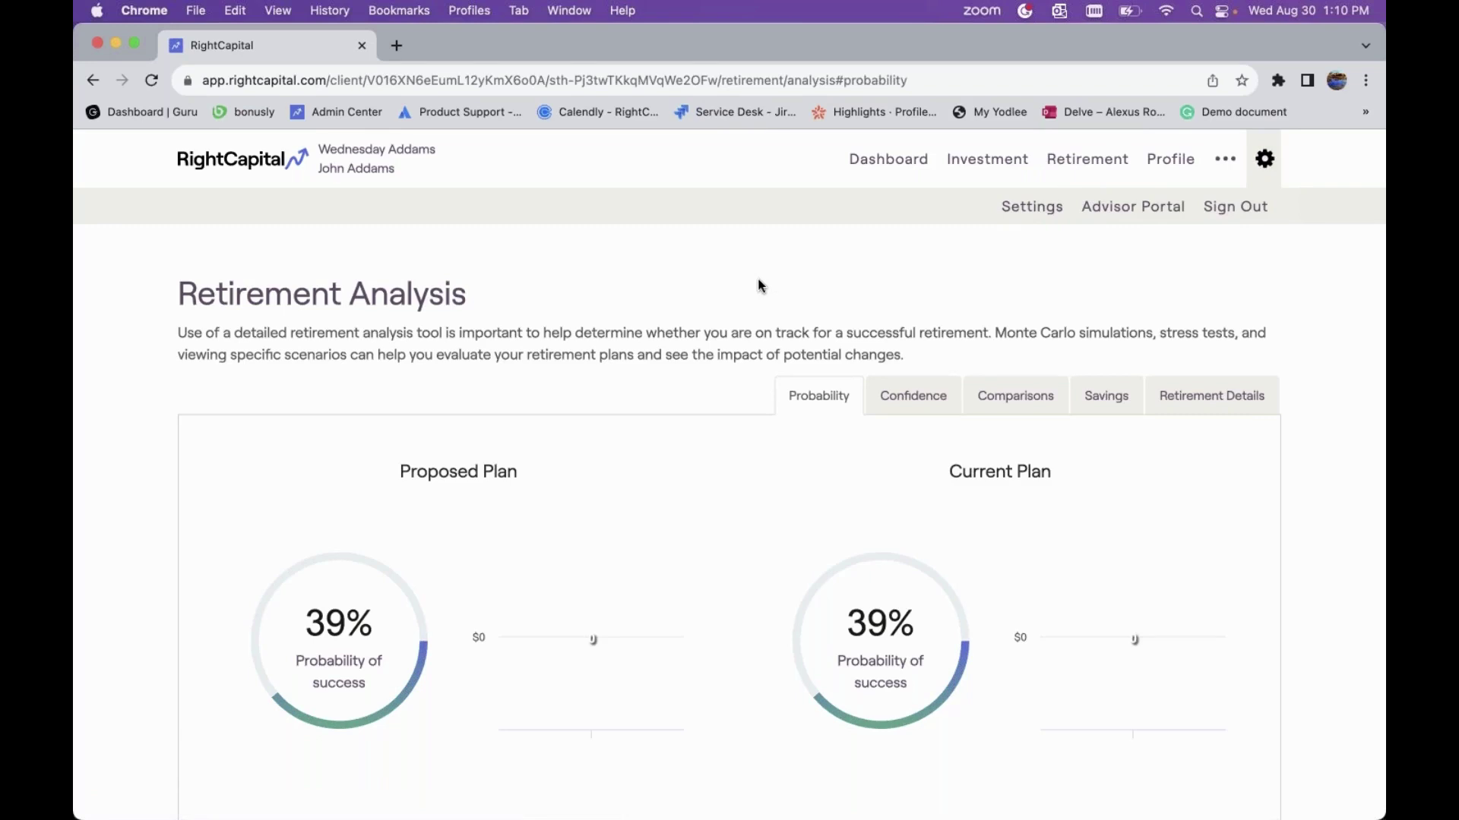
- Return to the advisor's client list, switch the first client's planning access to the Prospect Stage 2 template and save it
left_click(267, 169)
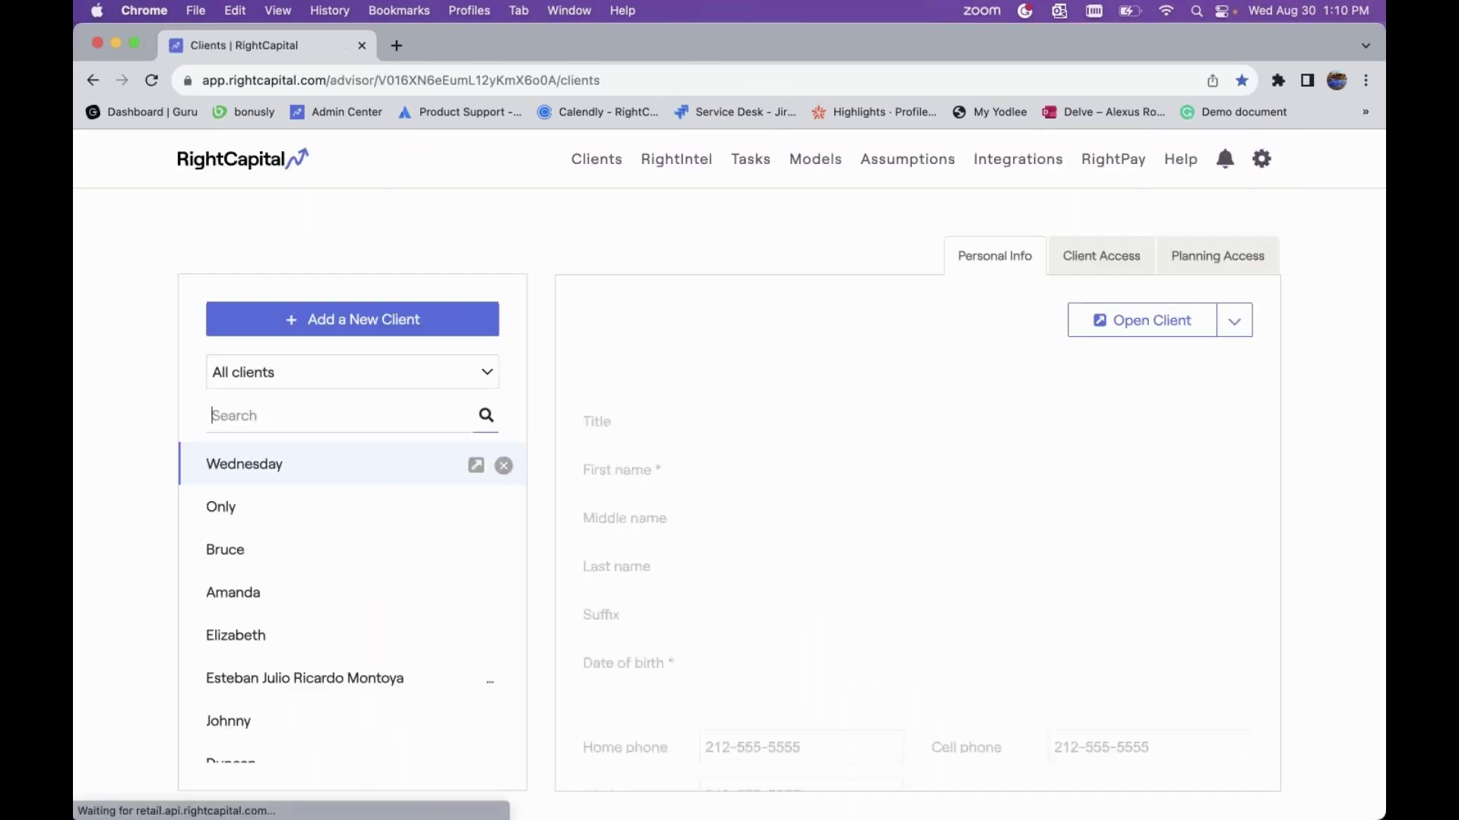
left_click(1253, 264)
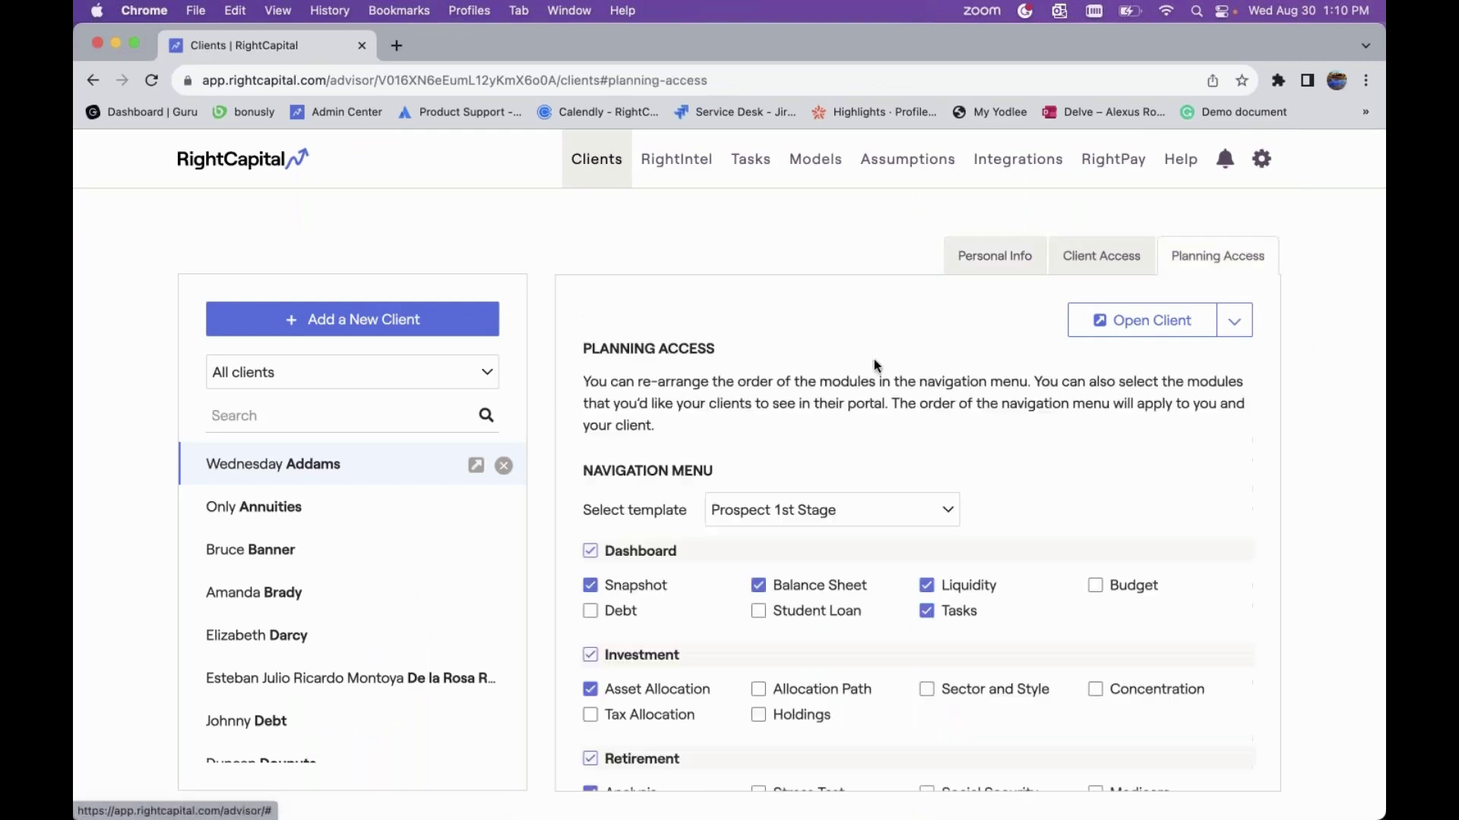
scroll(852, 466, "down", 2)
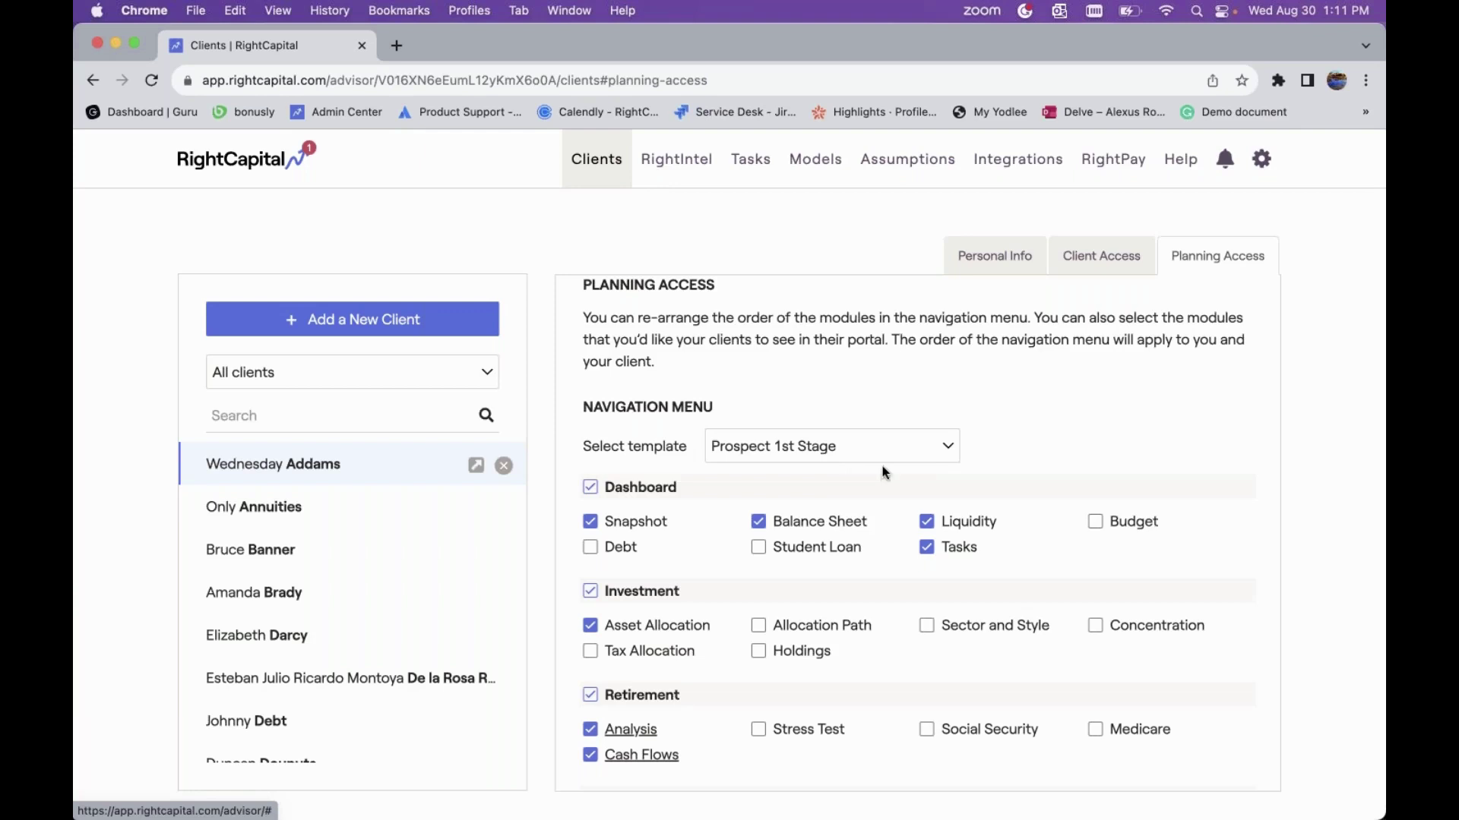
left_click(862, 453)
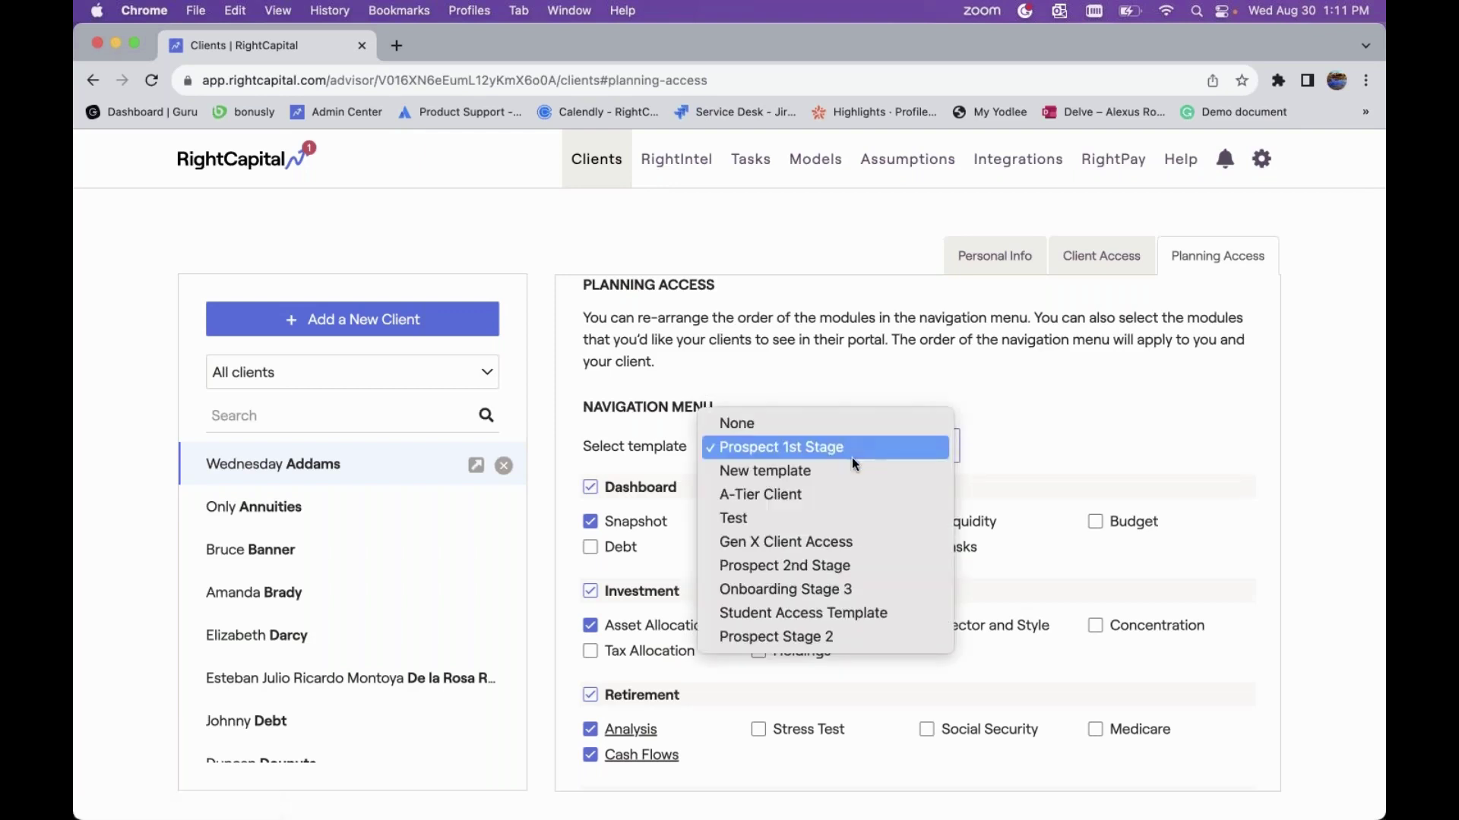
left_click(836, 635)
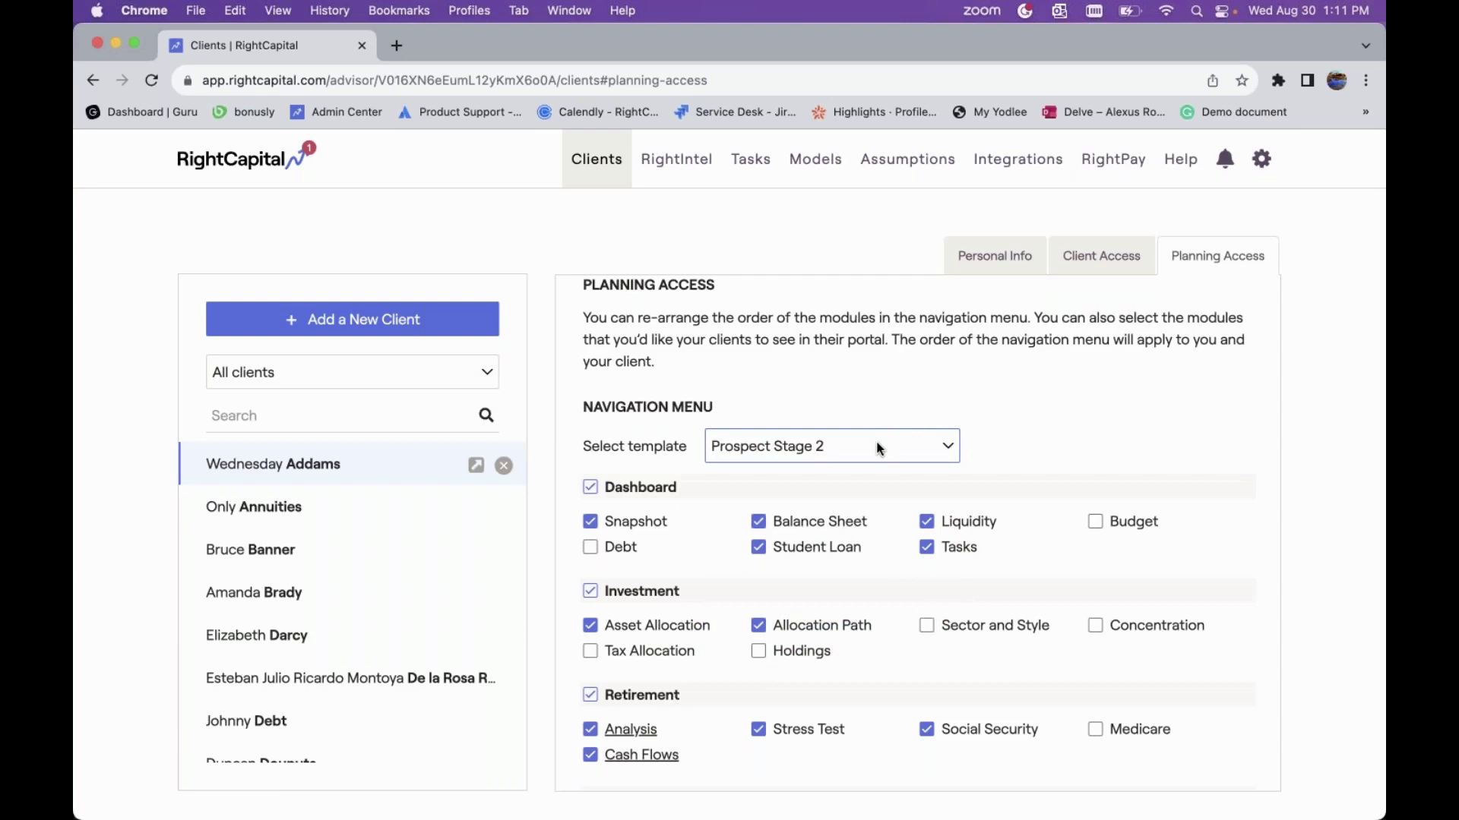
scroll(879, 449, "down", 10)
left_click(1217, 749)
scroll(783, 368, "up", 2)
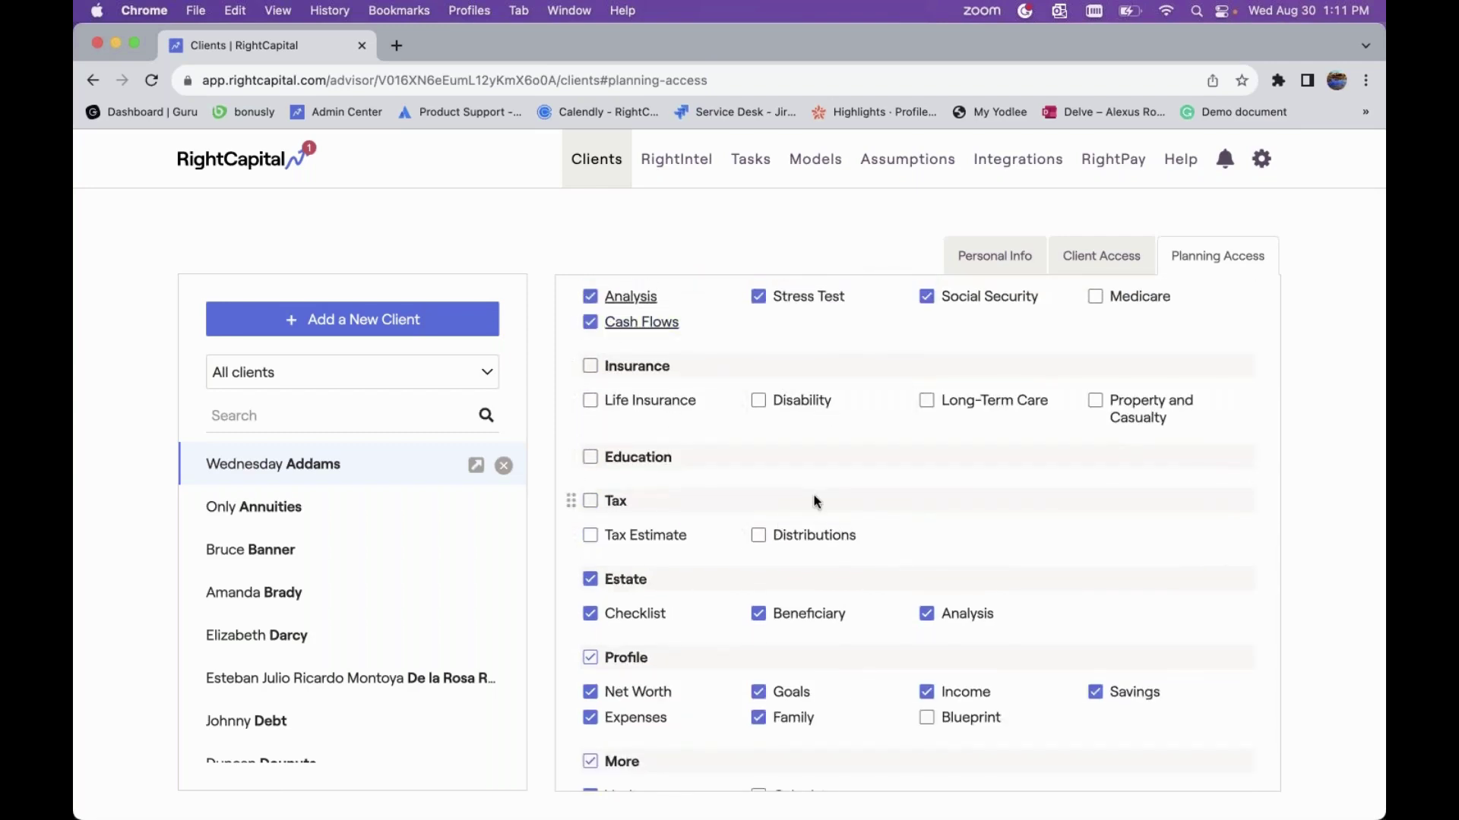
scroll(813, 494, "up", 10)
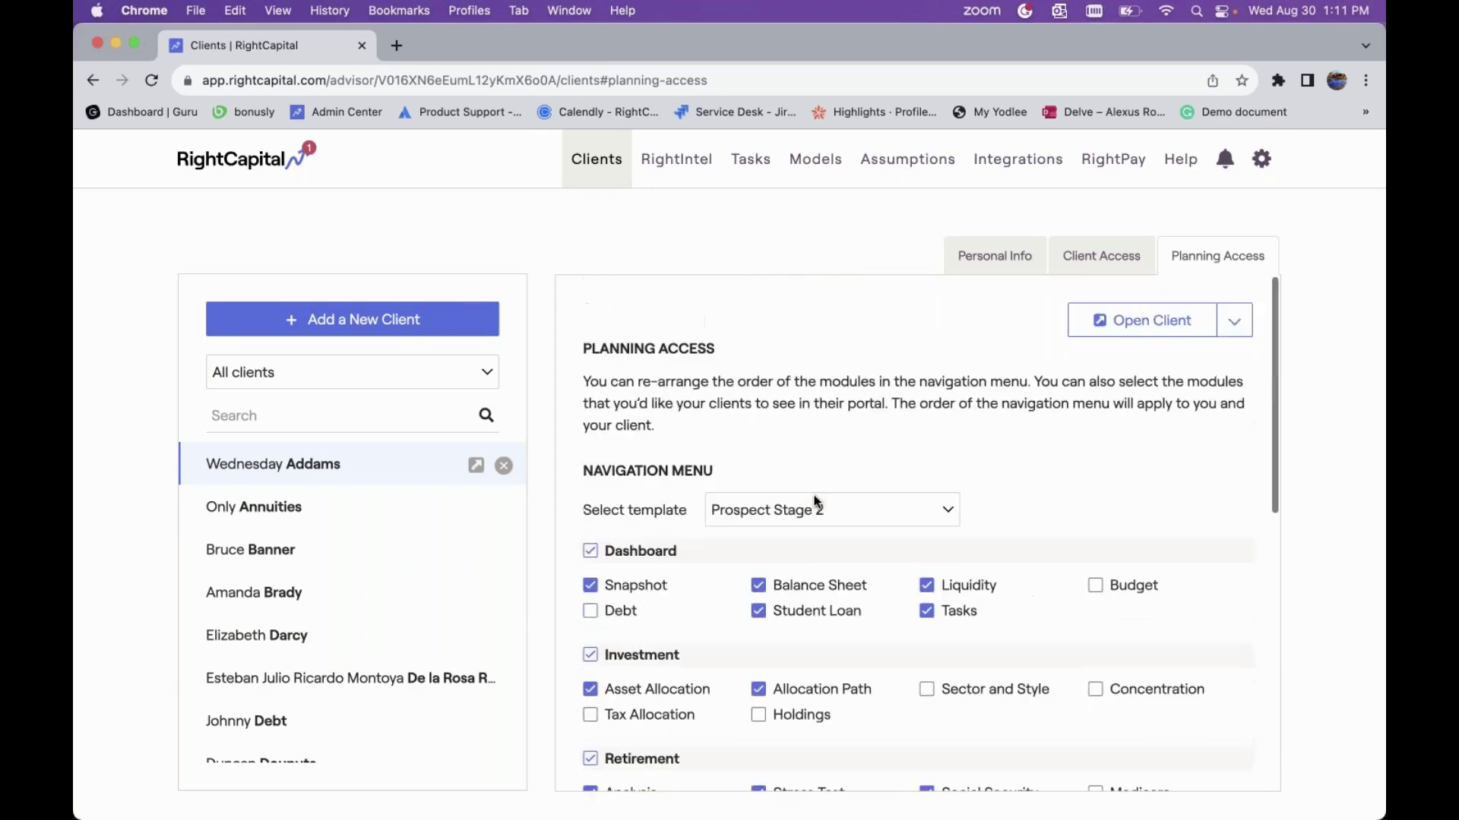
- Check the first client's Dashboard and Retirement modules in Client Access Mode, then return to the advisor's client list
left_click(1235, 328)
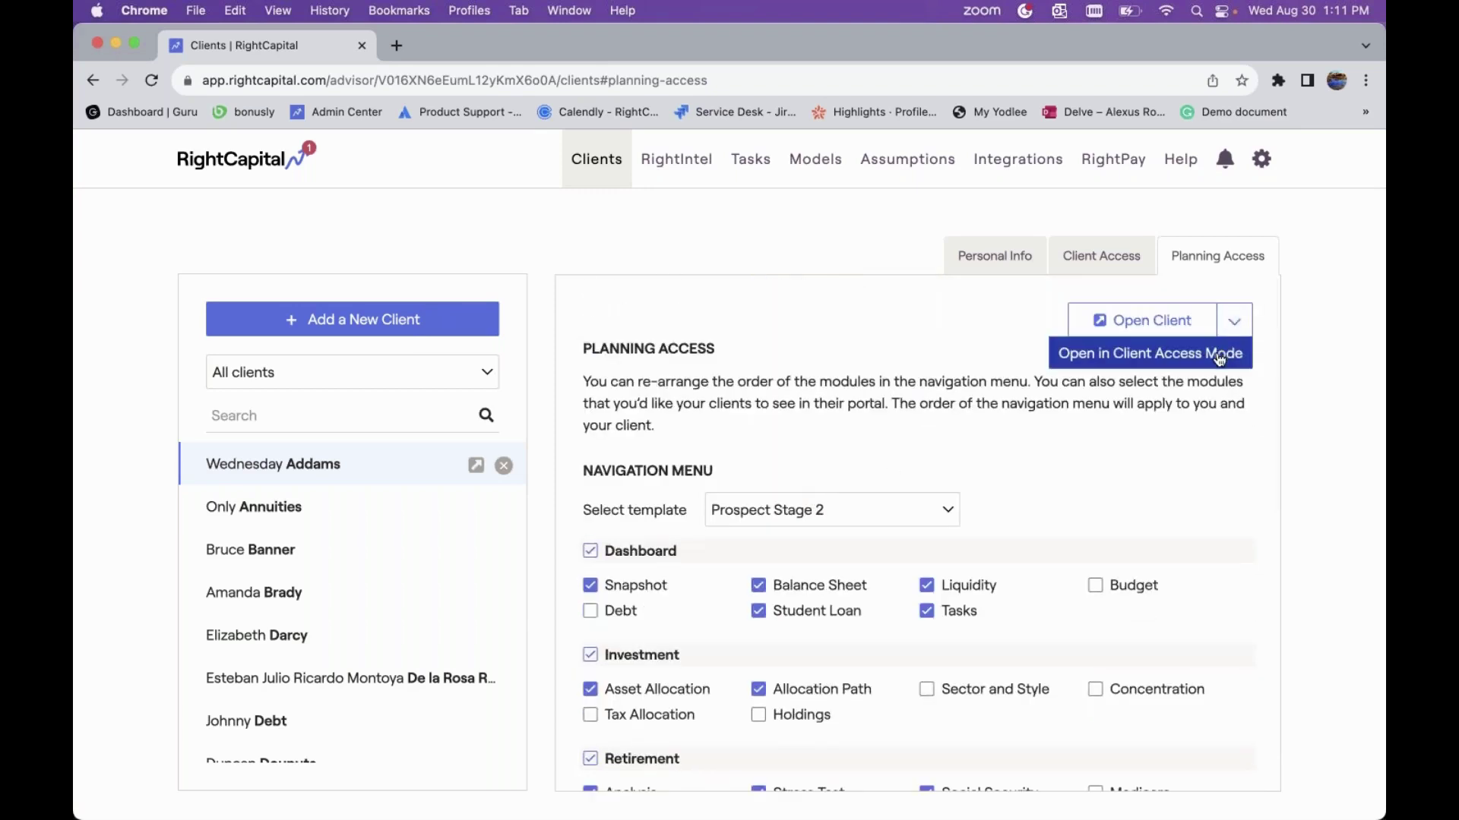
left_click(1219, 357)
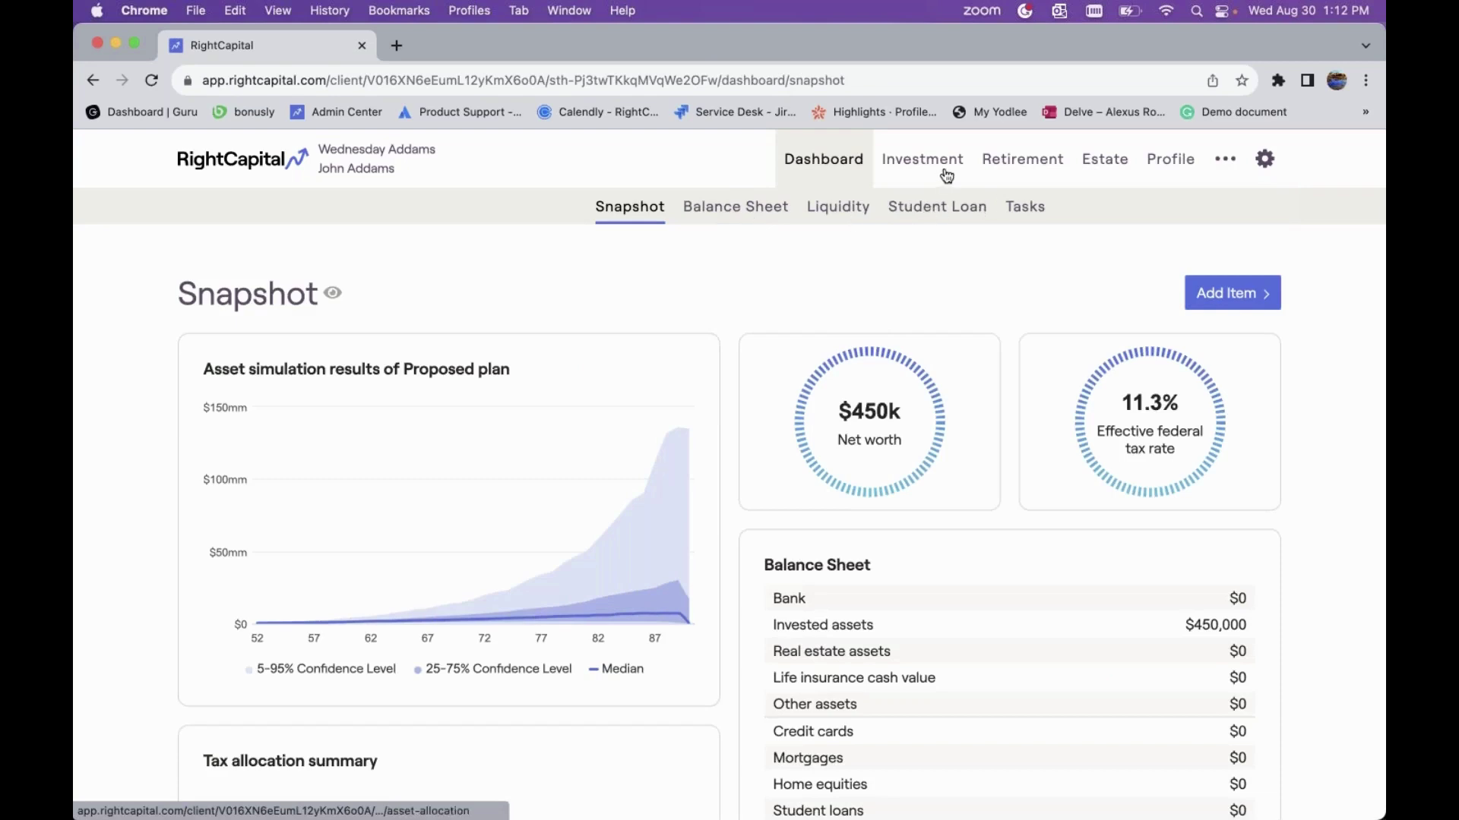
left_click(1016, 170)
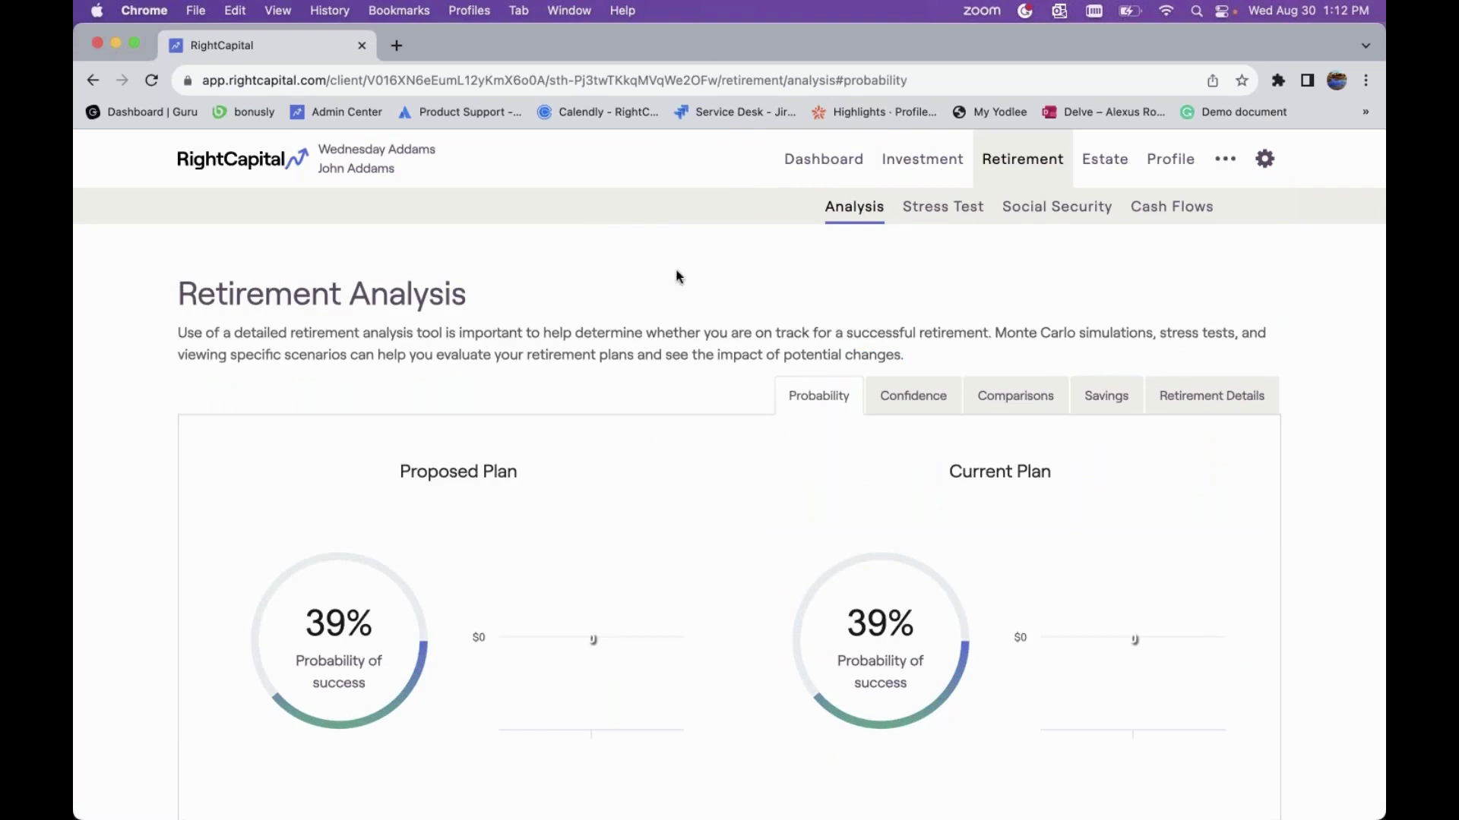
left_click(260, 174)
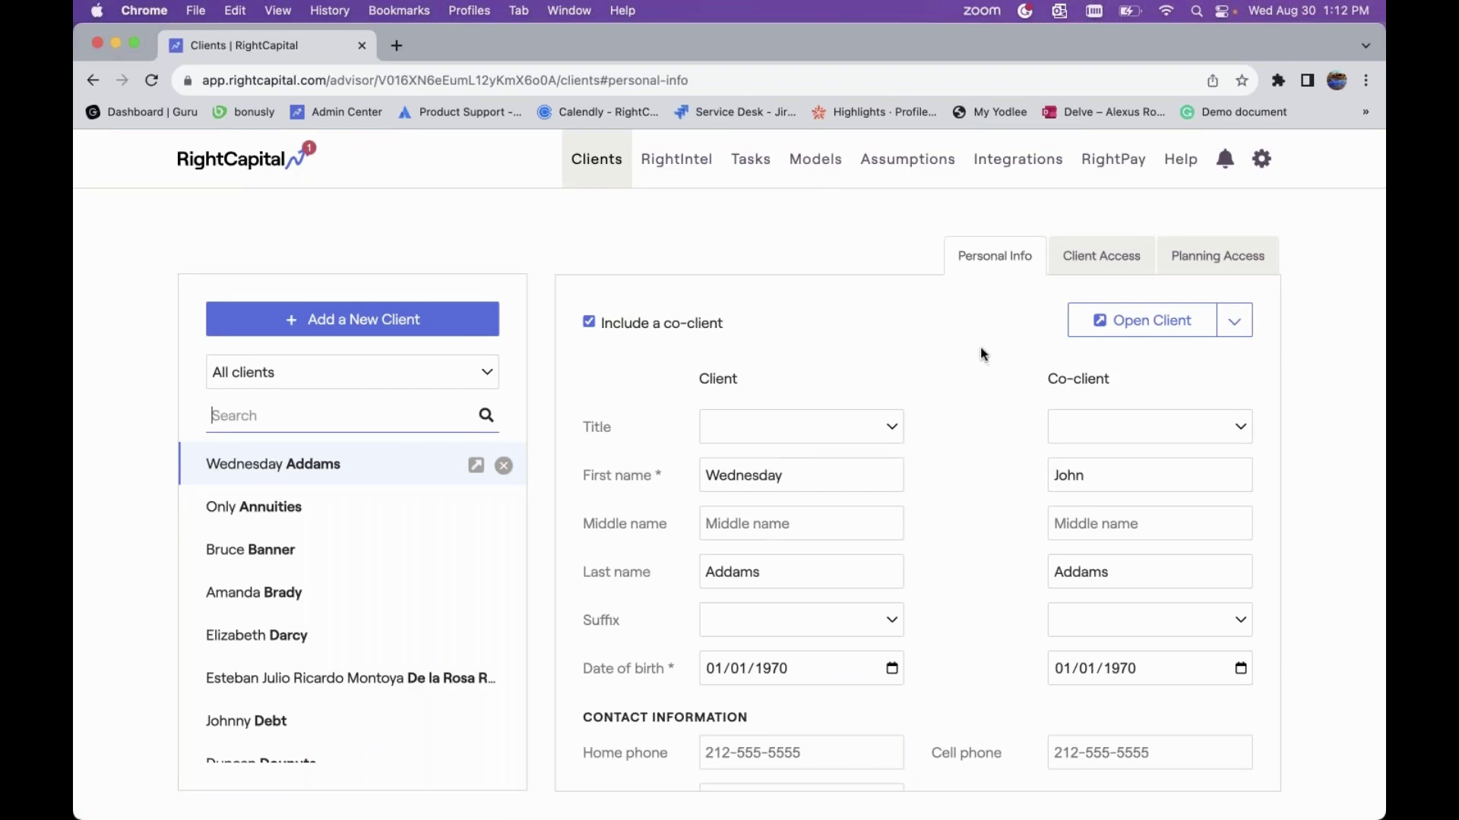
- Open the report templates in the advisor settings and add a new template
left_click(1264, 161)
left_click(936, 213)
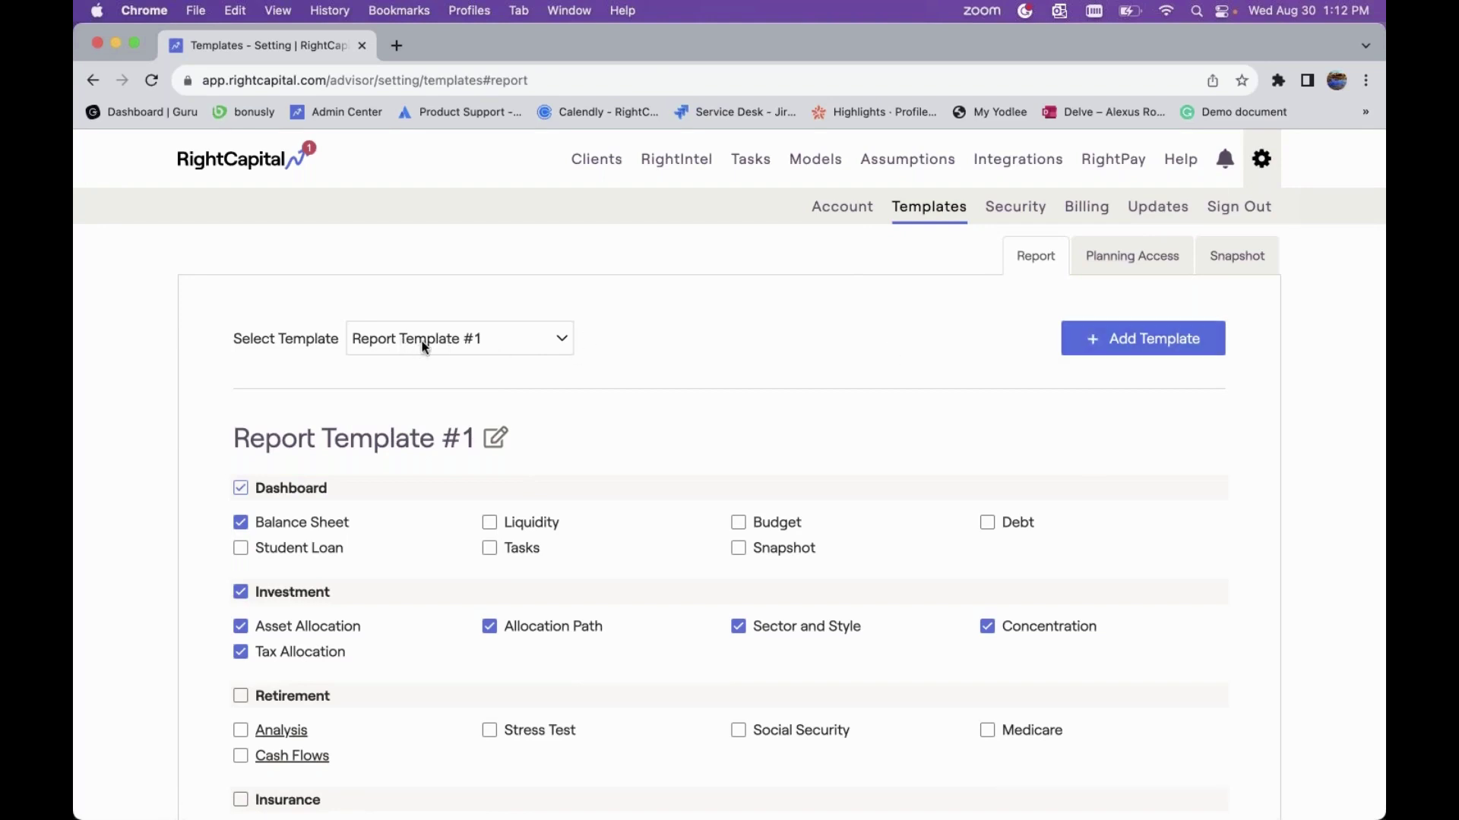
scroll(612, 371, "down", 1)
left_click(1117, 296)
scroll(299, 479, "down", 1)
scroll(304, 433, "down", 1)
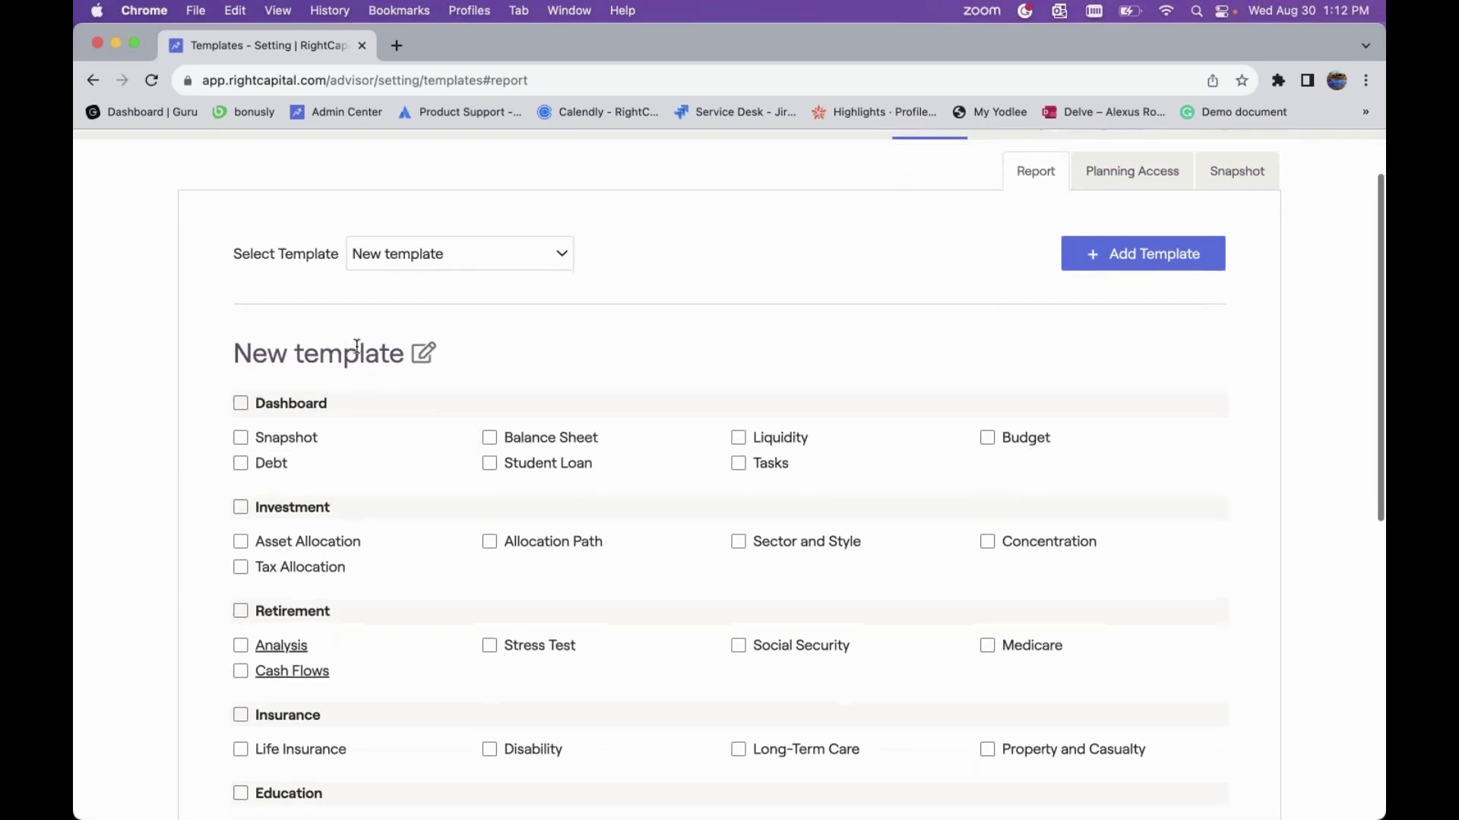
- Rename the new report template as Prospect 1st stage
left_click(346, 353)
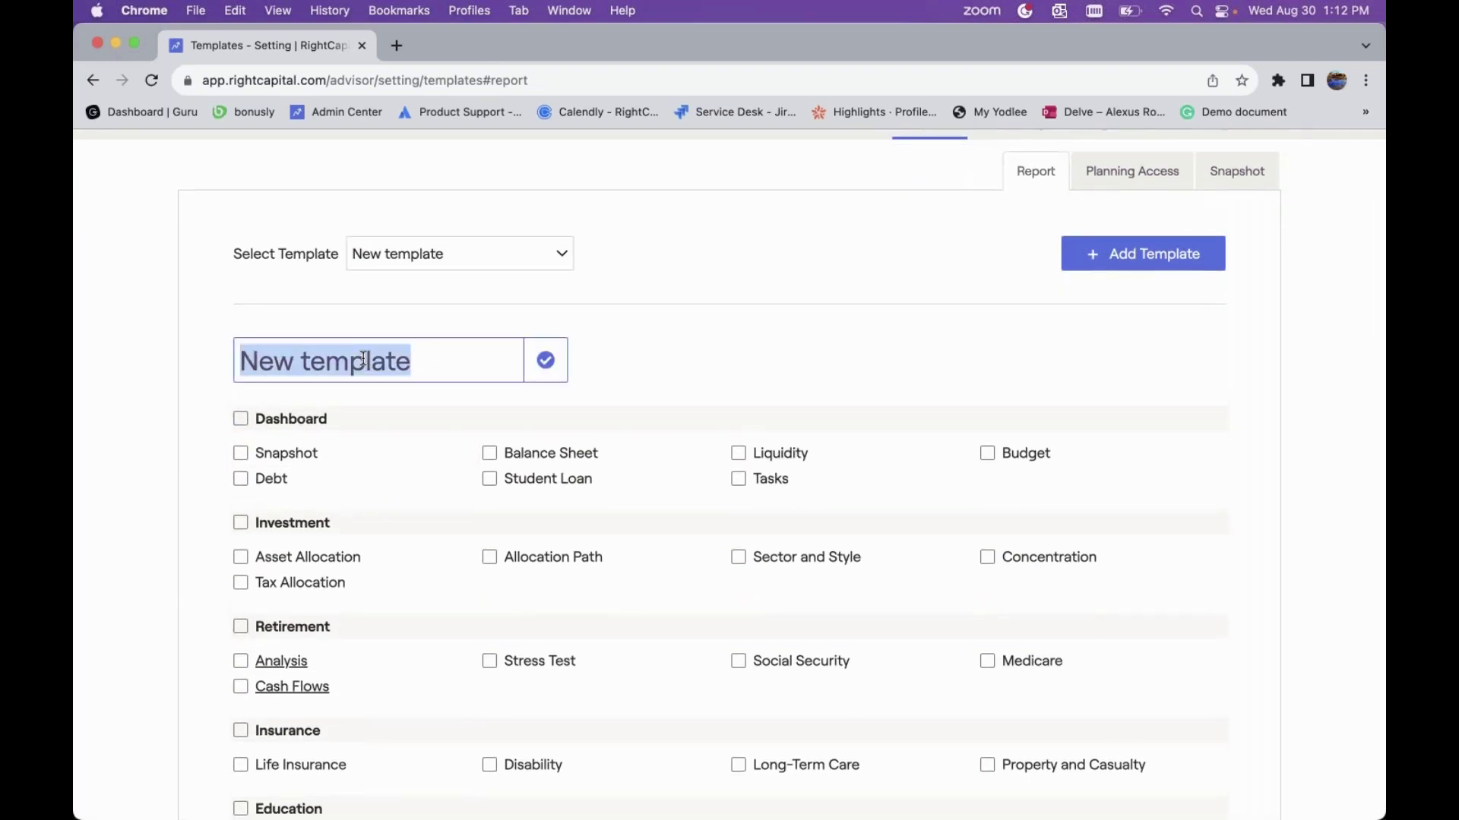
type("Prospe")
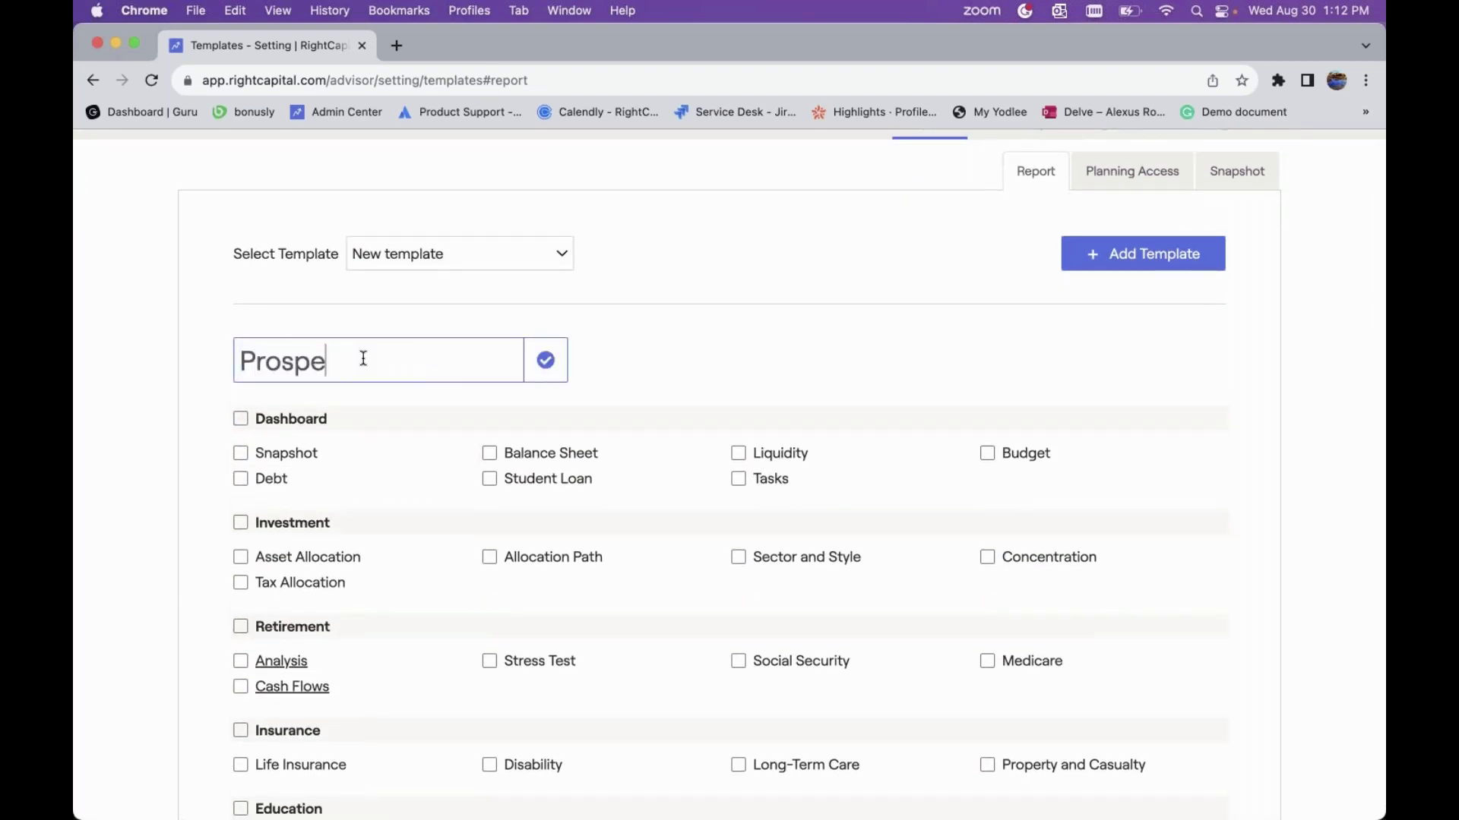
type("ct 1st stage")
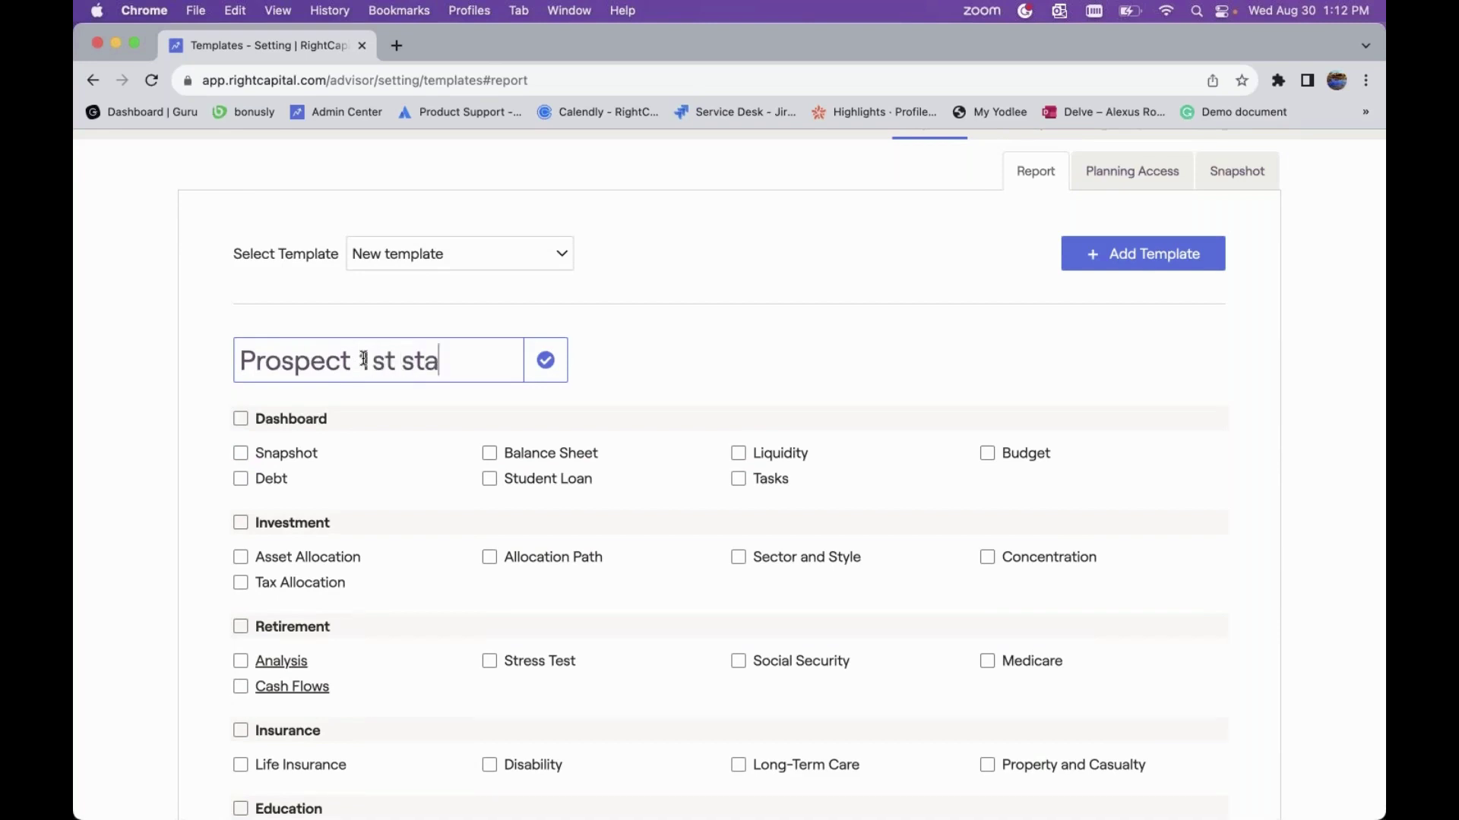
left_click(552, 357)
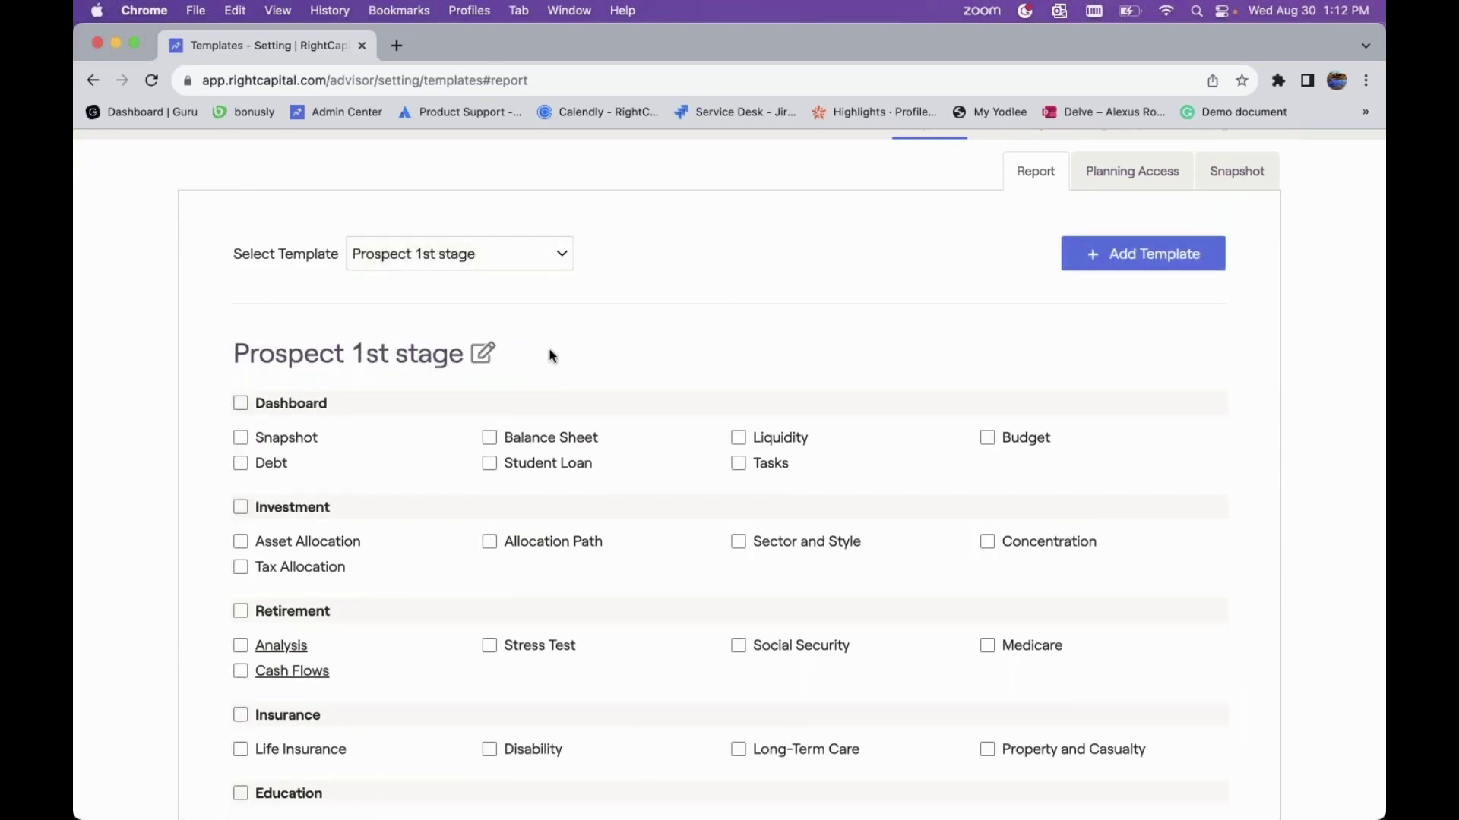
- Include the Snapshot, Balance Sheet and Liquidity modules under Dashboard in the Prospect 1st stage report template
scroll(326, 422, "down", 2)
scroll(340, 433, "down", 2)
left_click(242, 334)
left_click(489, 336)
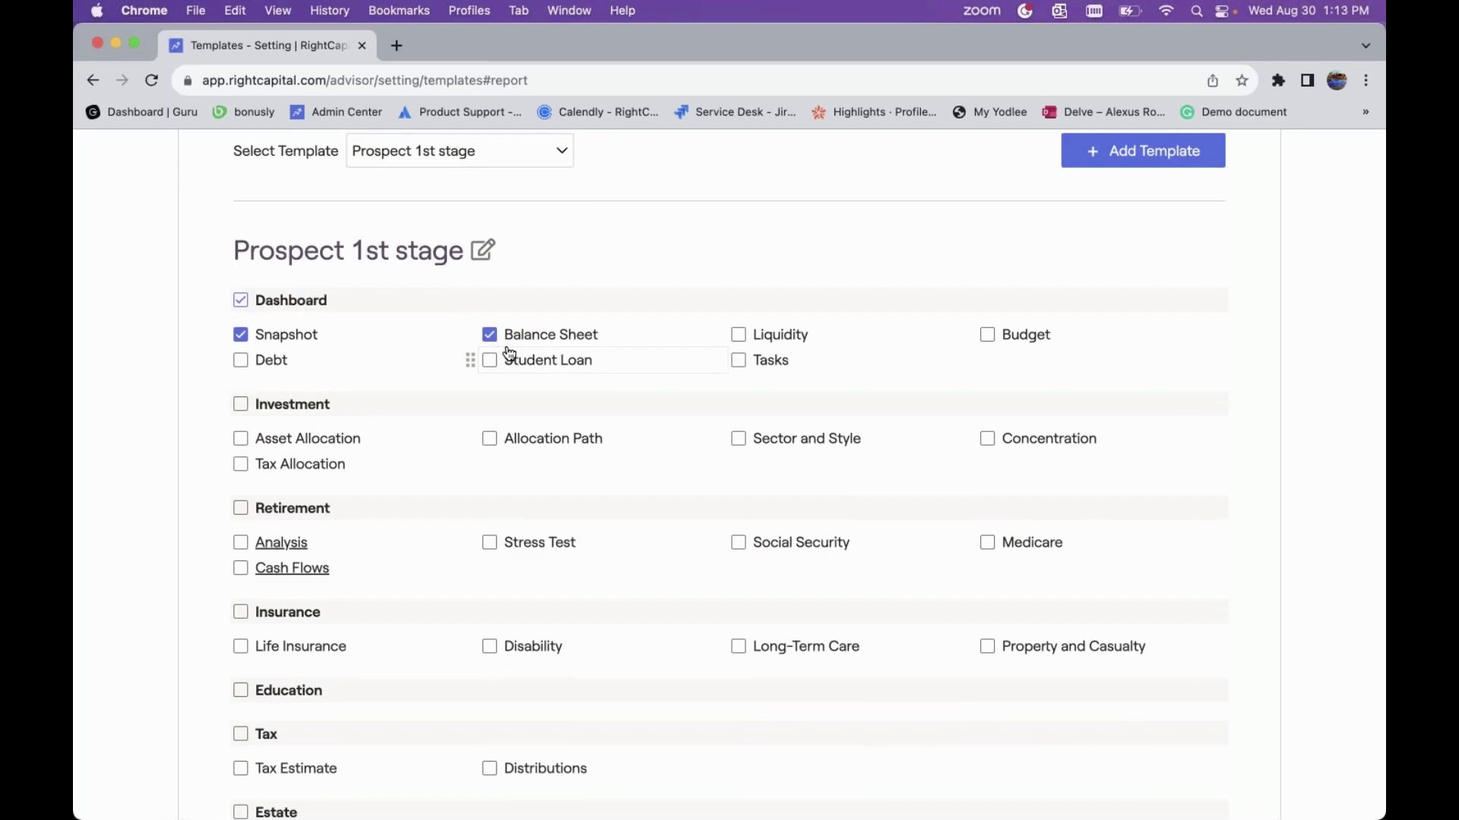
left_click(739, 335)
scroll(615, 391, "down", 2)
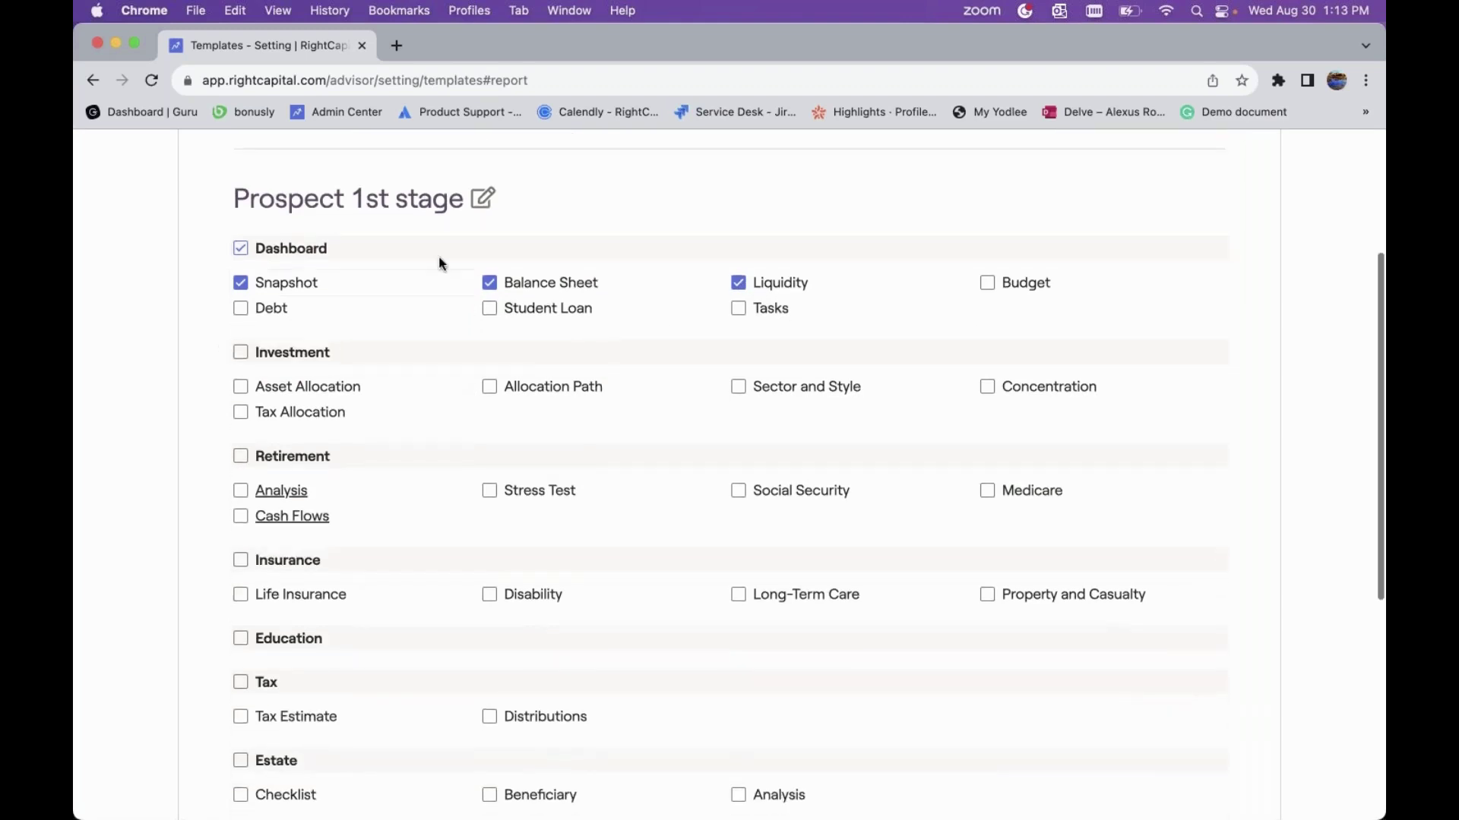
scroll(468, 257, "up", 5)
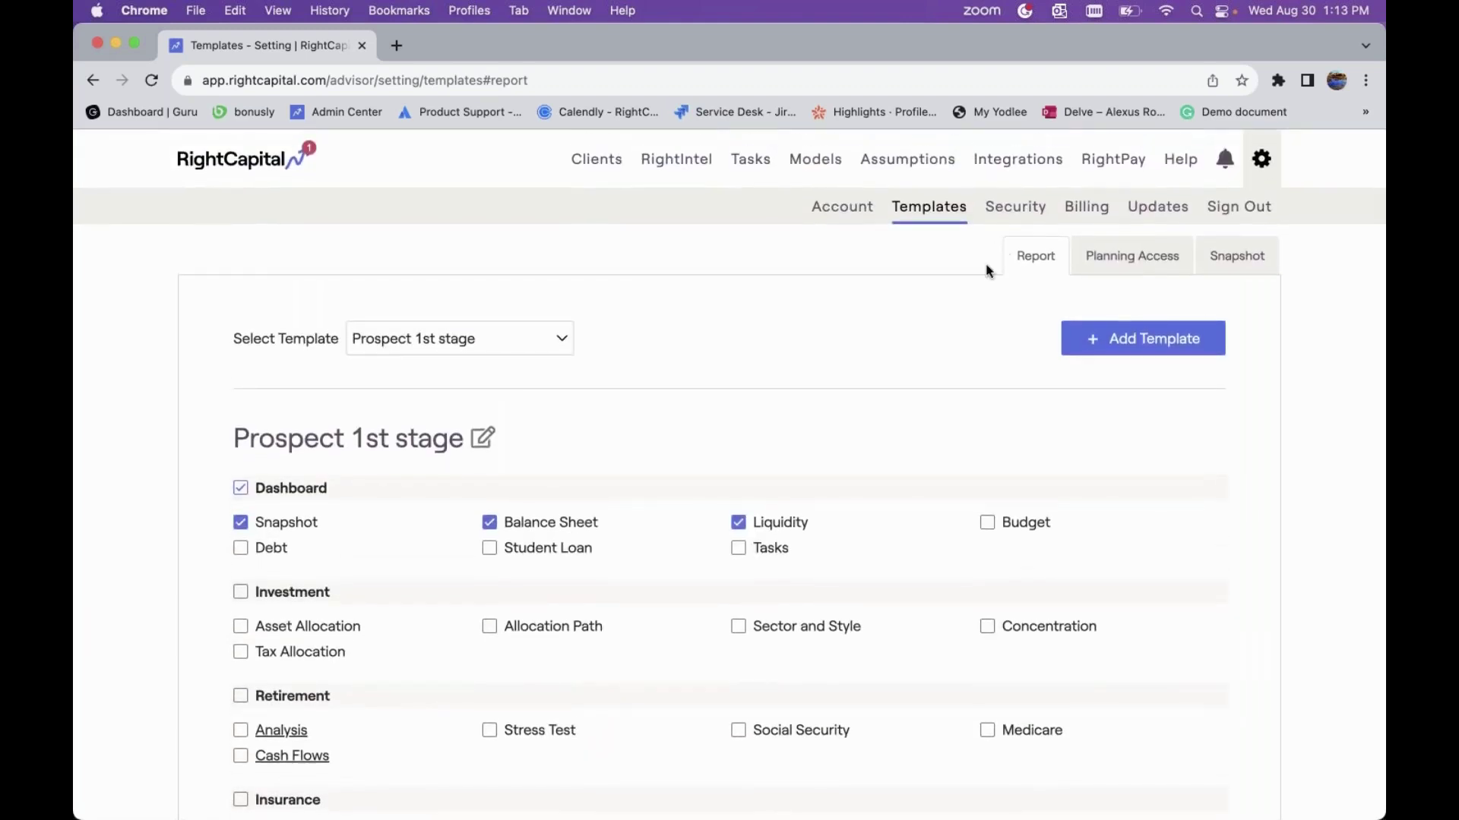
scroll(627, 439, "down", 3)
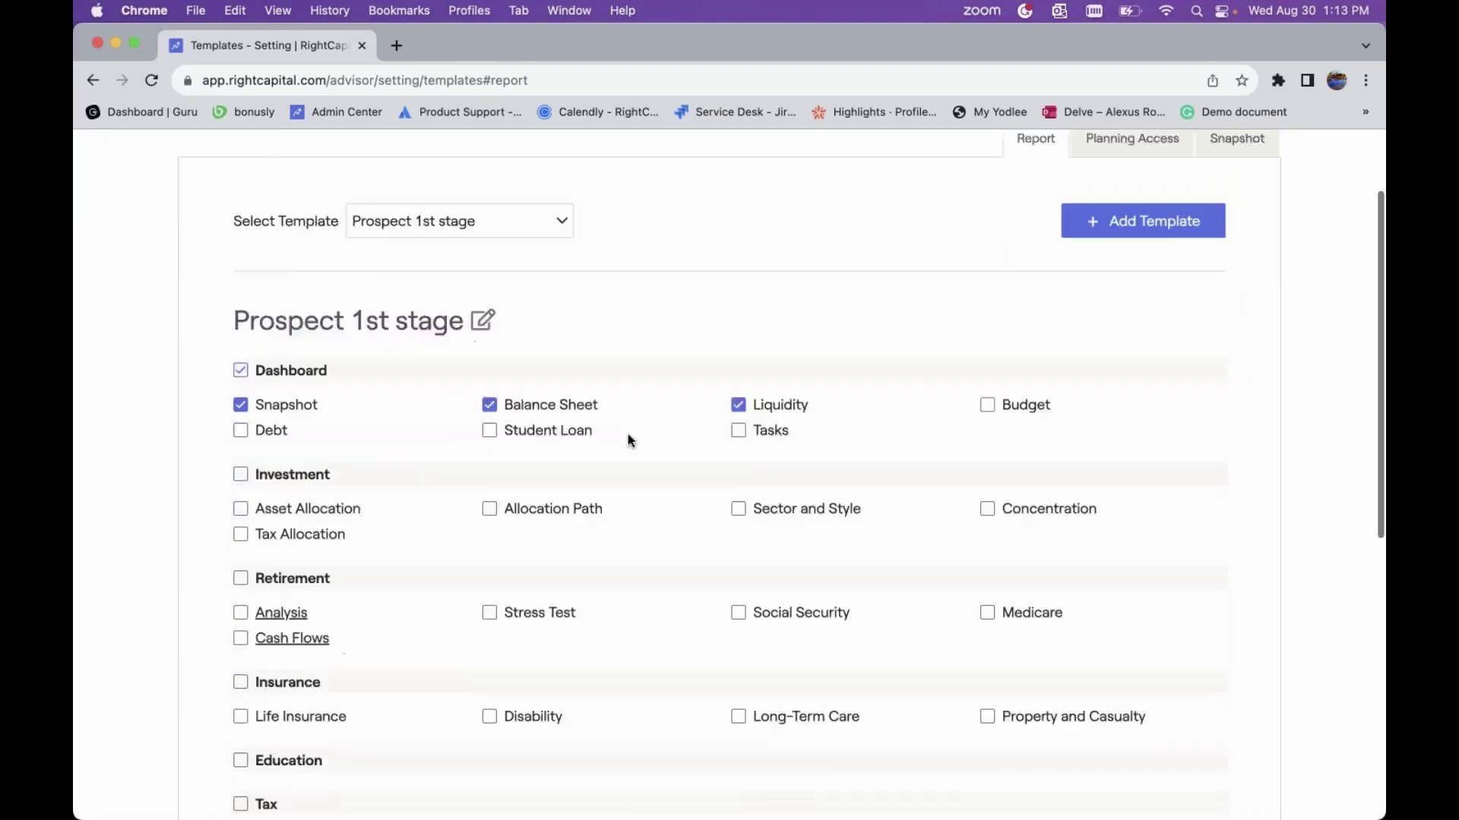
- Include Asset Allocation under Investment and Analysis and Cash Flows under Retirement in the Prospect 1st stage report template
left_click(274, 395)
left_click(283, 389)
scroll(439, 475, "down", 1)
left_click(308, 403)
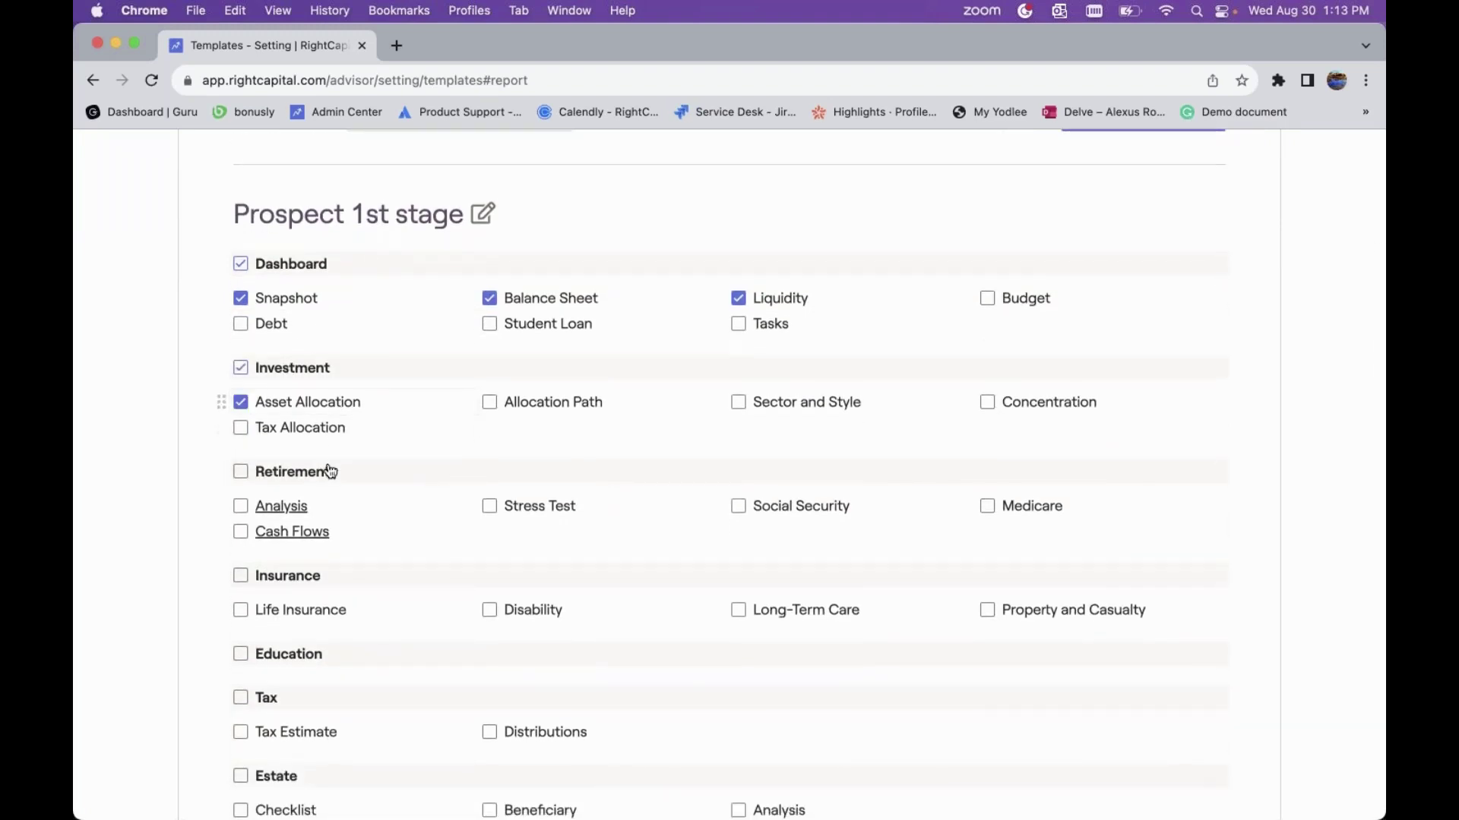
scroll(325, 467, "down", 1)
left_click(240, 445)
left_click(240, 470)
scroll(293, 492, "down", 3)
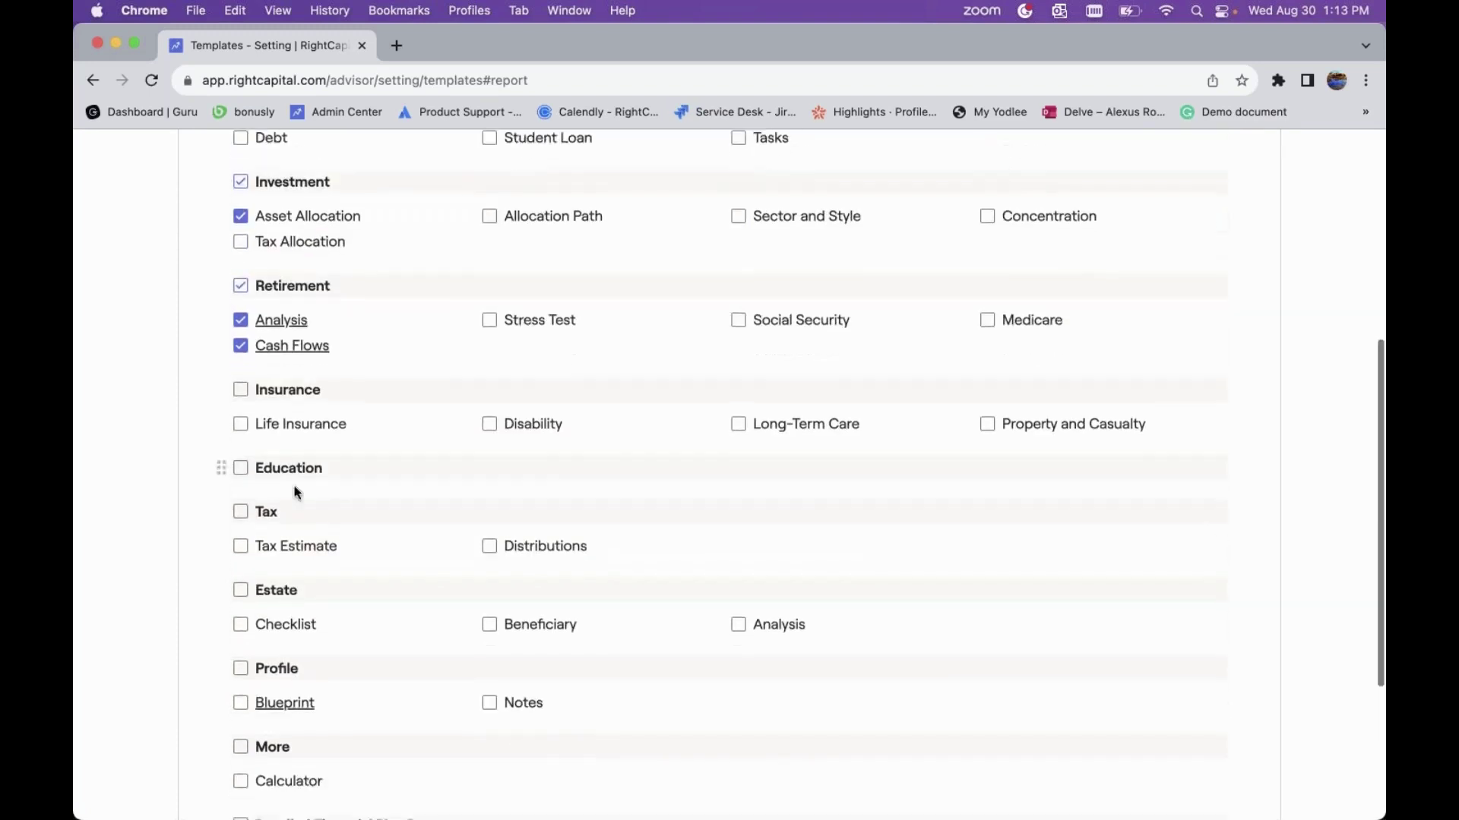
- Include all Profile and Detailed Financial Plan Data items in the report template and save it
scroll(250, 486, "down", 3)
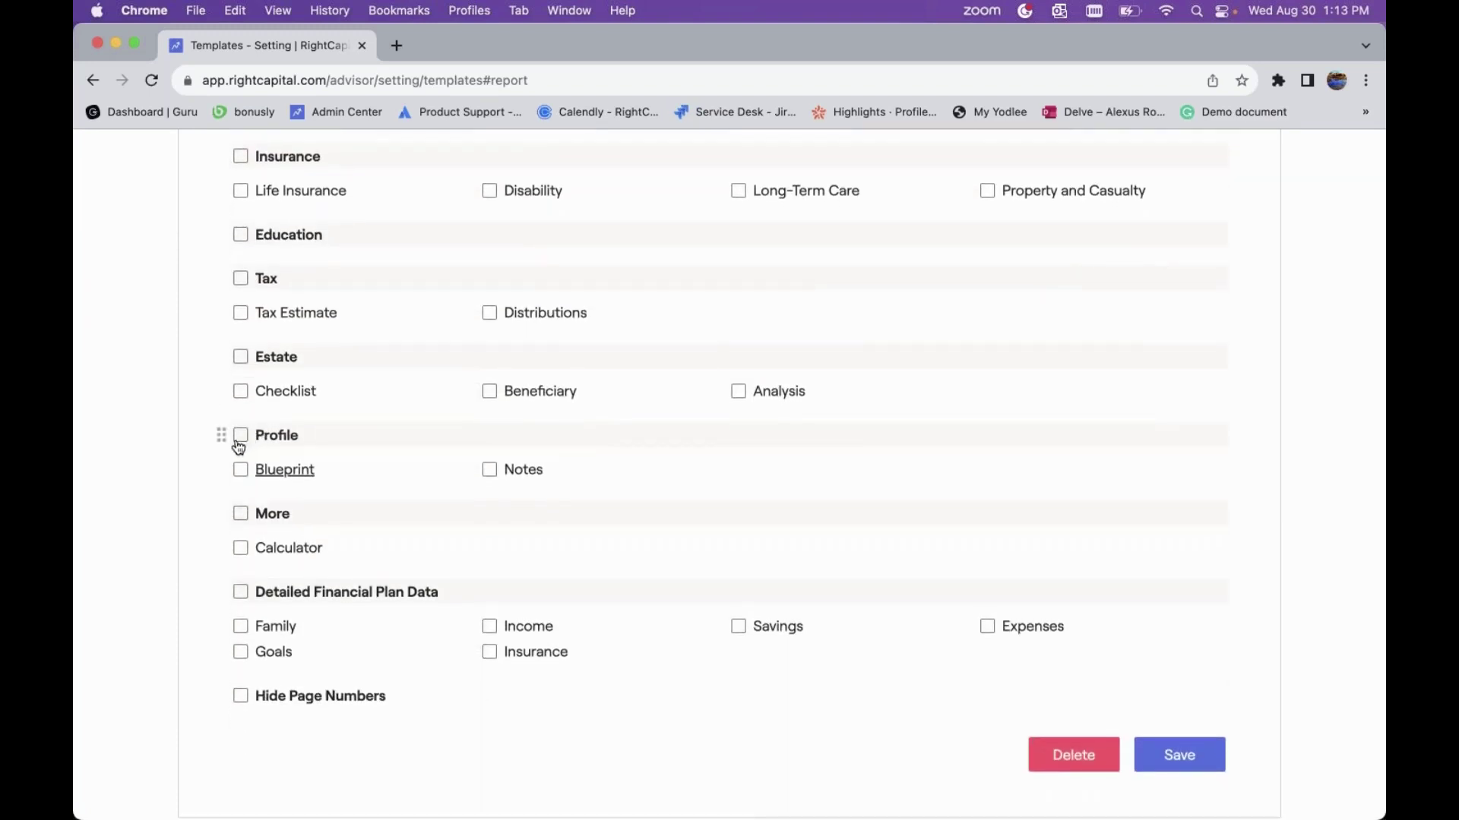
left_click(240, 438)
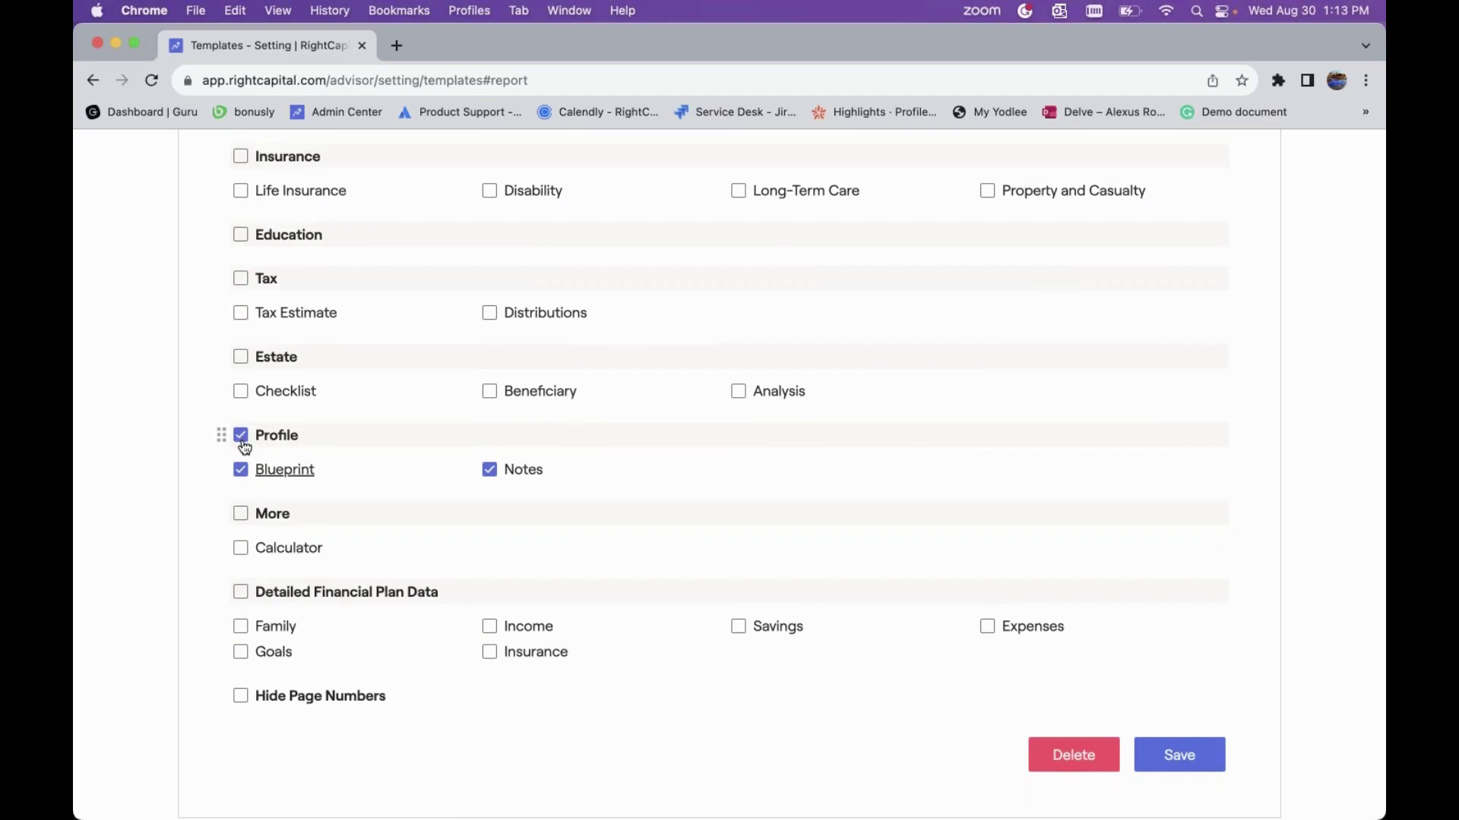
left_click(241, 592)
left_click(1158, 765)
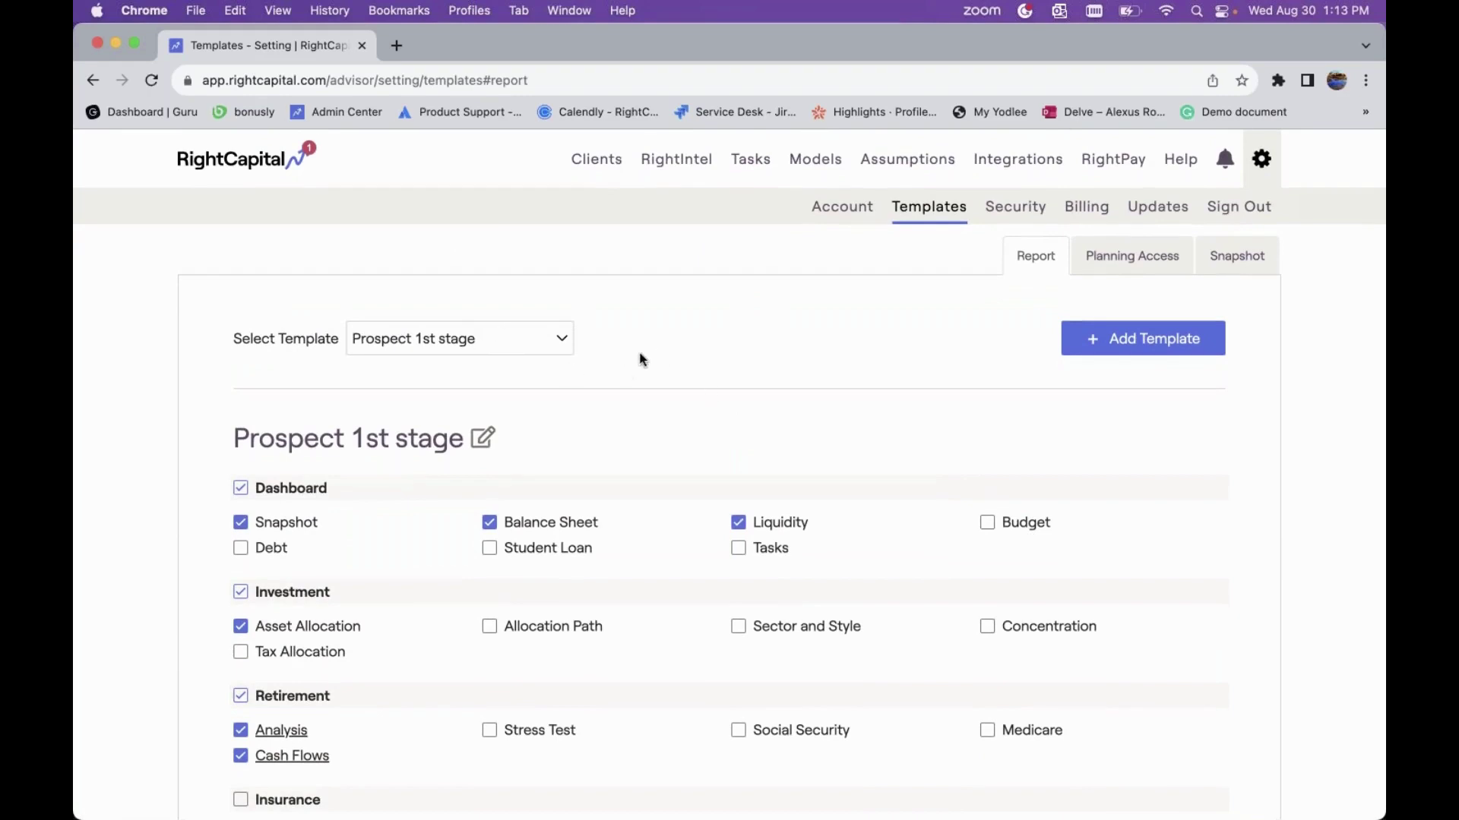
- Open the first client's Report page and load the Prospect 1st stage template
left_click(607, 161)
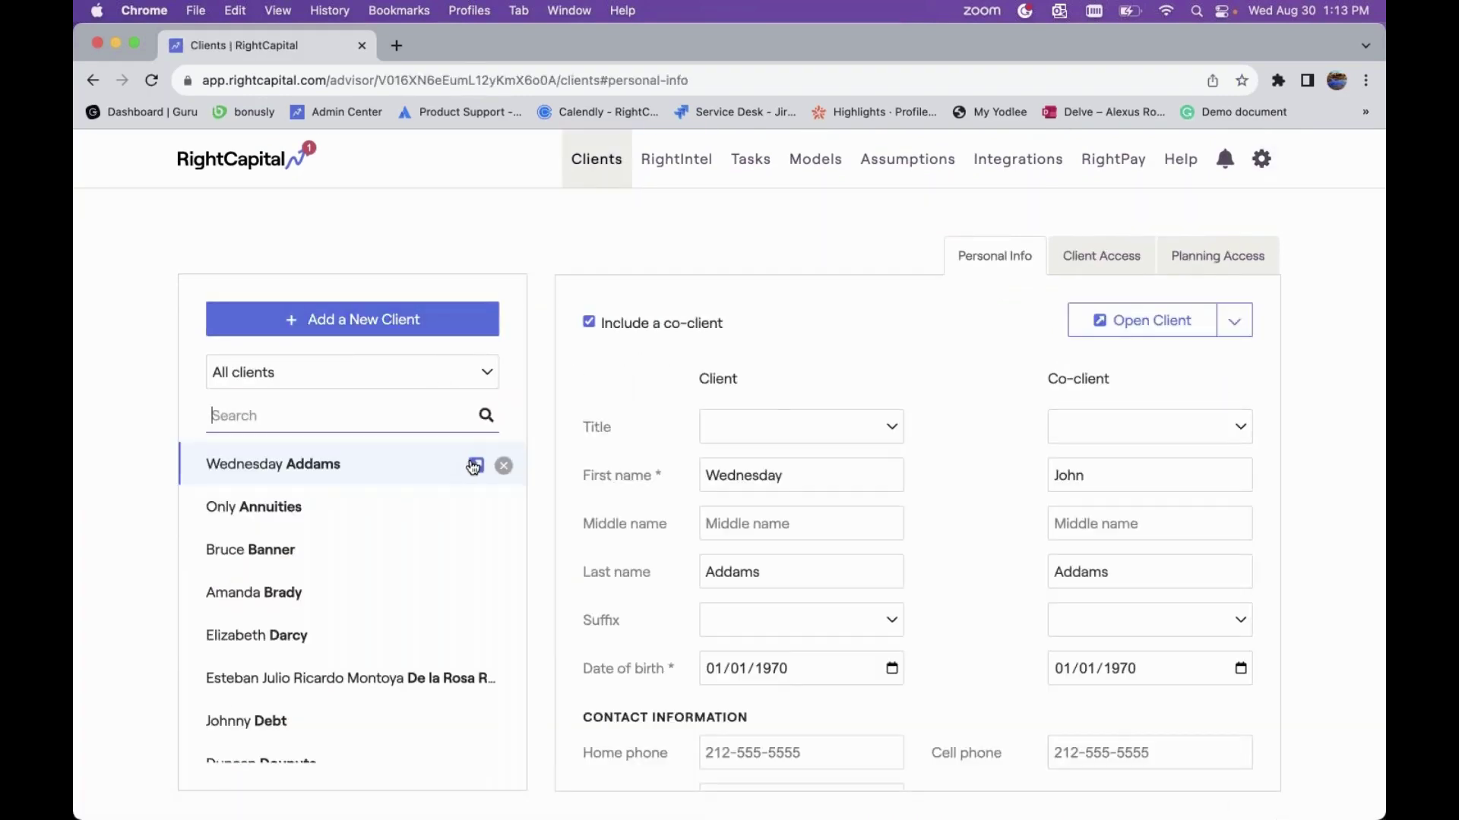
left_click(475, 466)
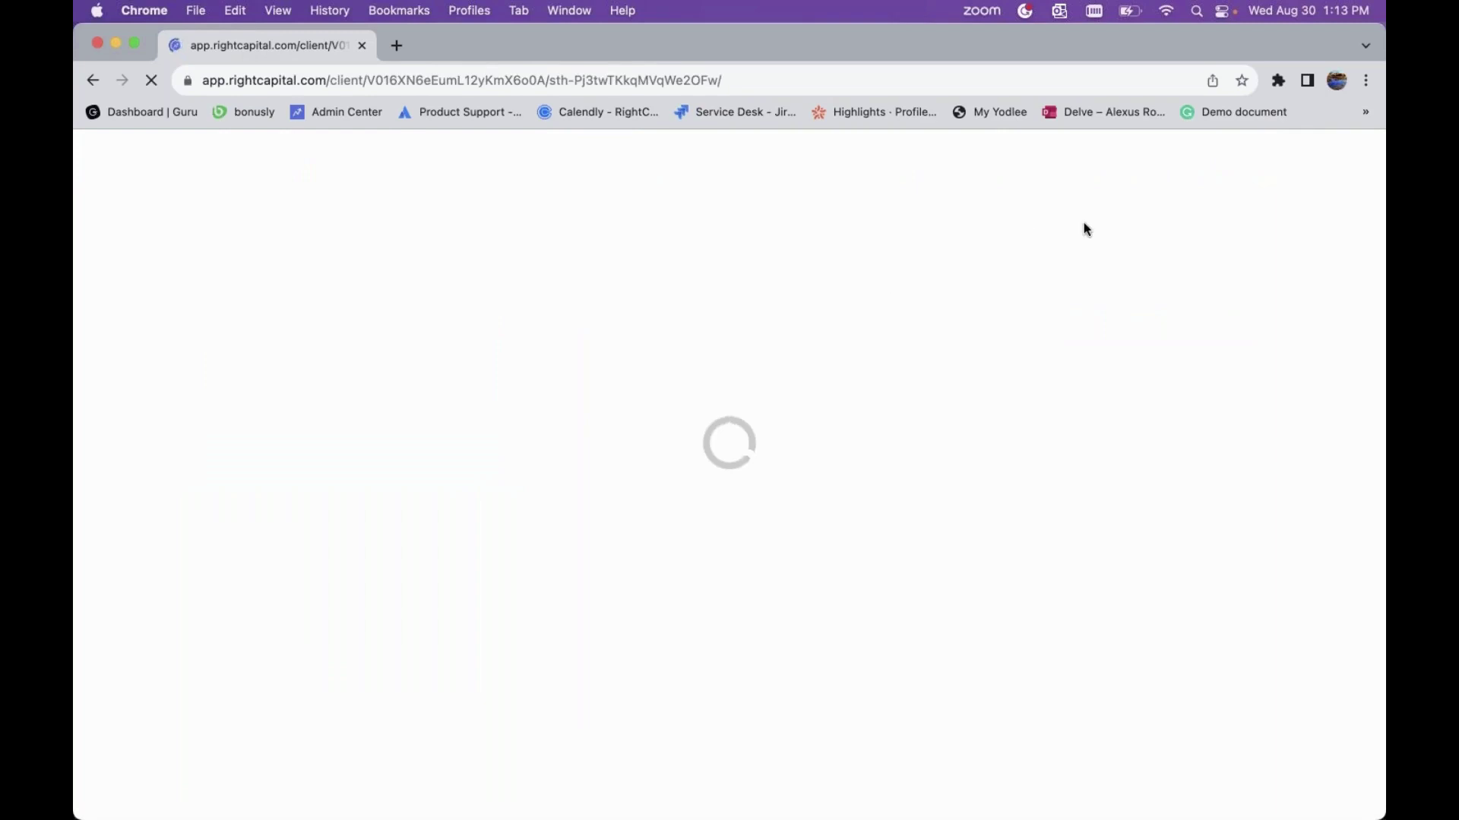
left_click(1218, 169)
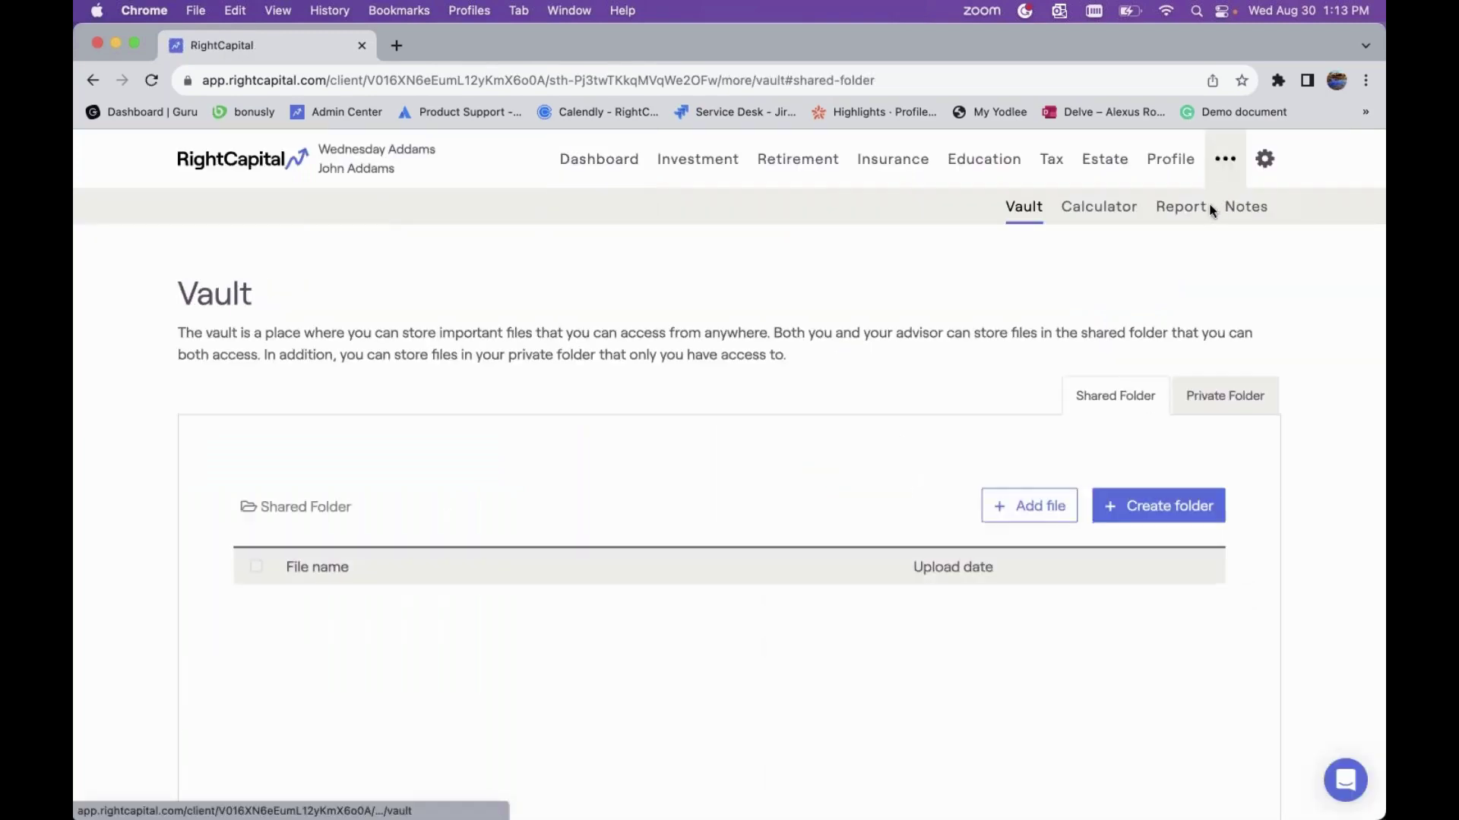
left_click(1202, 210)
left_click(460, 334)
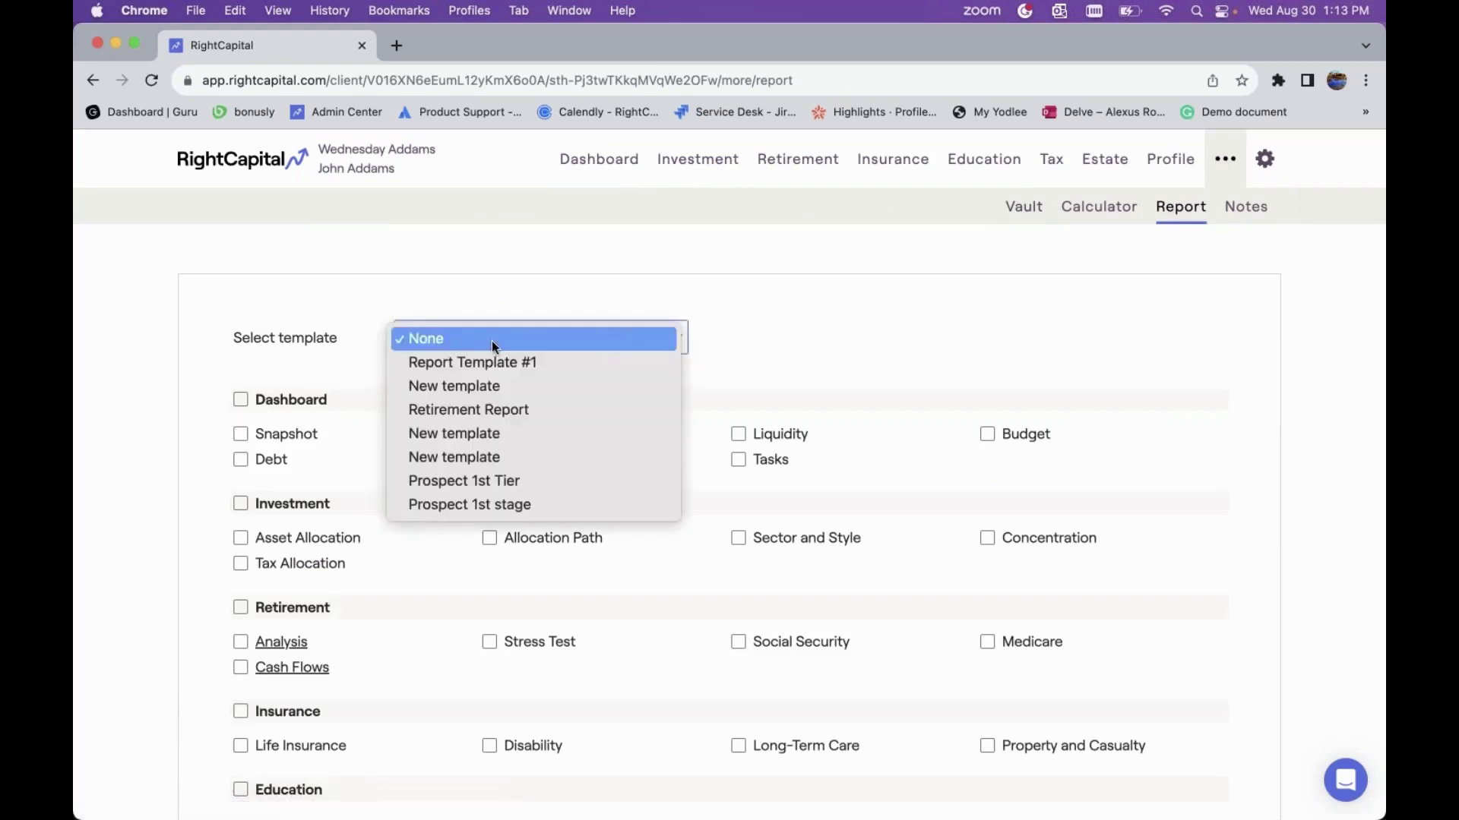
left_click(532, 505)
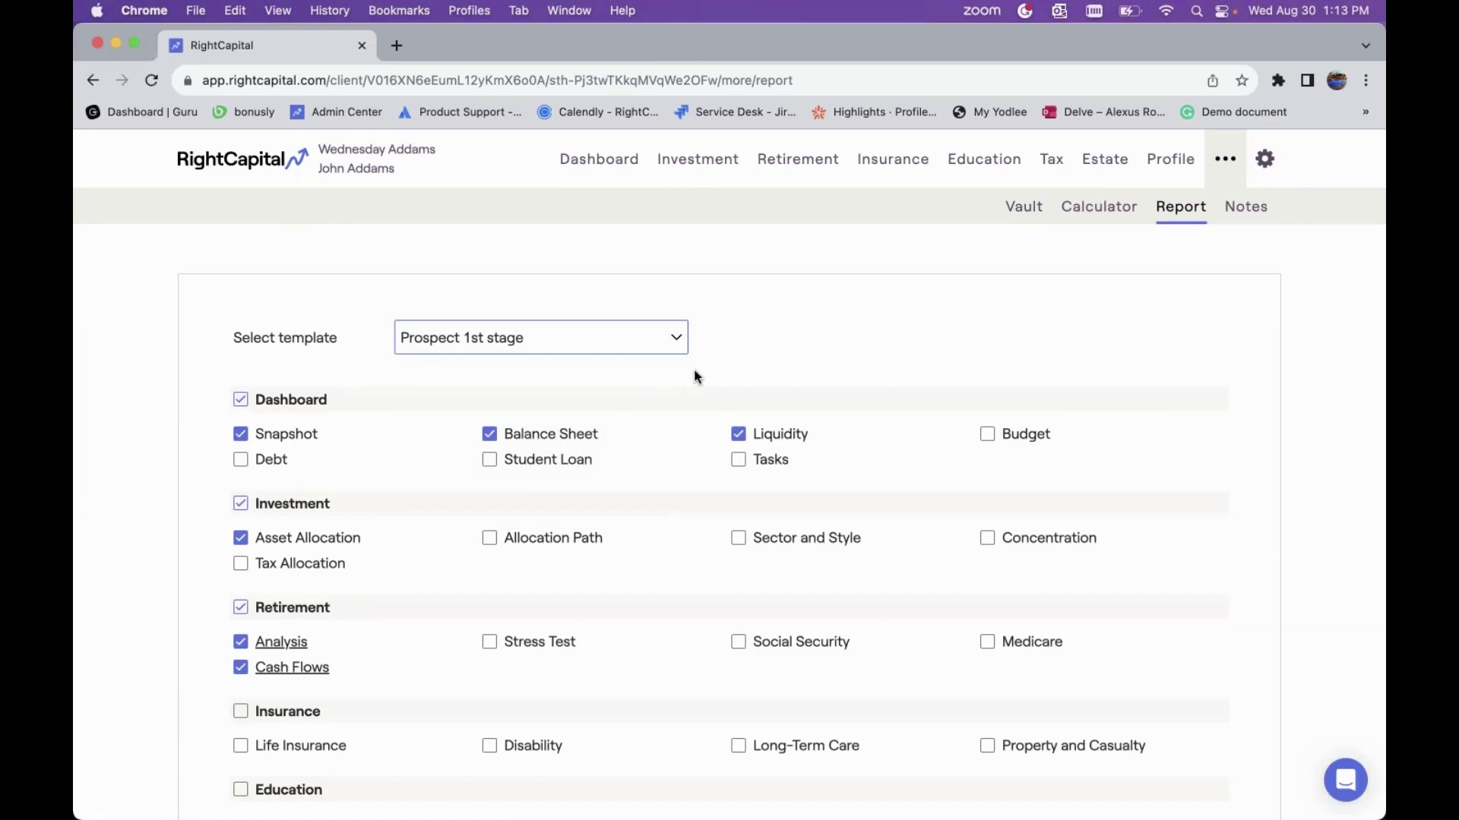
- Review the modules the template selected for the client's report and include Calculator under More
scroll(577, 396, "down", 1)
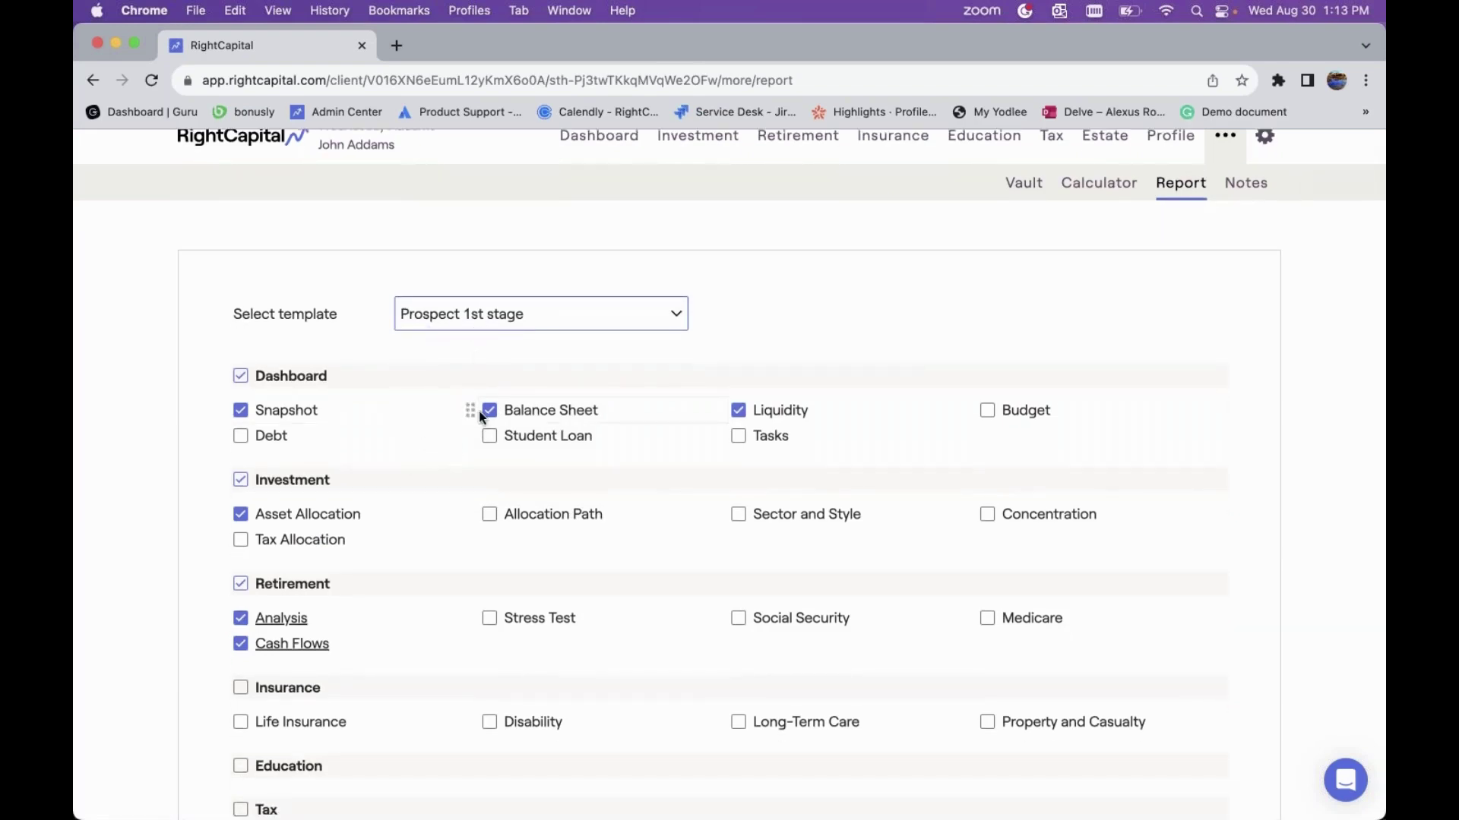
scroll(456, 414, "down", 1)
scroll(477, 661, "down", 3)
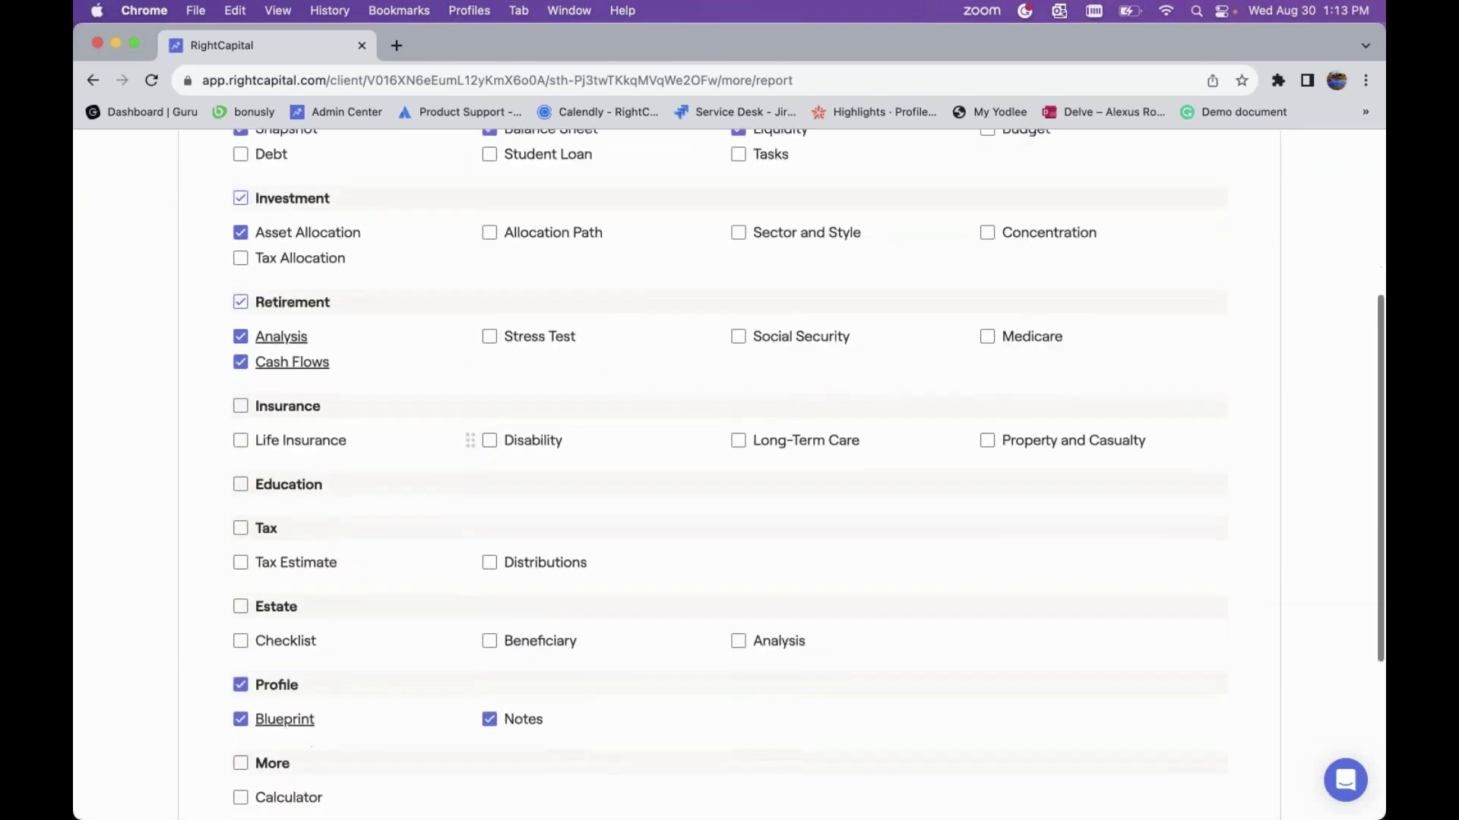
scroll(471, 441, "down", 1)
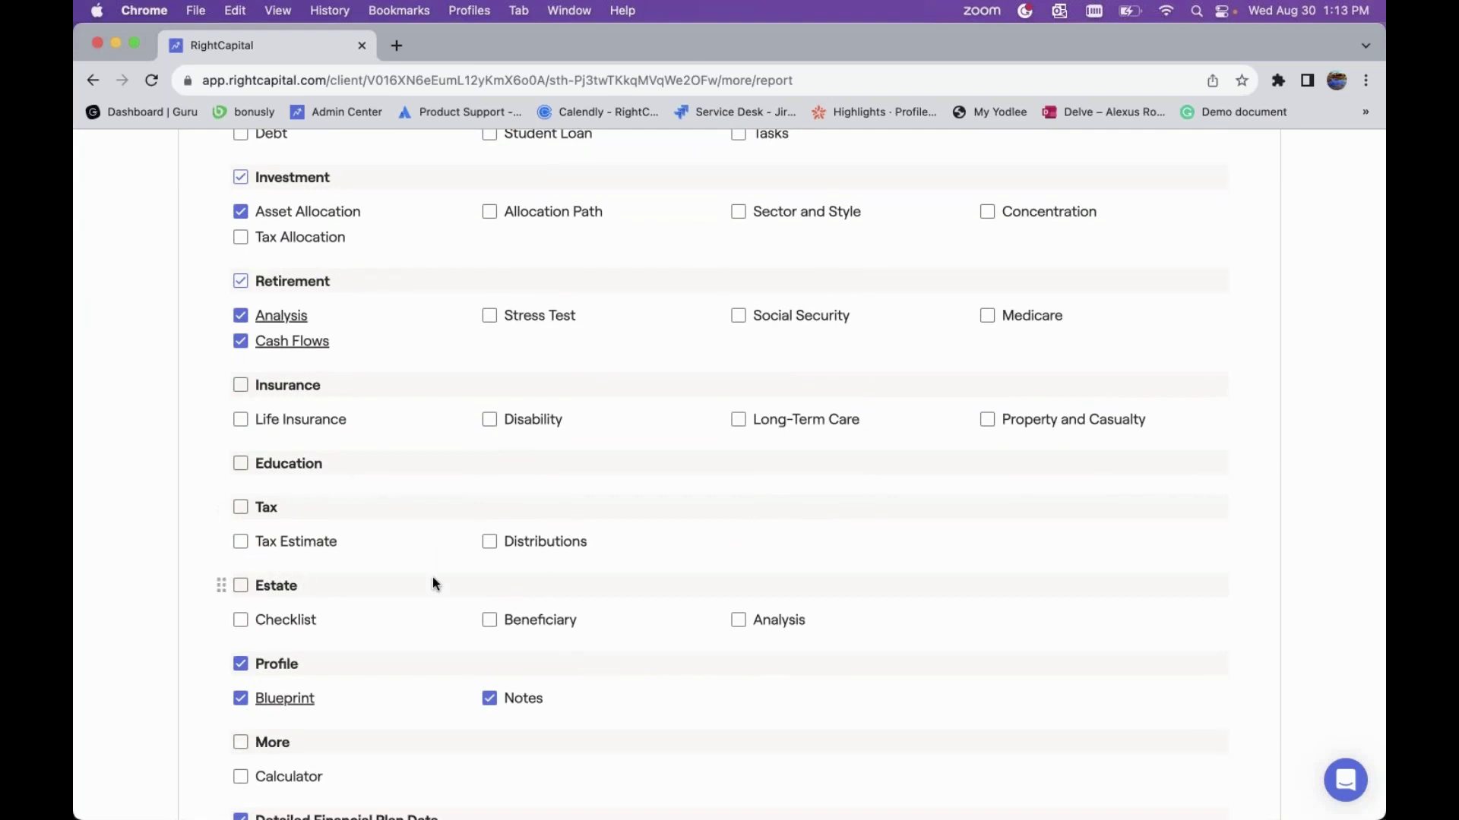
scroll(433, 583, "down", 5)
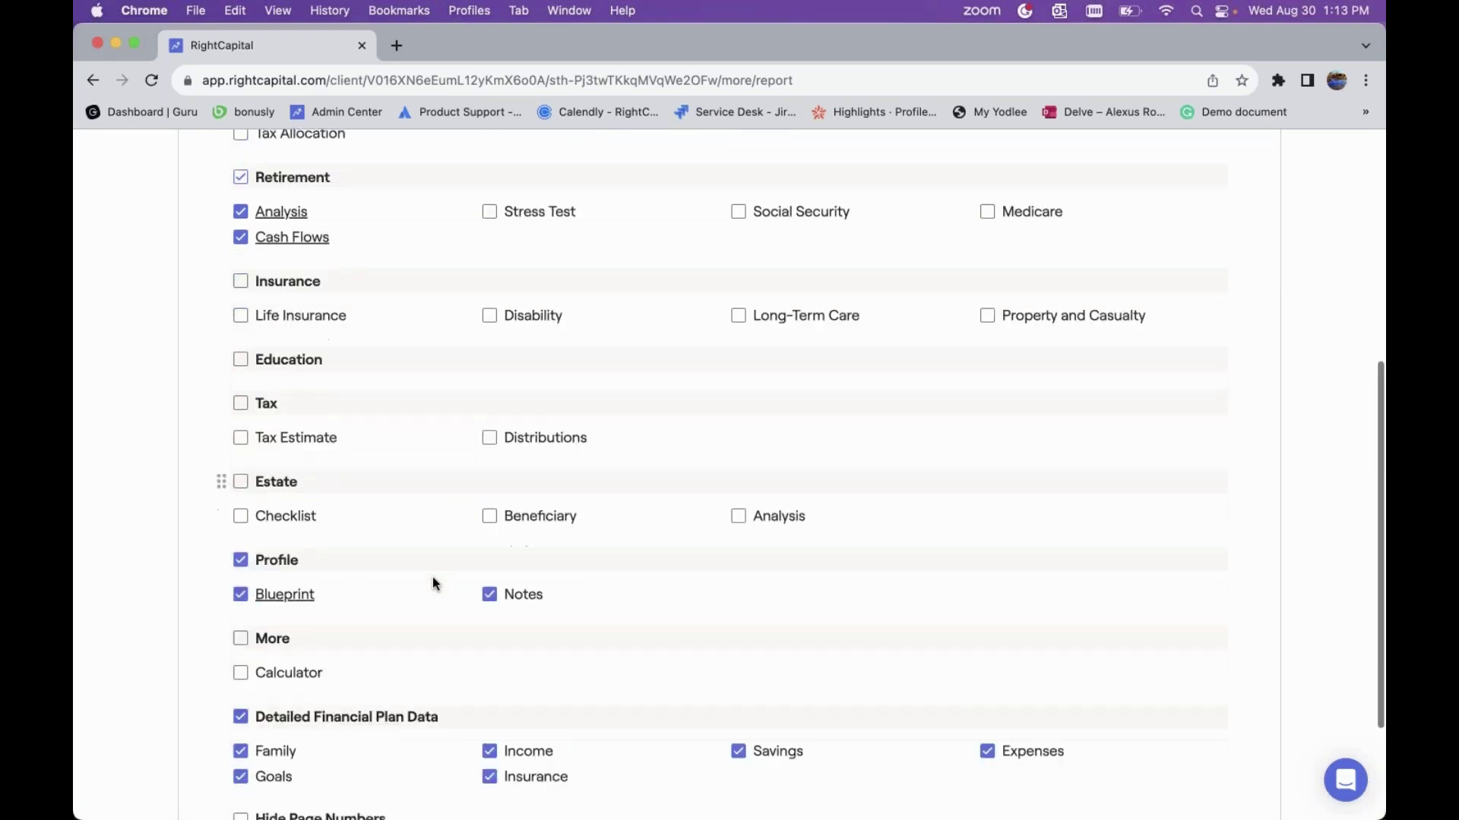
left_click(240, 560)
left_click(240, 674)
left_click(240, 674)
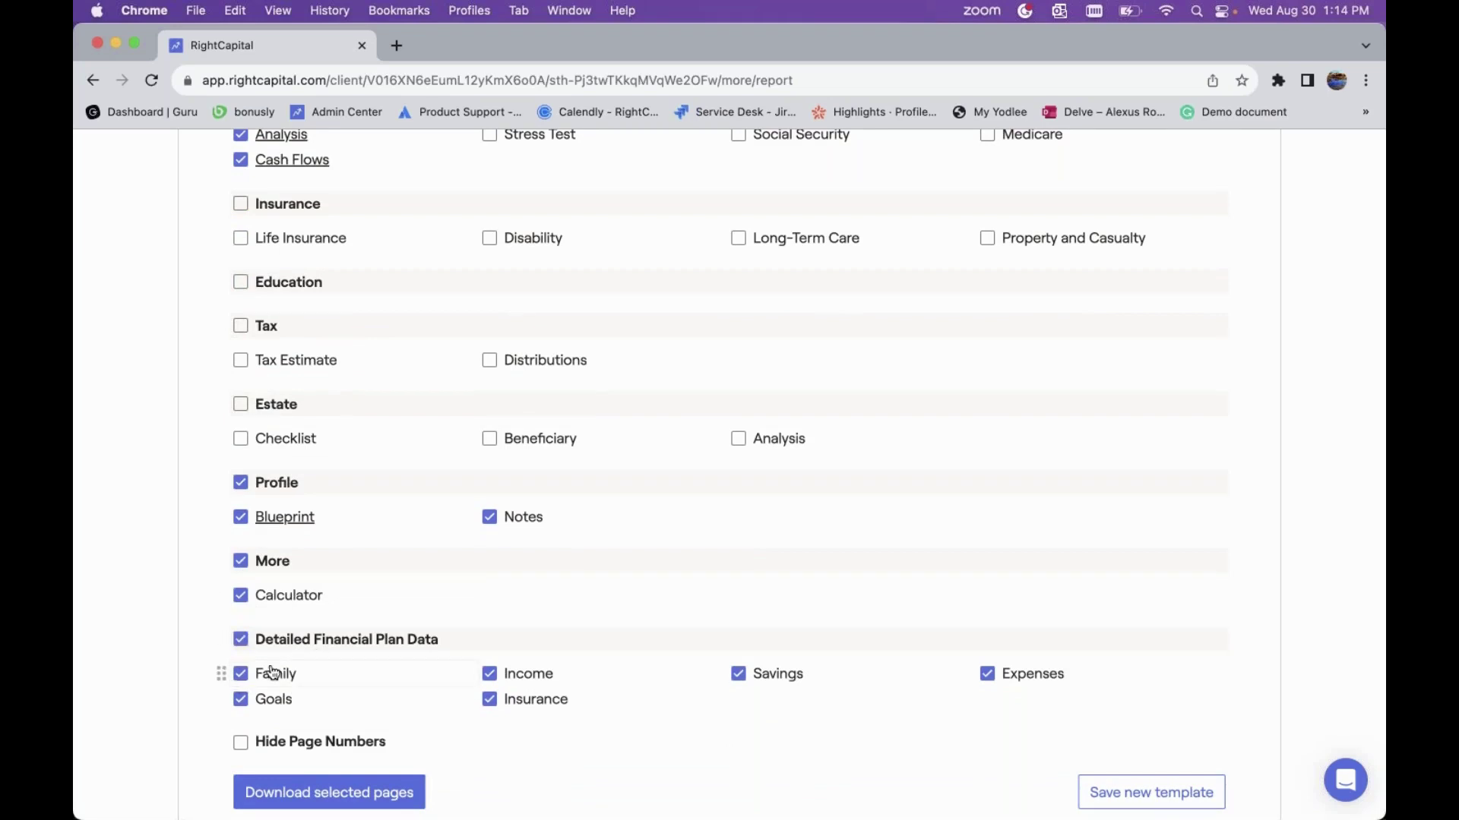
- Include all Tax and Estate modules in the client's report selection
scroll(251, 677, "down", 3)
scroll(417, 579, "up", 10)
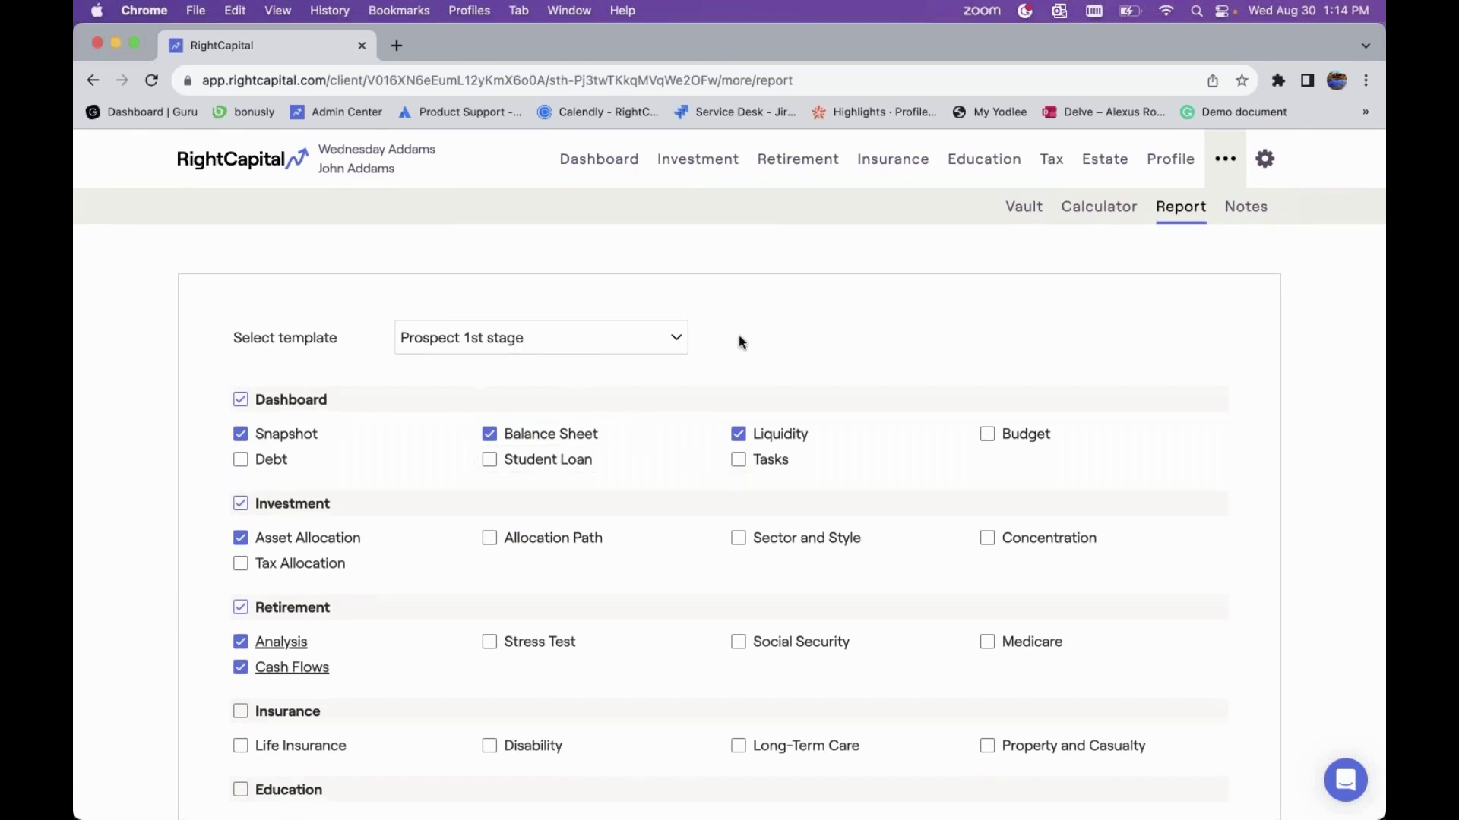
scroll(698, 325, "down", 3)
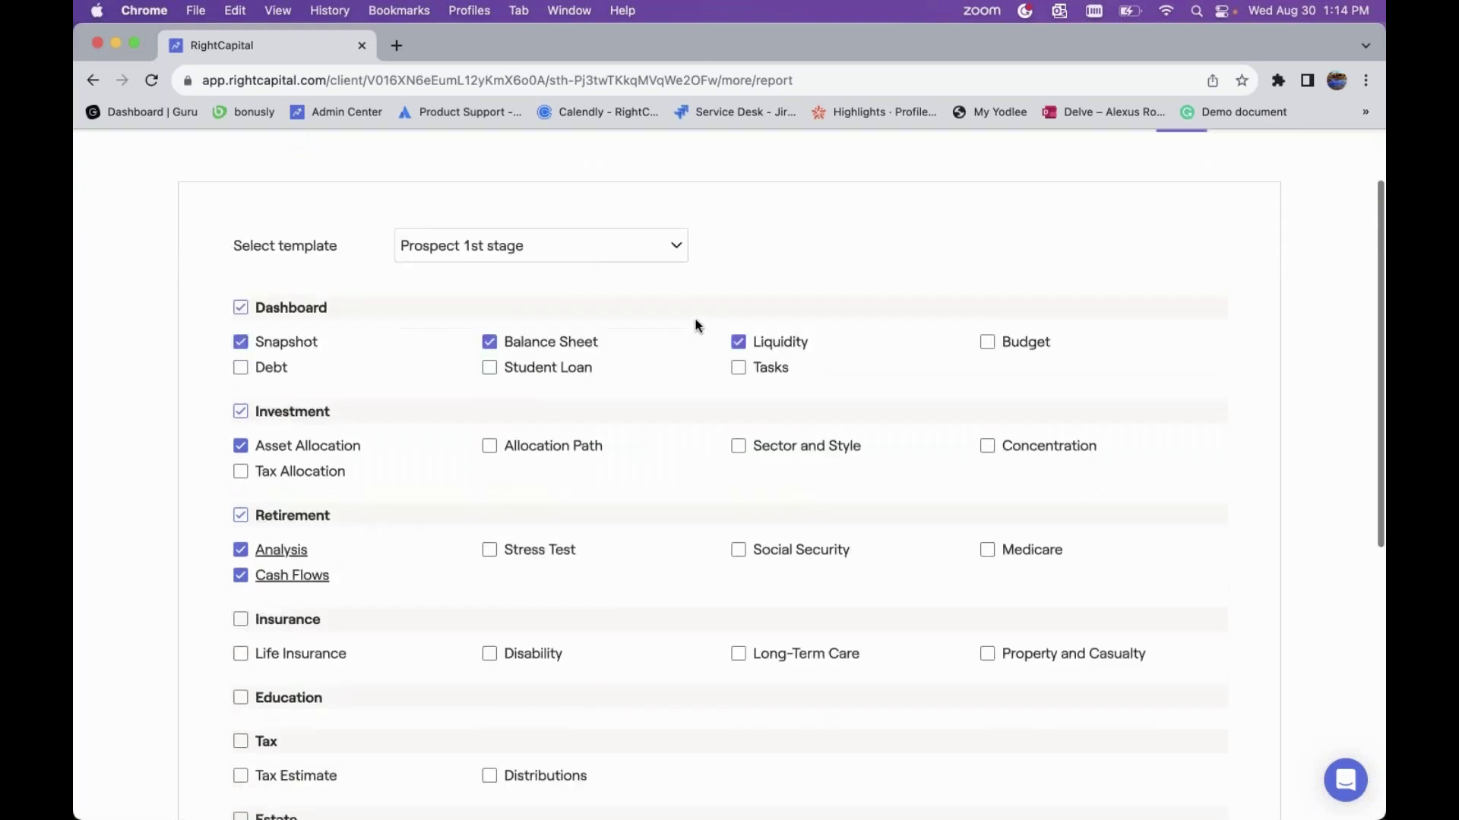
scroll(612, 301, "down", 10)
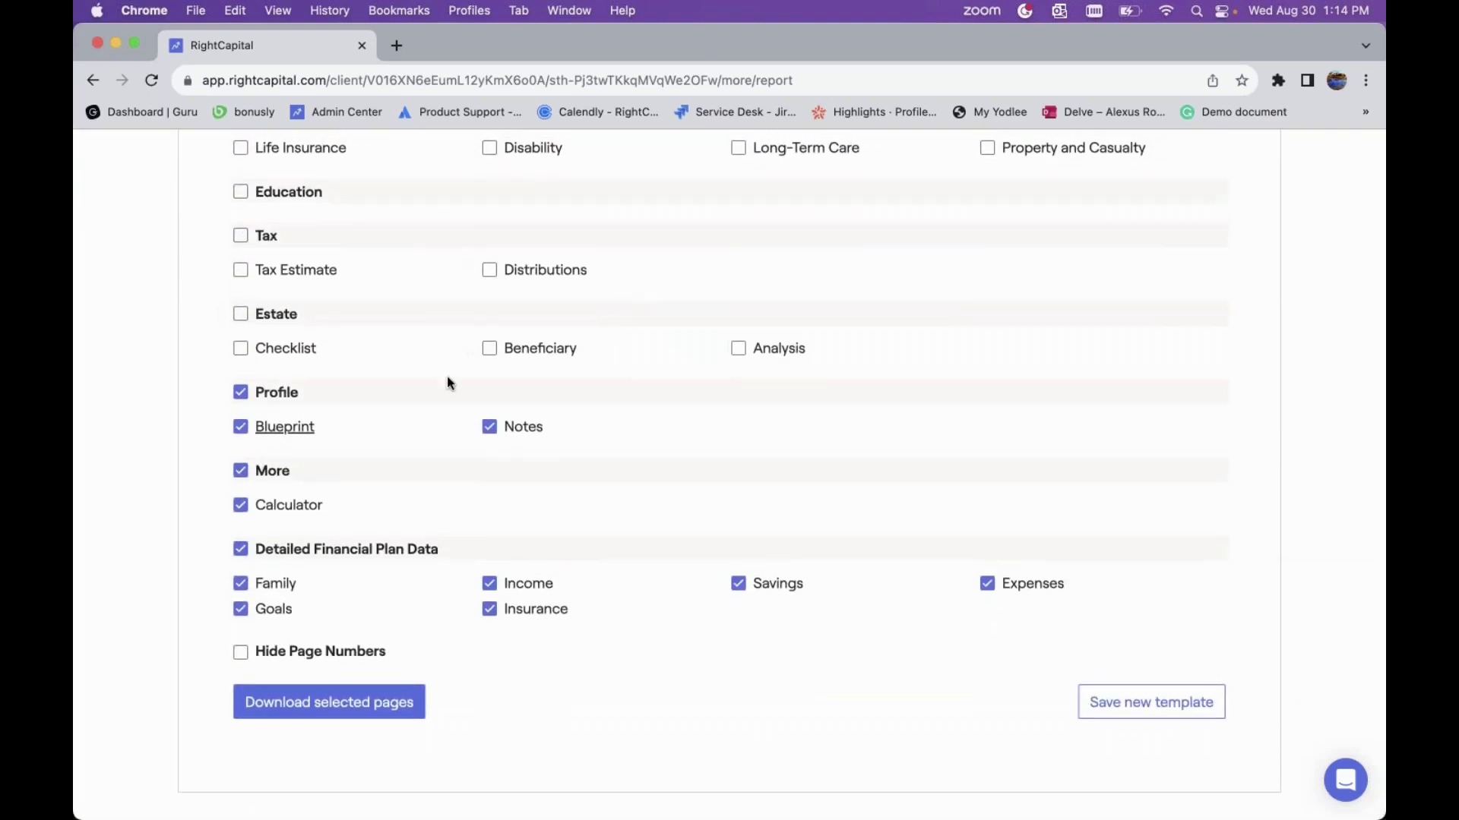
left_click(291, 315)
left_click(268, 239)
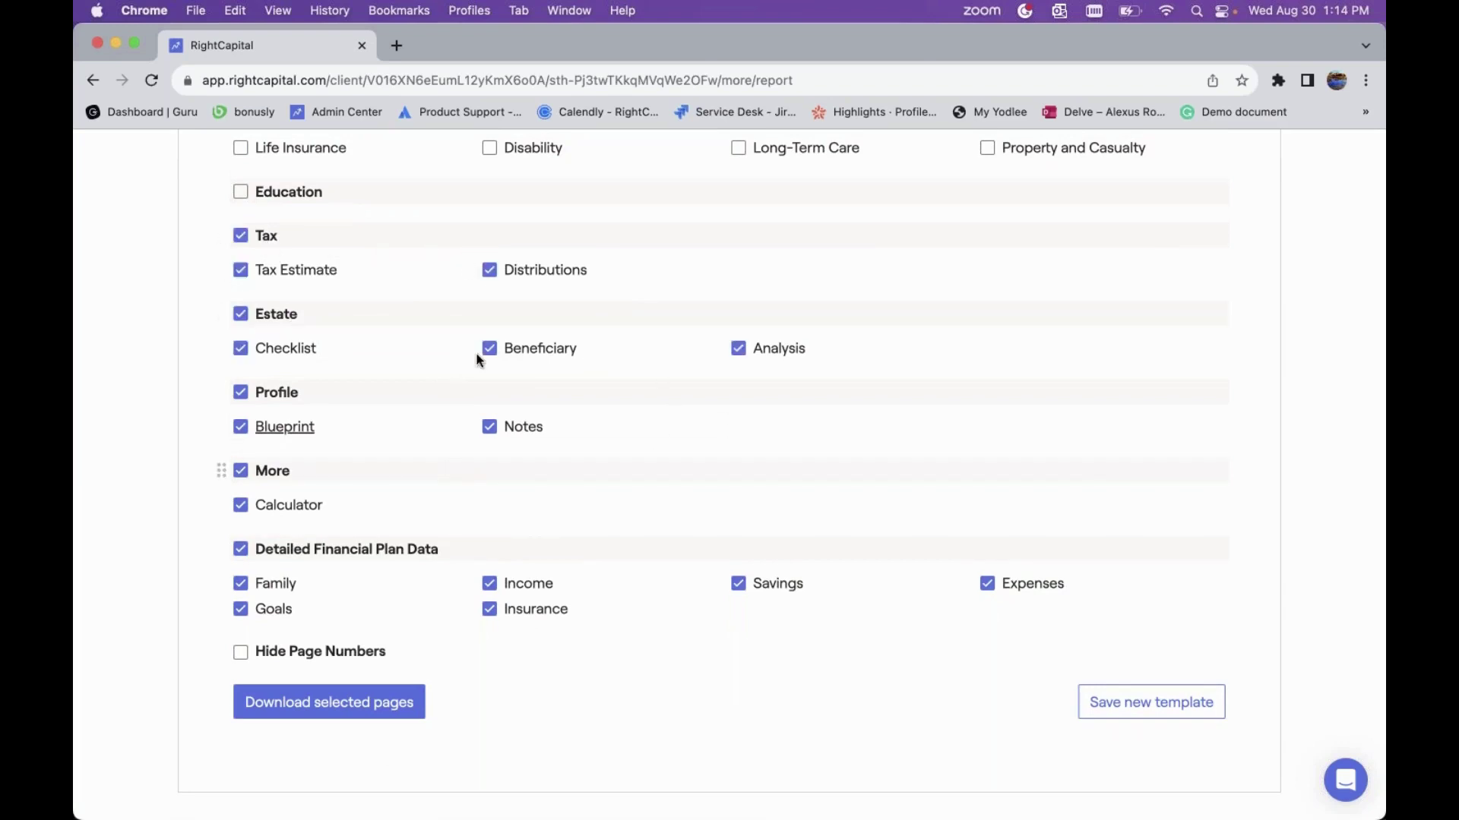
- Save the client's report selection as a new template named Prospect 1st stage- Second option
left_click(1155, 702)
left_click(745, 469)
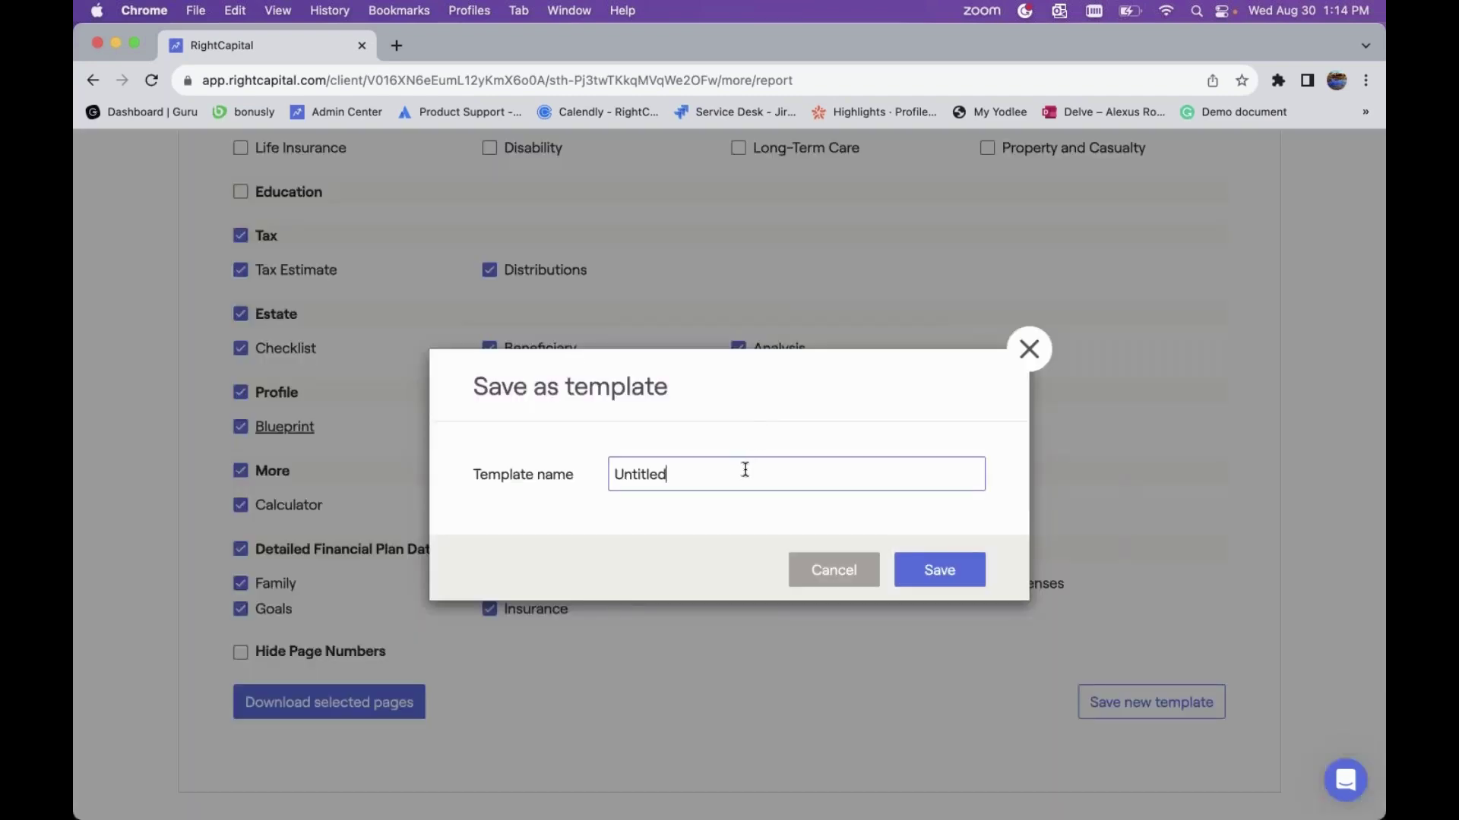
double_click(745, 470)
type("Prospect 1st stage - Second option")
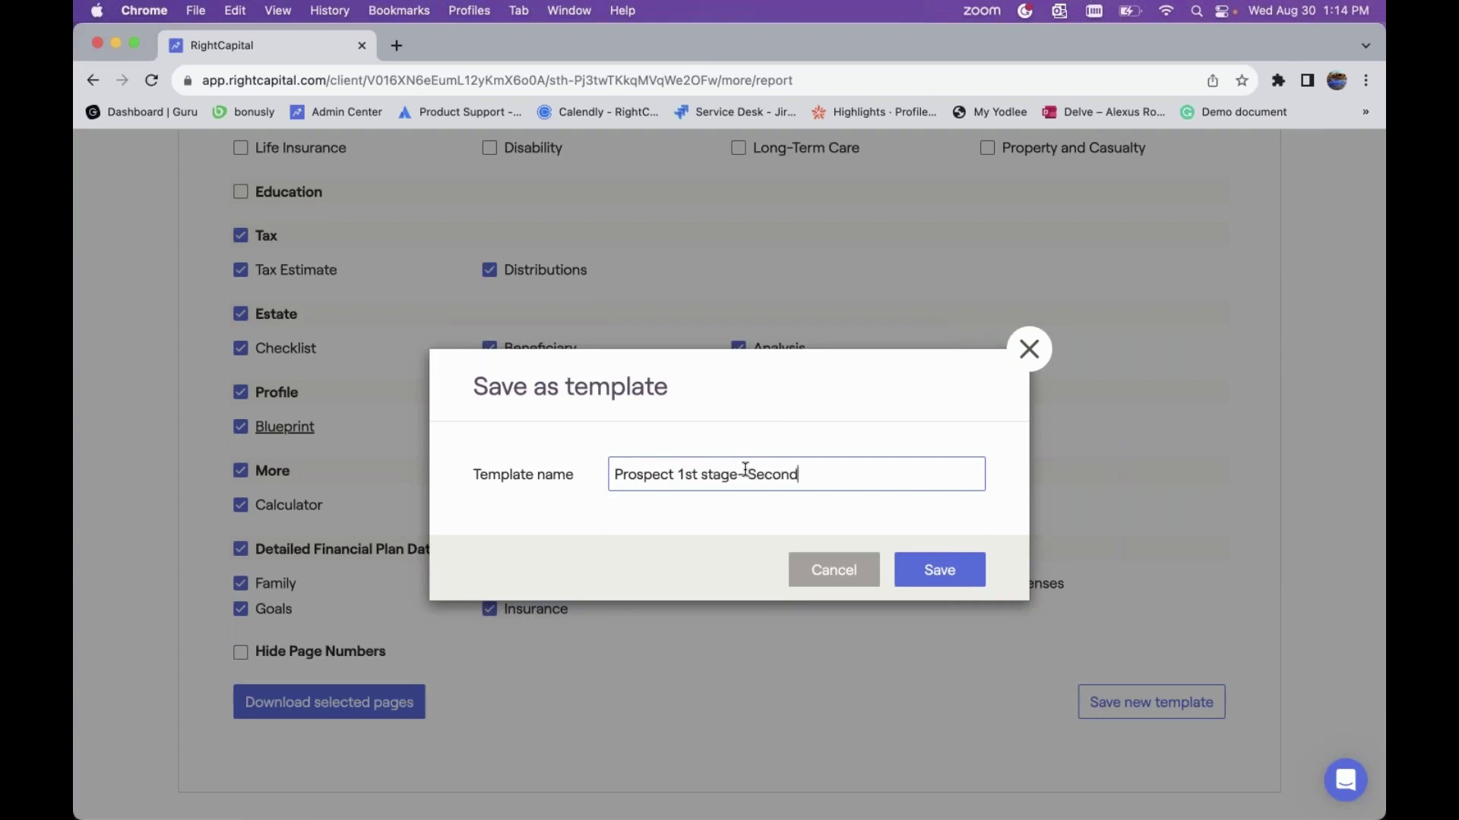
left_click(939, 573)
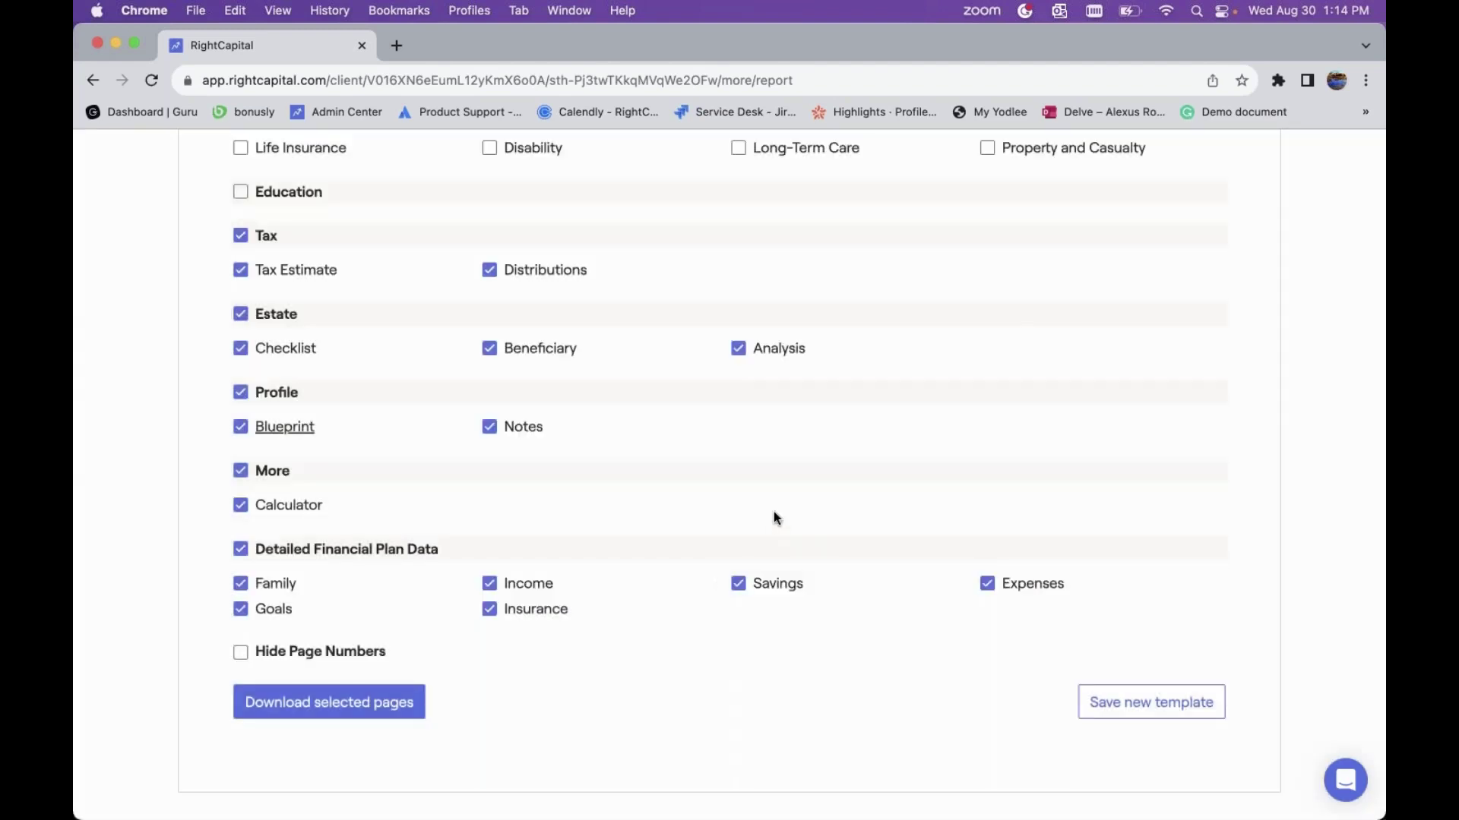
- Load the Prospect 1st stage- Second option template for the client's report
scroll(775, 515, "up", 10)
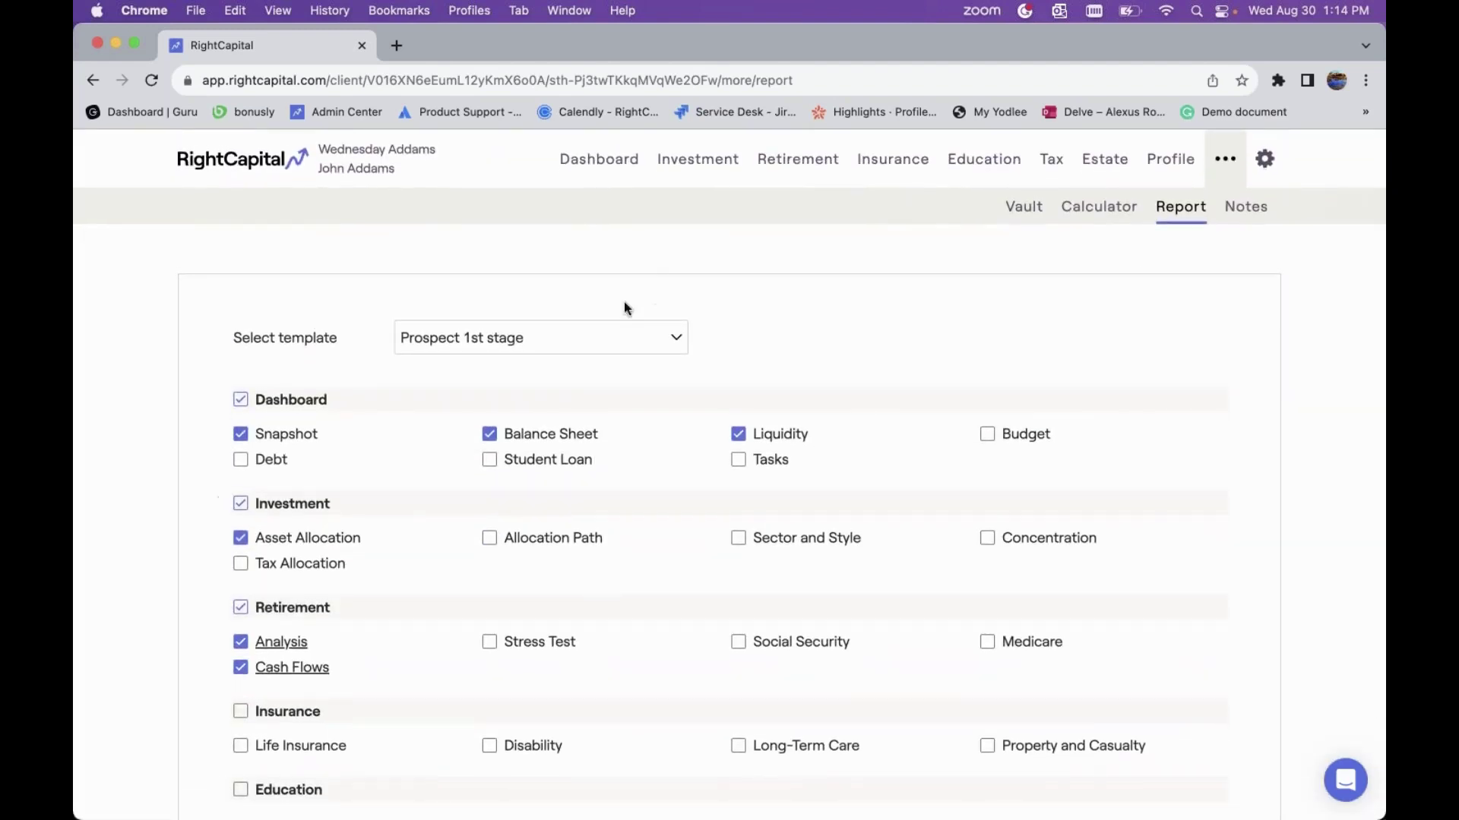
left_click(550, 344)
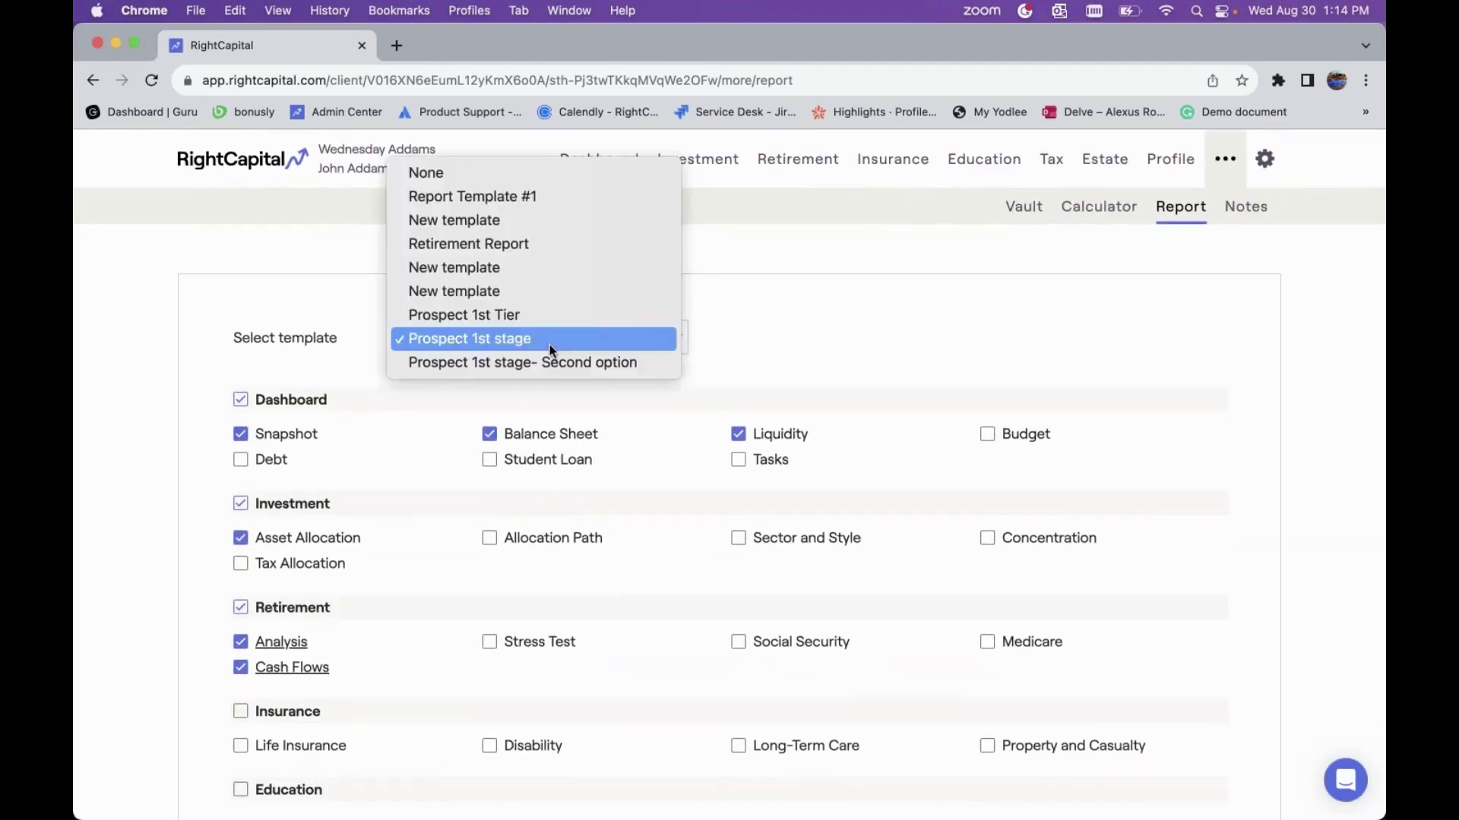
left_click(617, 366)
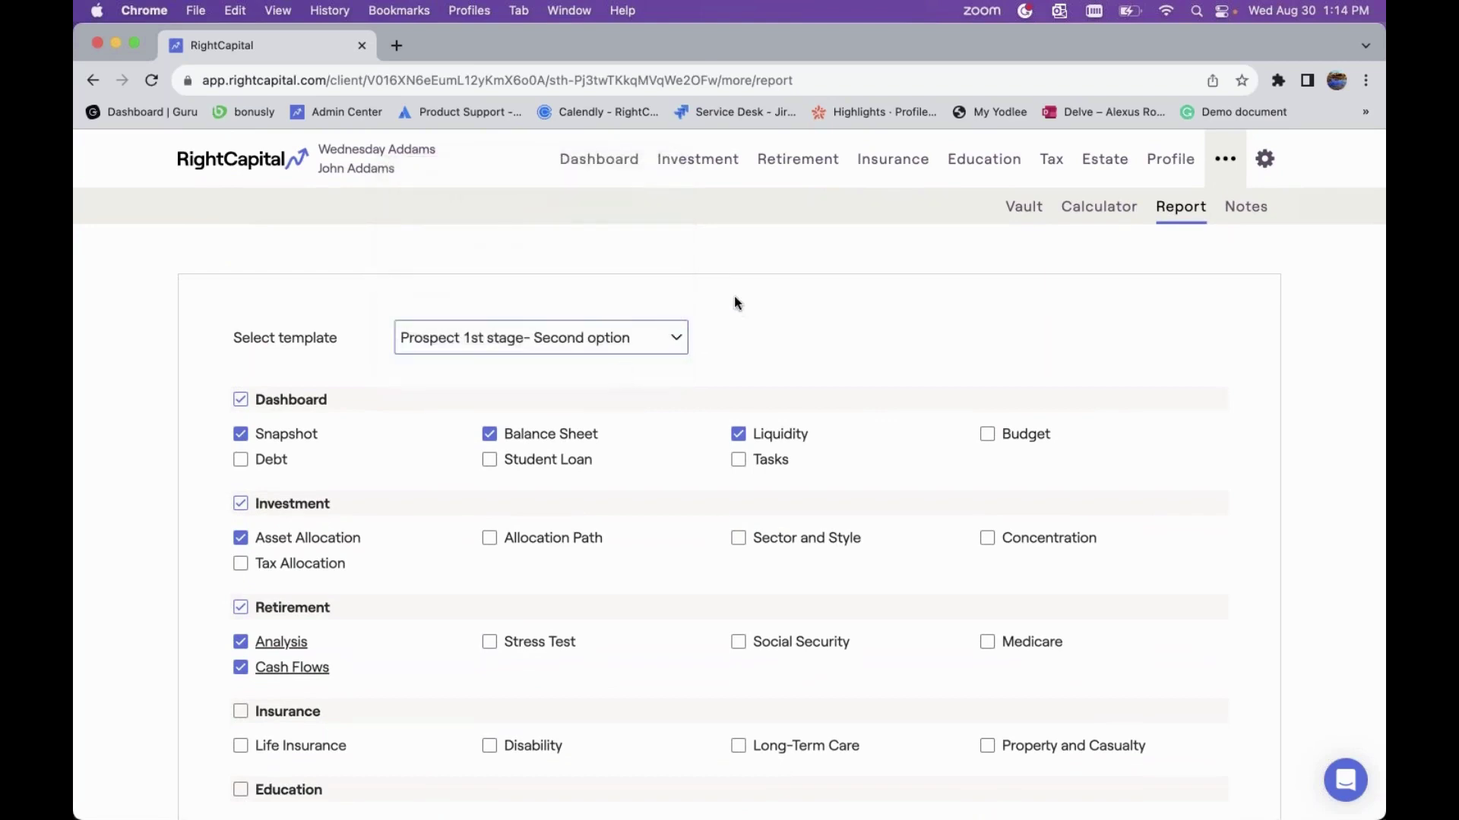
- Return to the advisor portal and open the Snapshot templates in the settings
left_click(256, 164)
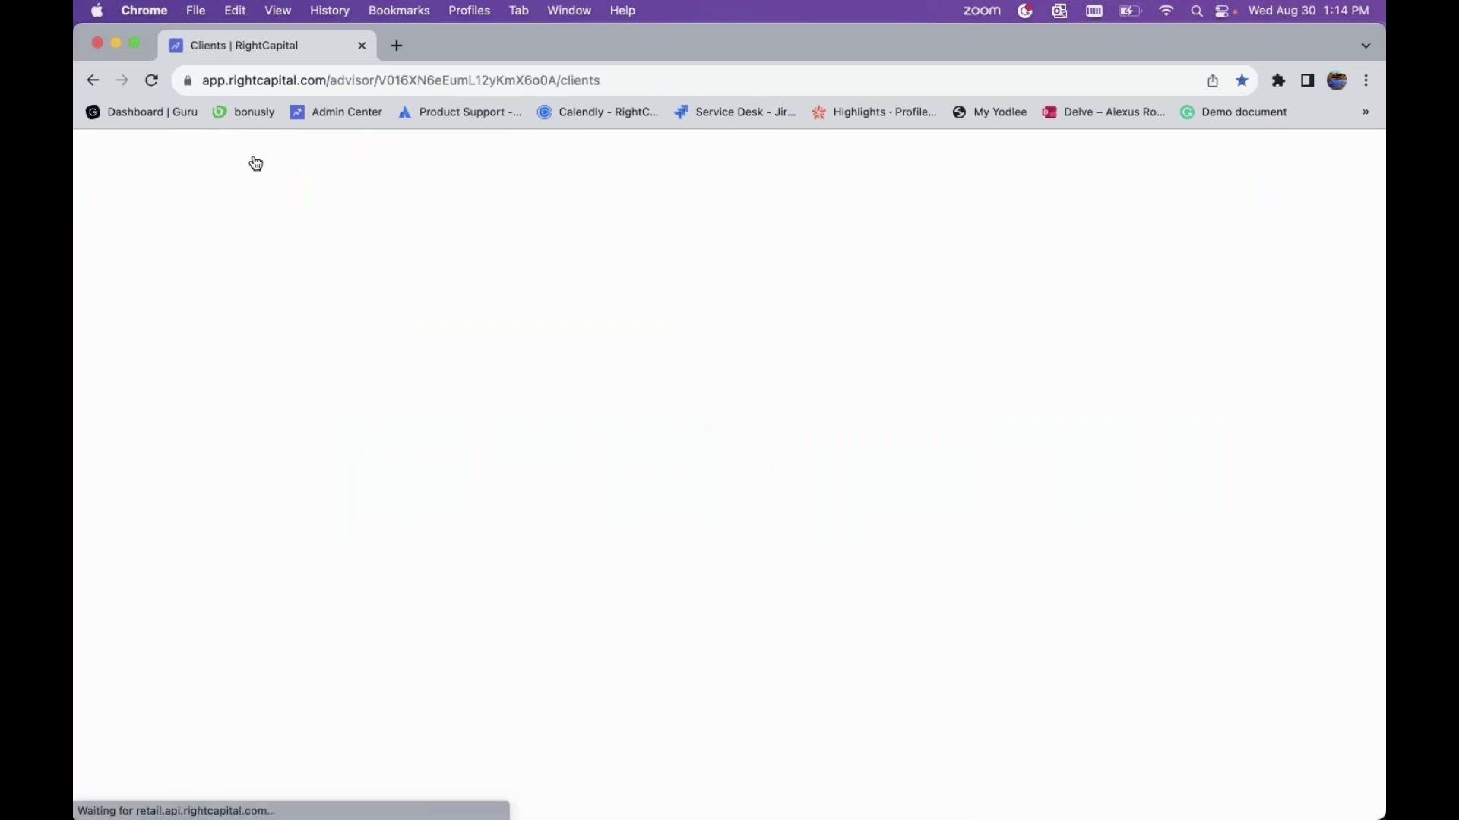
mouse_move(1269, 166)
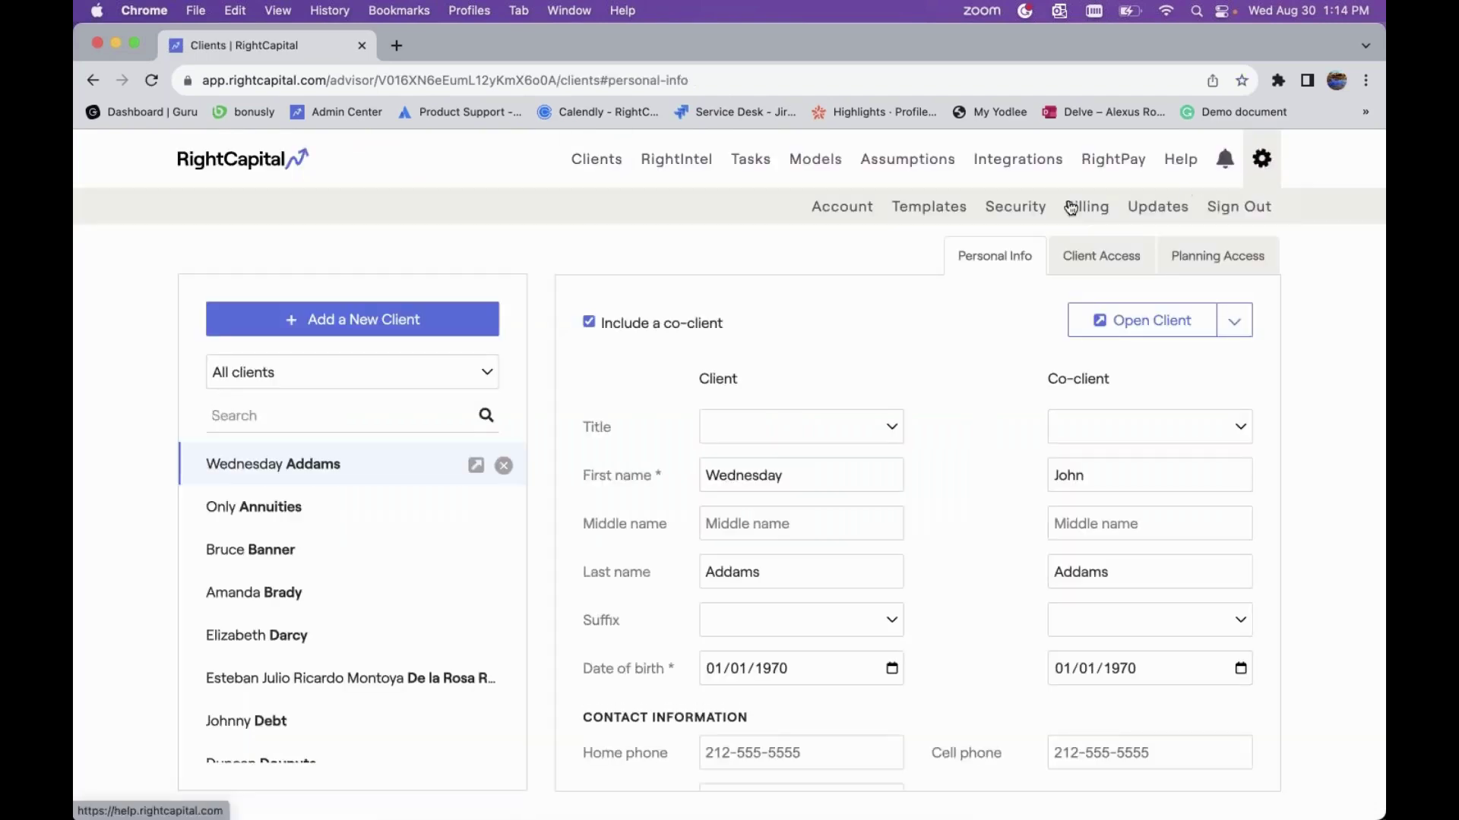
left_click(918, 216)
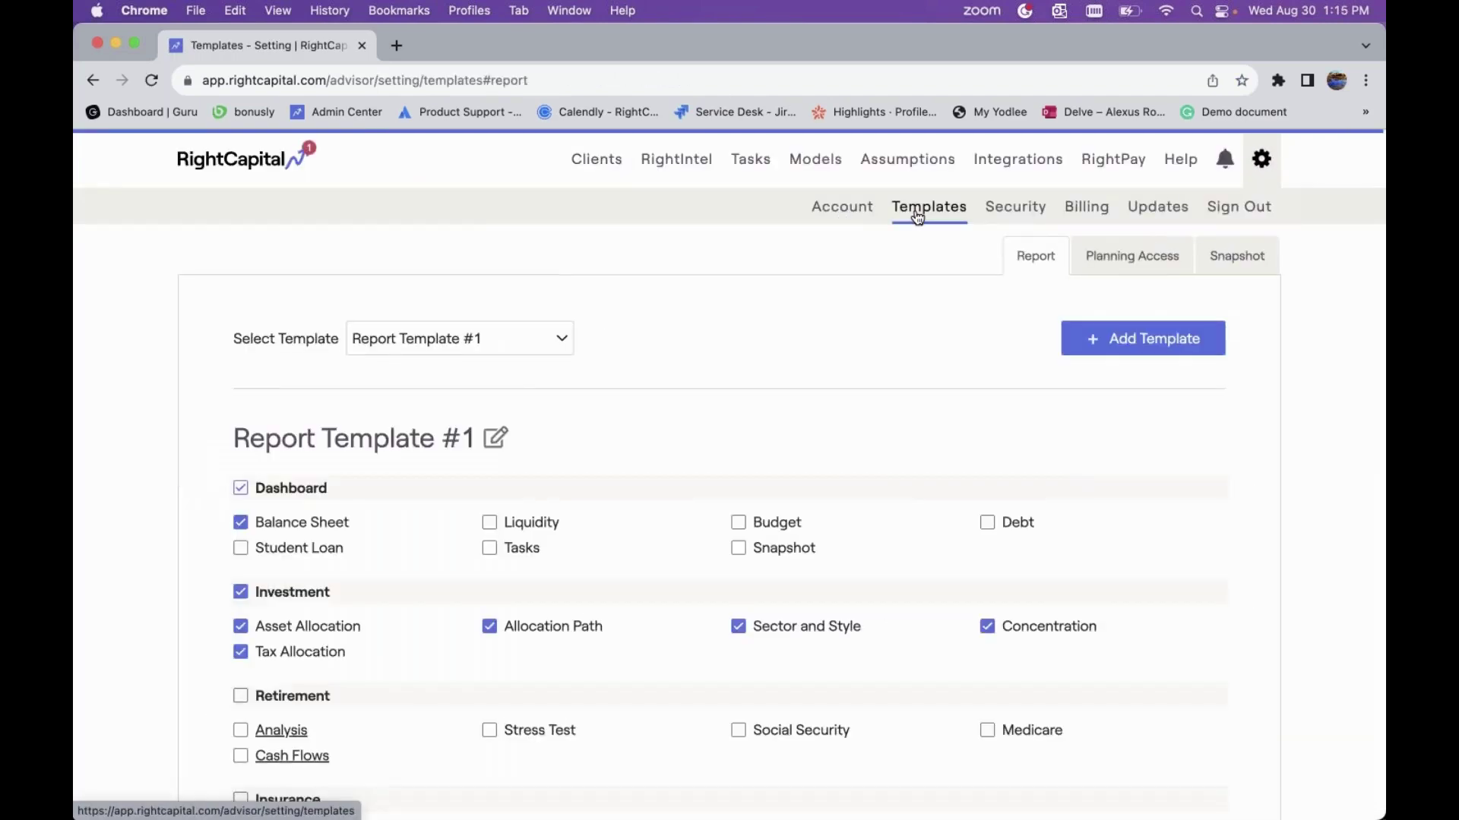
left_click(1249, 267)
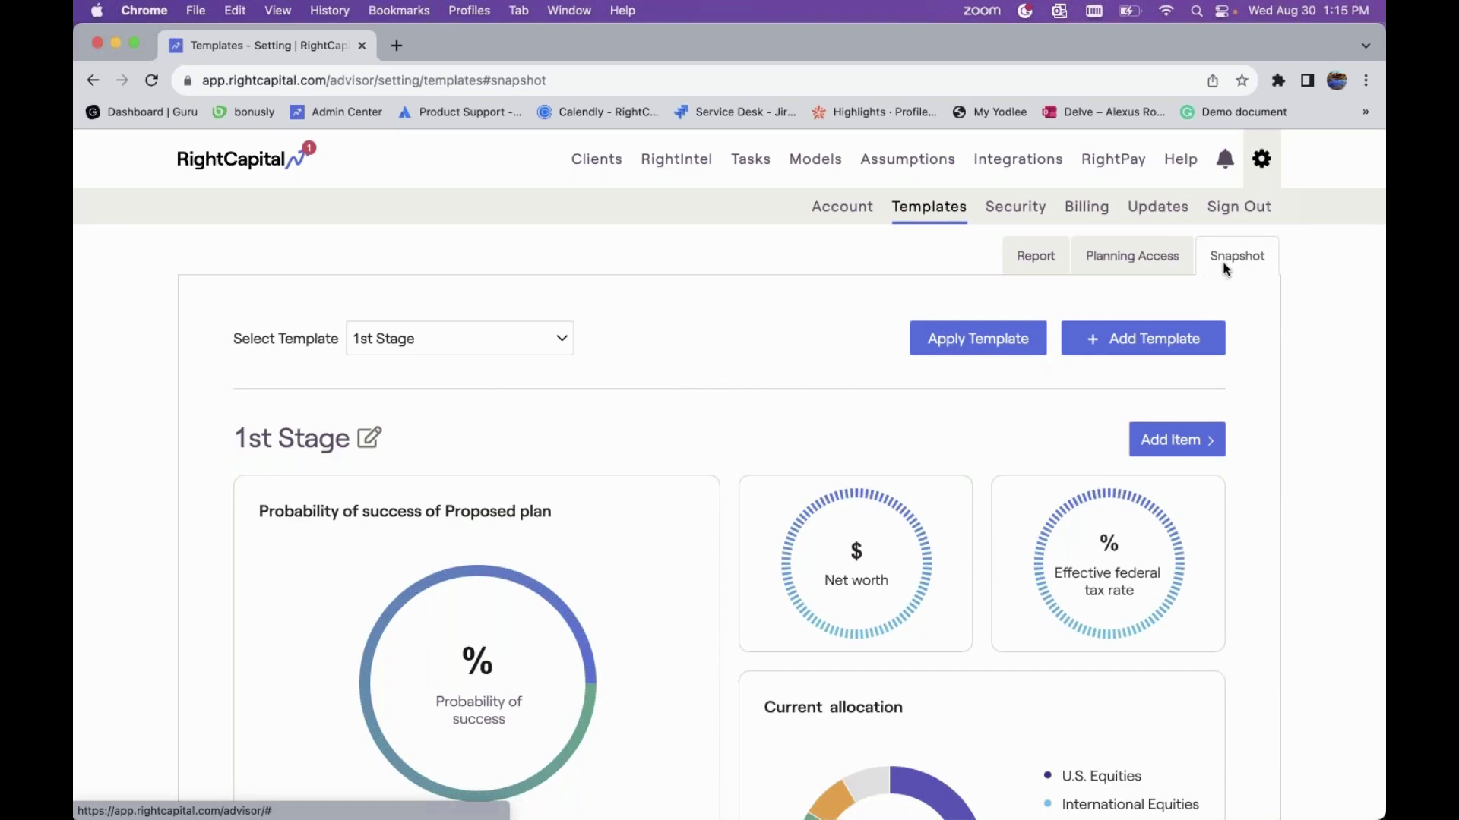
- Examine the widgets and layout of the 1st Stage snapshot template
scroll(585, 400, "down", 1)
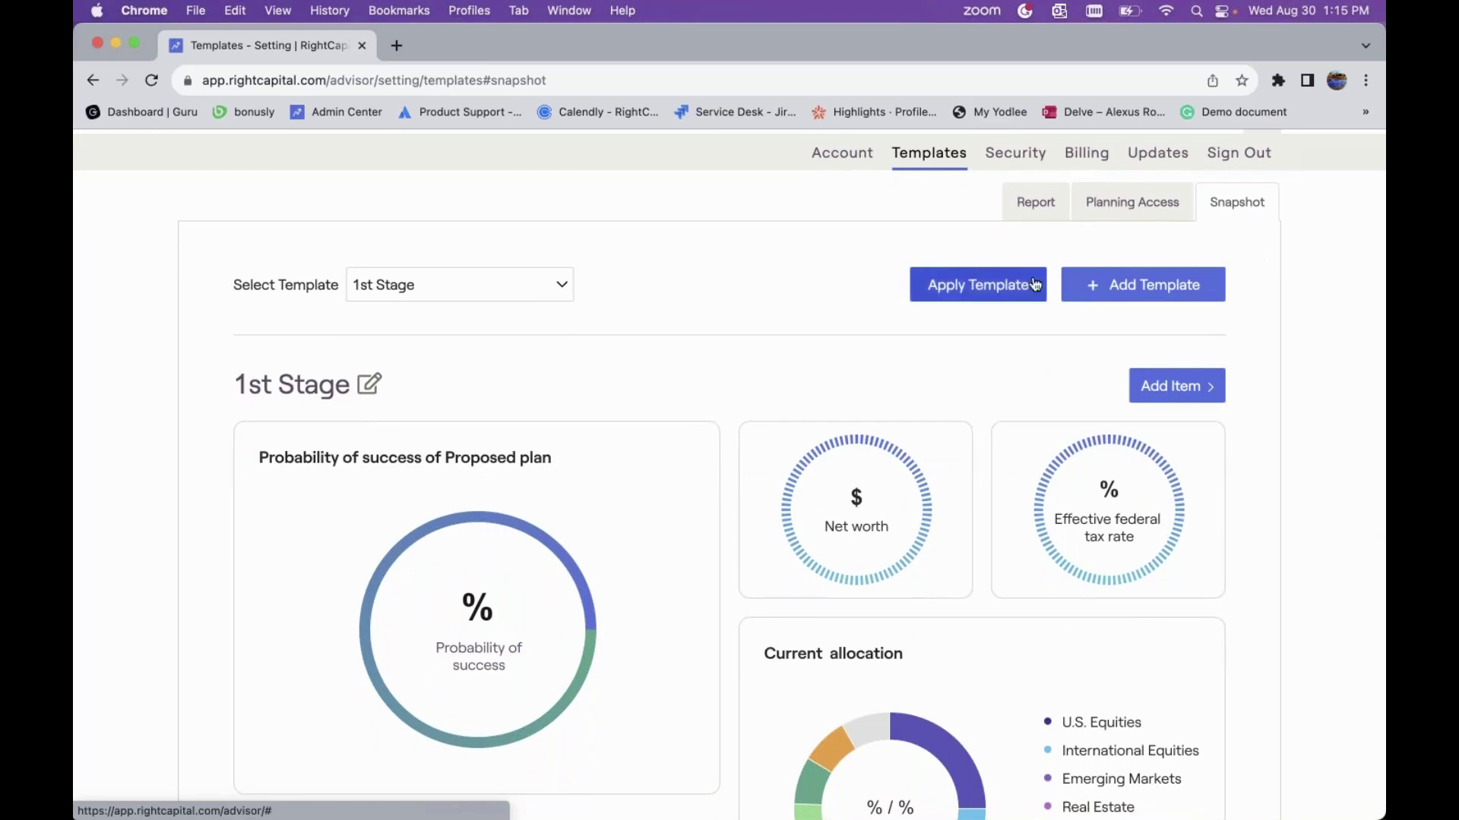
scroll(970, 368, "down", 1)
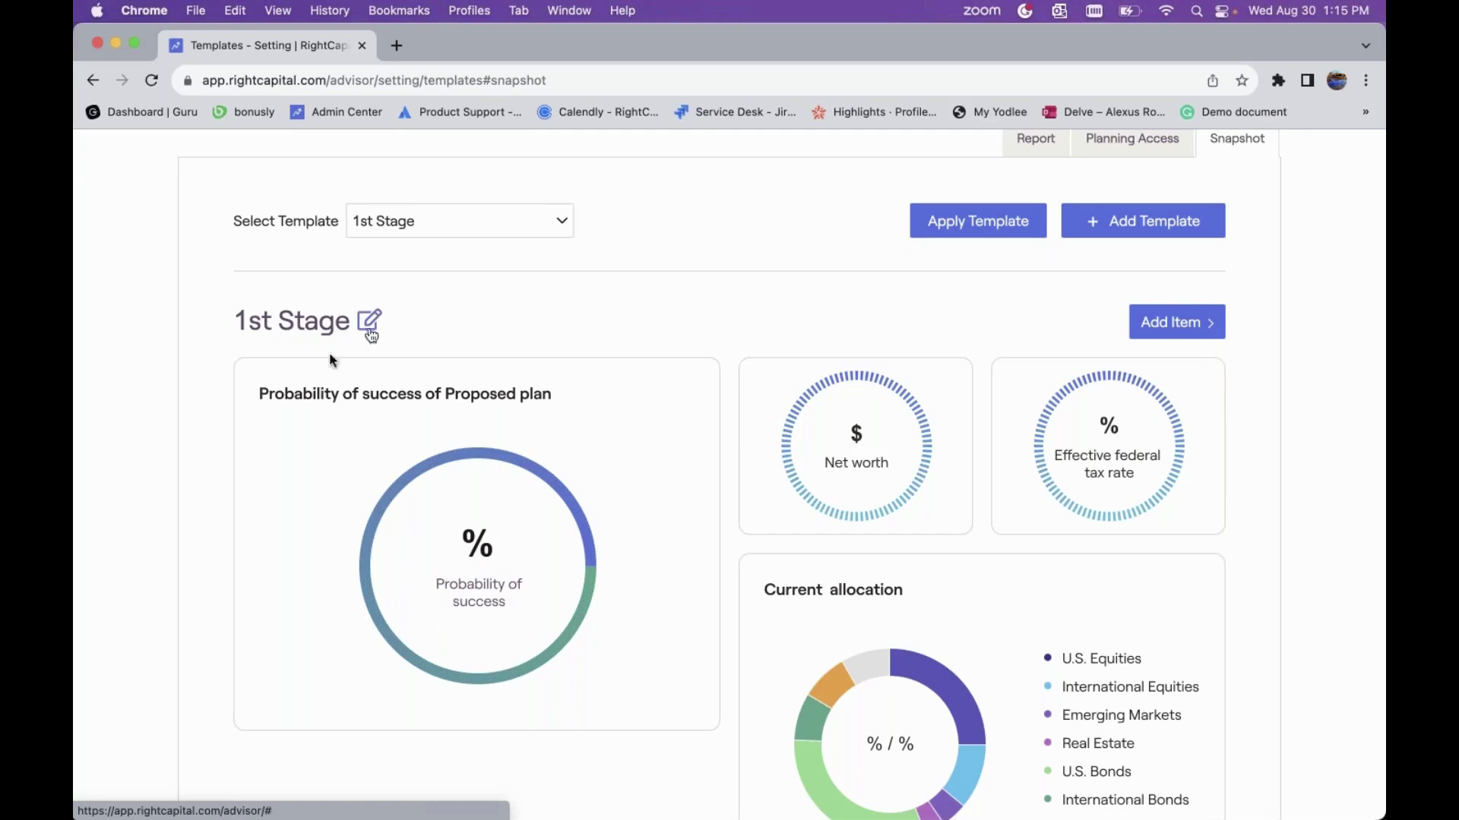
mouse_move(790, 520)
scroll(838, 497, "down", 2)
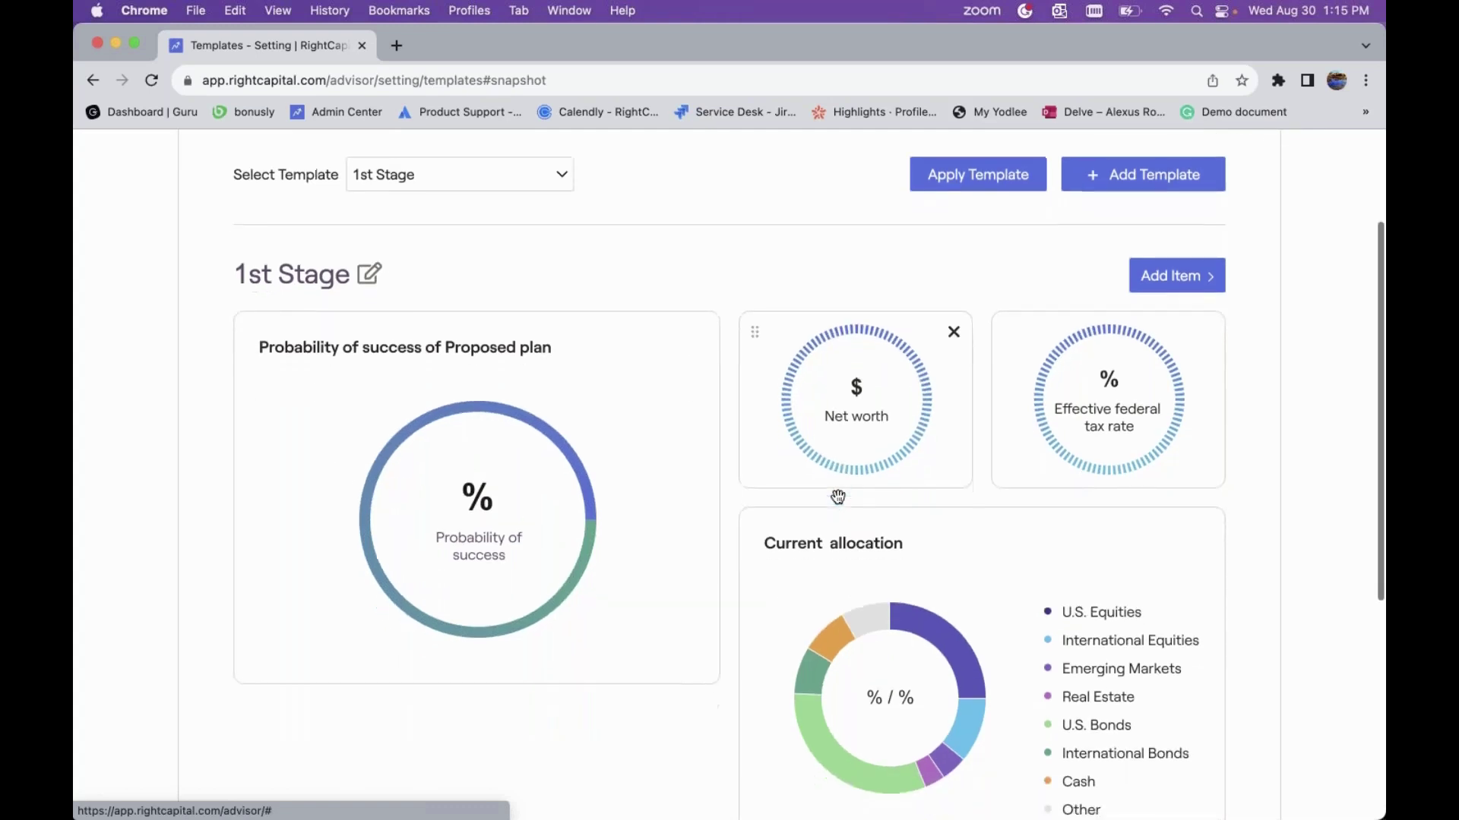
scroll(653, 370, "down", 1)
mouse_move(651, 368)
scroll(501, 361, "down", 2)
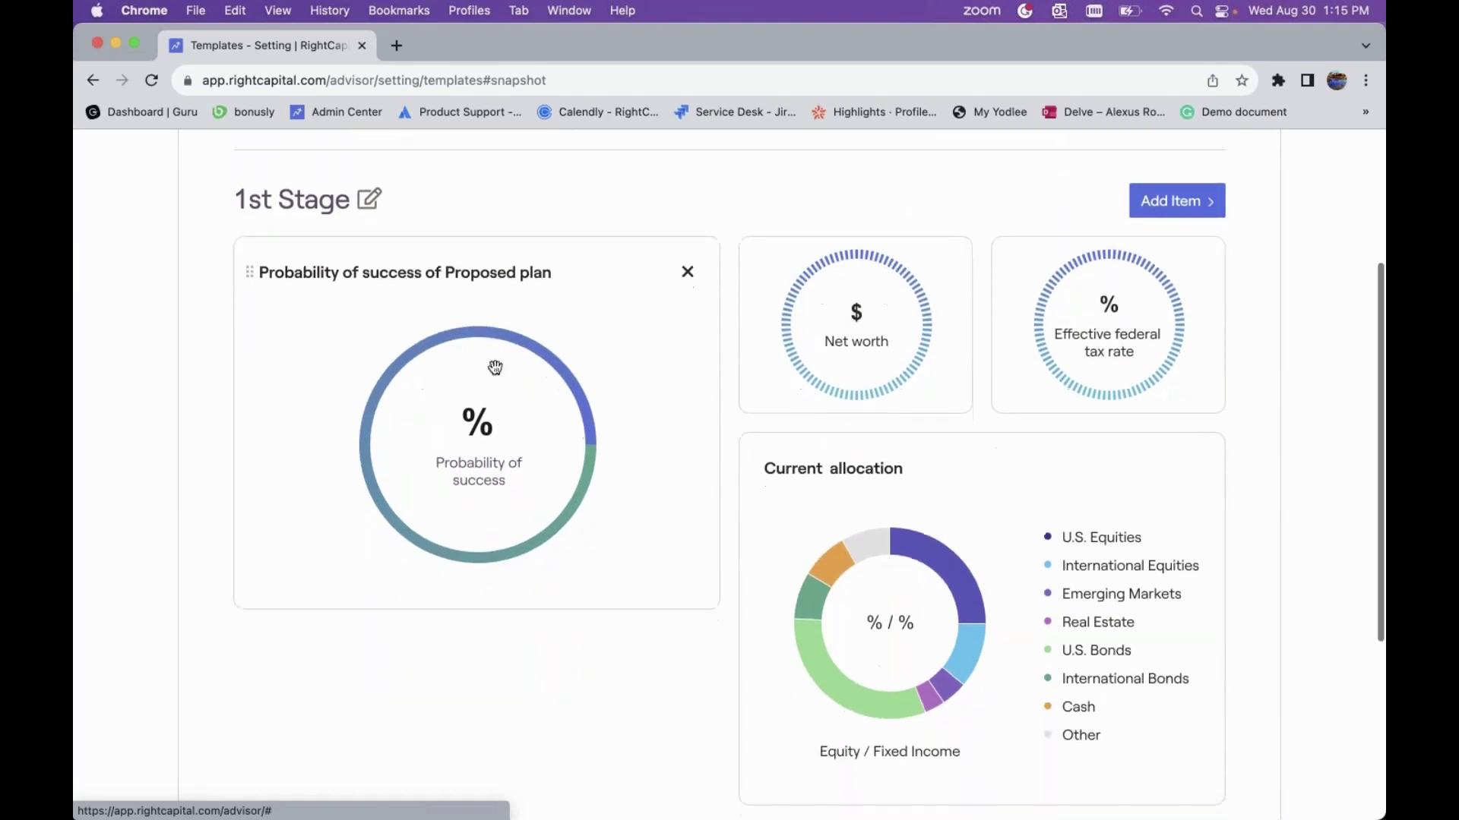
mouse_move(778, 280)
mouse_move(620, 397)
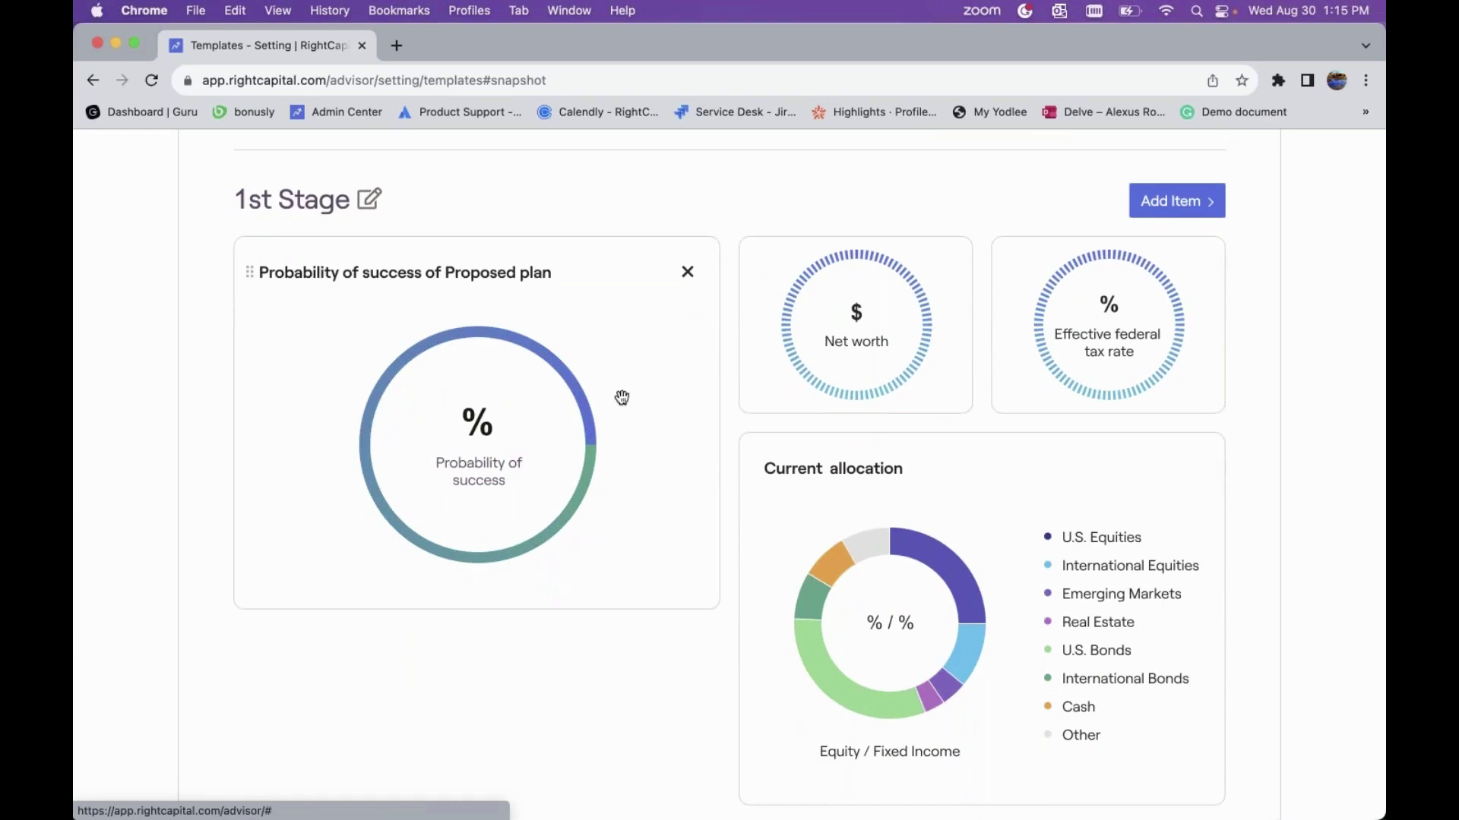
- Add a new snapshot template
scroll(623, 398, "up", 10)
left_click(1124, 325)
scroll(465, 384, "down", 2)
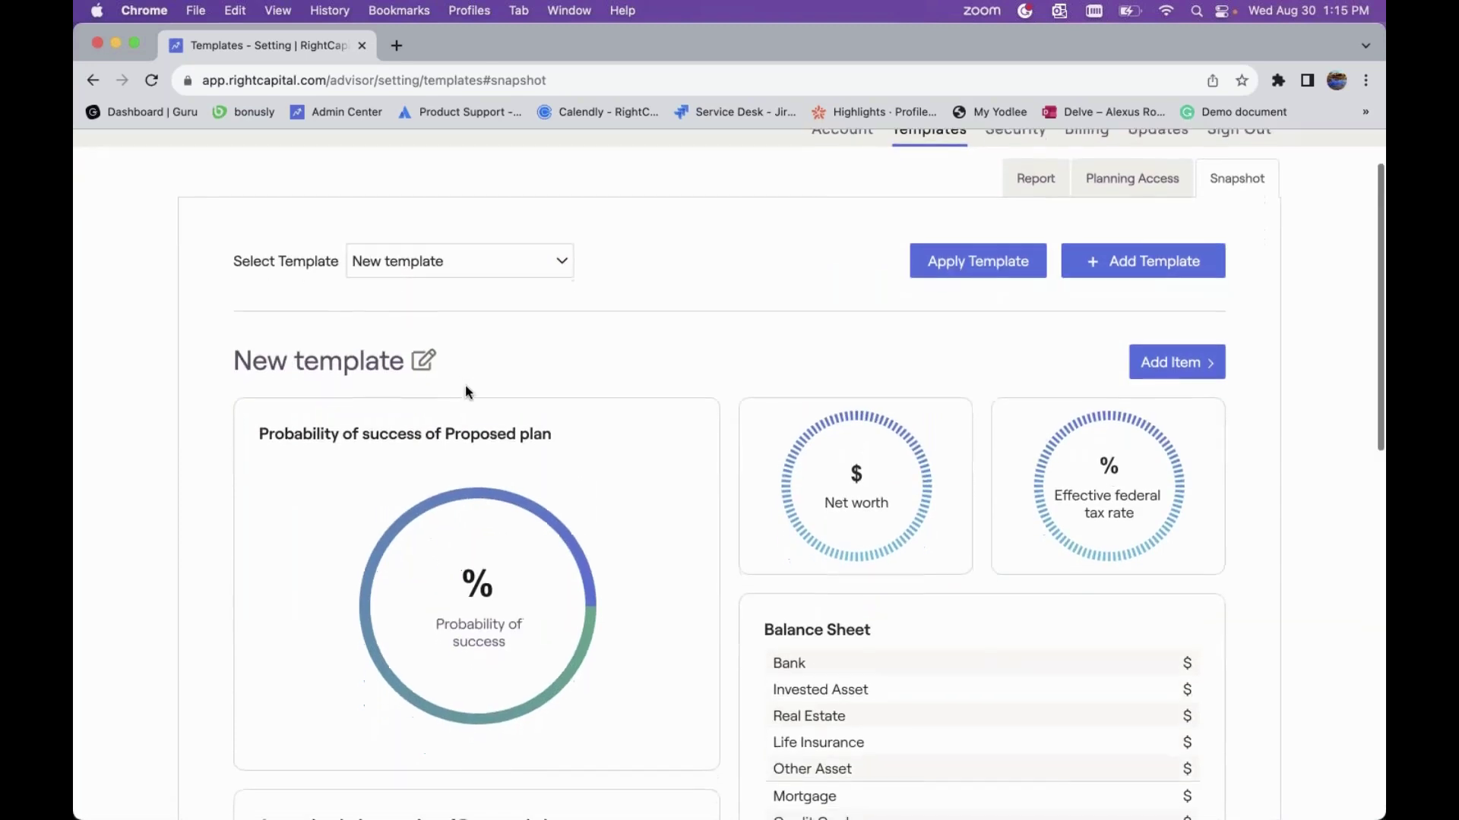
- Rename the new snapshot template as Phase 2
left_click(420, 364)
triple_click(369, 363)
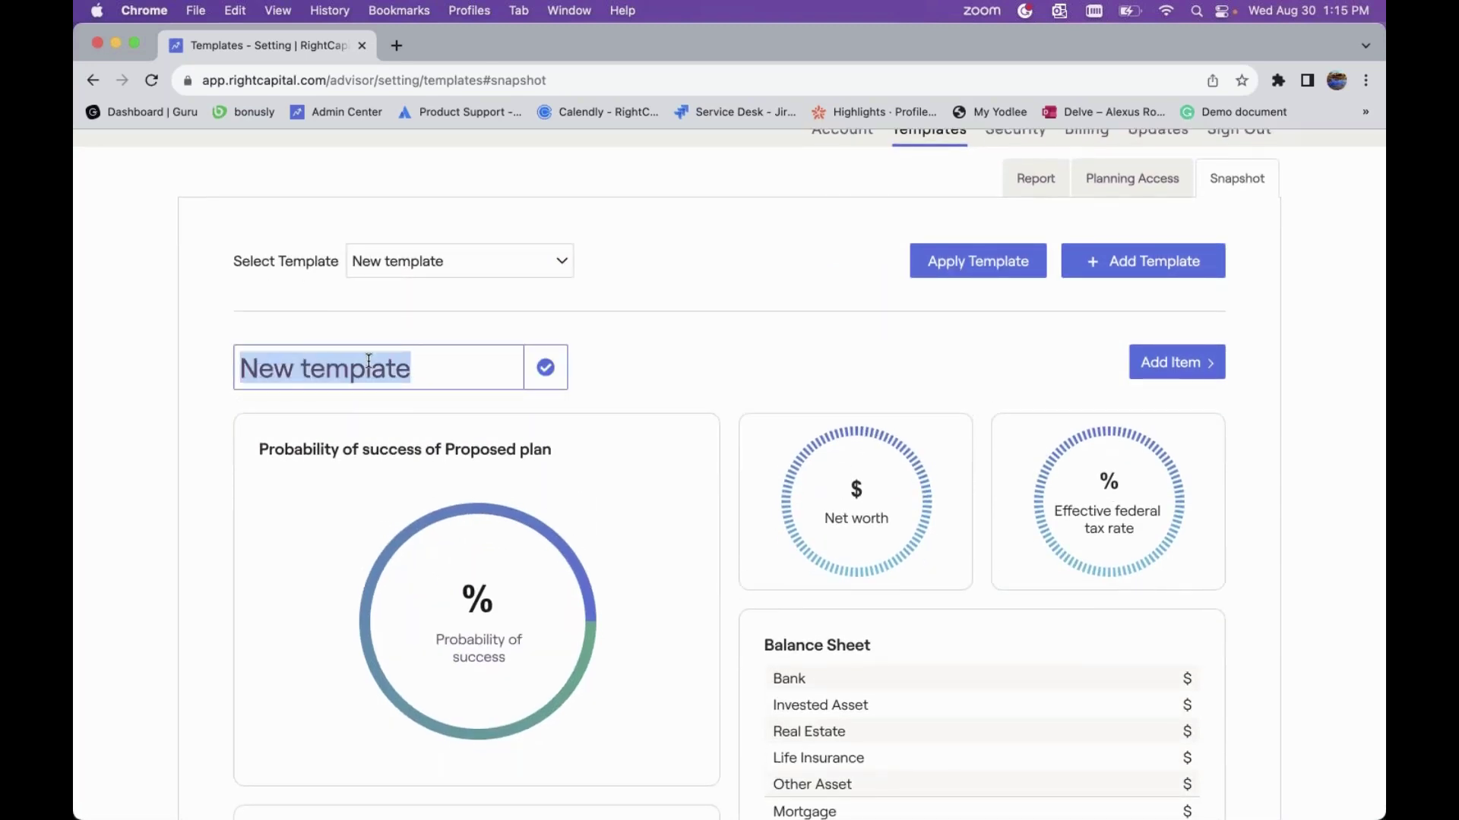
type("Phae")
key("BackSpace")
type("s")
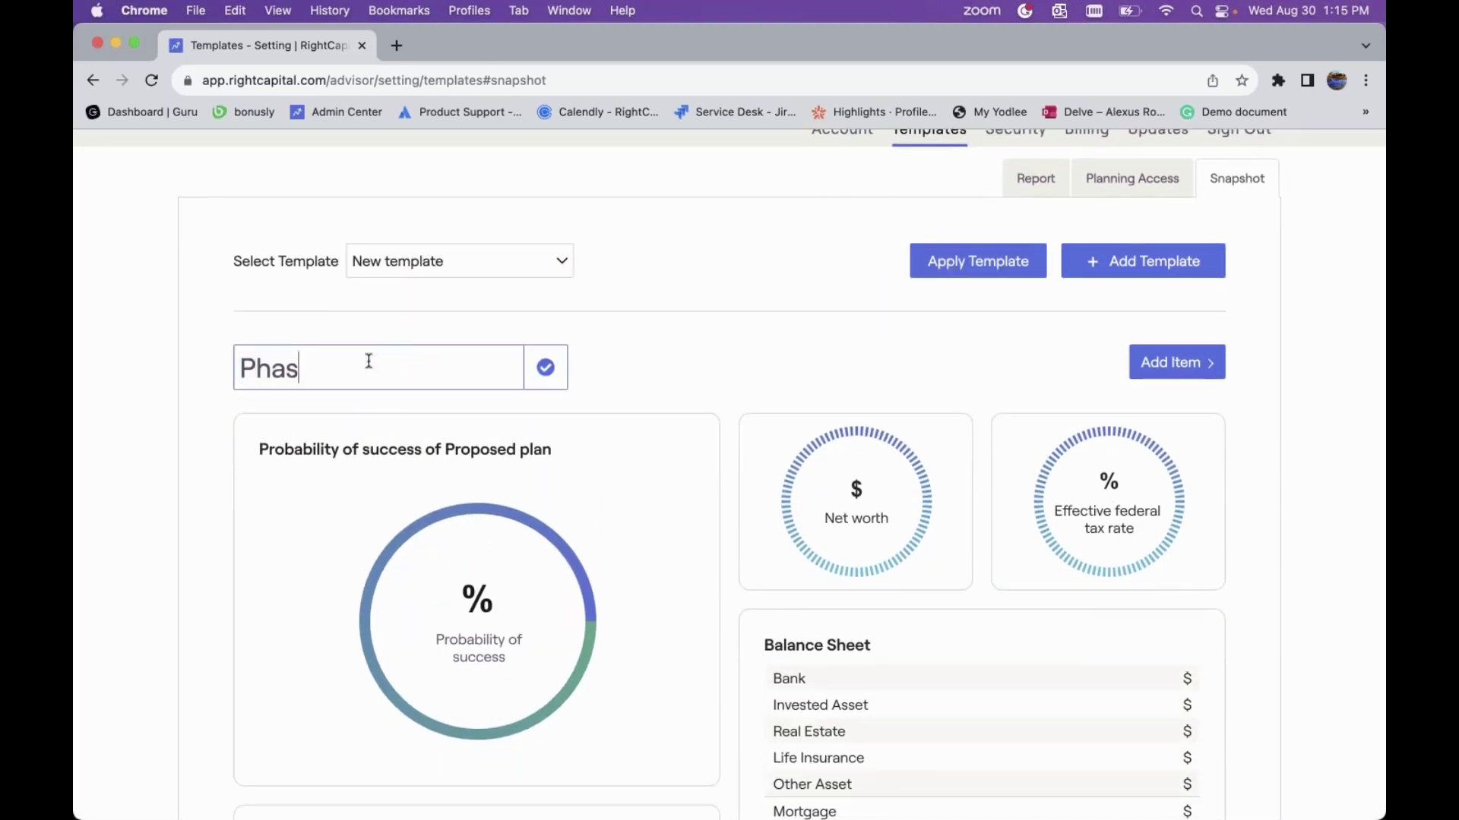
type("e 2")
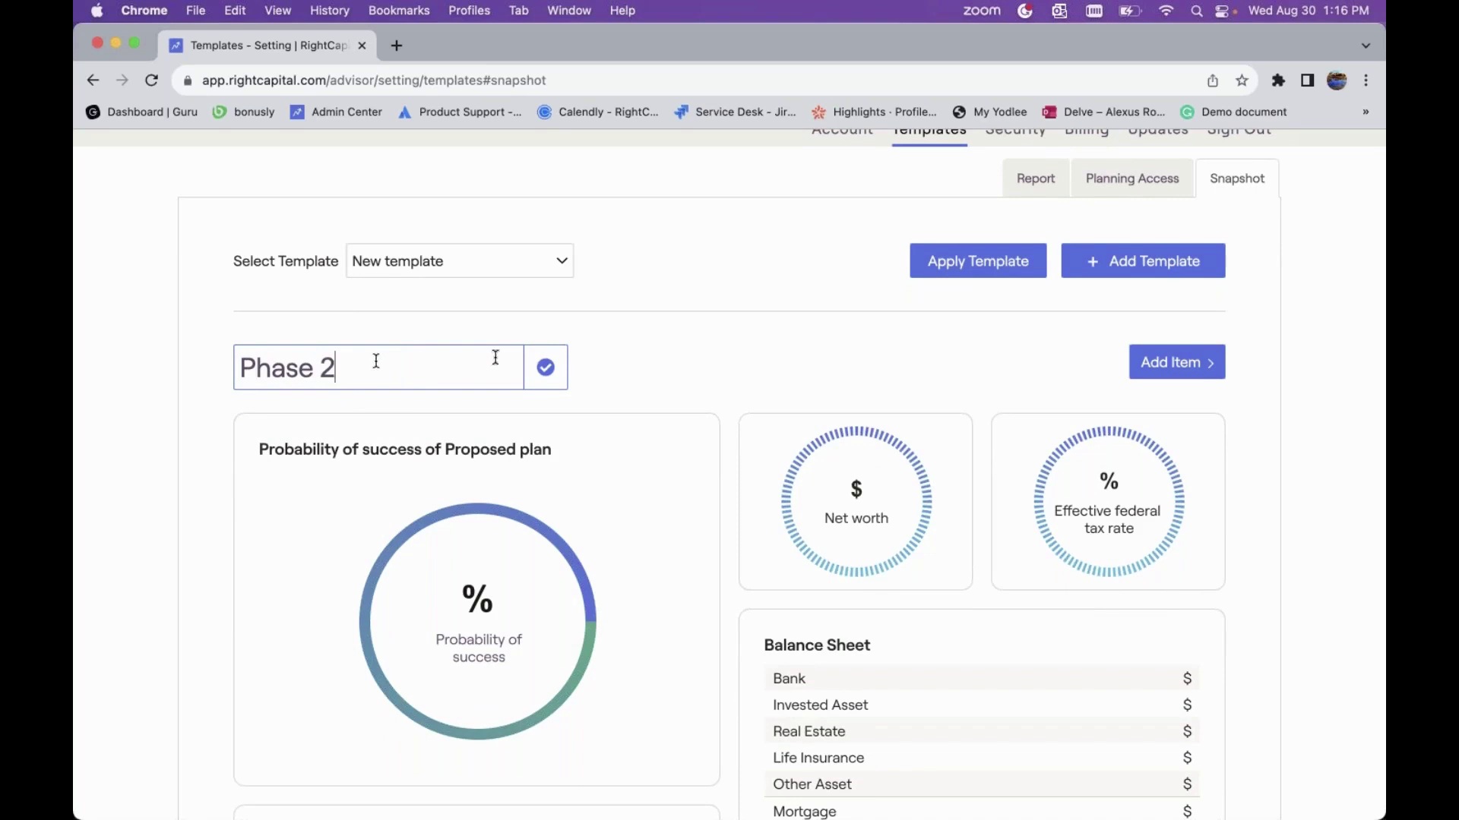
left_click(546, 368)
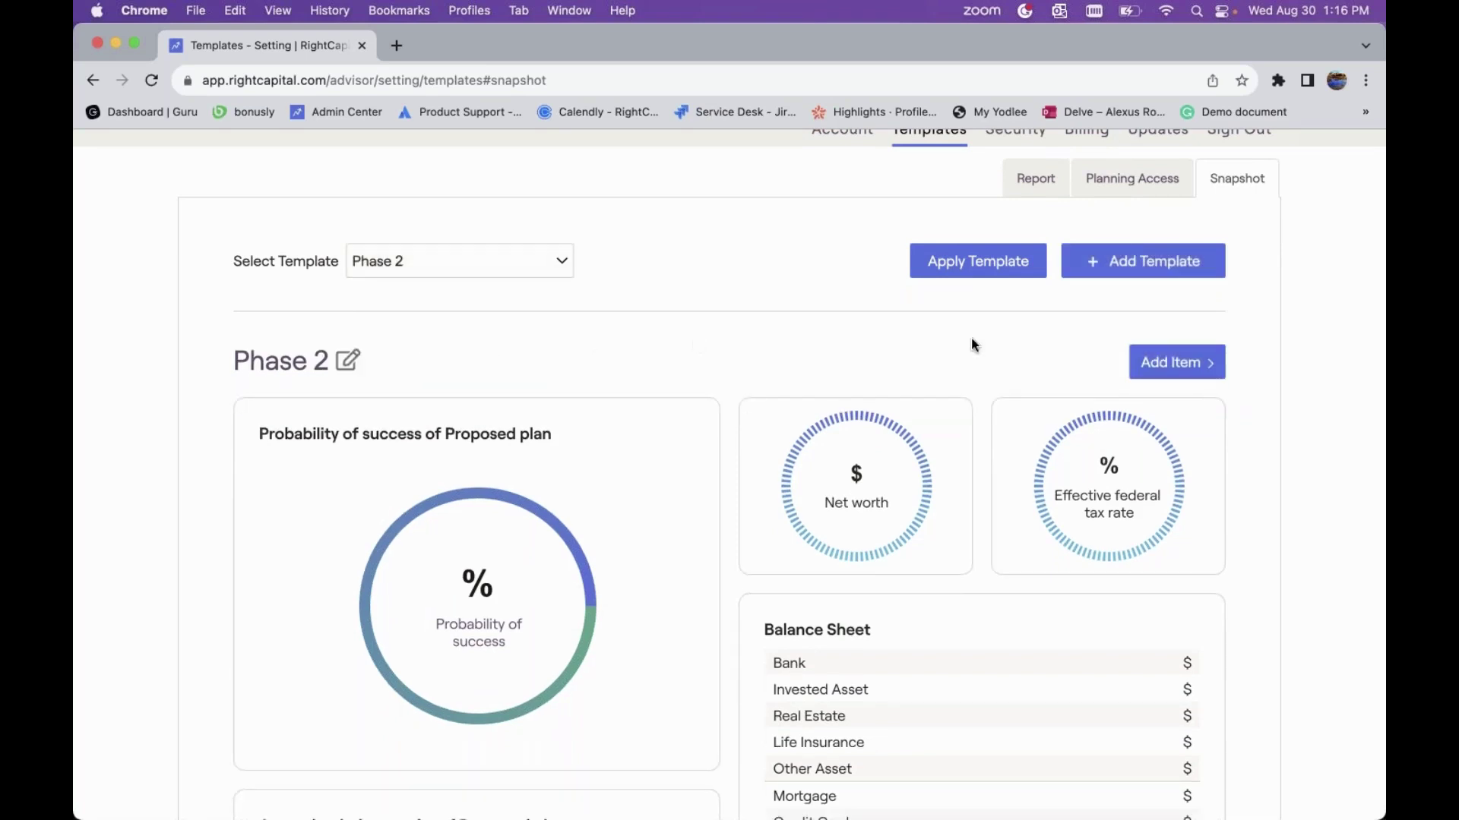
- Add the Historical net worth dashboard item to the Phase 2 template
scroll(1031, 339, "down", 2)
left_click(1163, 303)
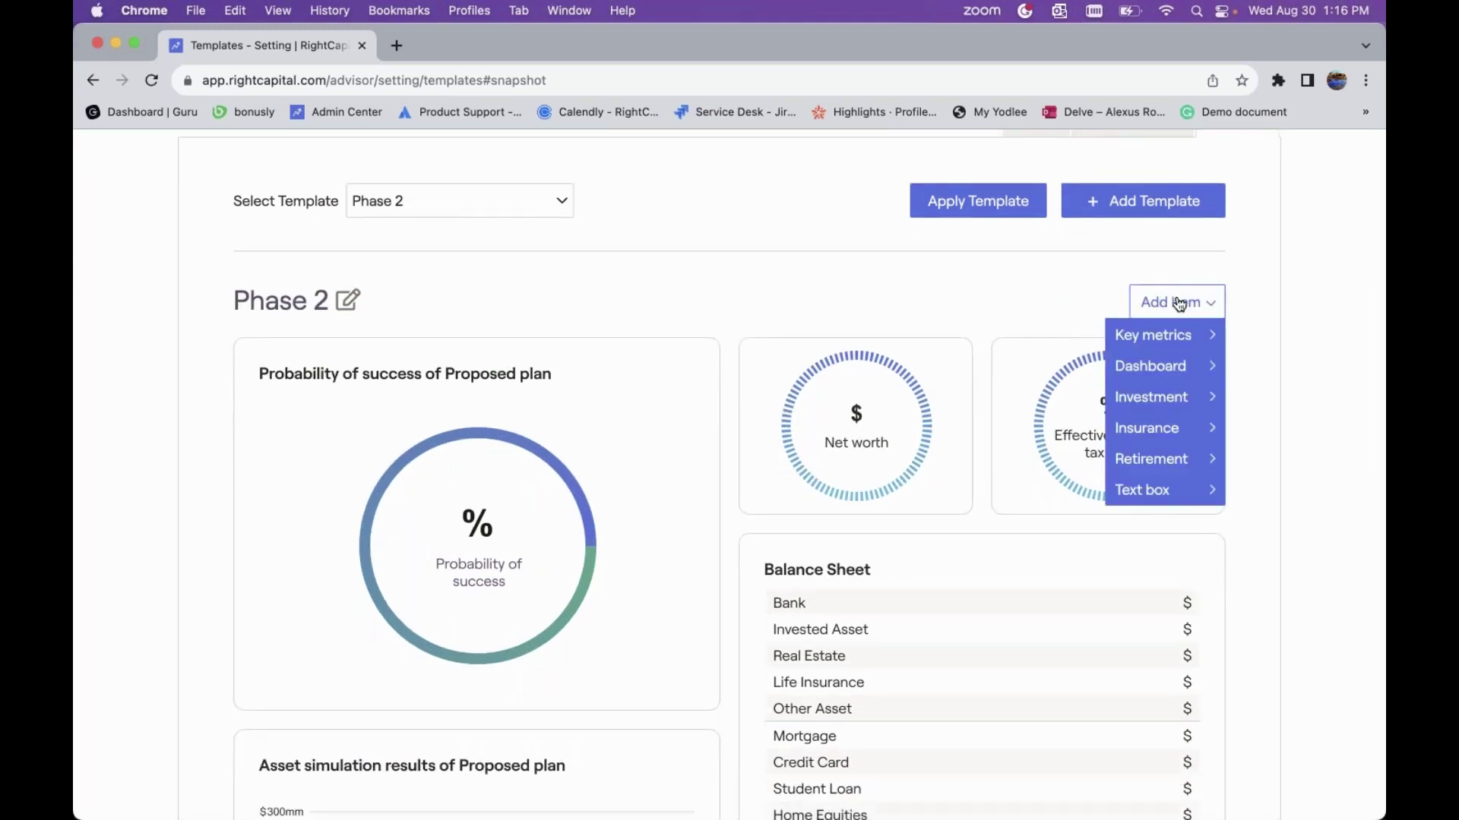
mouse_move(1188, 338)
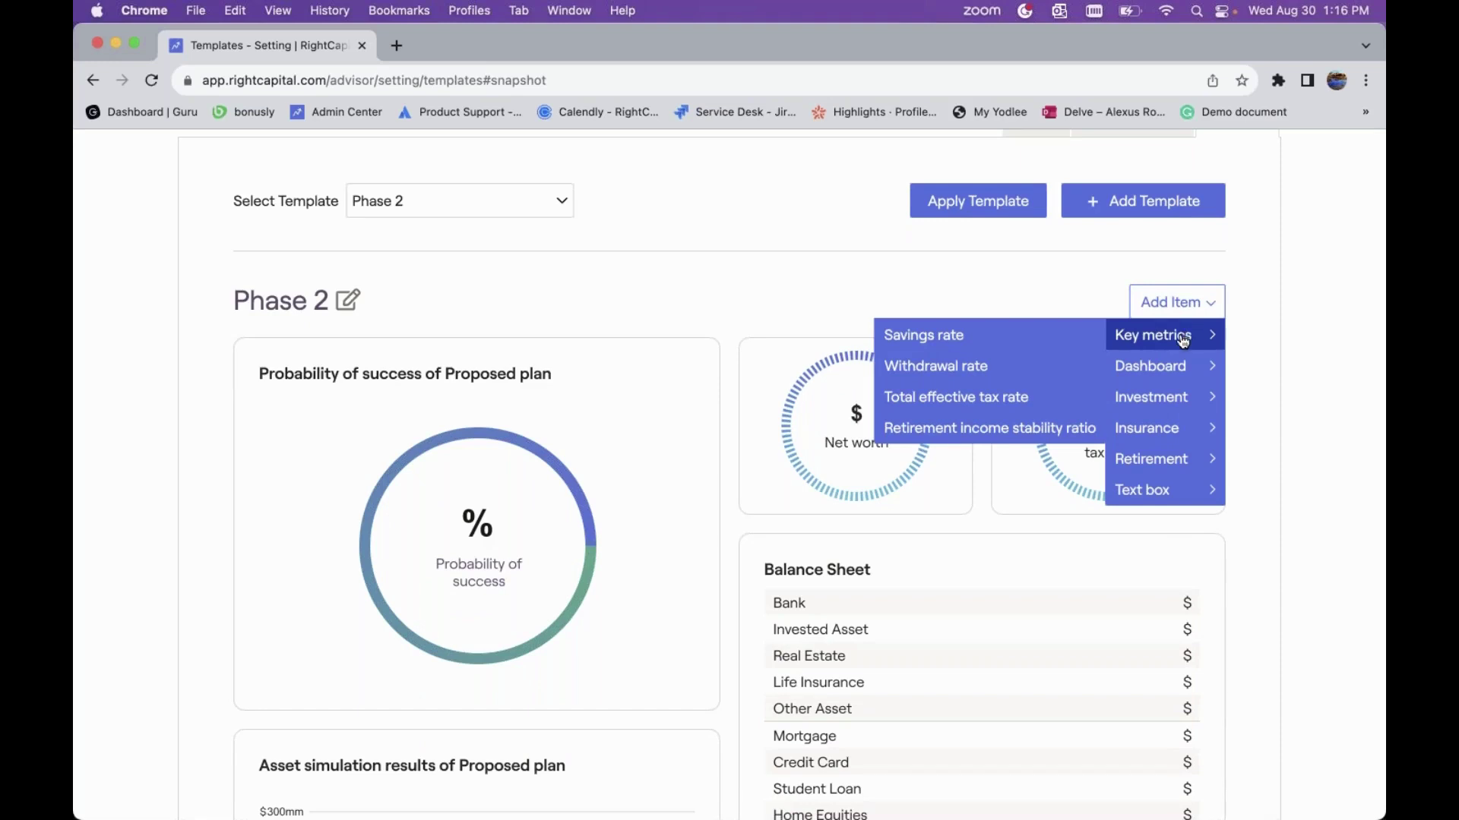
mouse_move(1172, 376)
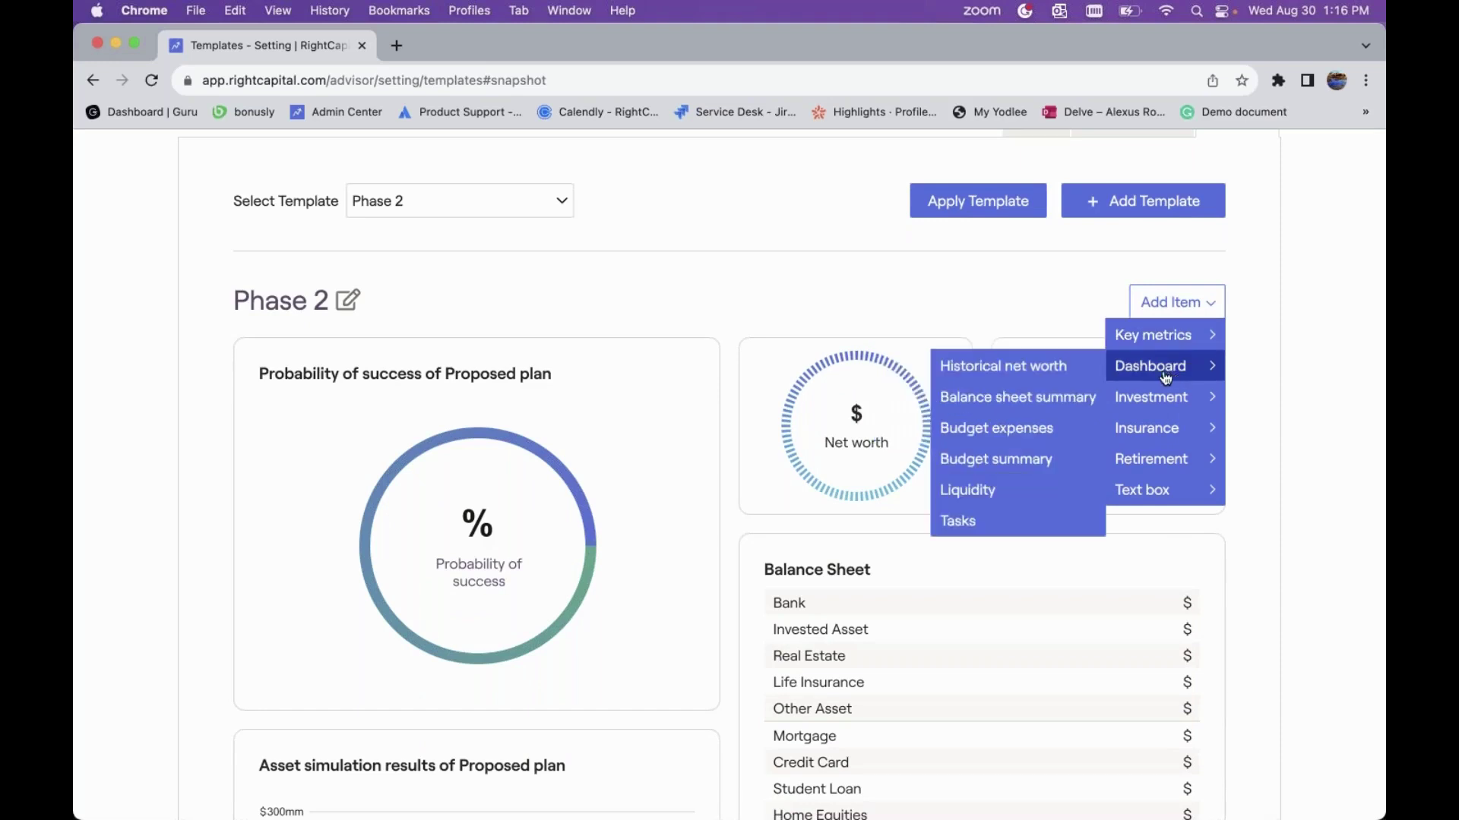
left_click(1058, 374)
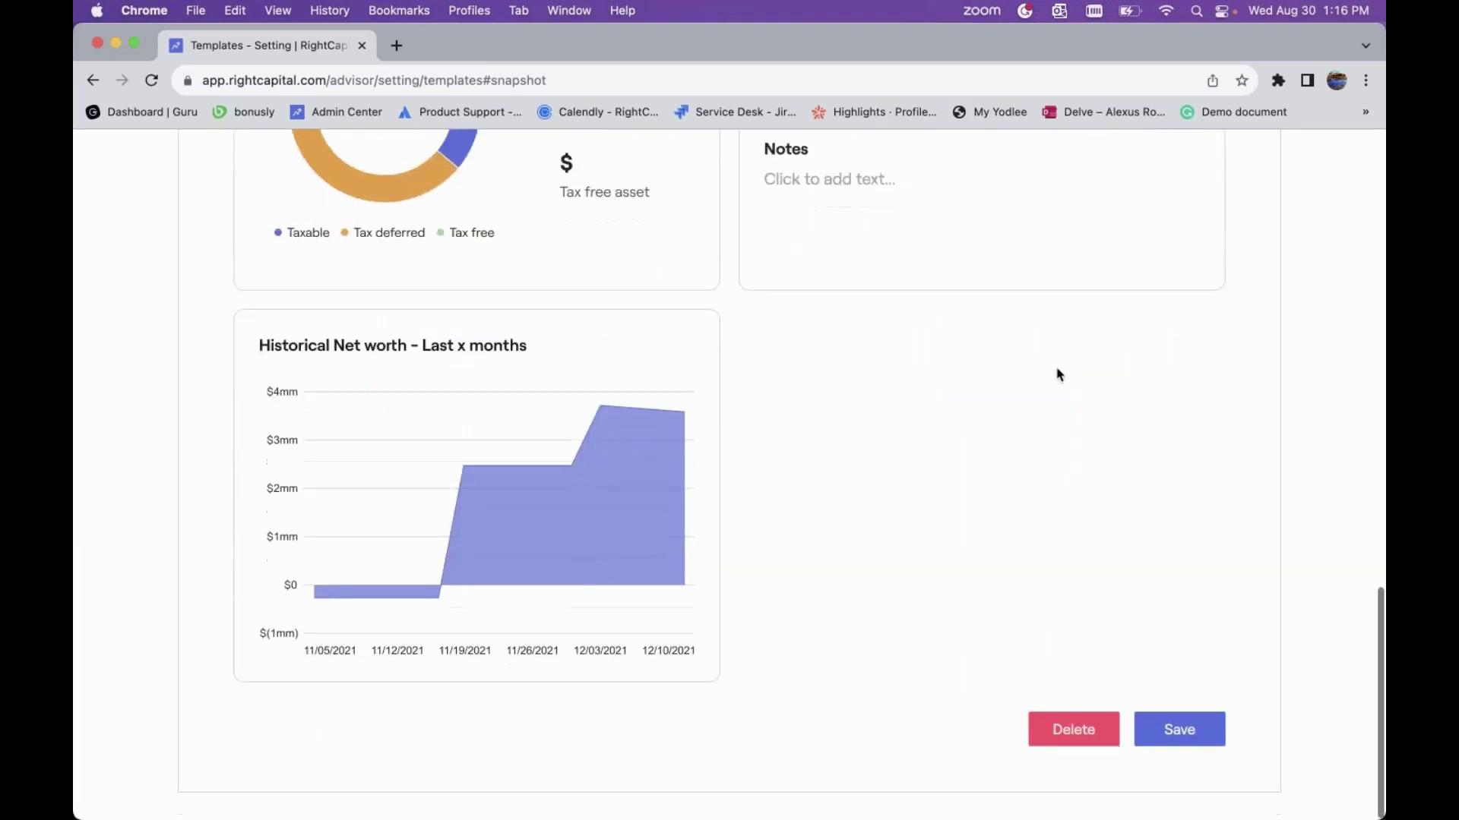
- Add the Income sources retirement item to the Phase 2 template
scroll(1058, 374, "up", 10)
scroll(1058, 374, "up", 10)
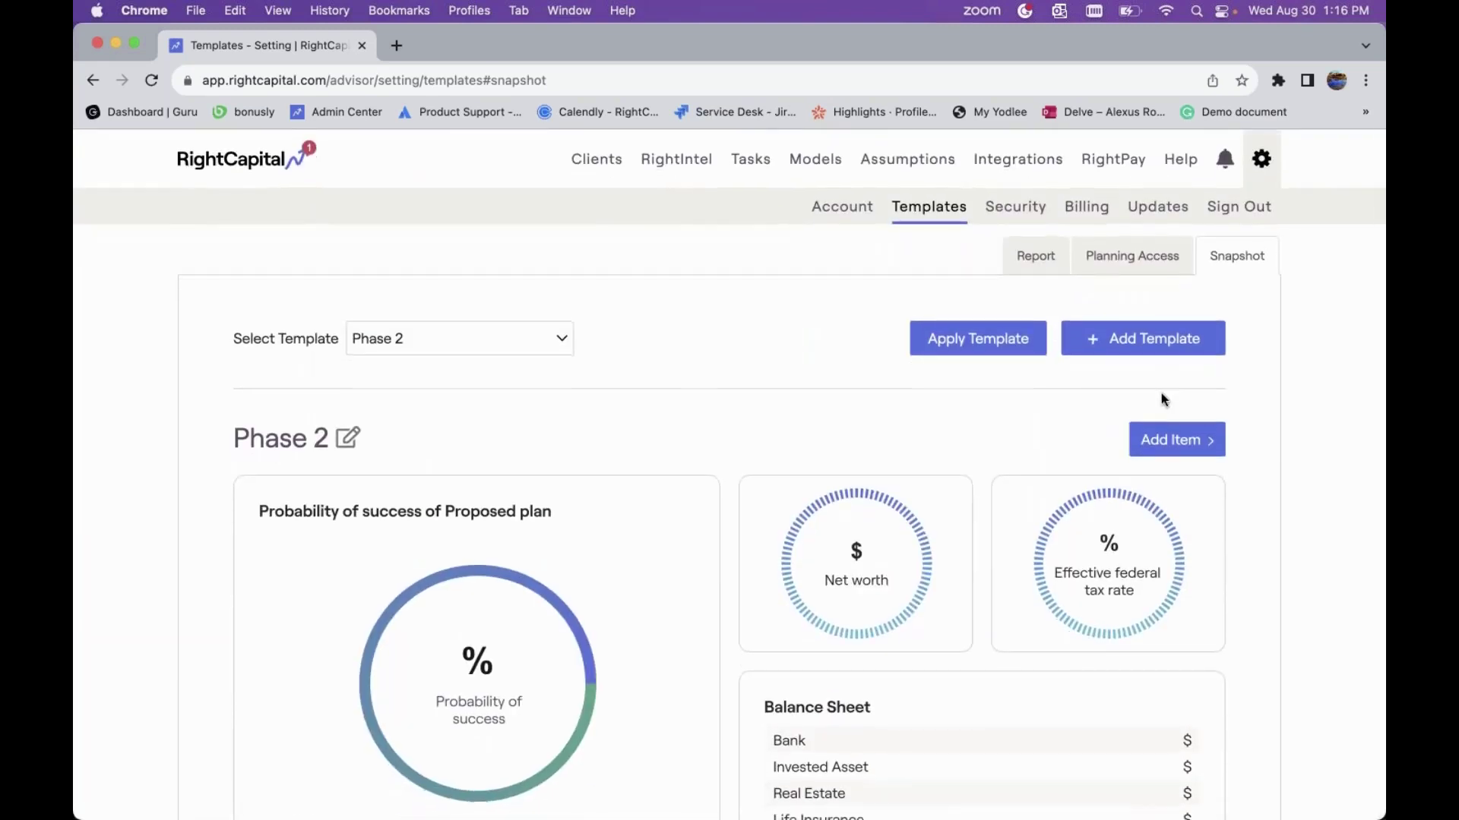
left_click(1175, 440)
mouse_move(1127, 627)
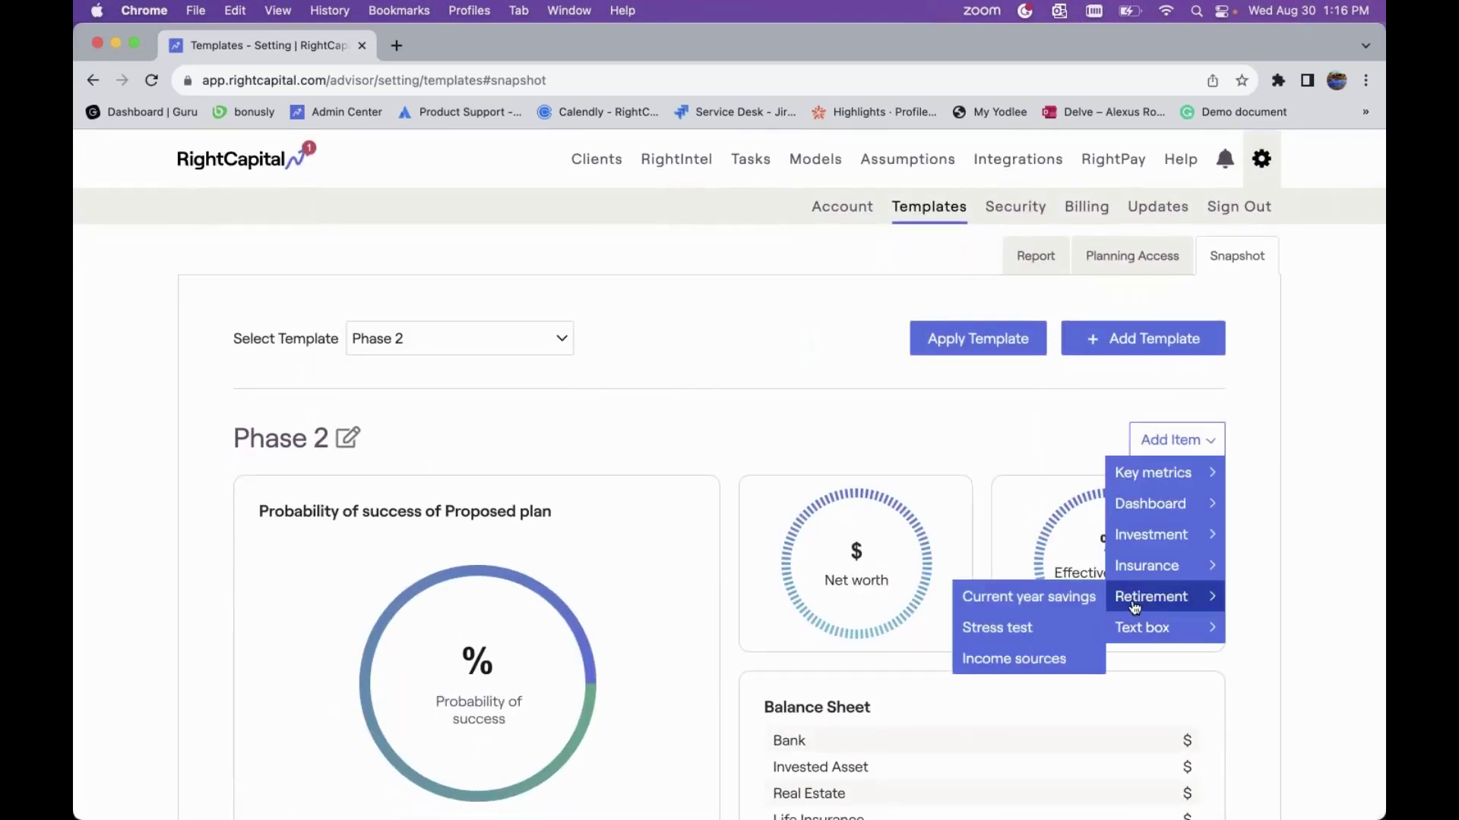
left_click(1016, 652)
- Add a half-size text box to the Phase 2 template
scroll(1011, 505, "up", 5)
scroll(1011, 505, "up", 10)
left_click(1176, 439)
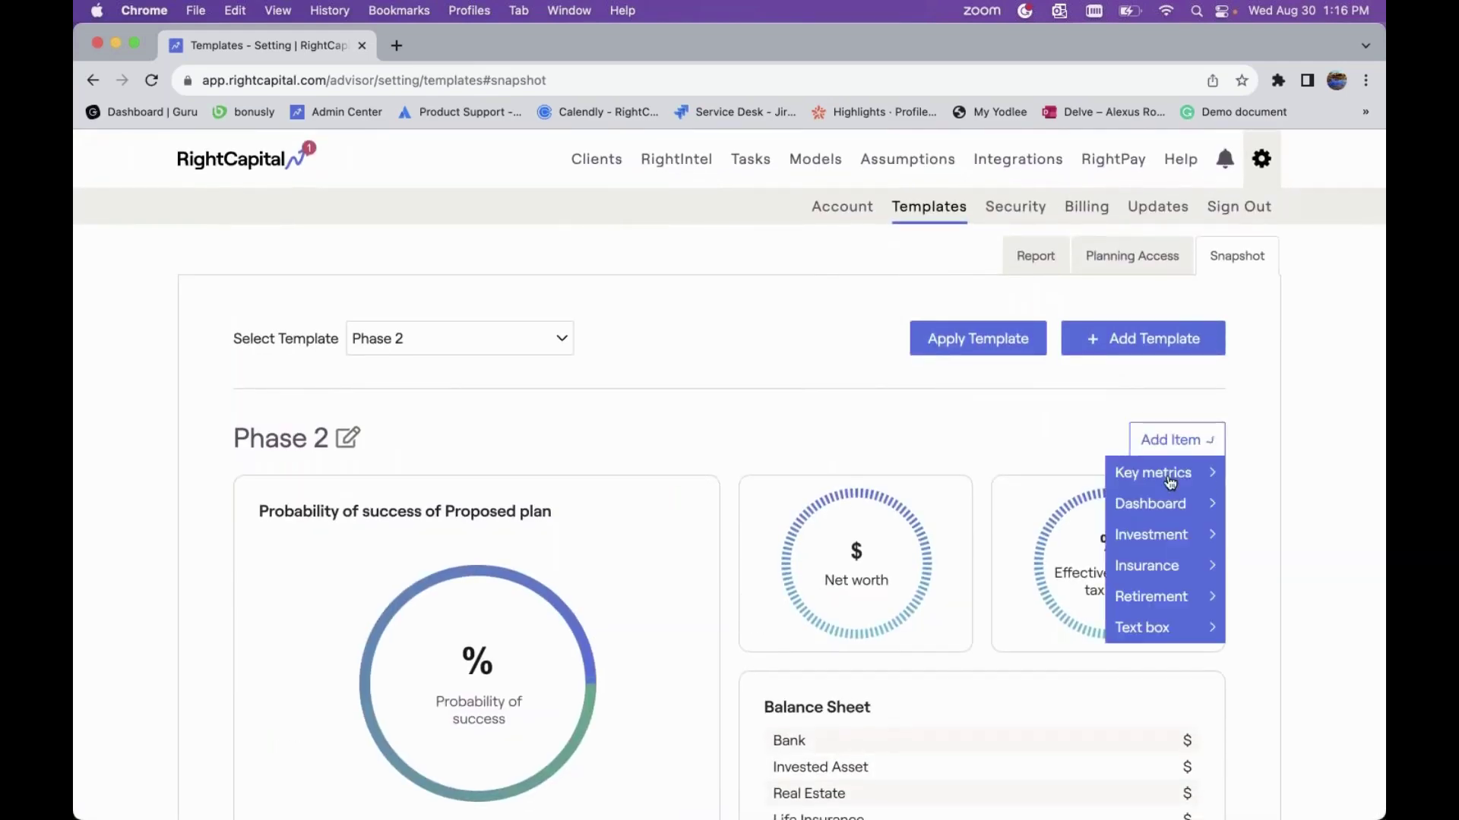
mouse_move(1172, 592)
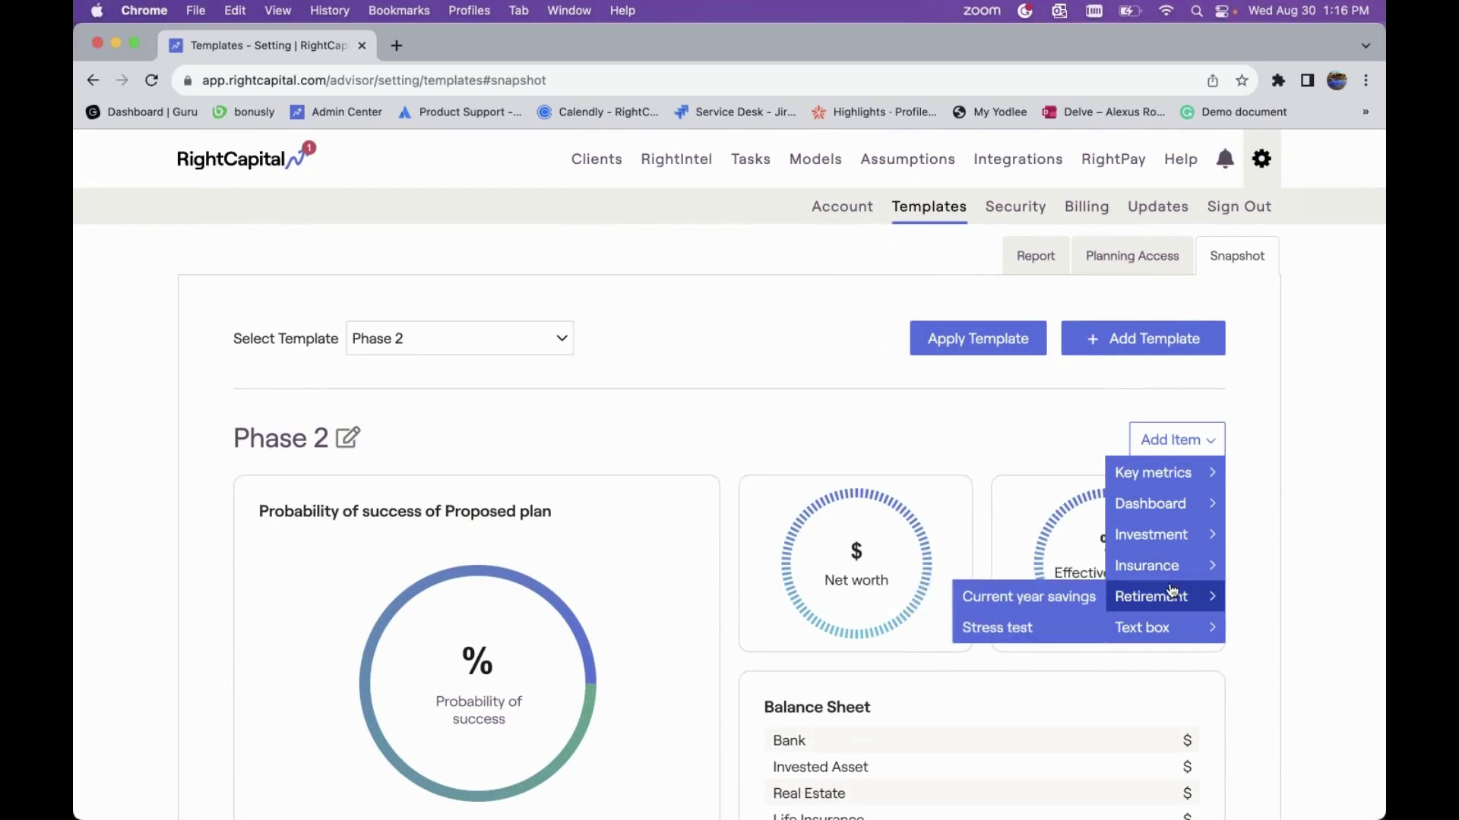
mouse_move(1168, 625)
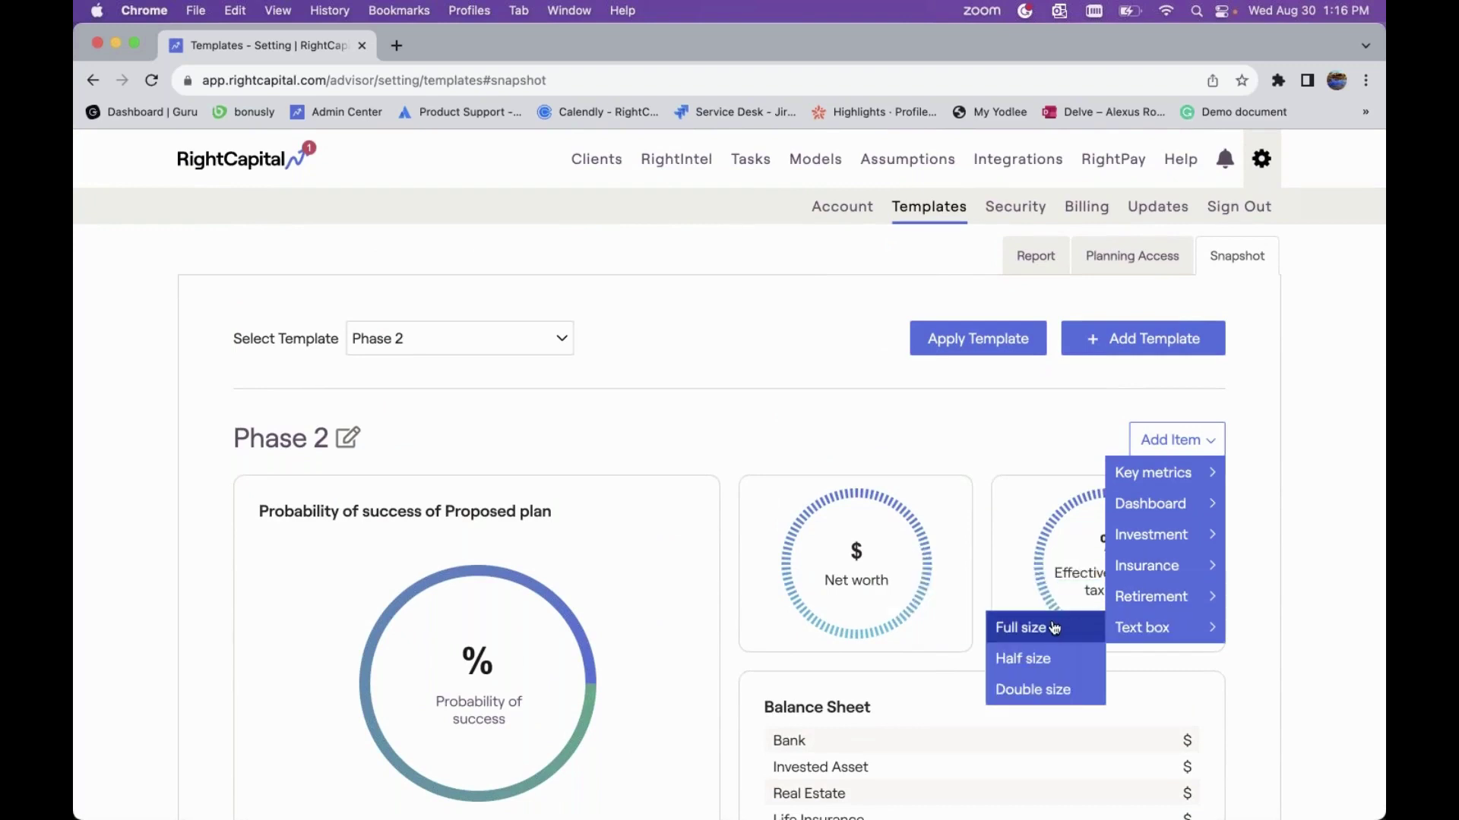
left_click(1047, 658)
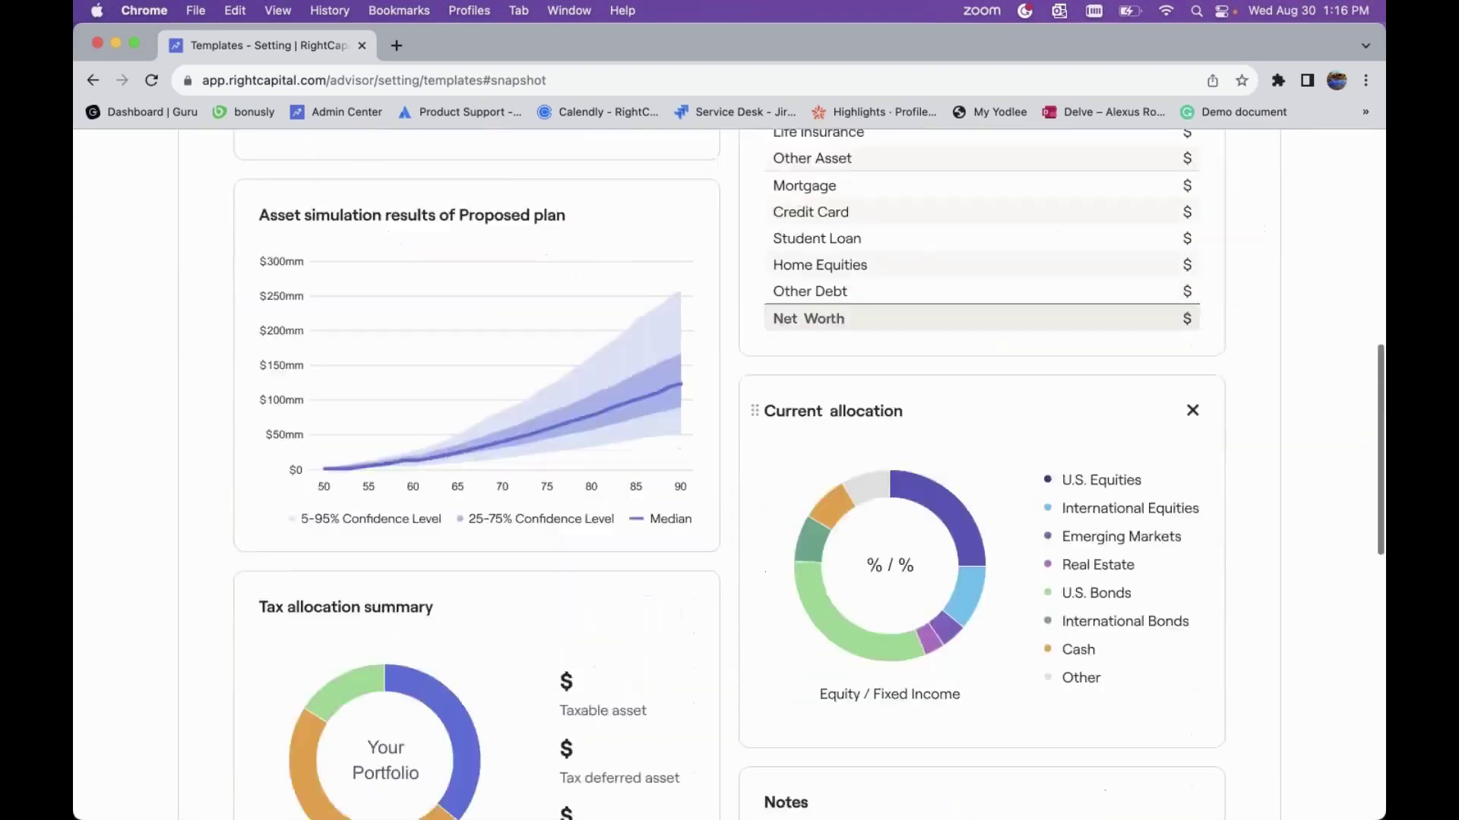
- Add the Retirement income stability ratio key metric and move it to the first spot of the template's top row
scroll(931, 326, "up", 15)
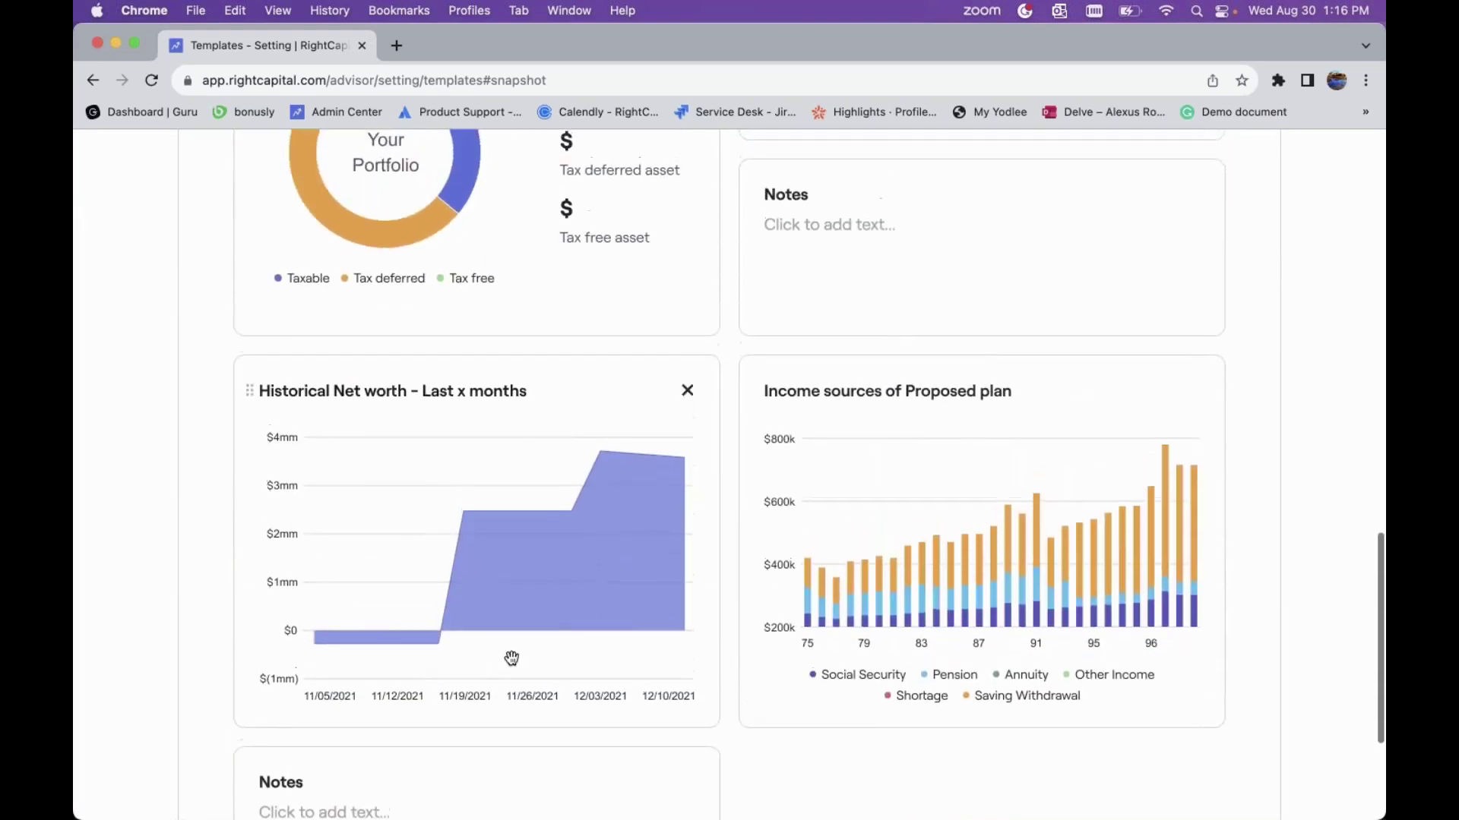
left_click(1173, 440)
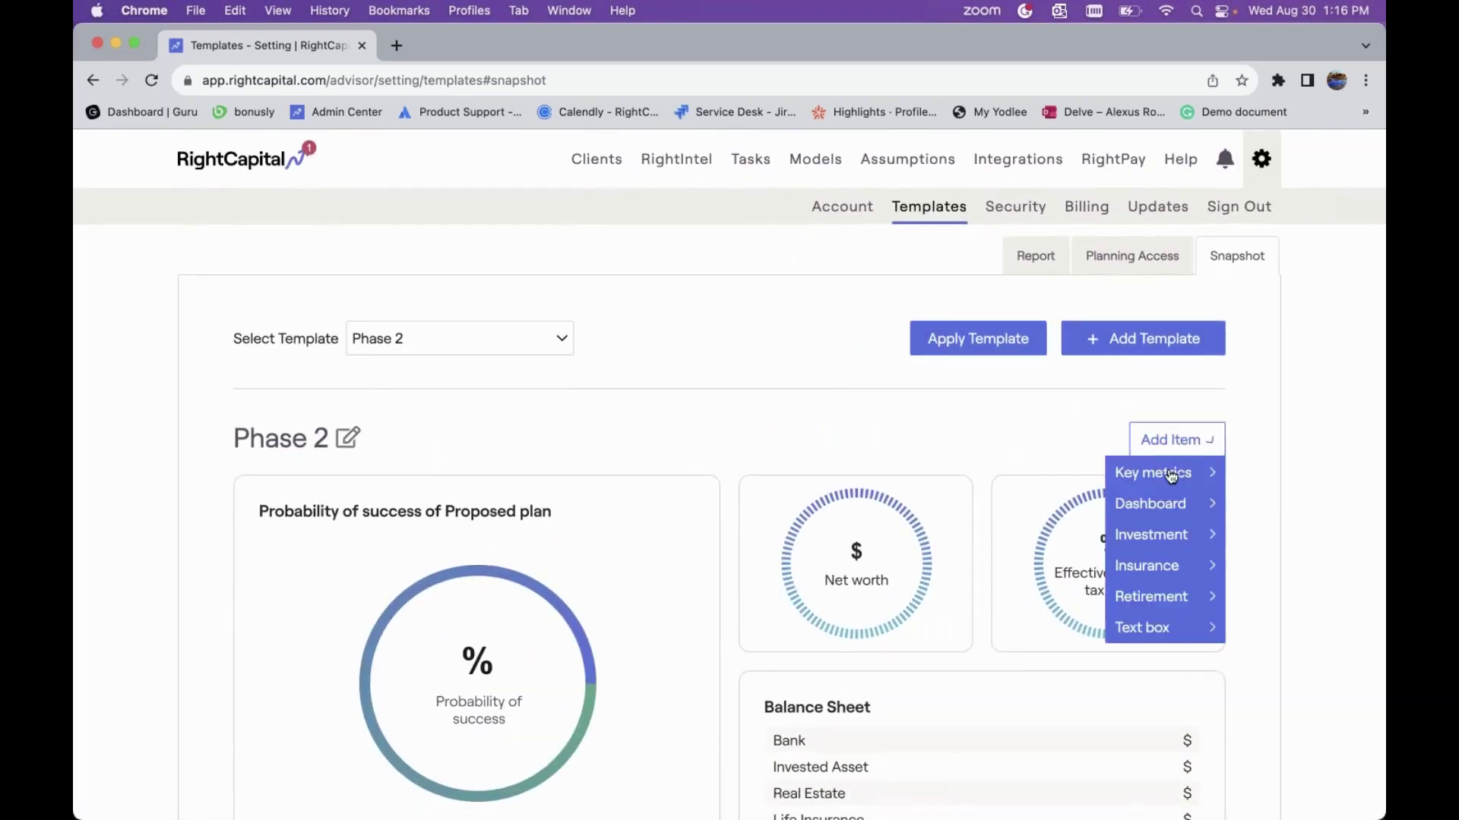
mouse_move(1152, 473)
scroll(1049, 472, "down", 1)
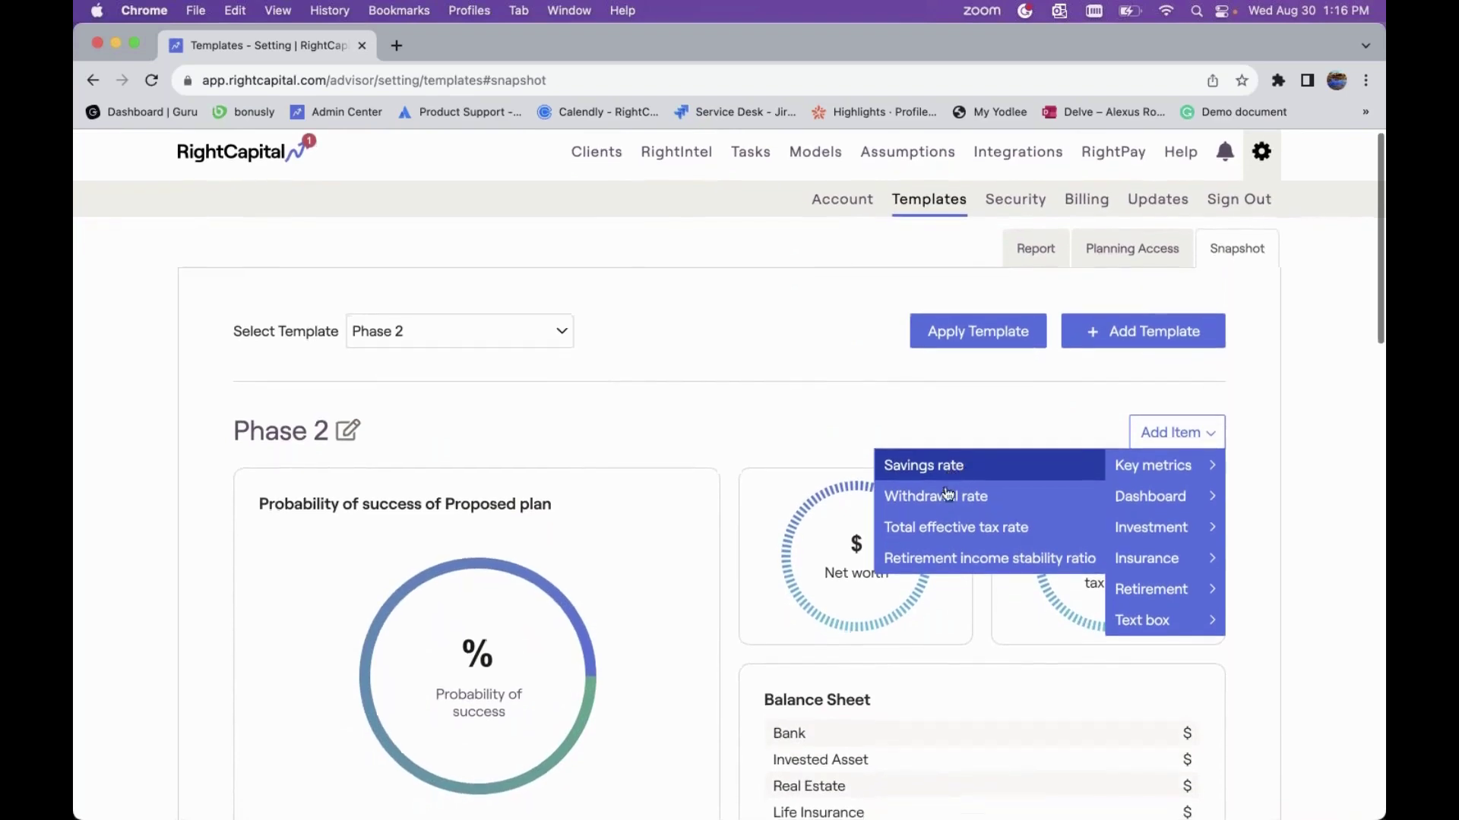
left_click(950, 551)
mouse_move(864, 561)
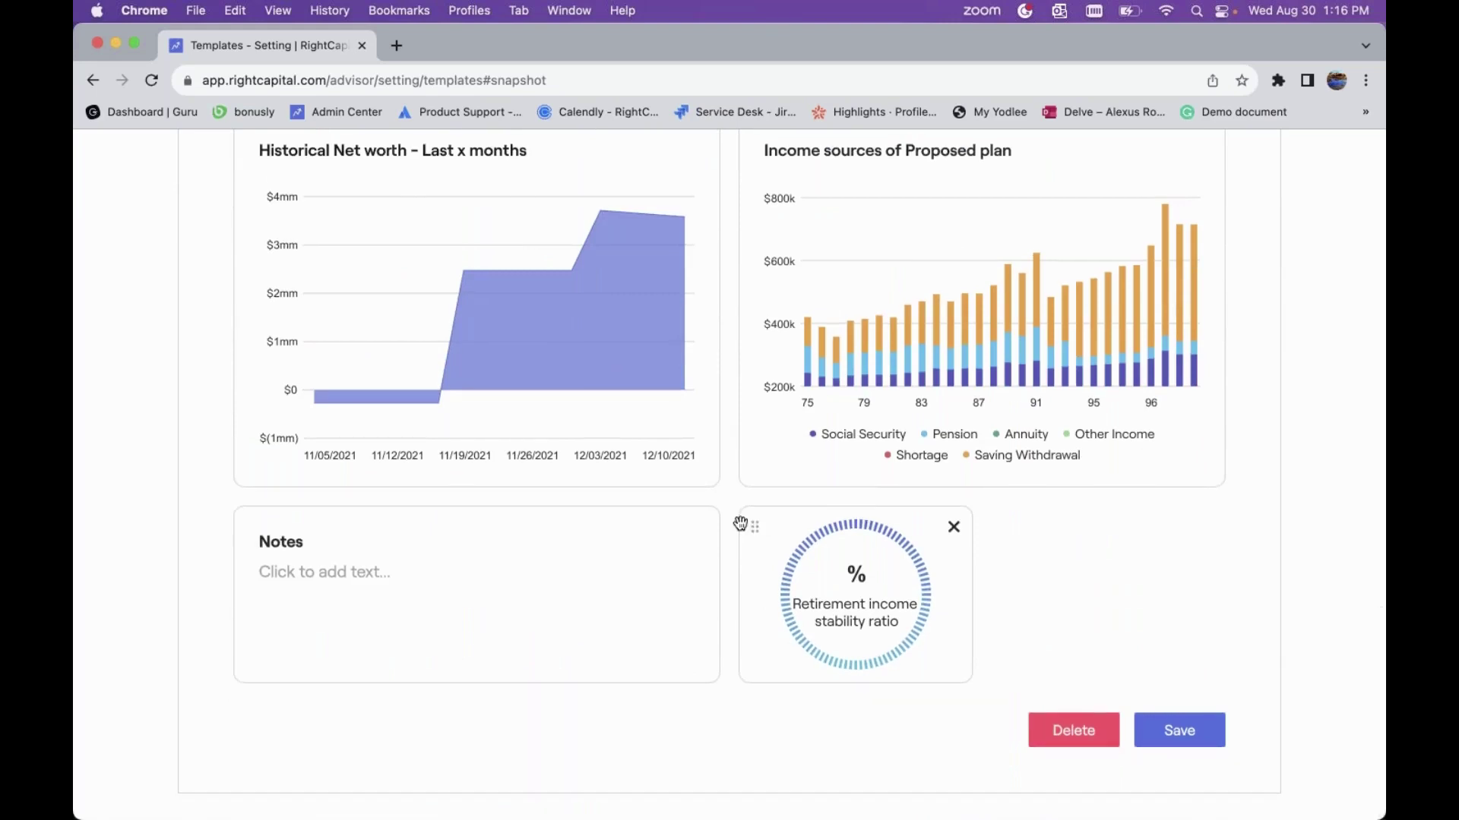
left_click_drag(759, 527, 263, 233)
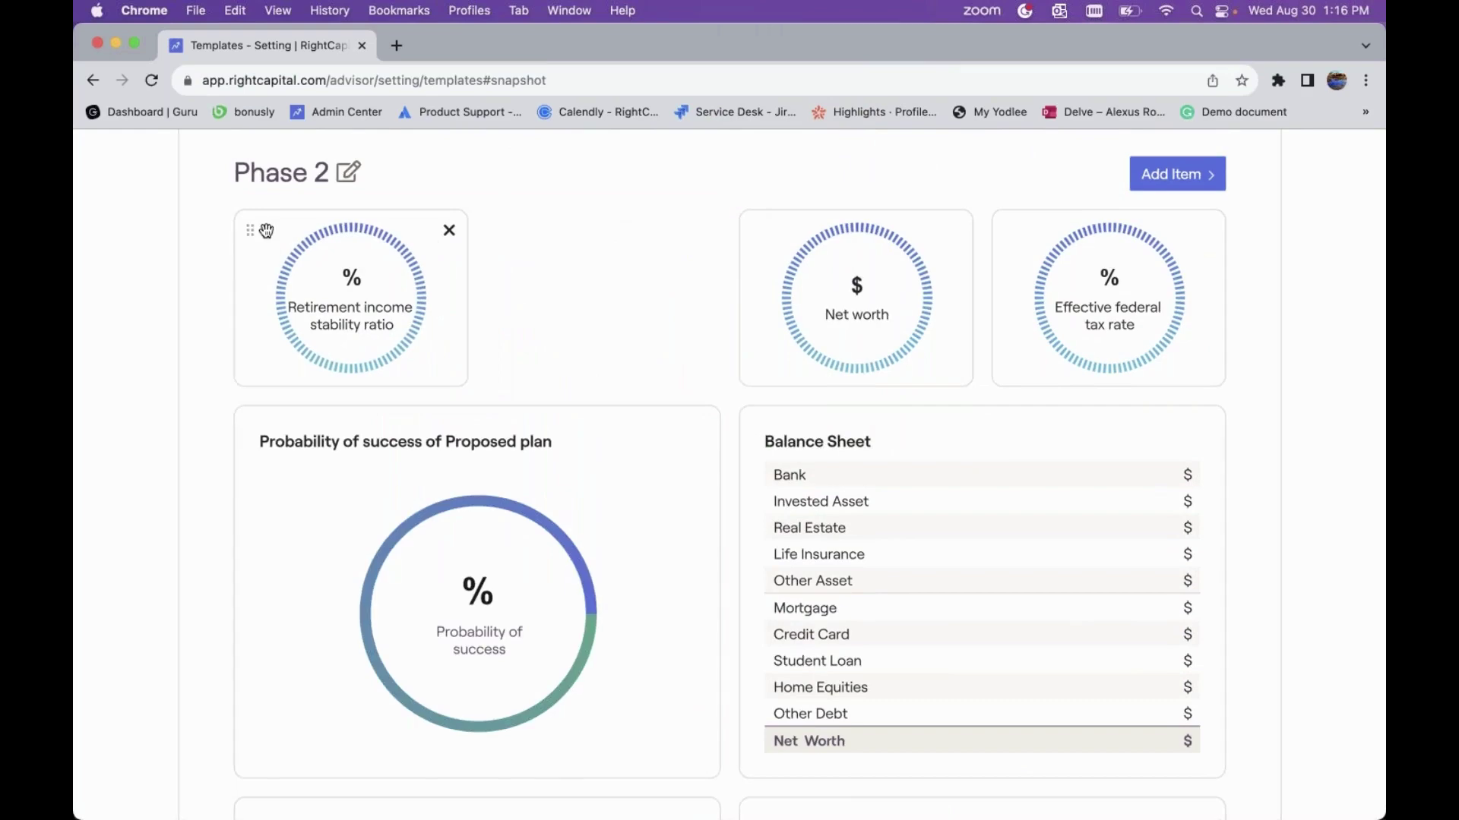
- Move the lowest Notes text box to the second column and remove the extra Notes box from the template
scroll(752, 378, "down", 20)
left_click_drag(249, 537, 789, 355)
scroll(716, 381, "up", 10)
scroll(716, 382, "down", 2)
left_click(1192, 542)
left_click(1151, 494)
scroll(964, 459, "down", 8)
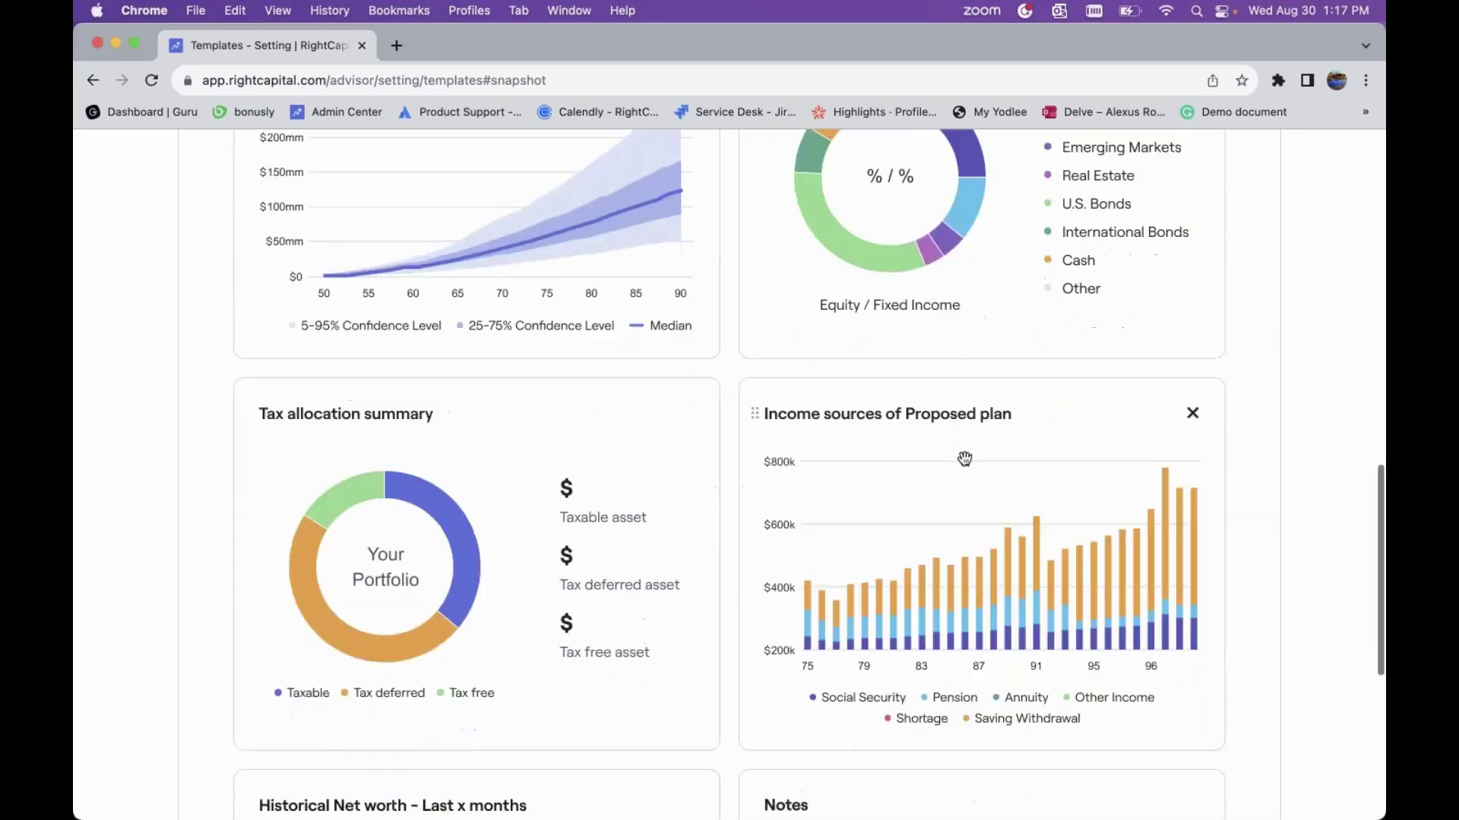
- Add the Savings rate key metric to the Phase 2 template
scroll(729, 329, "up", 6)
scroll(729, 335, "up", 10)
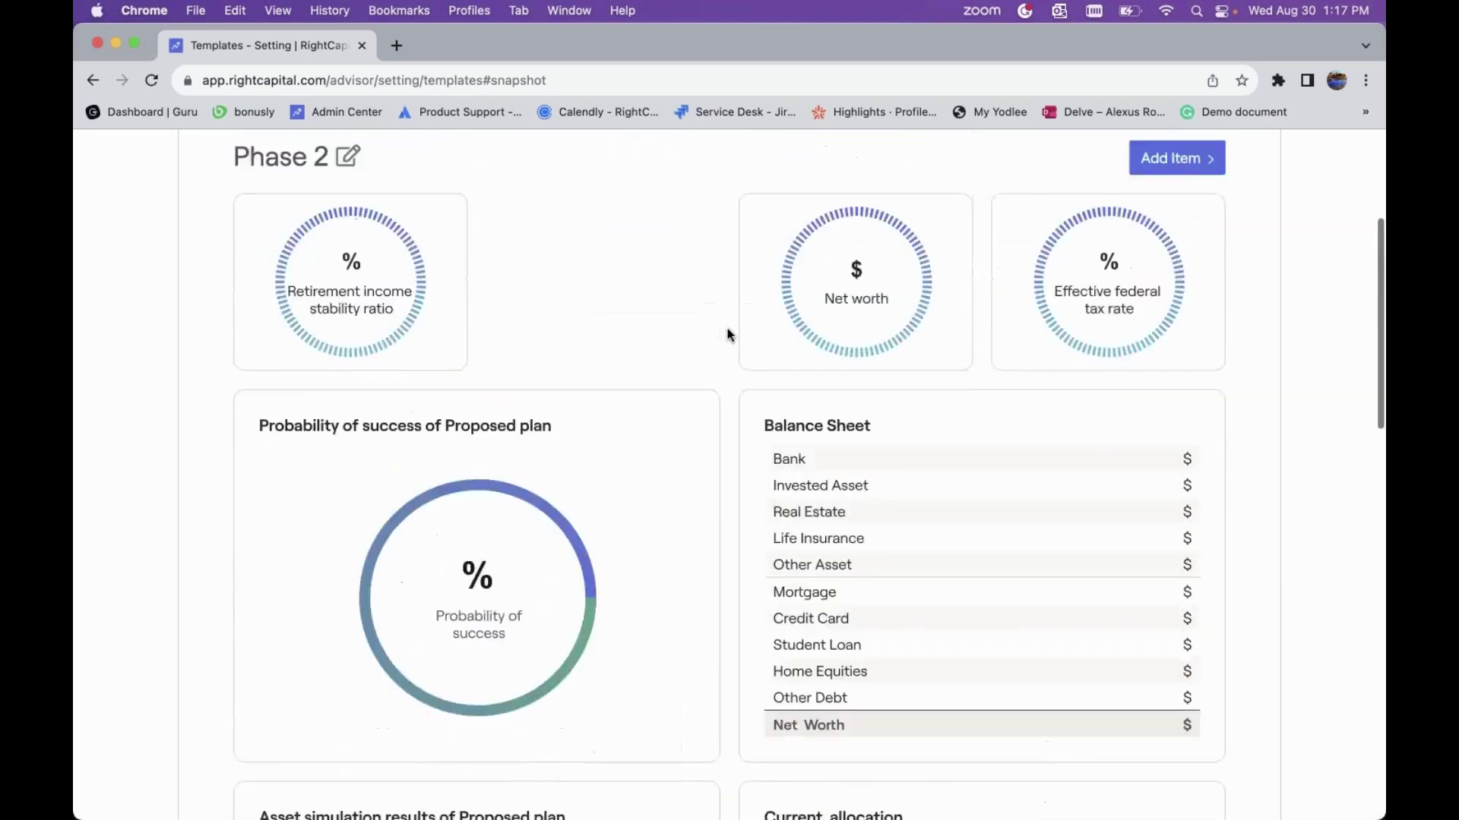
left_click(1177, 440)
mouse_move(1174, 473)
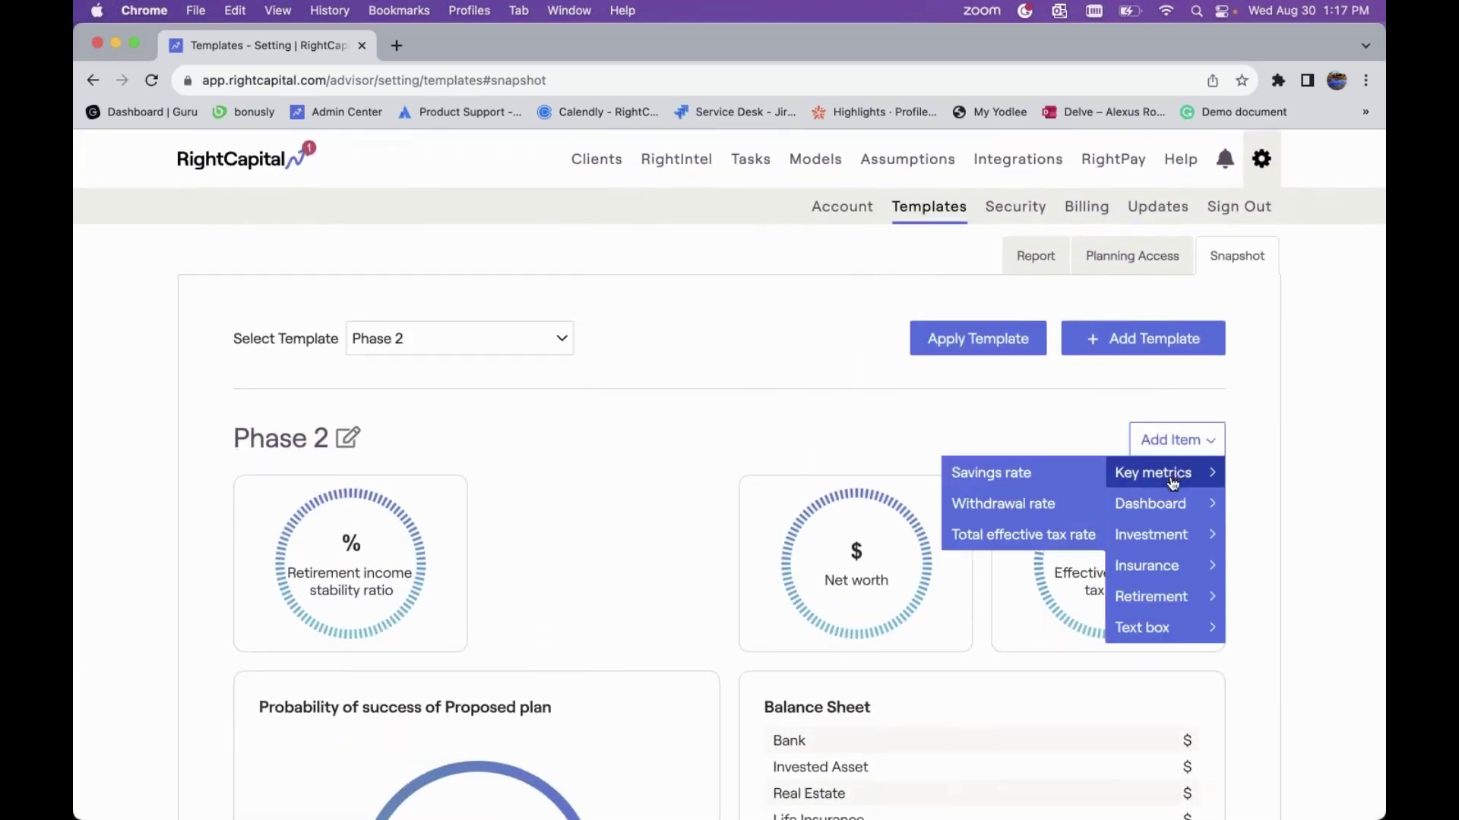
left_click(1036, 482)
- Review the key metrics row and the widgets below it in the Phase 2 template
scroll(750, 332, "down", 4)
scroll(749, 333, "up", 4)
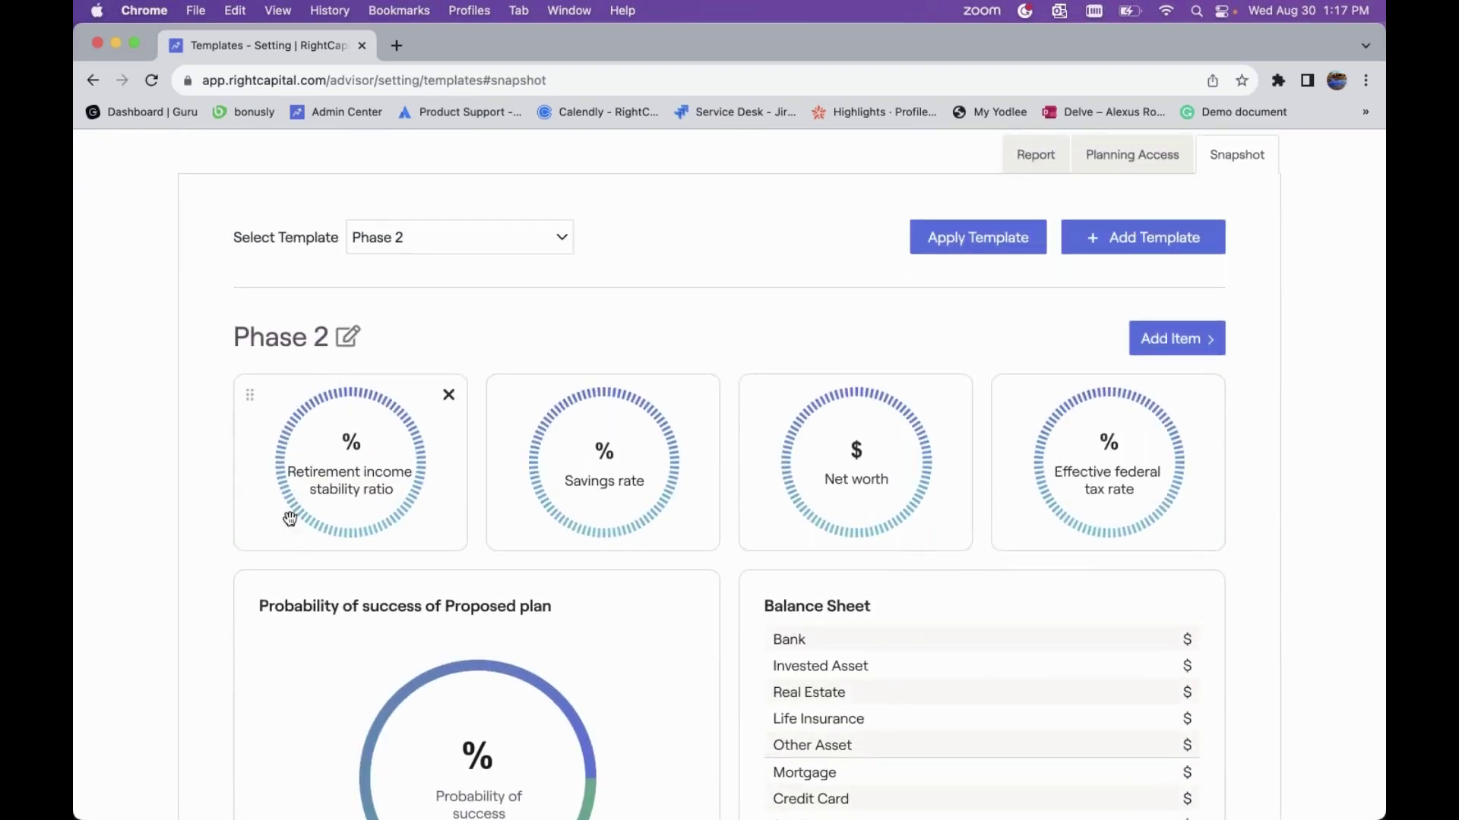
mouse_move(1106, 450)
scroll(642, 558, "down", 3)
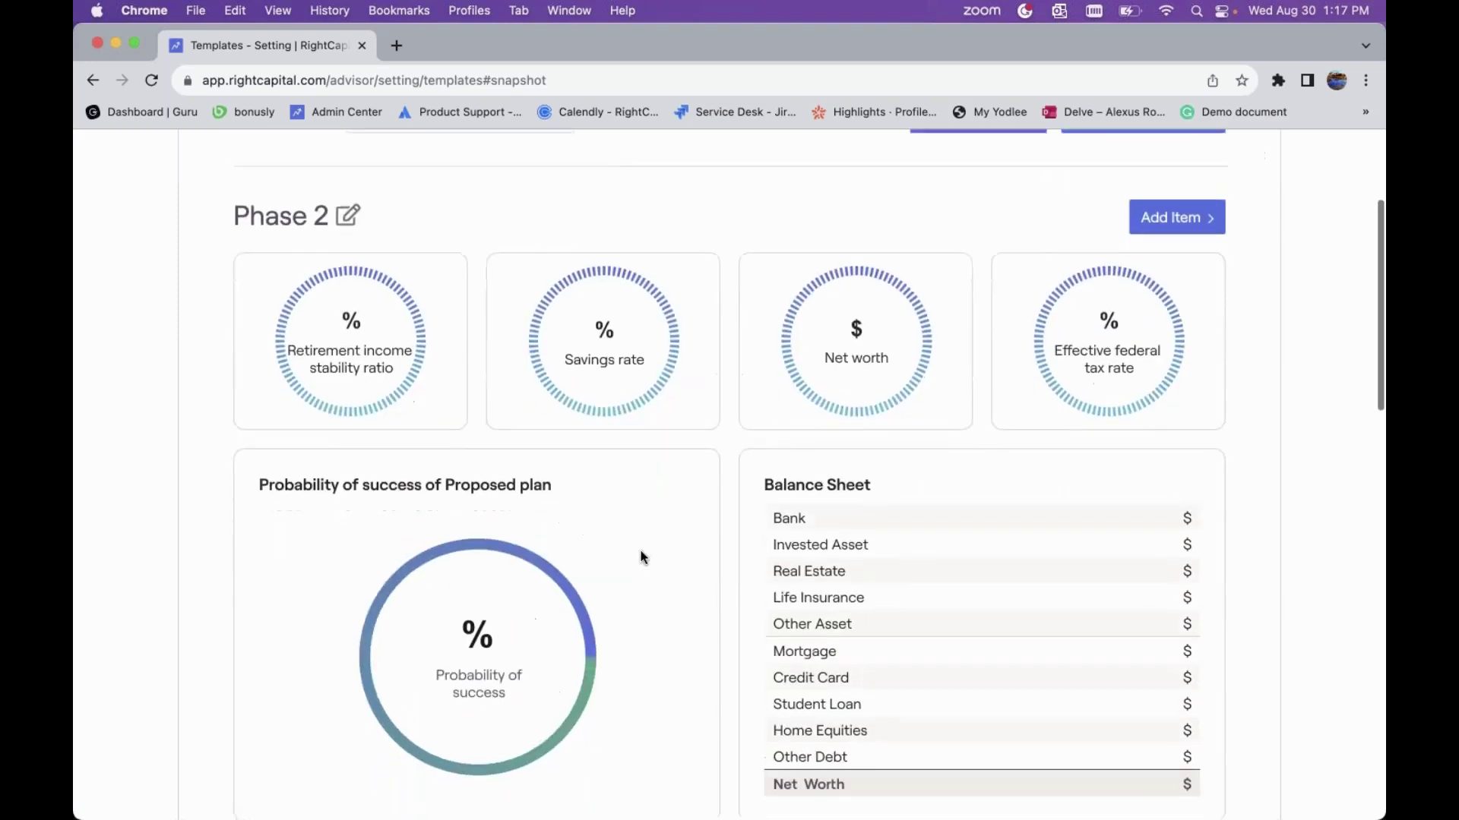
scroll(641, 552, "down", 4)
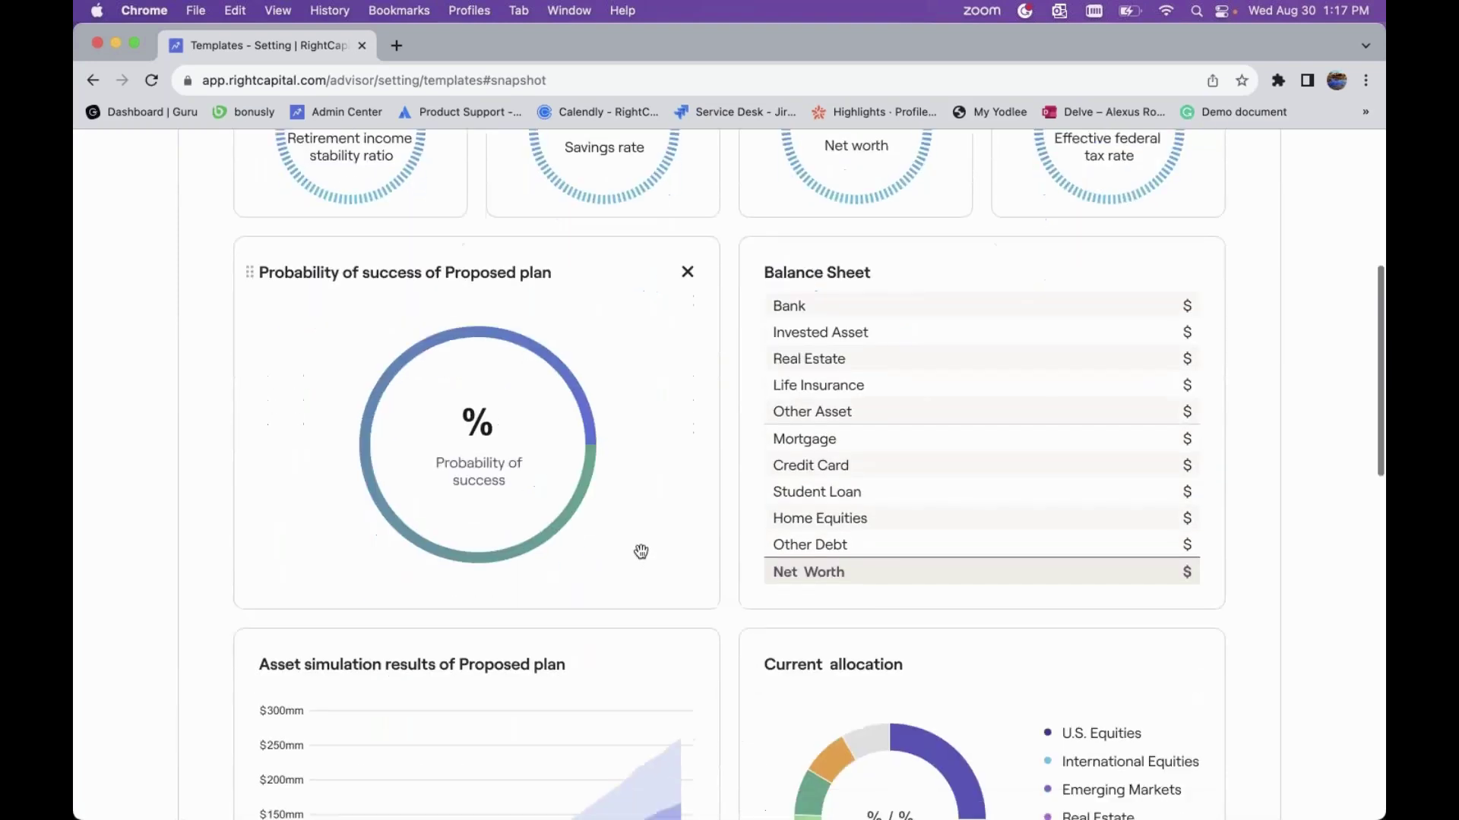
scroll(641, 552, "down", 20)
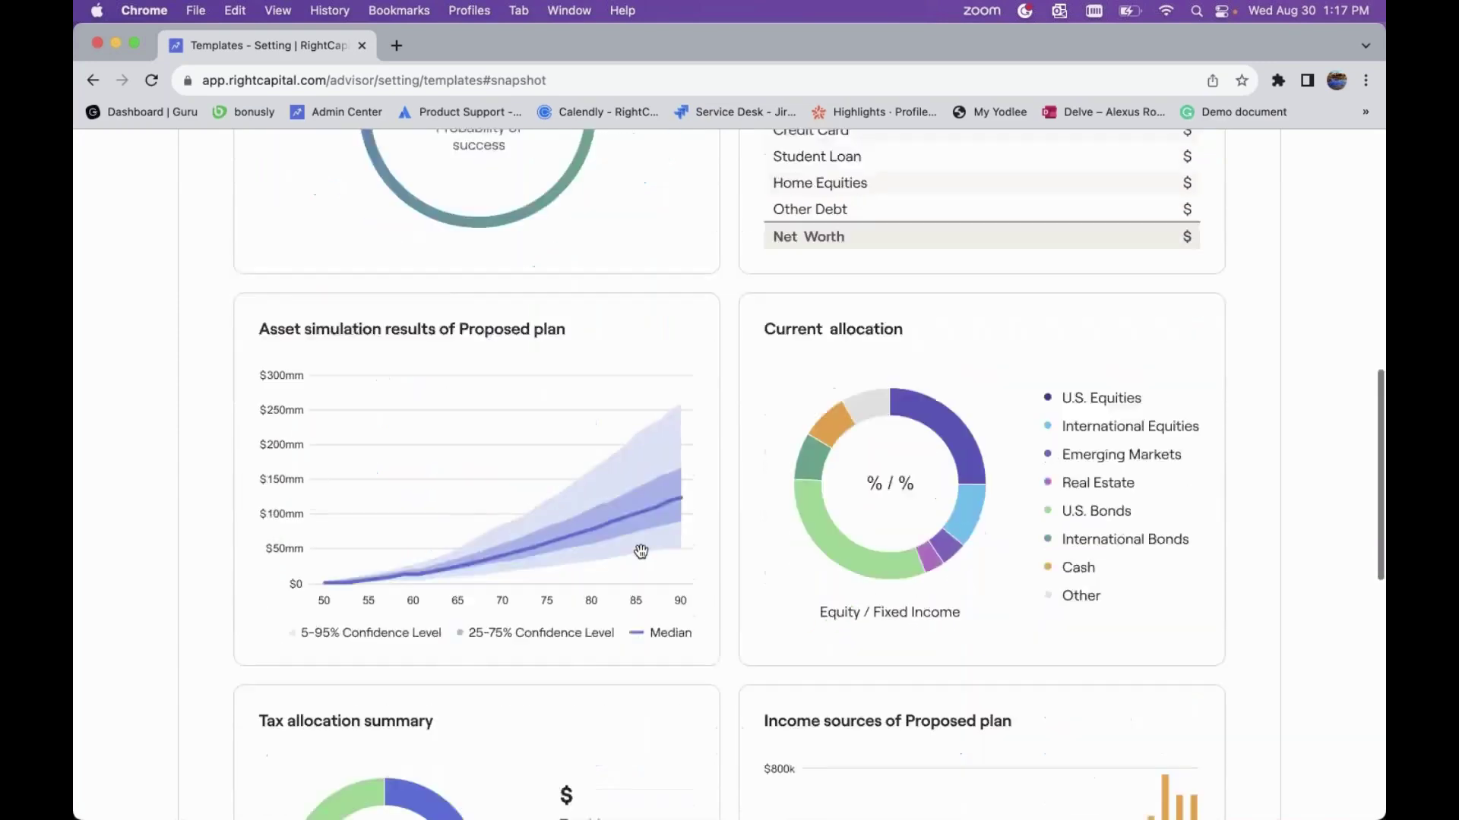
scroll(641, 553, "up", 20)
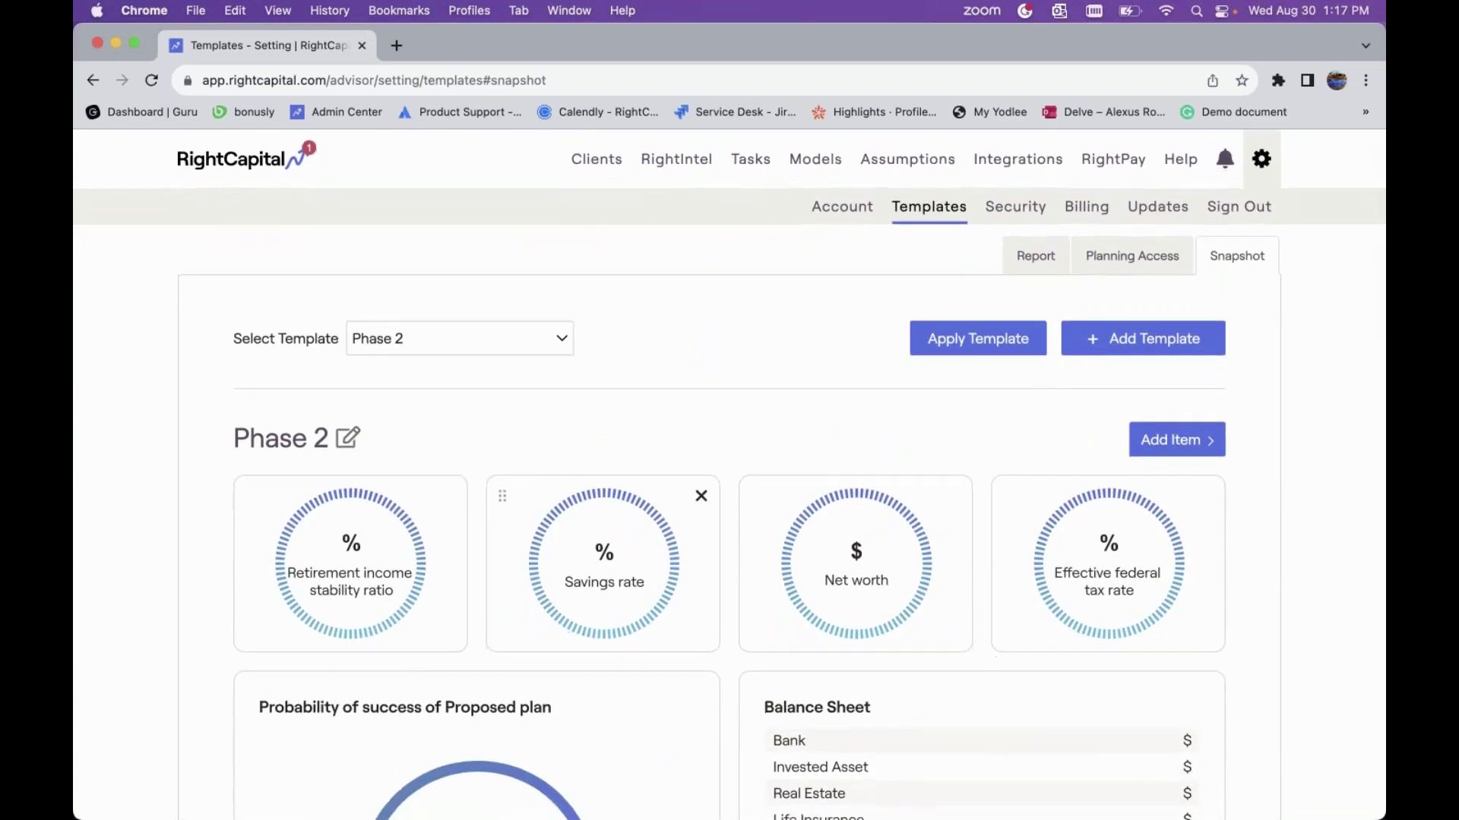
- Select two individual clients for applying the Phase 2 snapshot template, and leave the dialog without saving
left_click(995, 342)
left_click(771, 377)
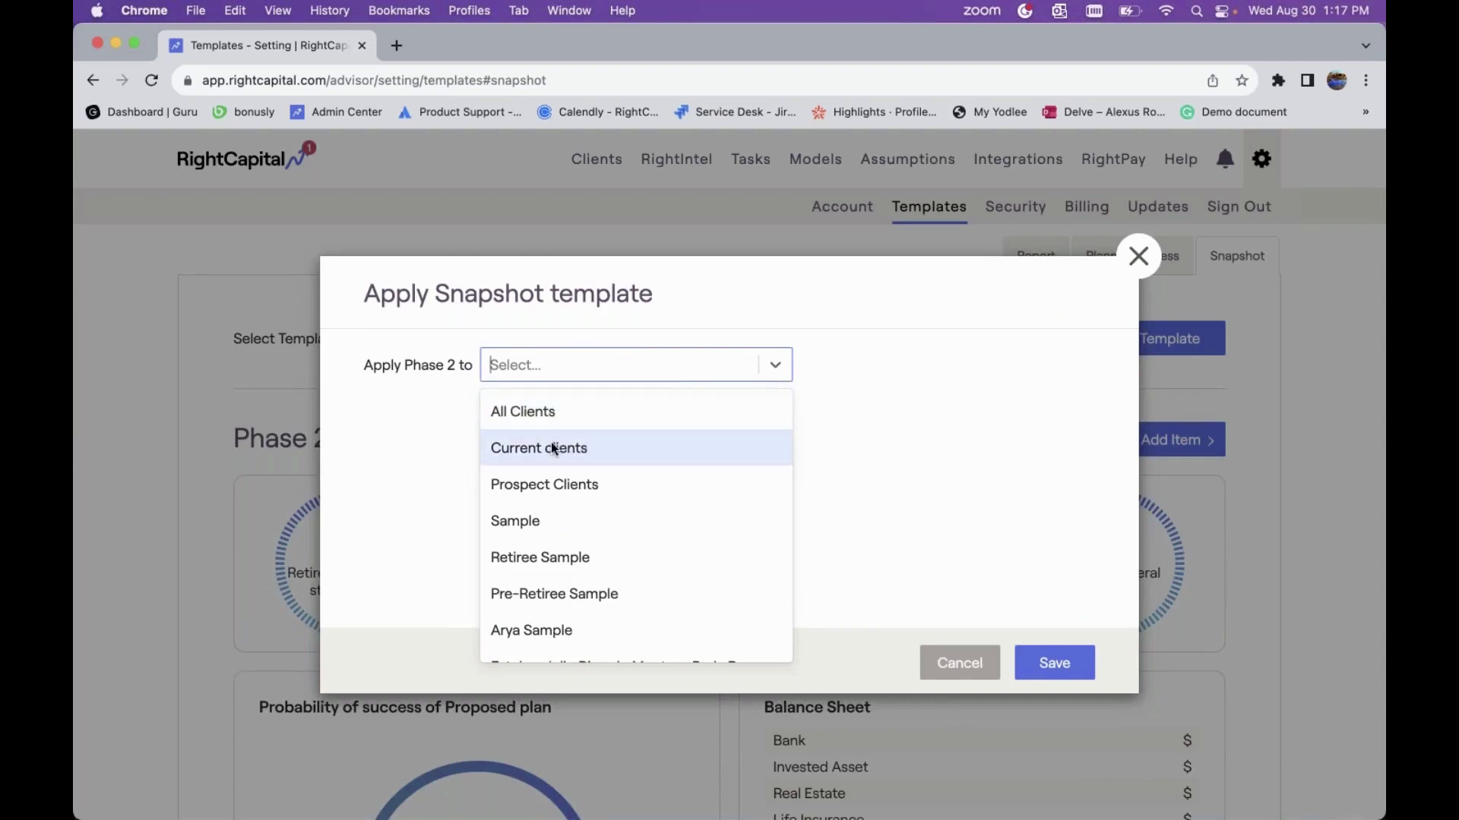
scroll(579, 573, "down", 2)
scroll(585, 577, "down", 1)
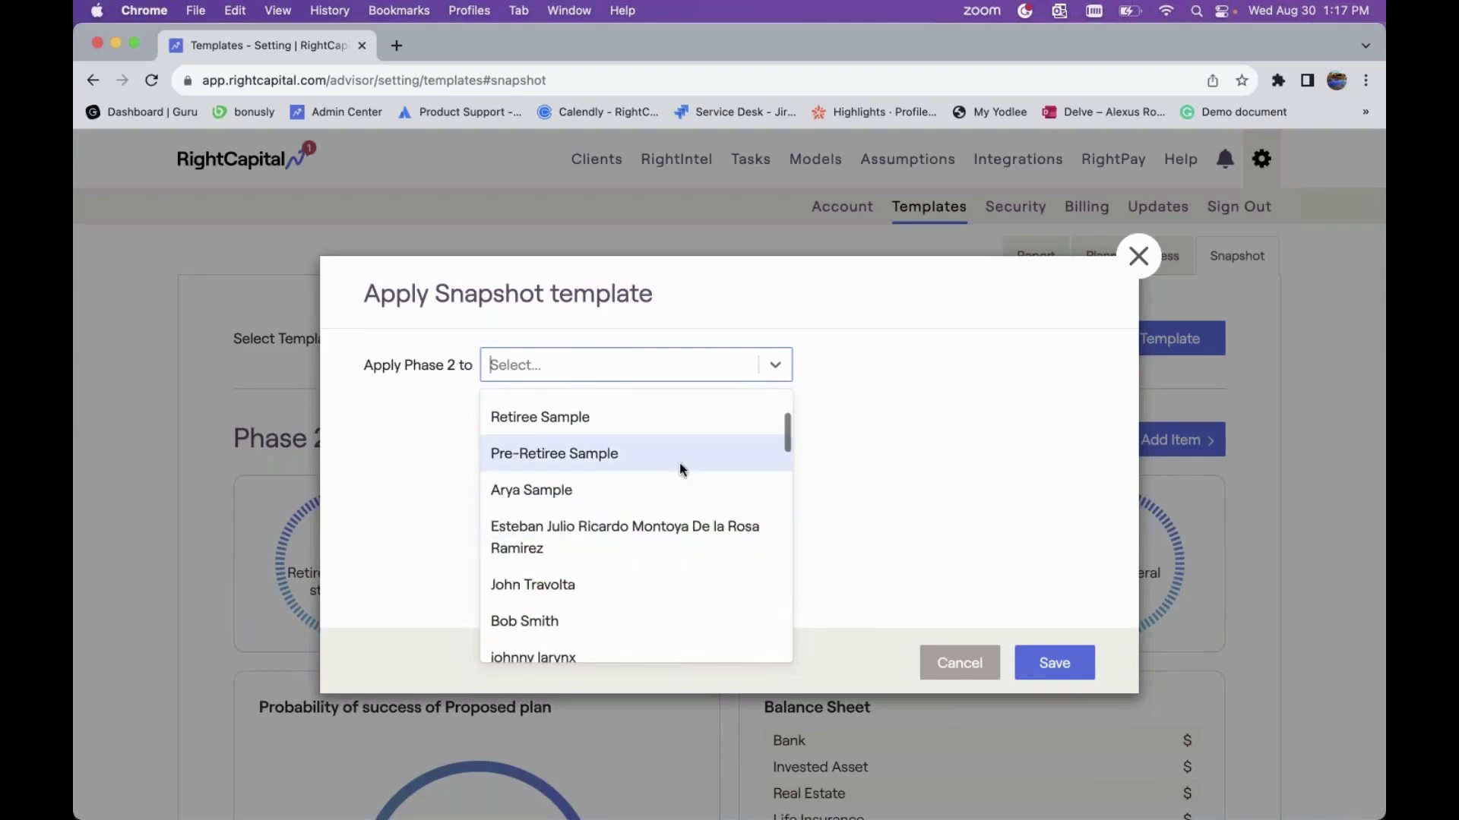
left_click(591, 569)
left_click(591, 489)
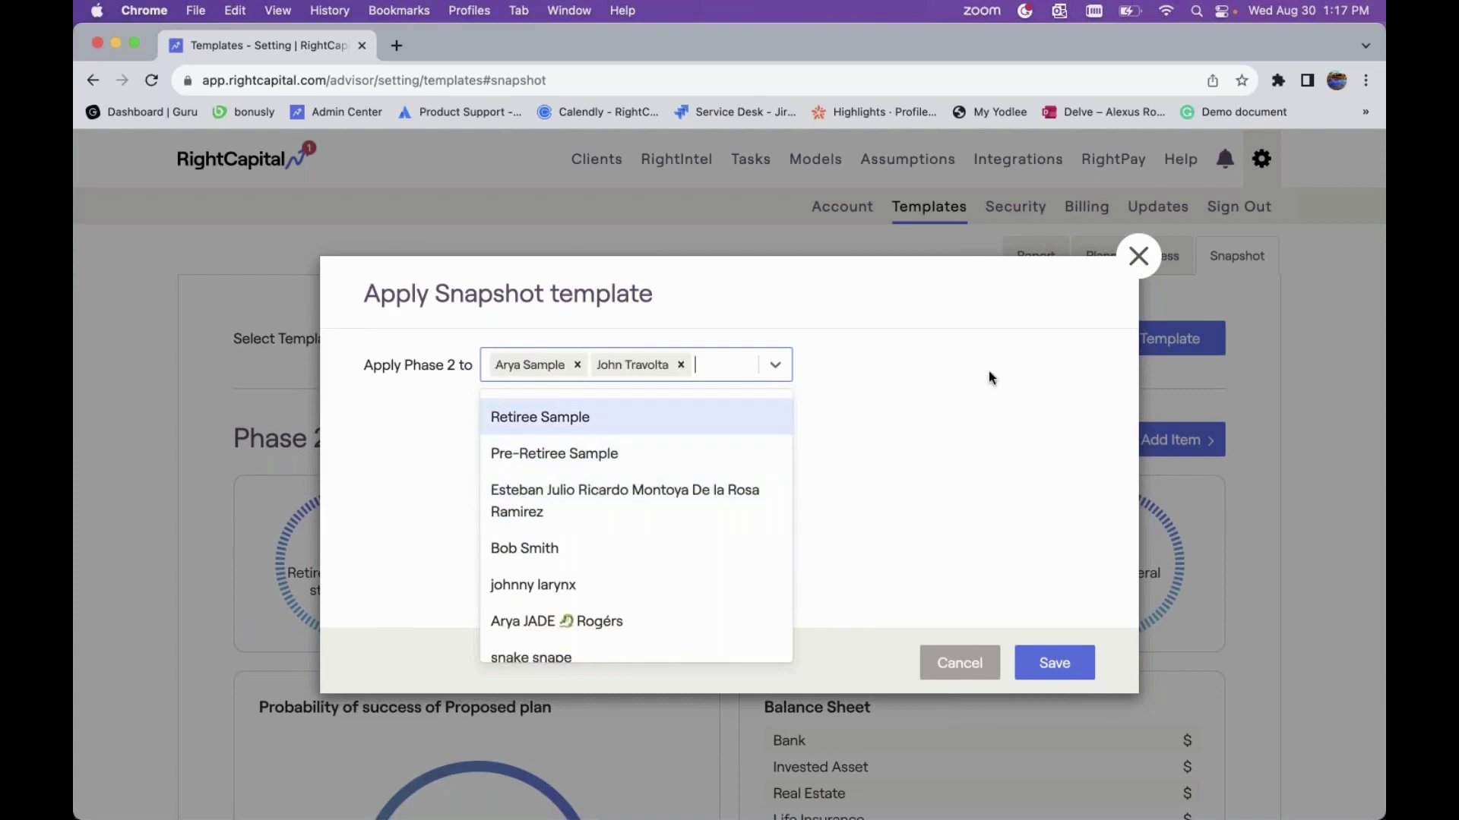
key("Escape")
left_click(1138, 257)
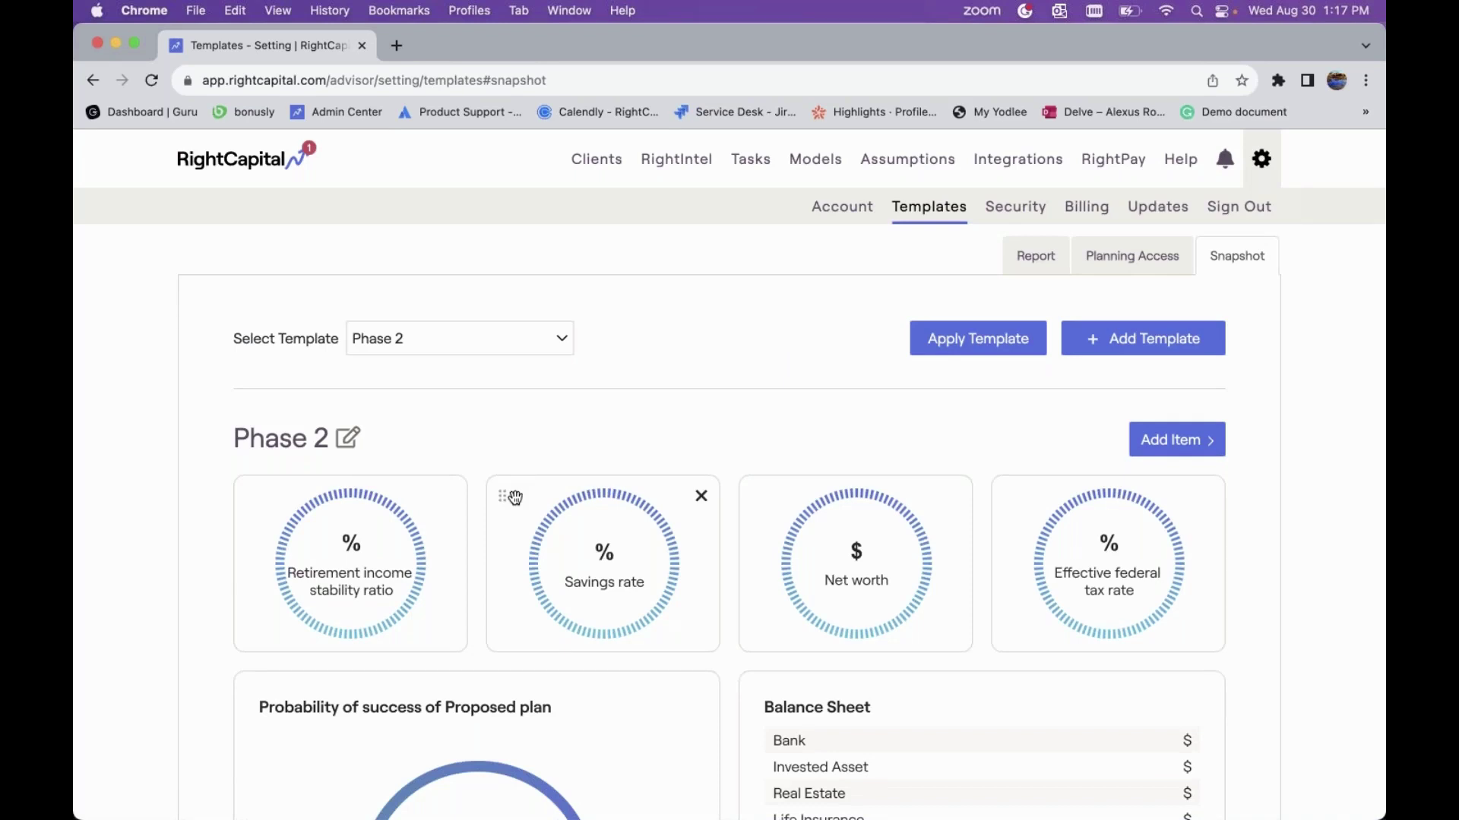
- Examine the full Phase 2 layout from the key metrics down to the Notes box
scroll(516, 498, "down", 5)
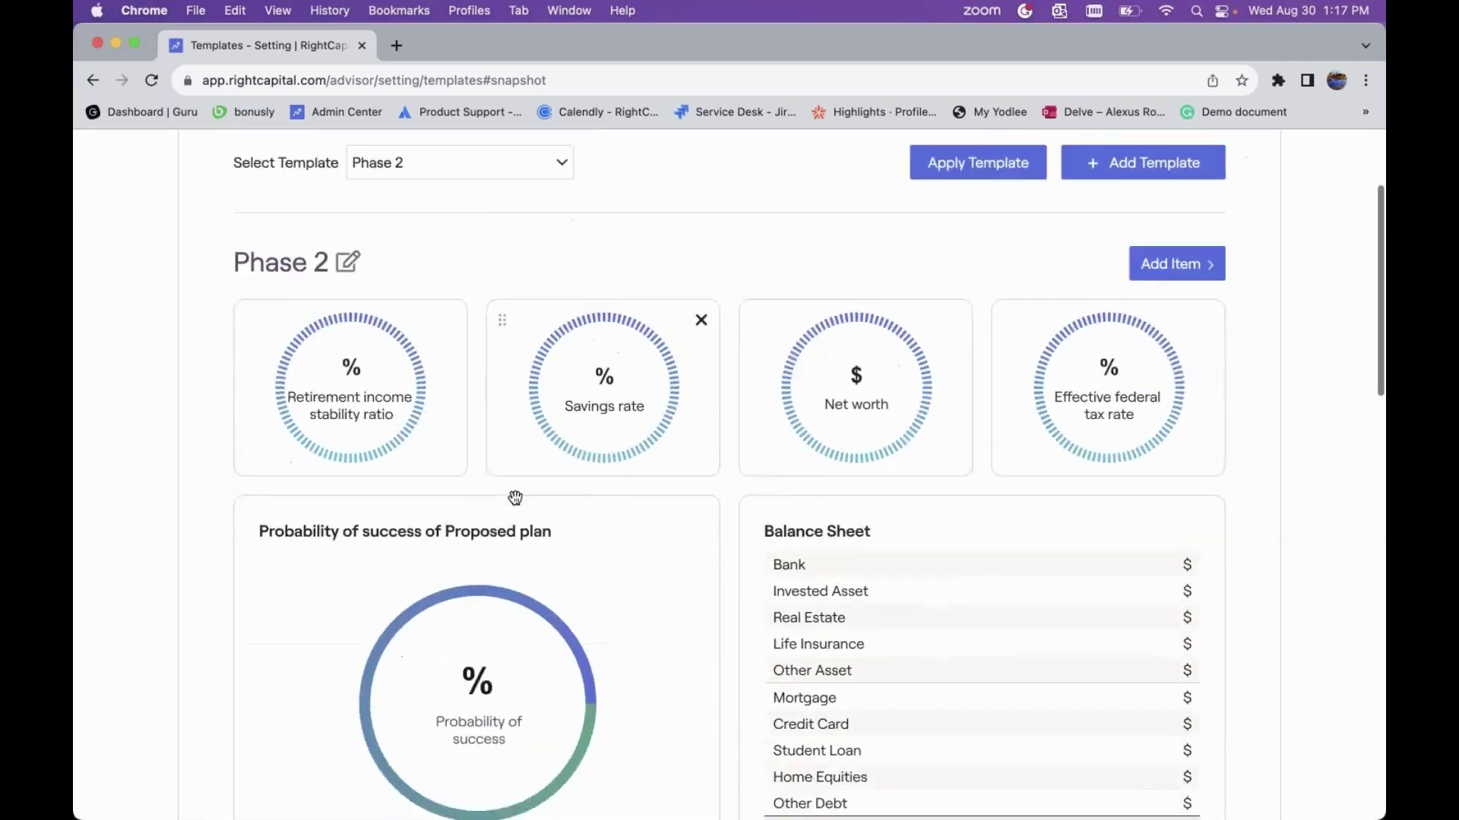
scroll(523, 530, "down", 10)
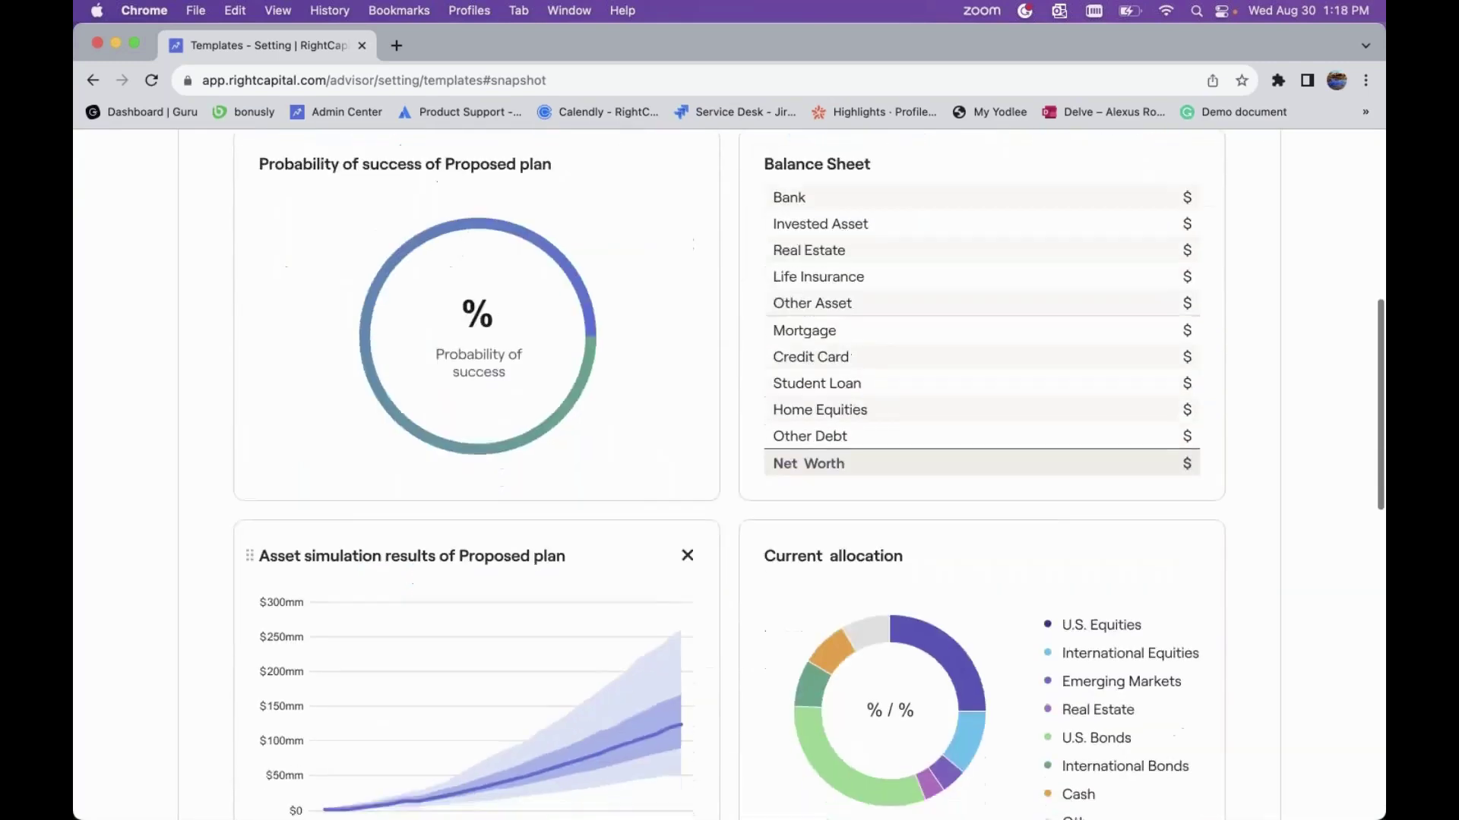
scroll(812, 714, "down", 6)
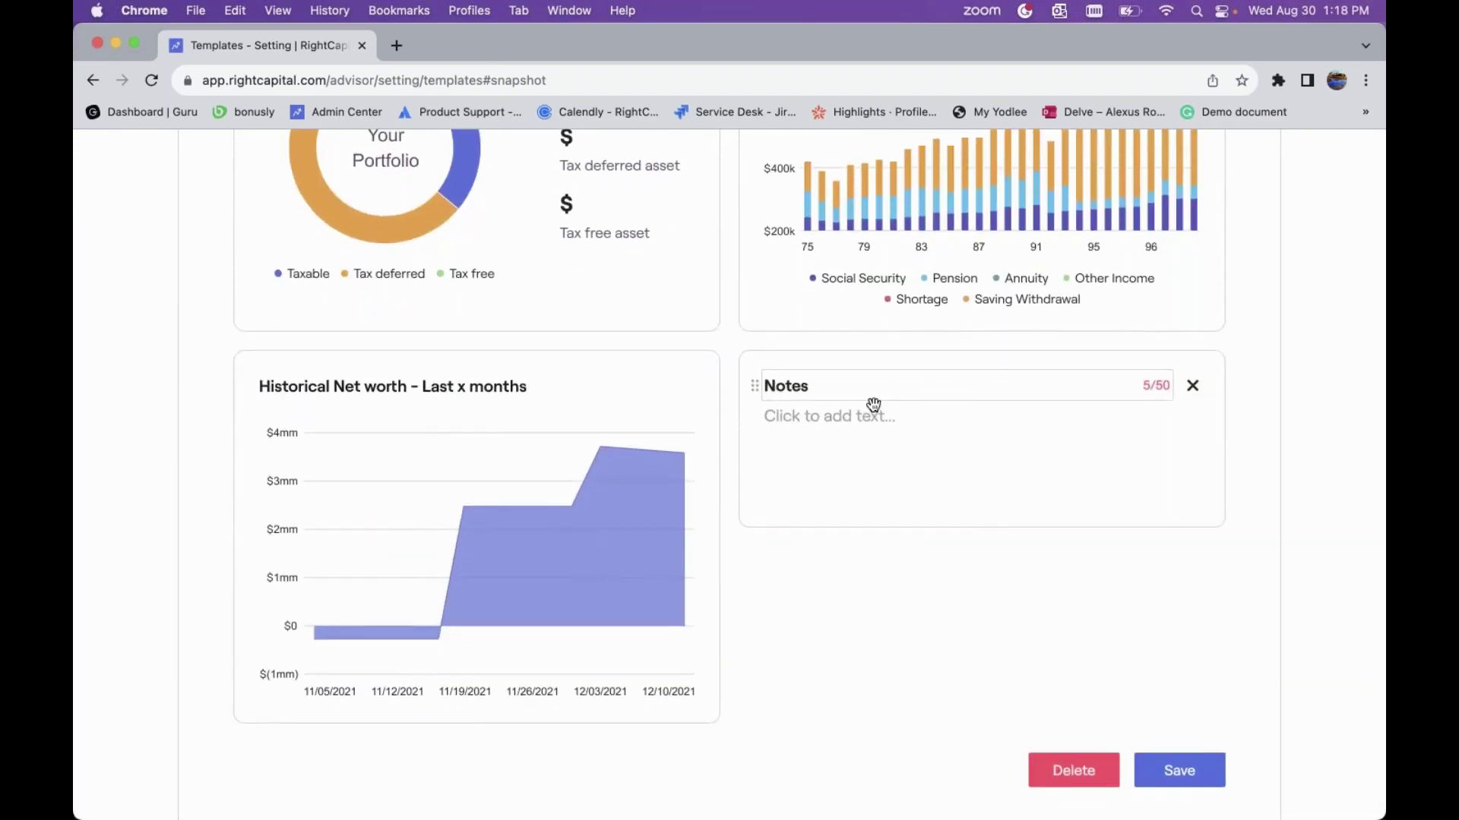
scroll(854, 445, "up", 15)
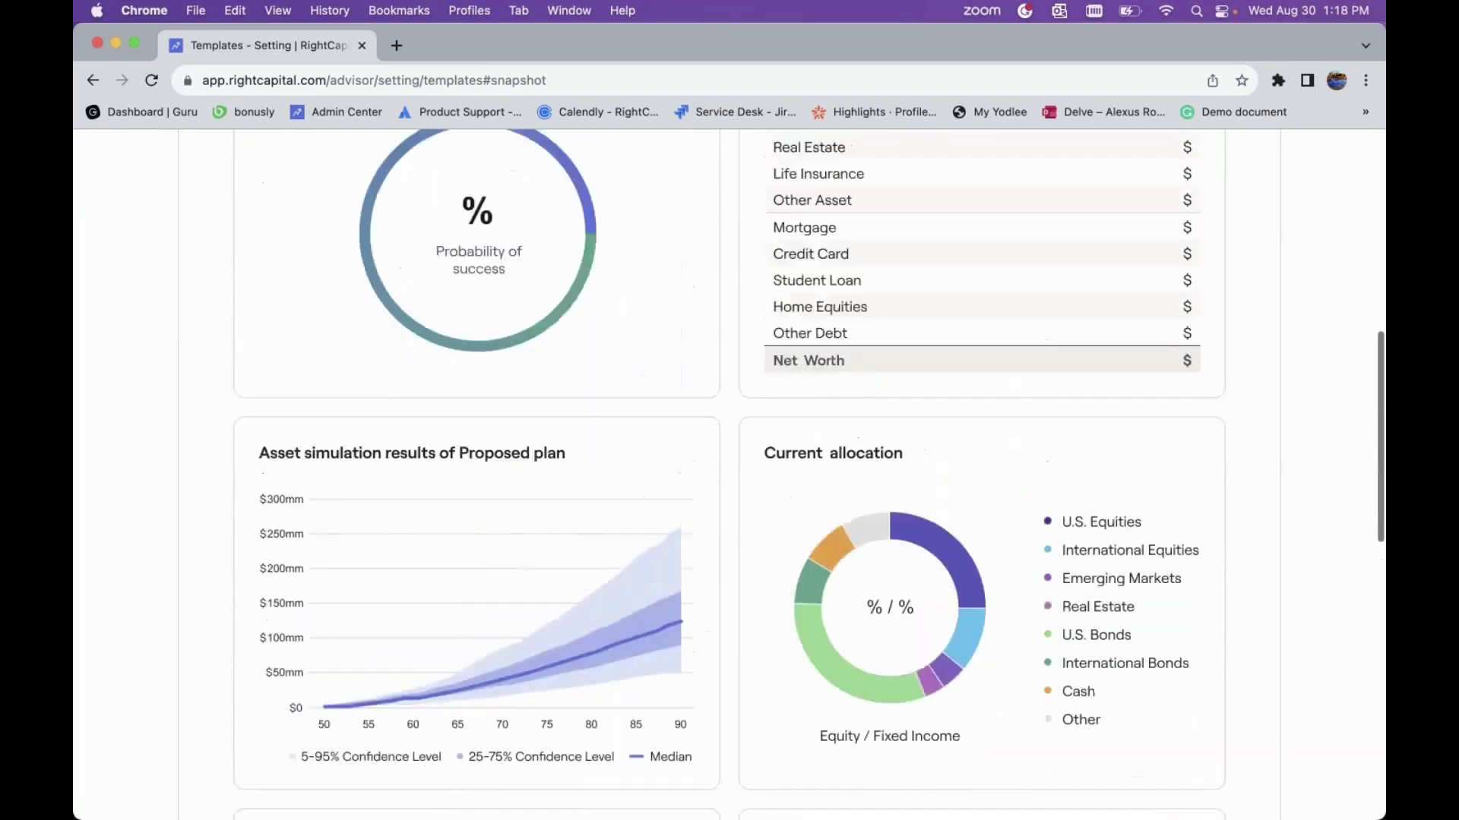
- Check the list of available snapshot templates, keeping Phase 2 selected
left_click(494, 343)
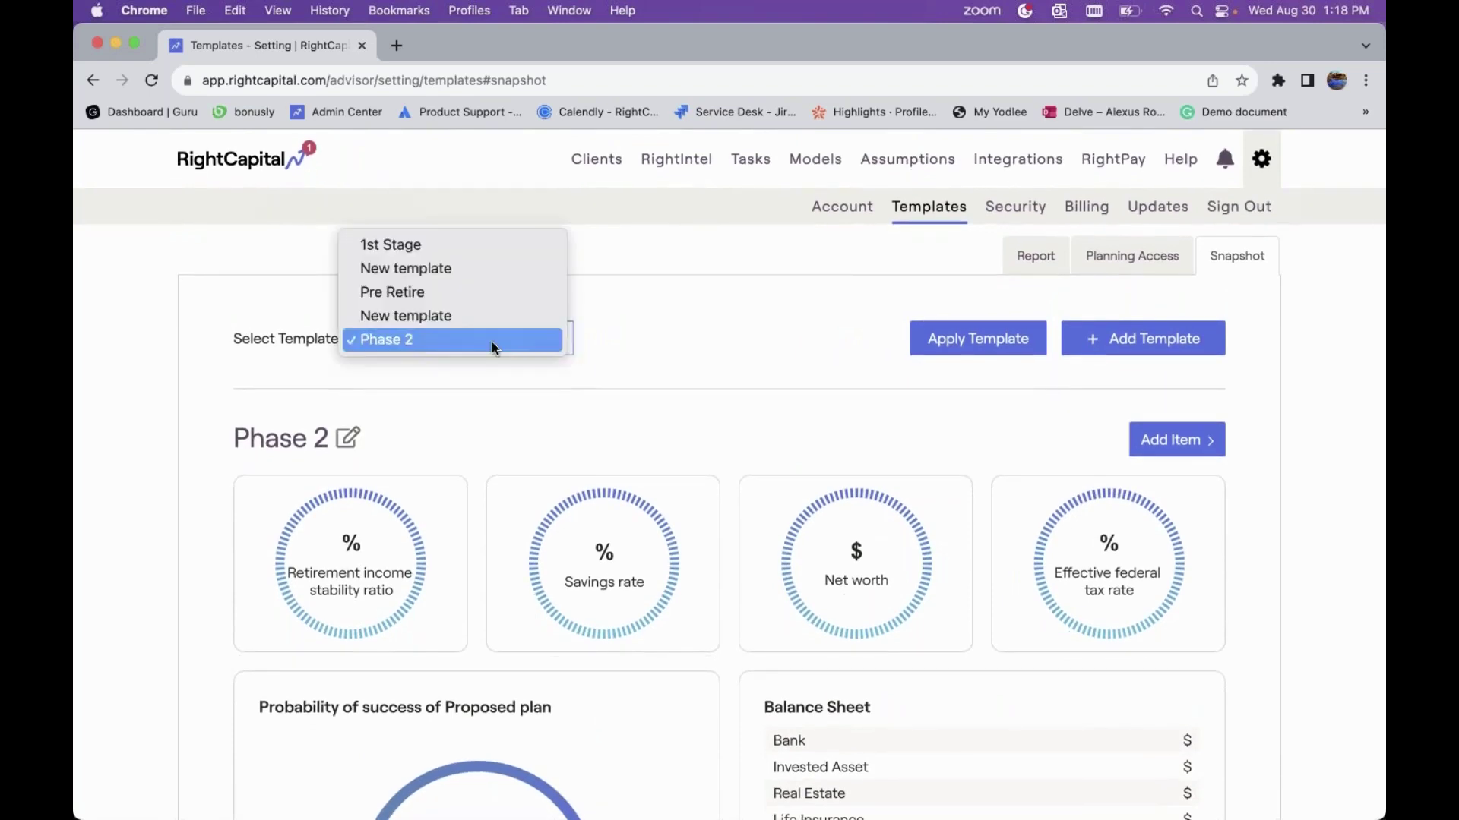
left_click(639, 331)
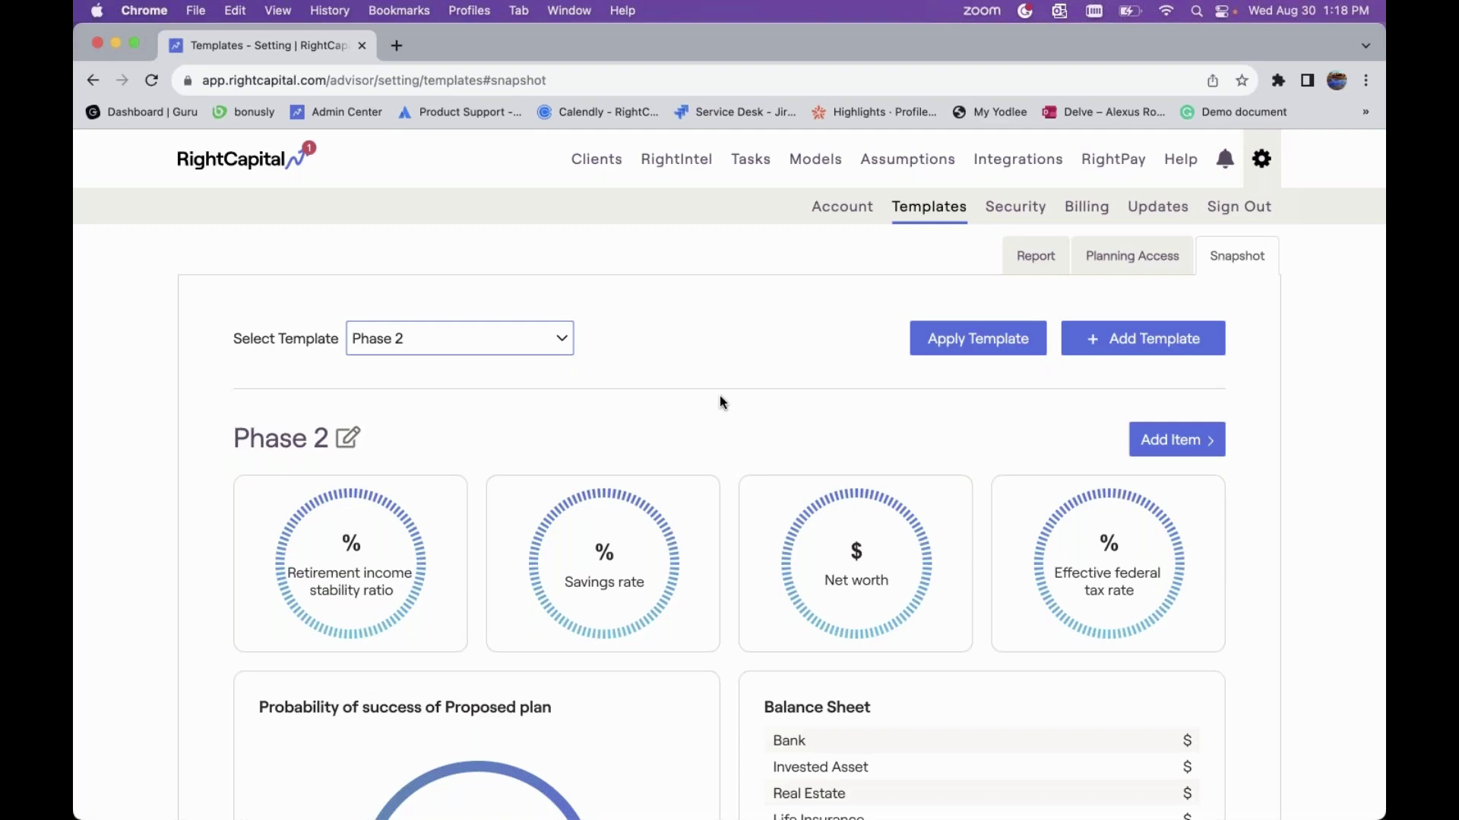
scroll(767, 397, "down", 3)
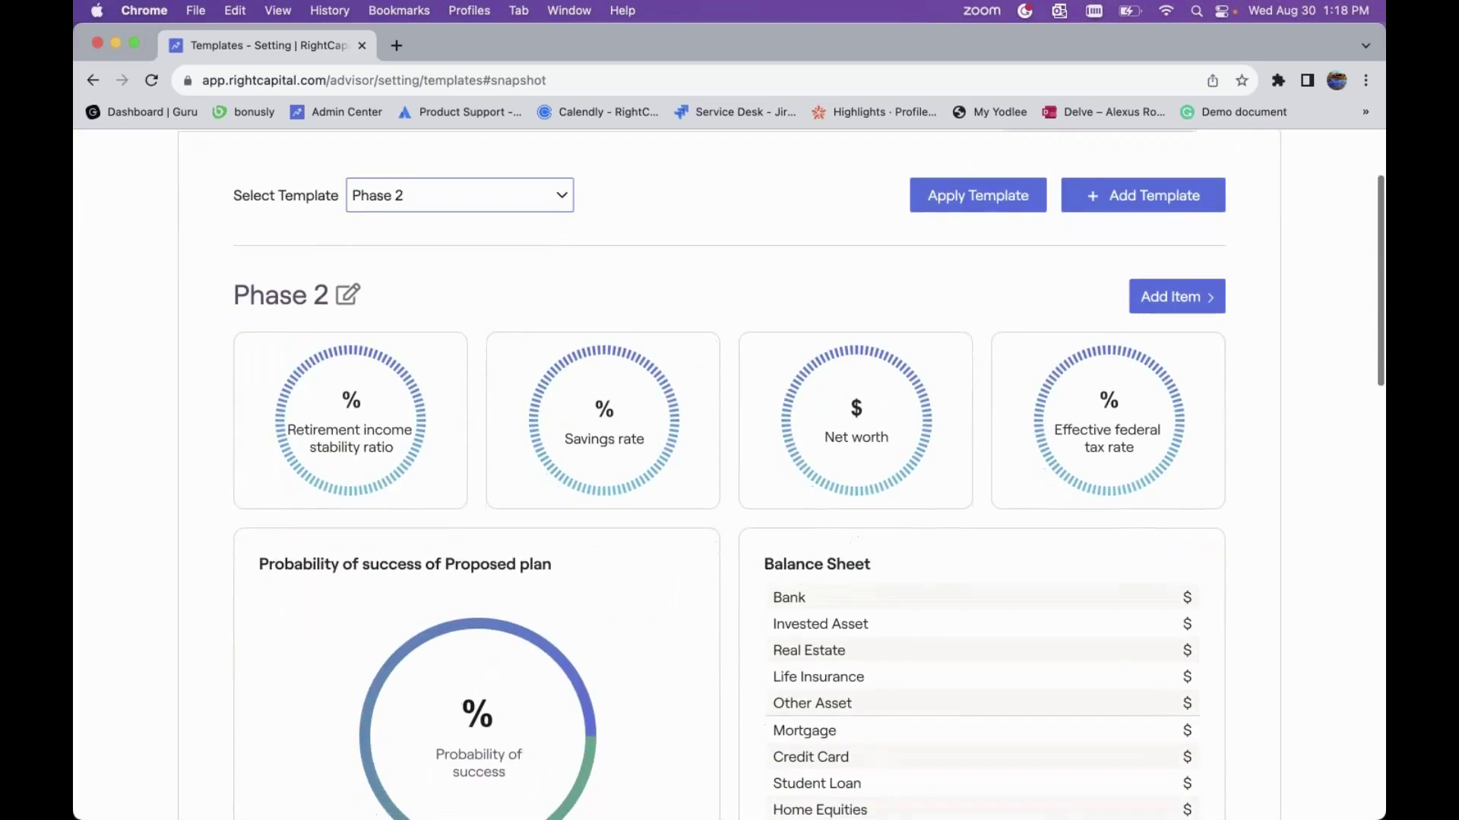
scroll(767, 397, "up", 3)
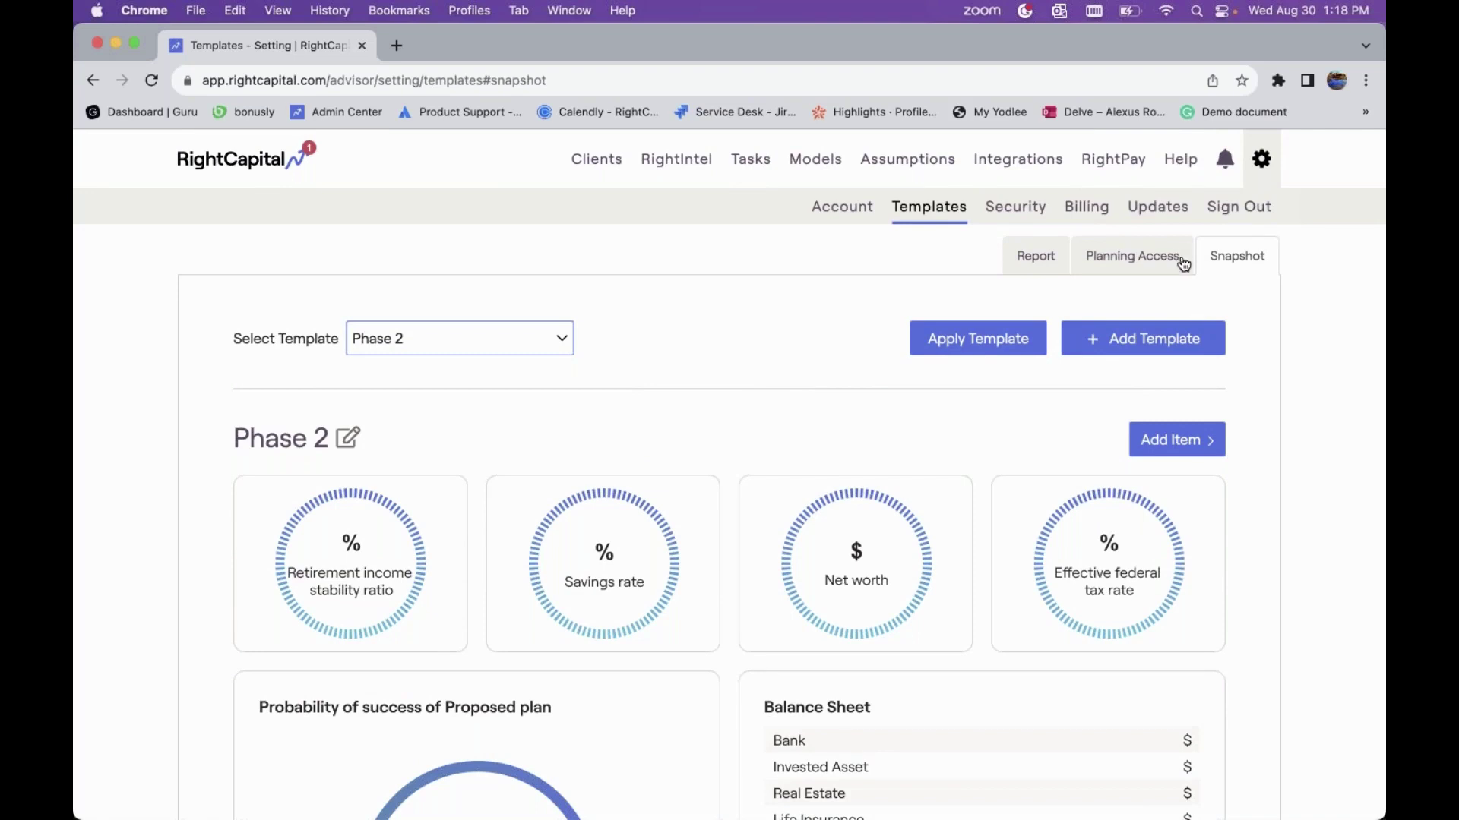
- Open the notification center and view its client and notification category filters, leaving both set to all
left_click(1226, 166)
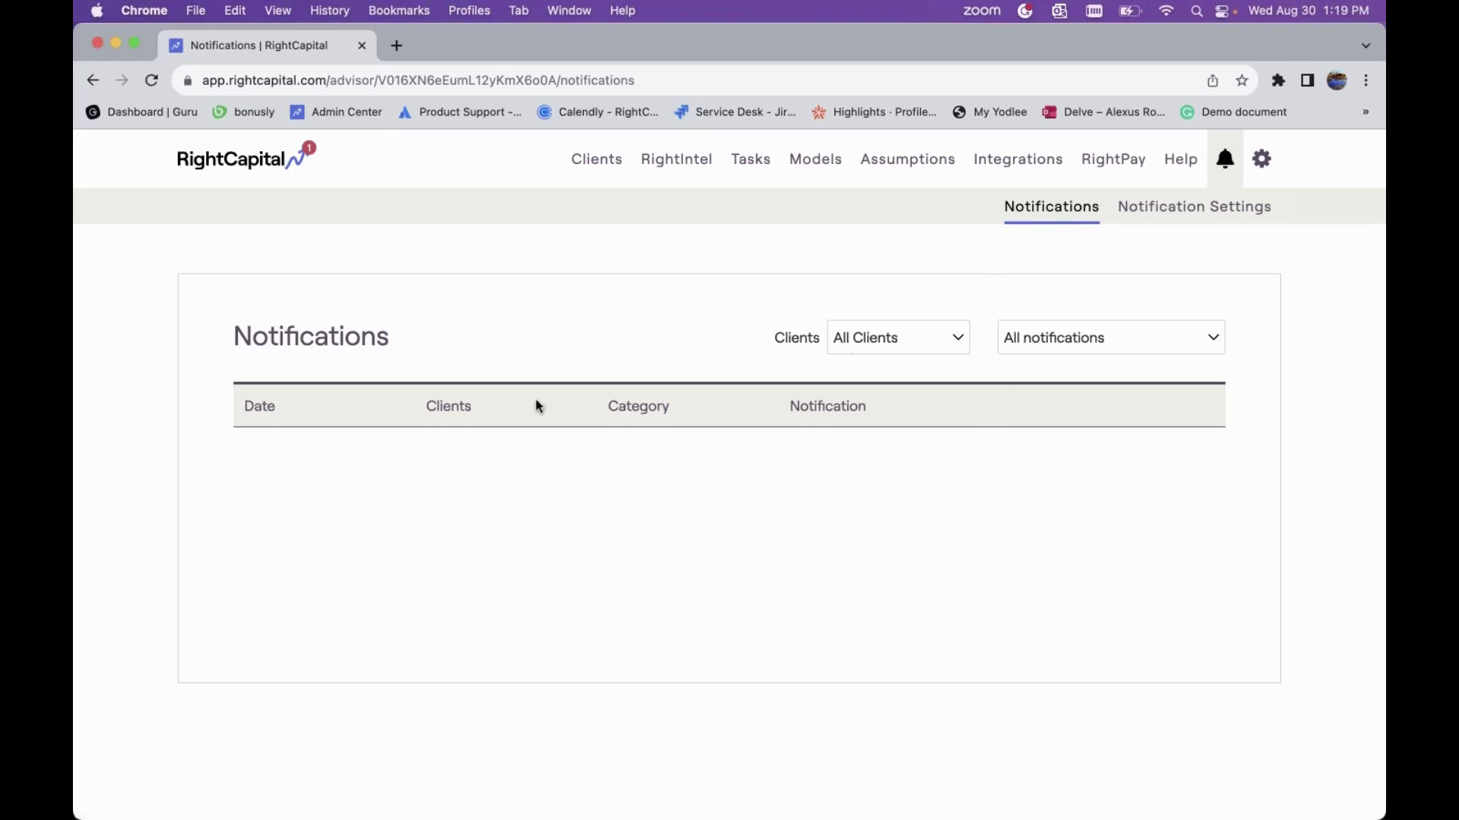
left_click(866, 334)
left_click(1062, 331)
left_click(1076, 341)
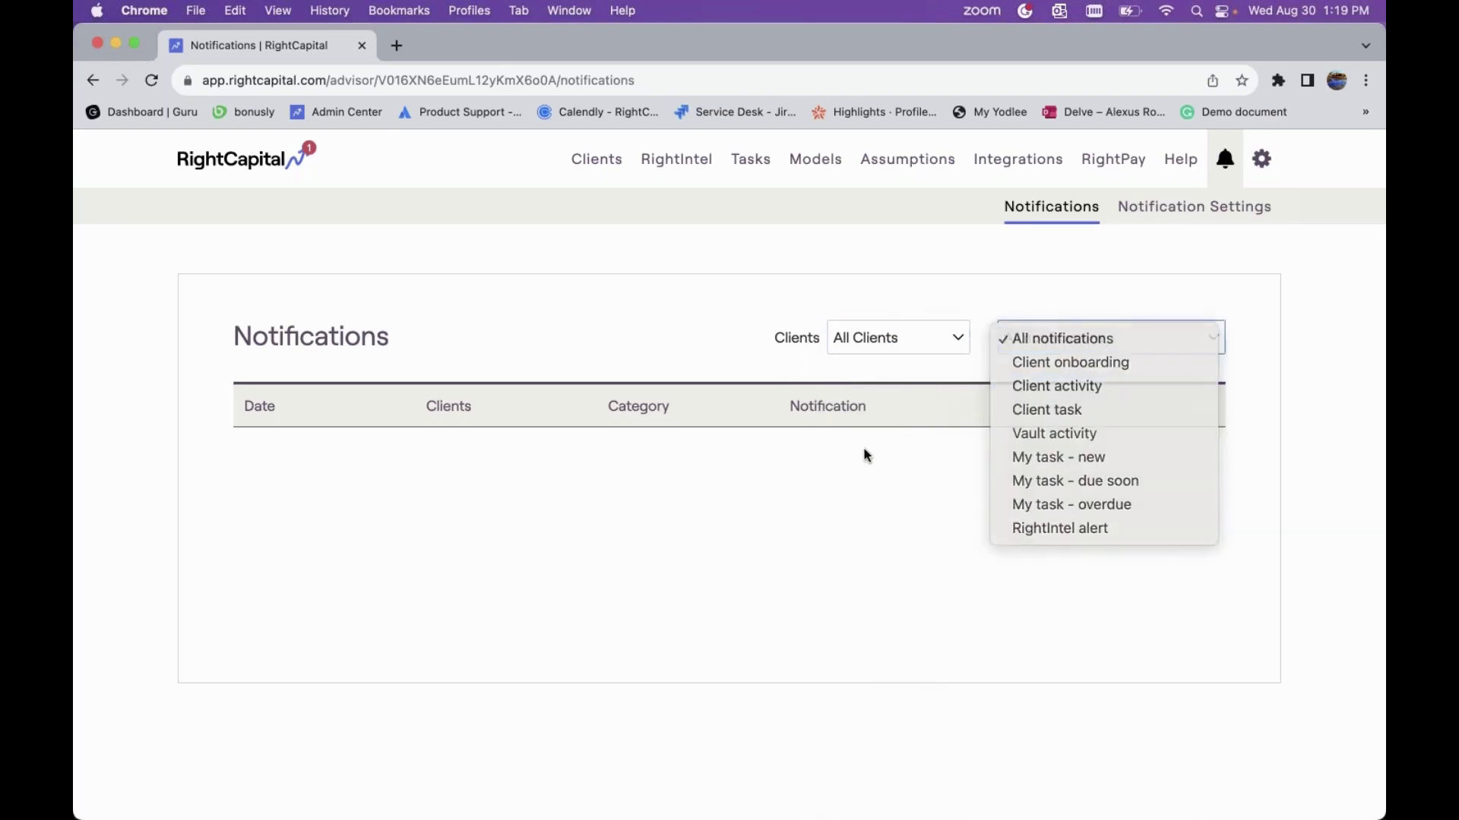
left_click(892, 408)
- Open the notification settings and look over all categories from Onboarding to RightIntel alerts
left_click(1203, 212)
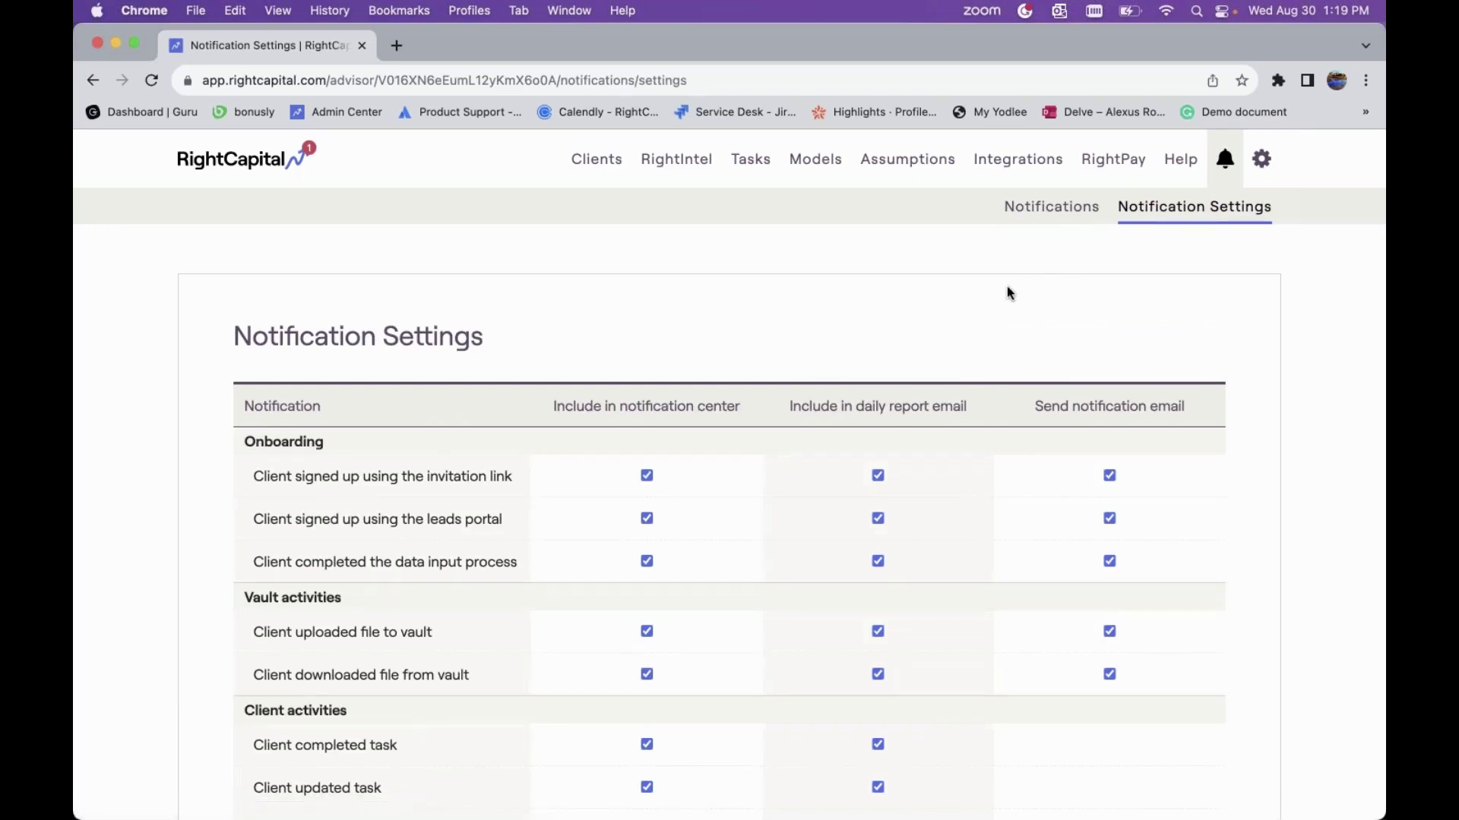
scroll(1009, 293, "down", 4)
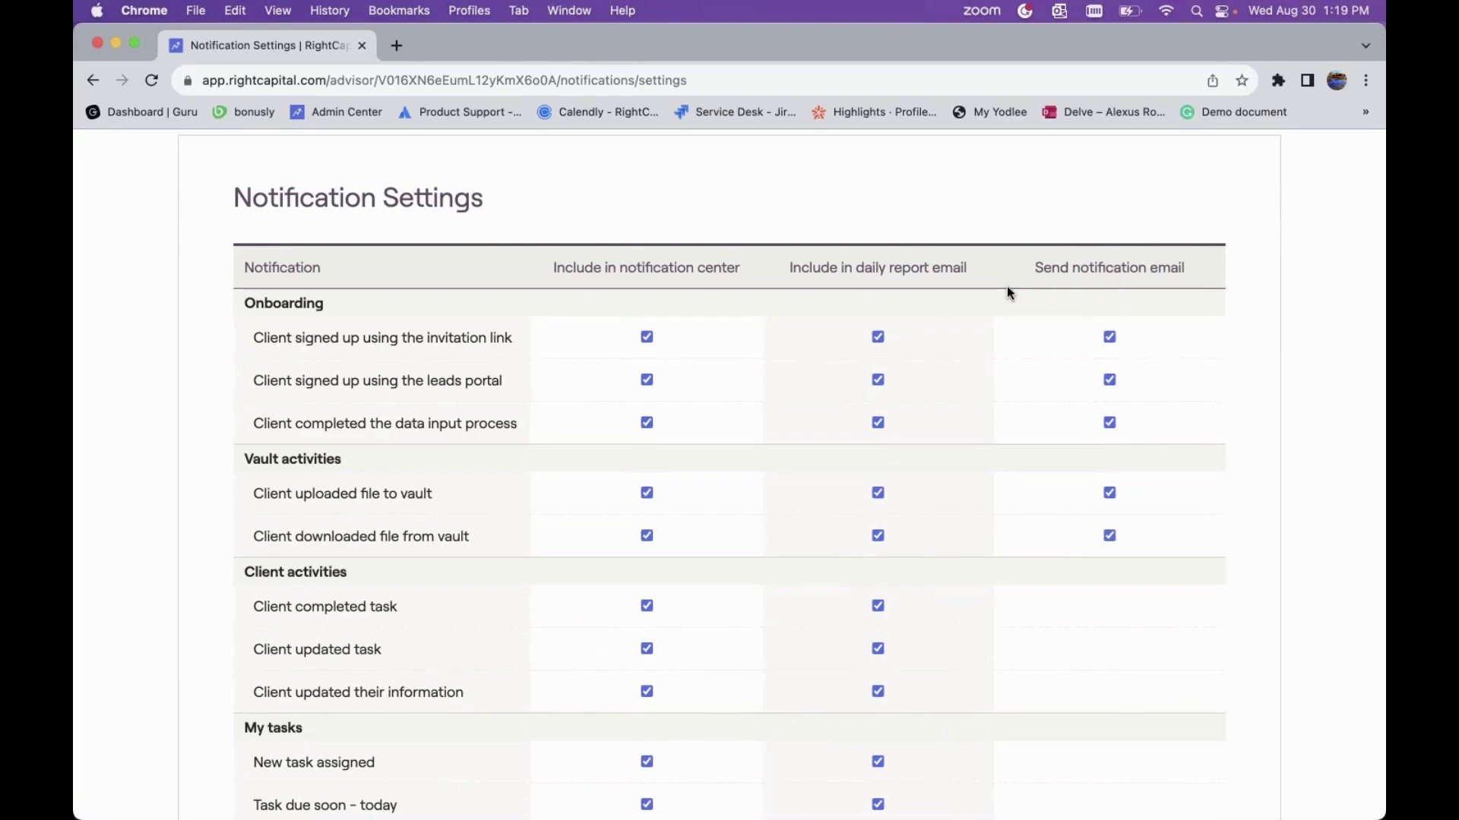
scroll(1009, 293, "down", 2)
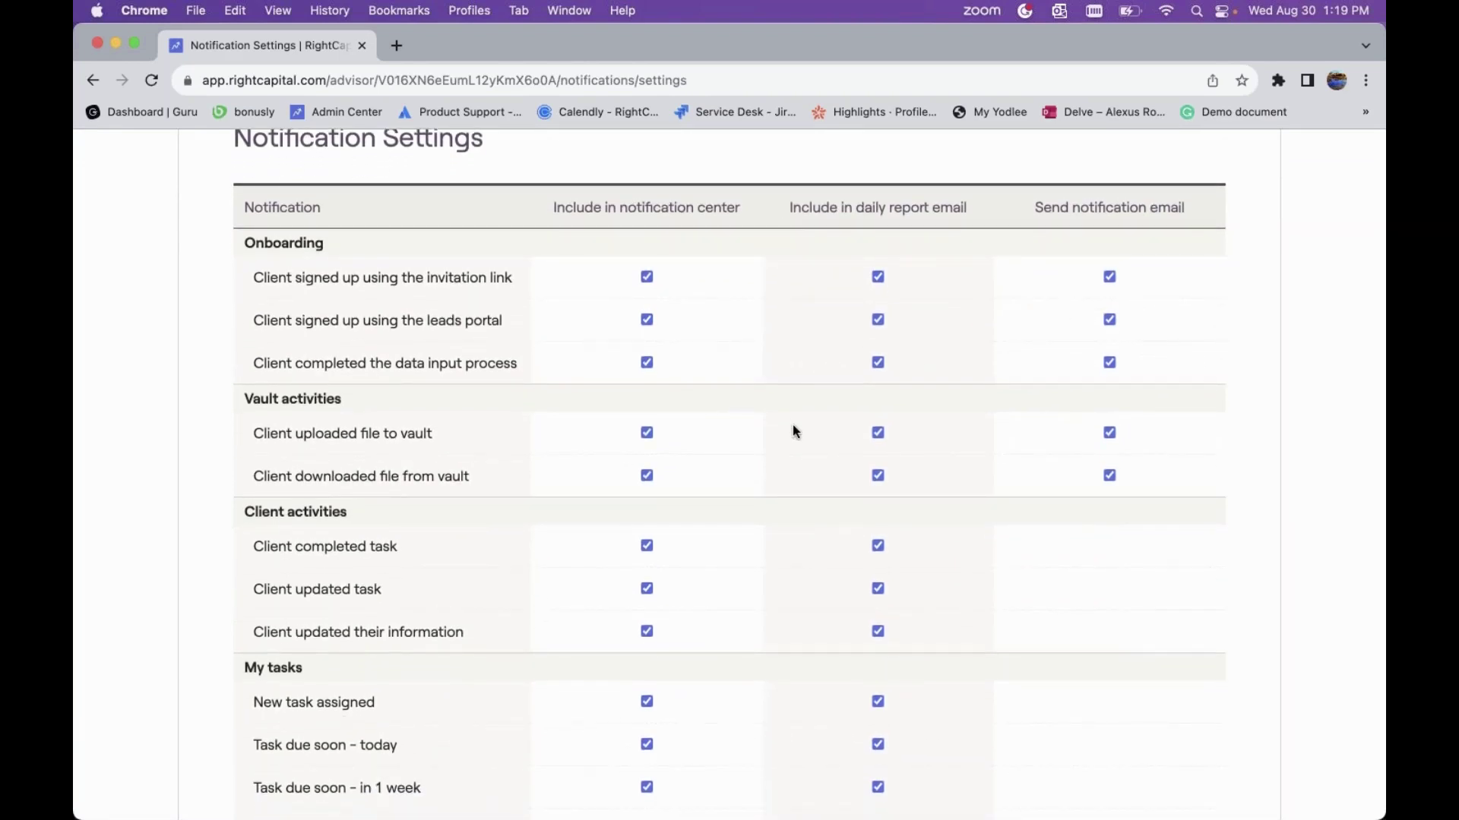
scroll(798, 426, "down", 4)
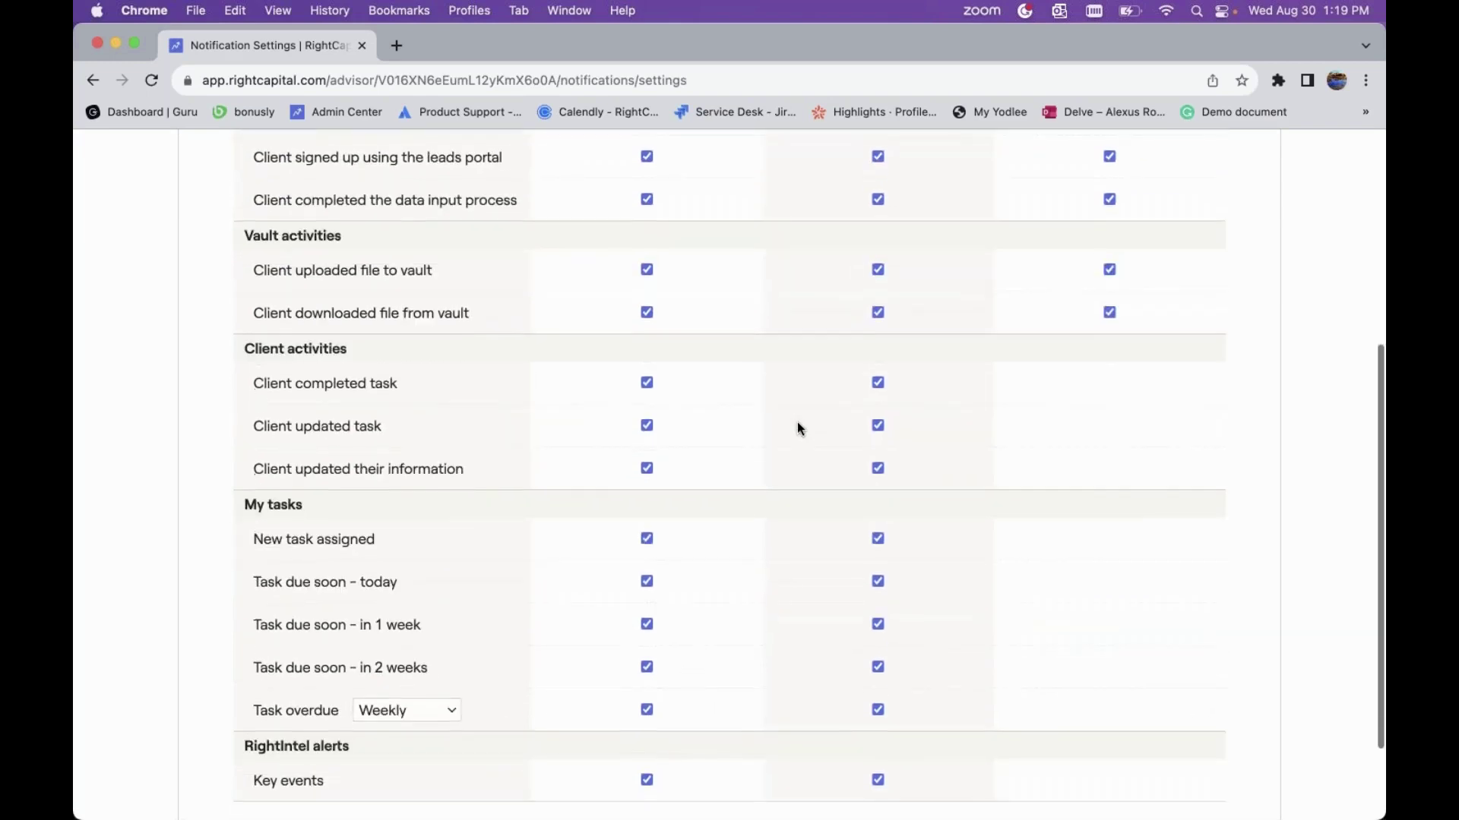
scroll(798, 425, "up", 3)
scroll(797, 427, "up", 3)
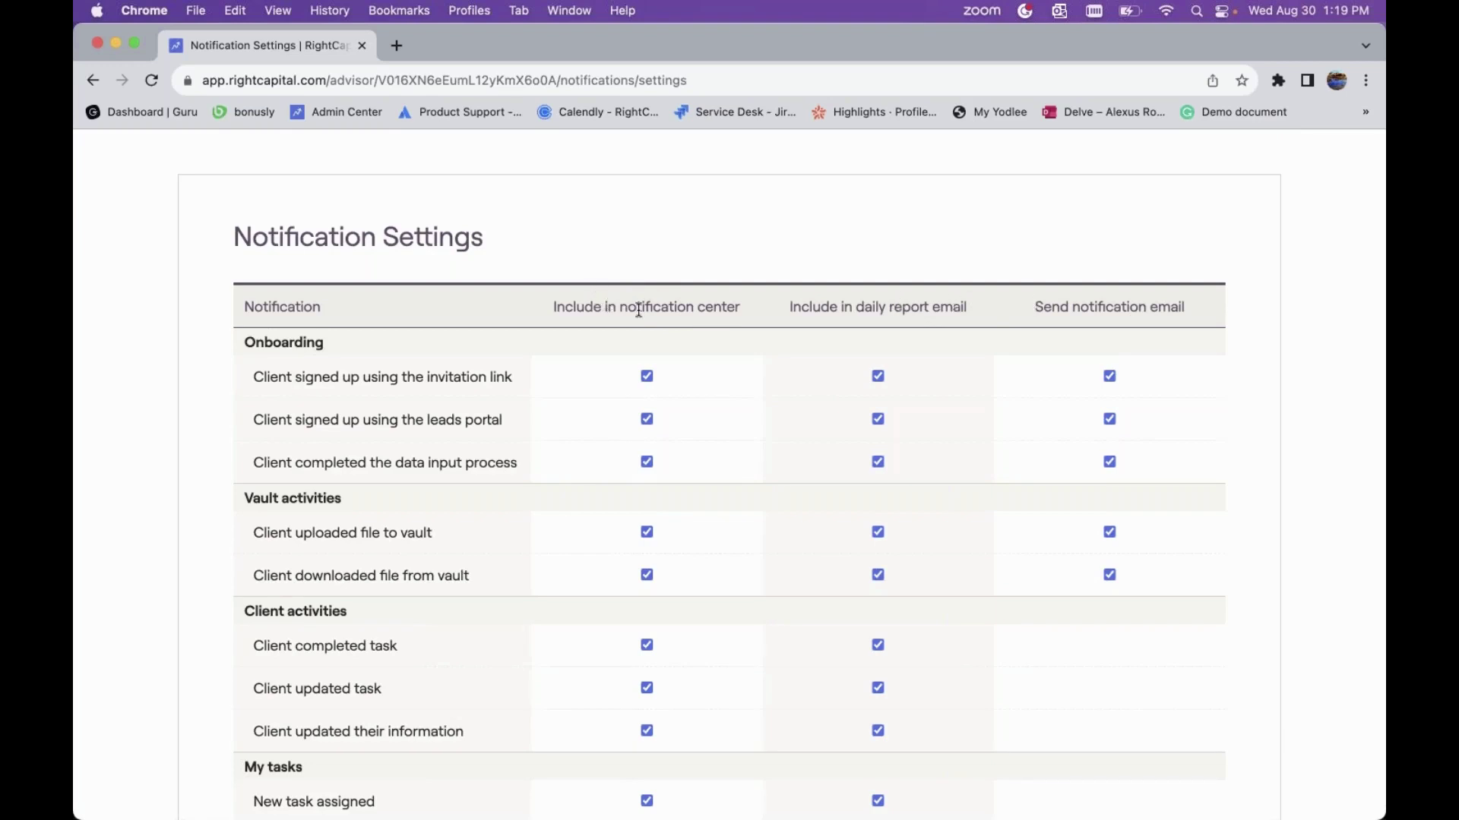
scroll(638, 309, "up", 3)
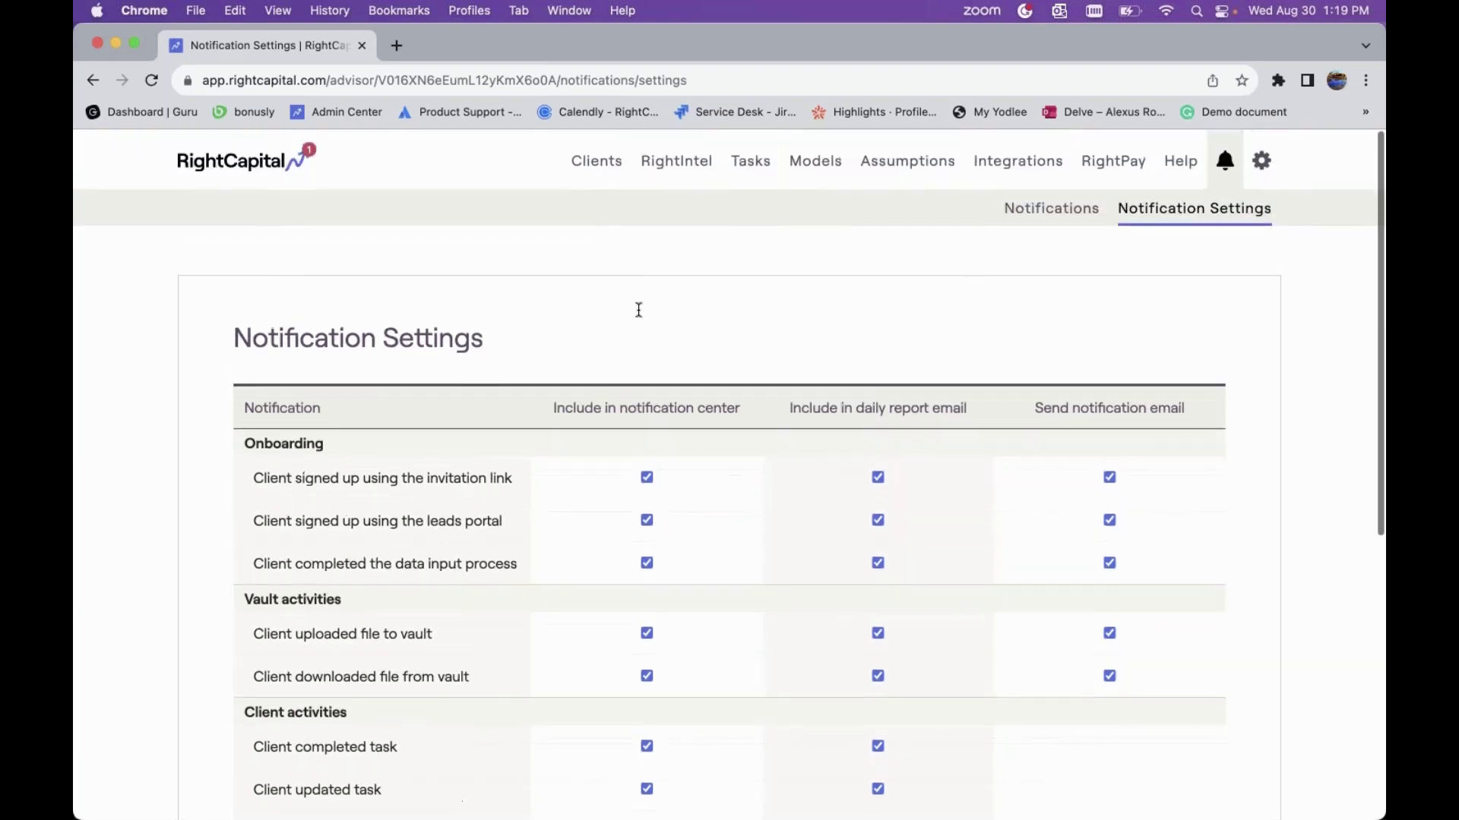
- Revisit the notifications list, then return to the notification settings and examine the Onboarding and Vault activities rows
left_click(1067, 209)
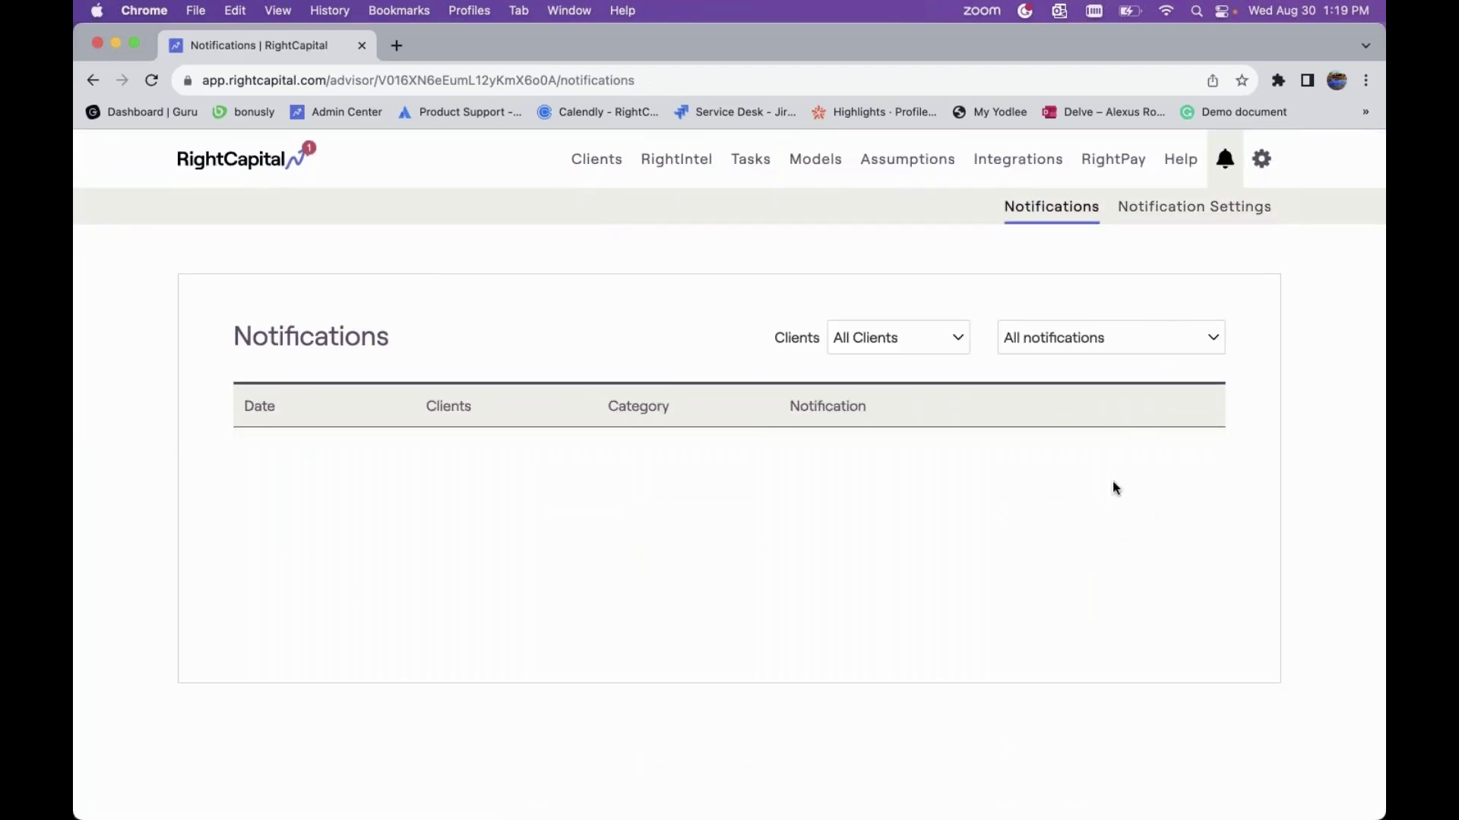
left_click(1182, 214)
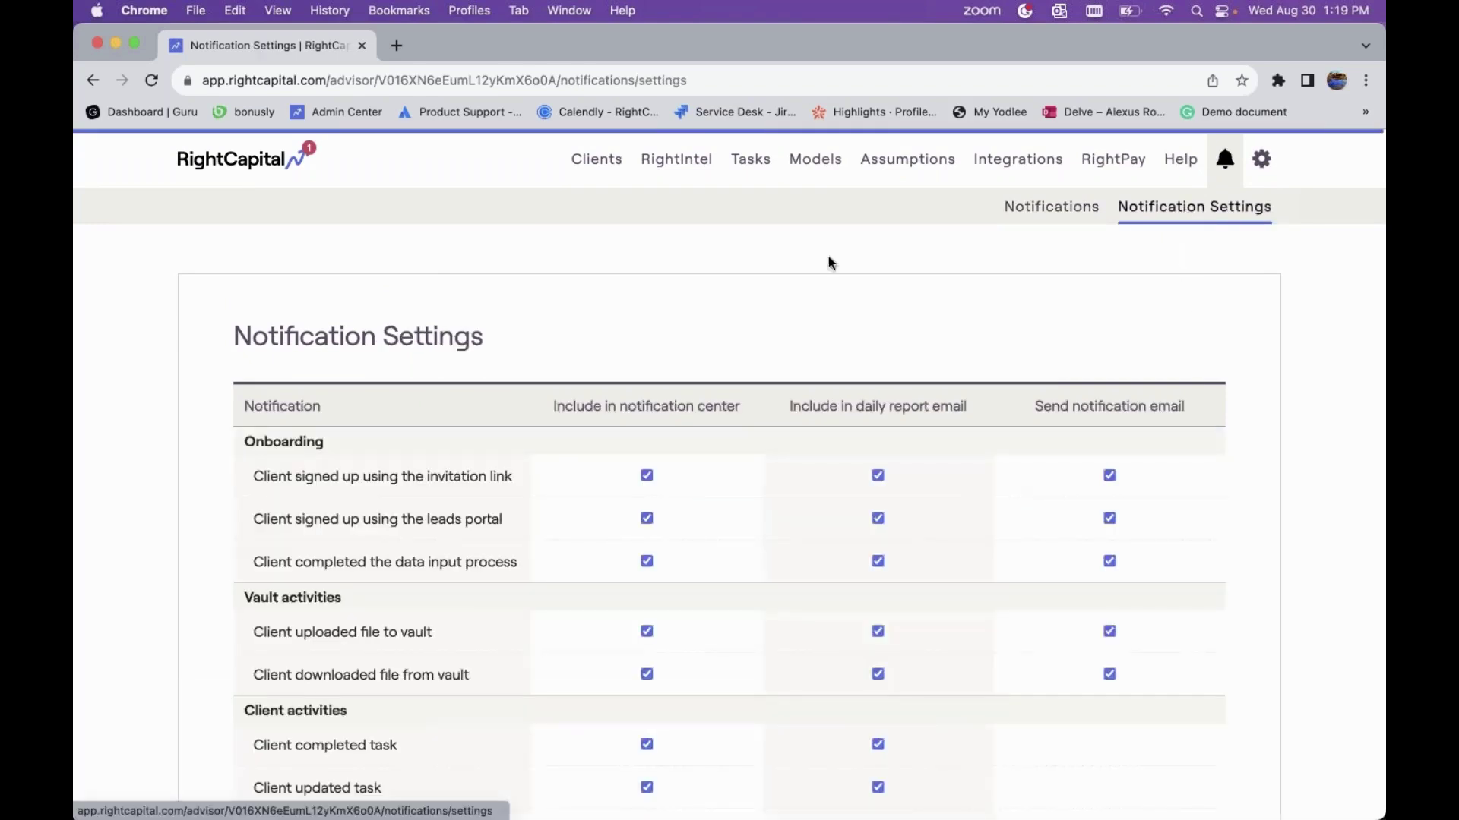
scroll(641, 464, "down", 2)
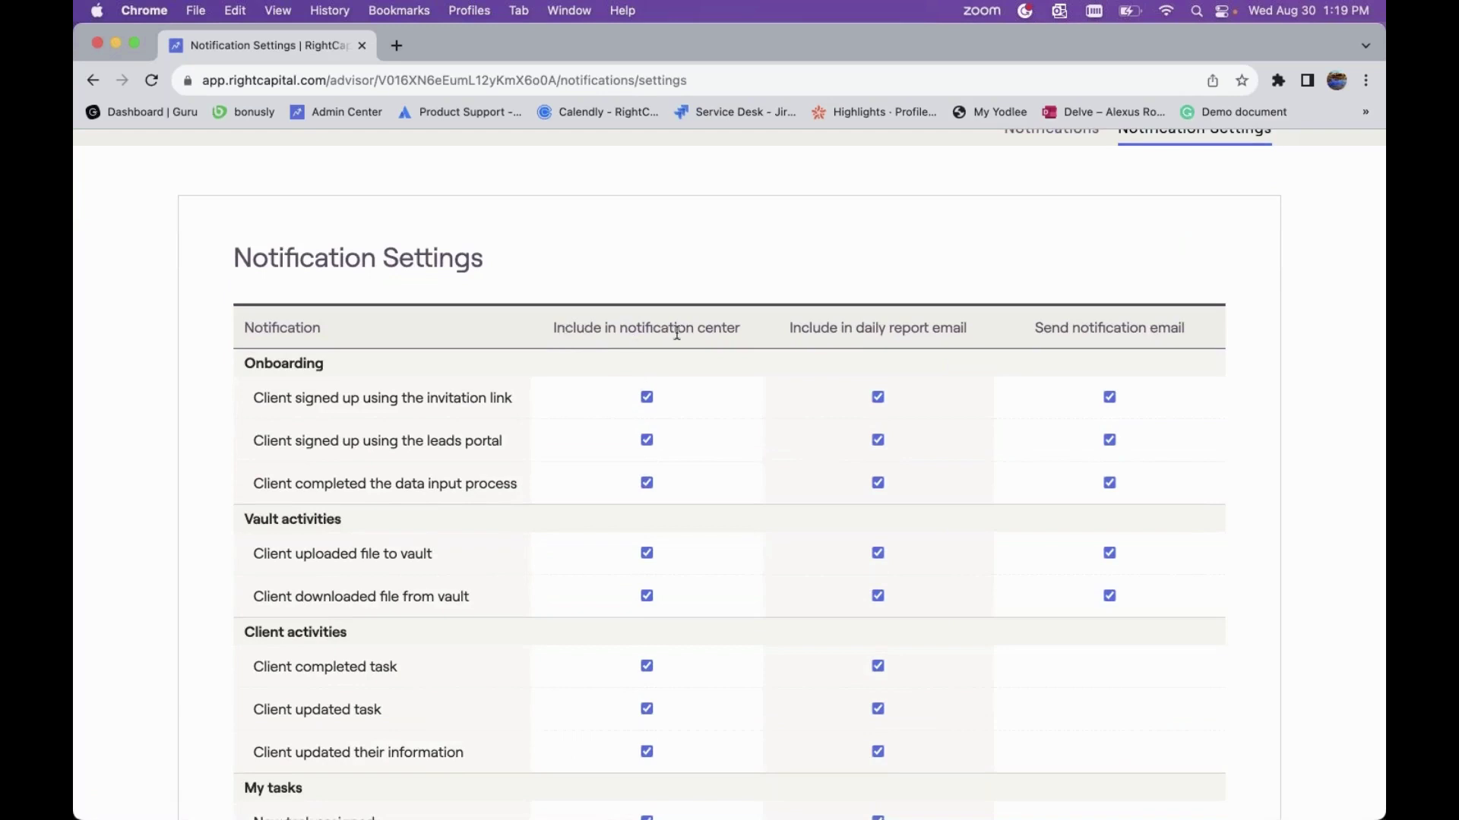
scroll(680, 373, "down", 1)
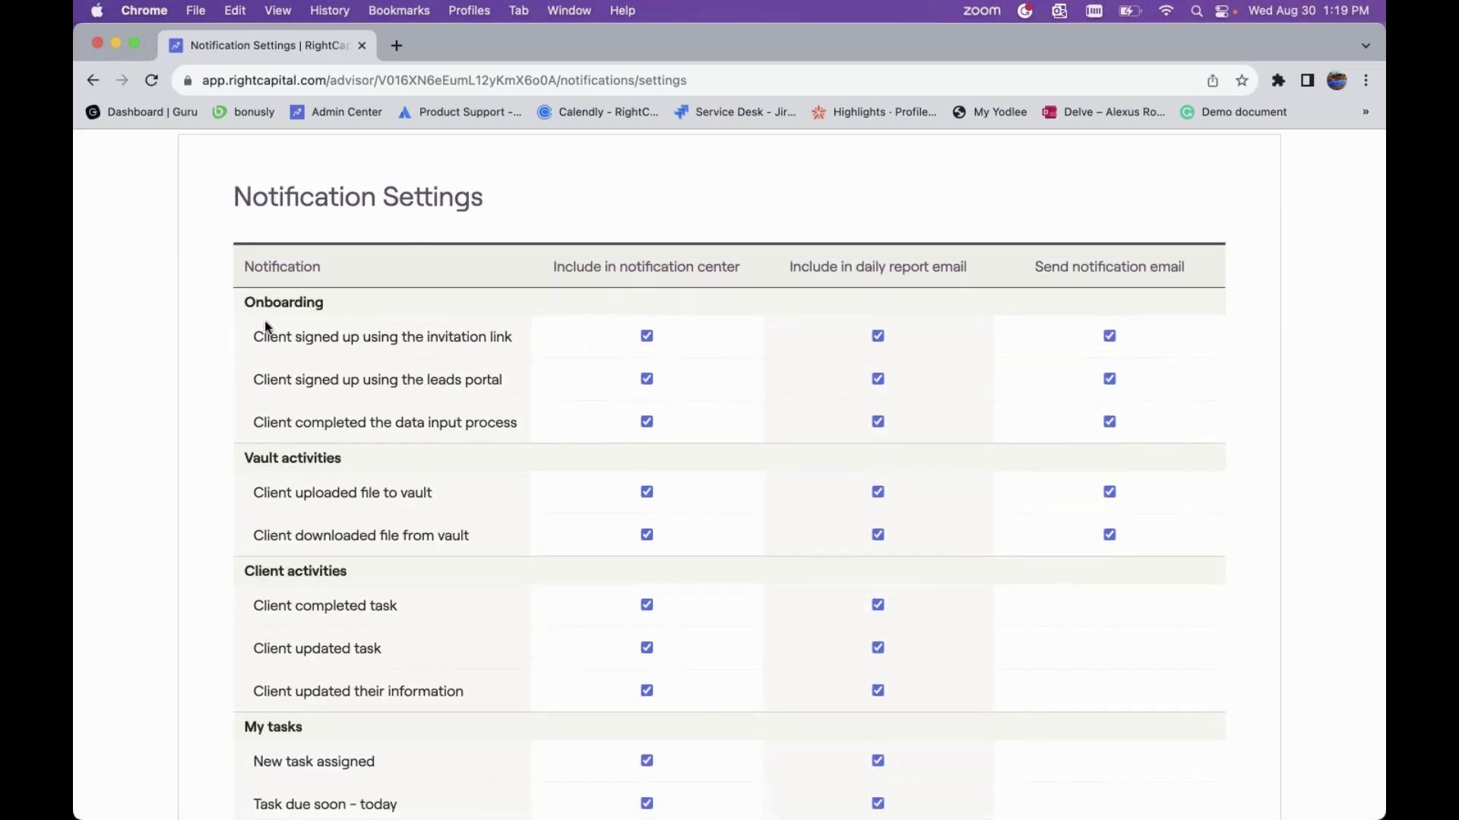
scroll(265, 322, "down", 1)
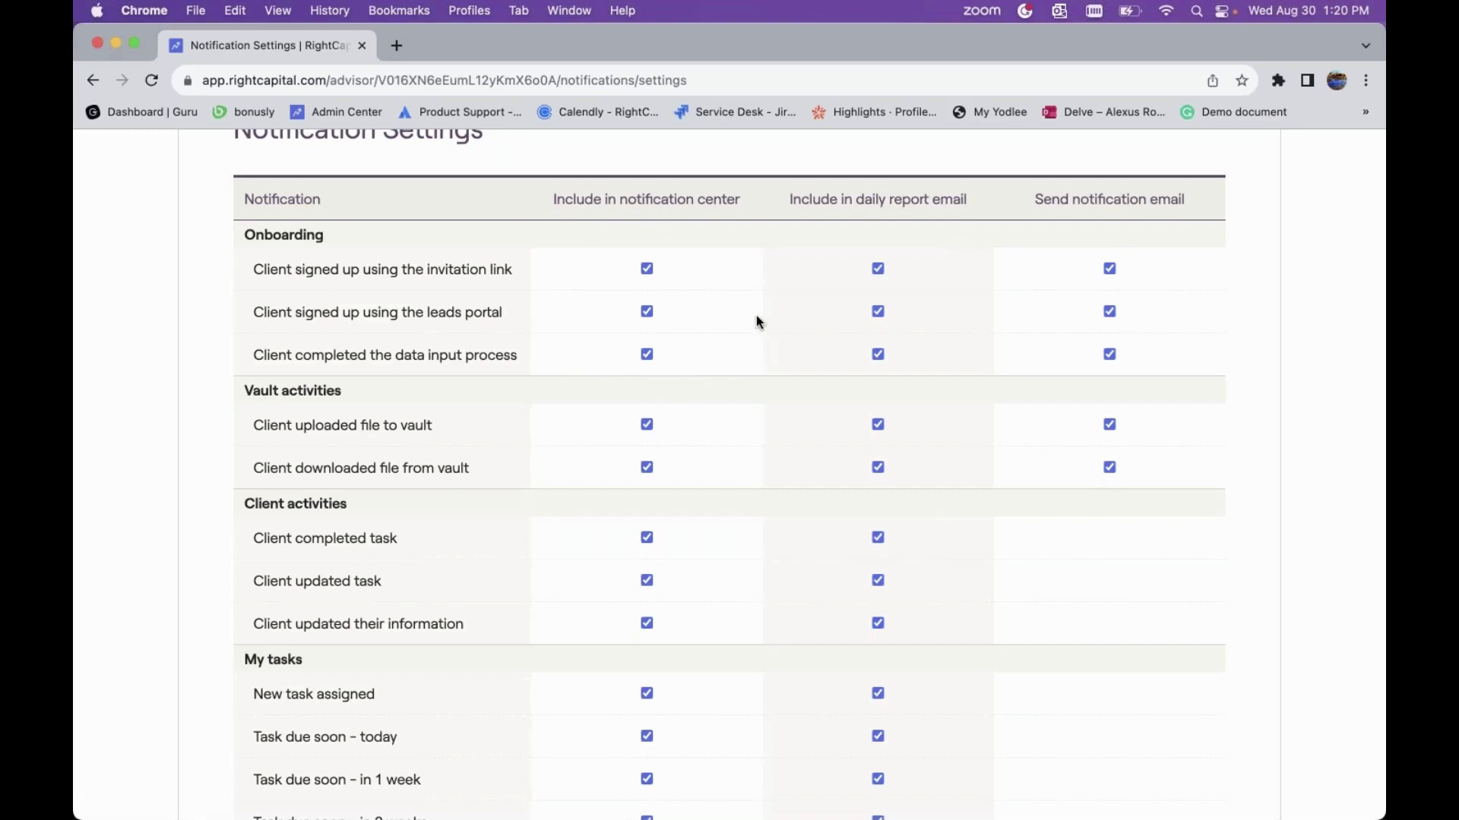
scroll(874, 274, "up", 3)
scroll(995, 222, "up", 3)
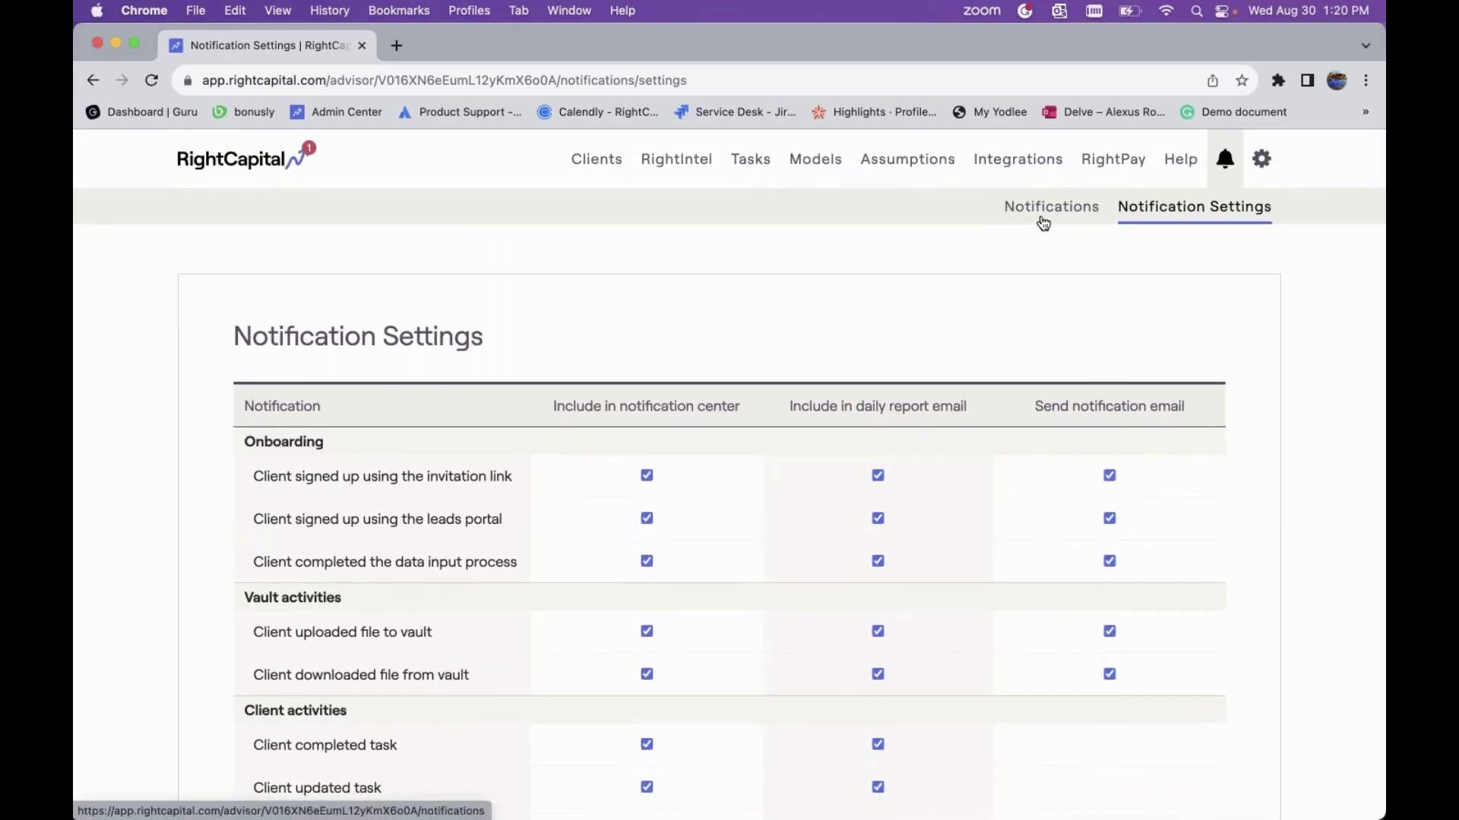
scroll(659, 526, "down", 1)
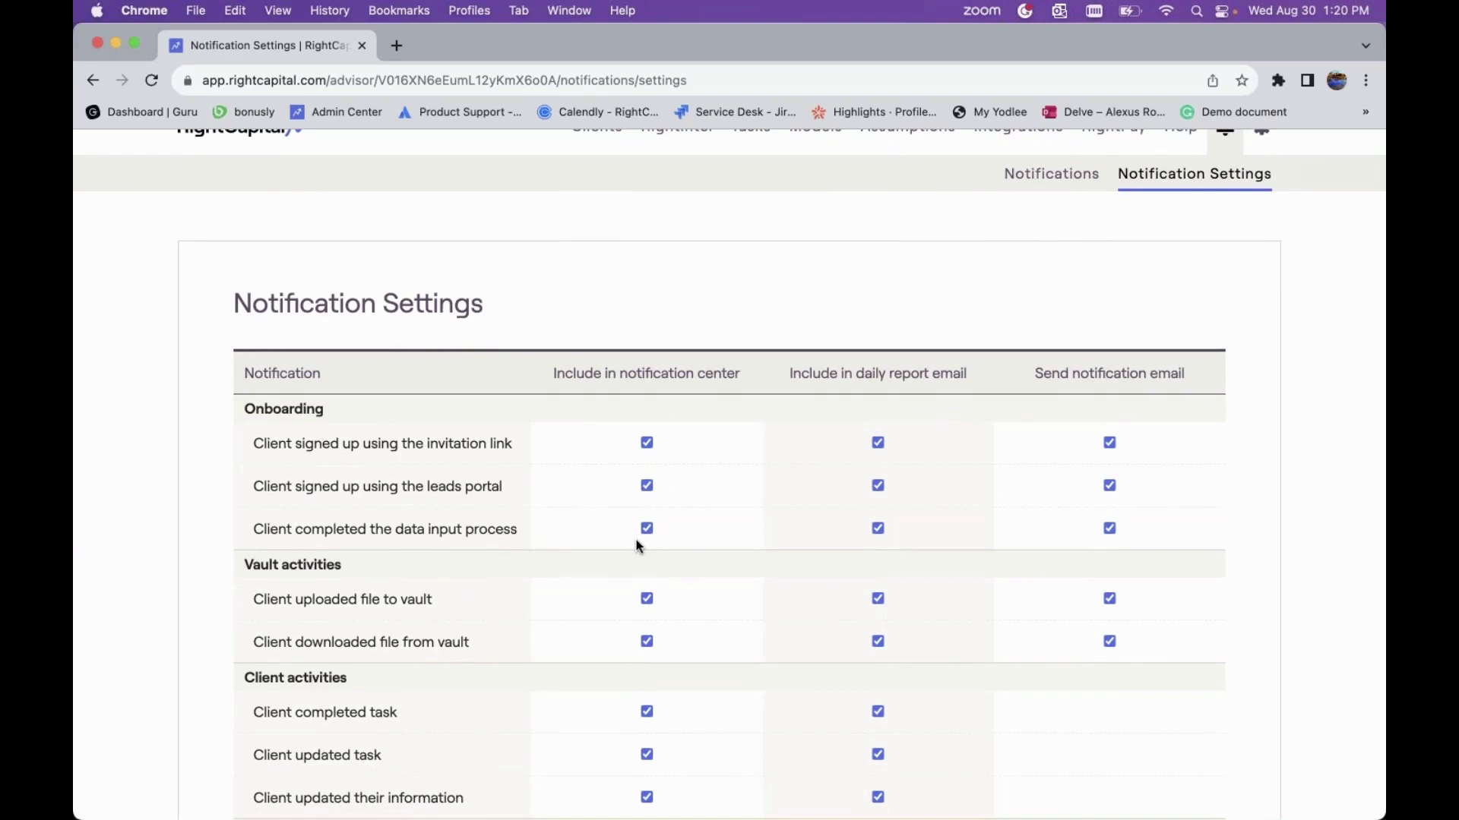
scroll(638, 547, "down", 2)
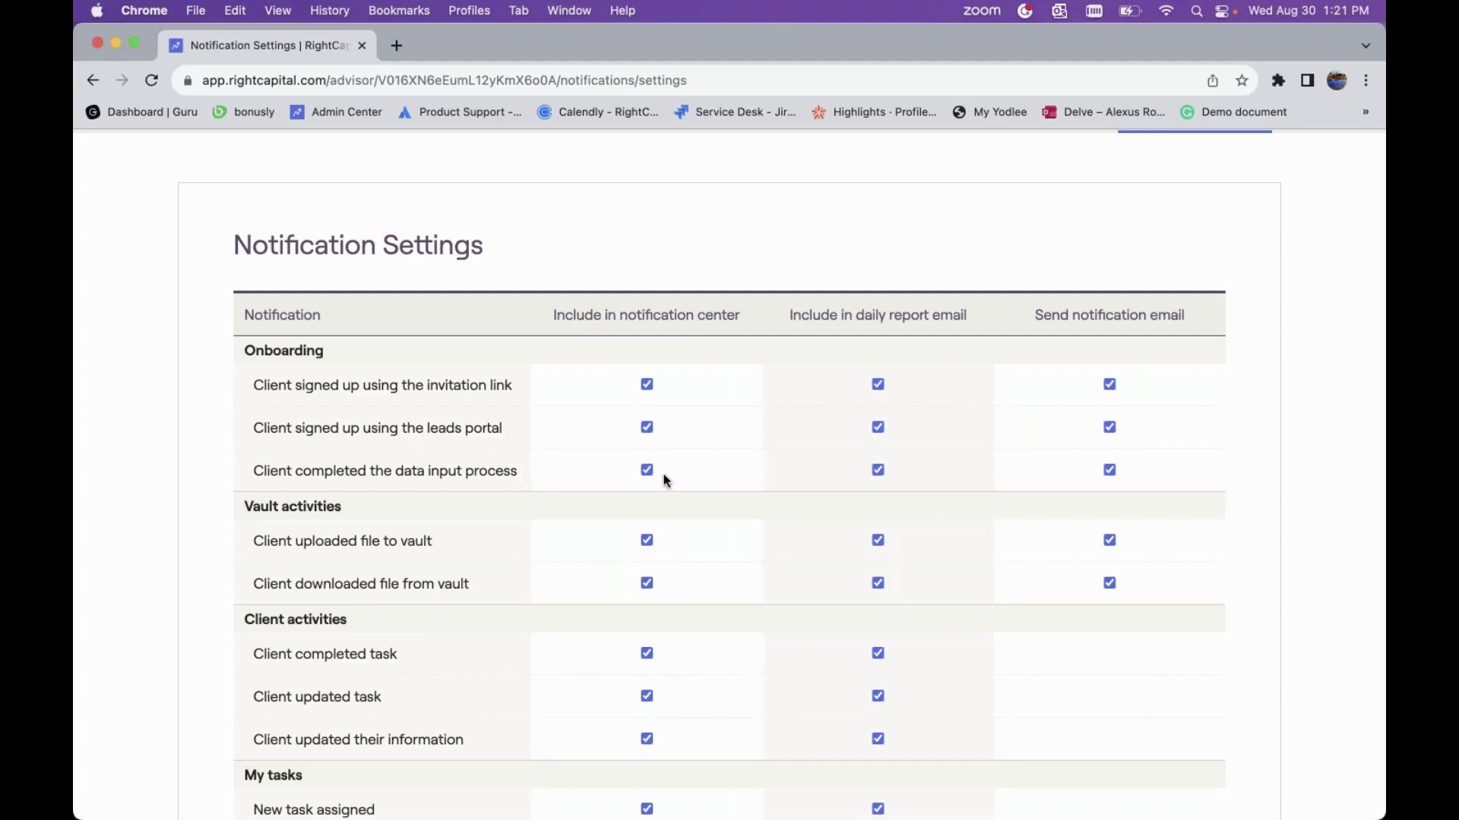
- Examine the Client activities rows and their notification center and daily report email options
scroll(665, 475, "down", 5)
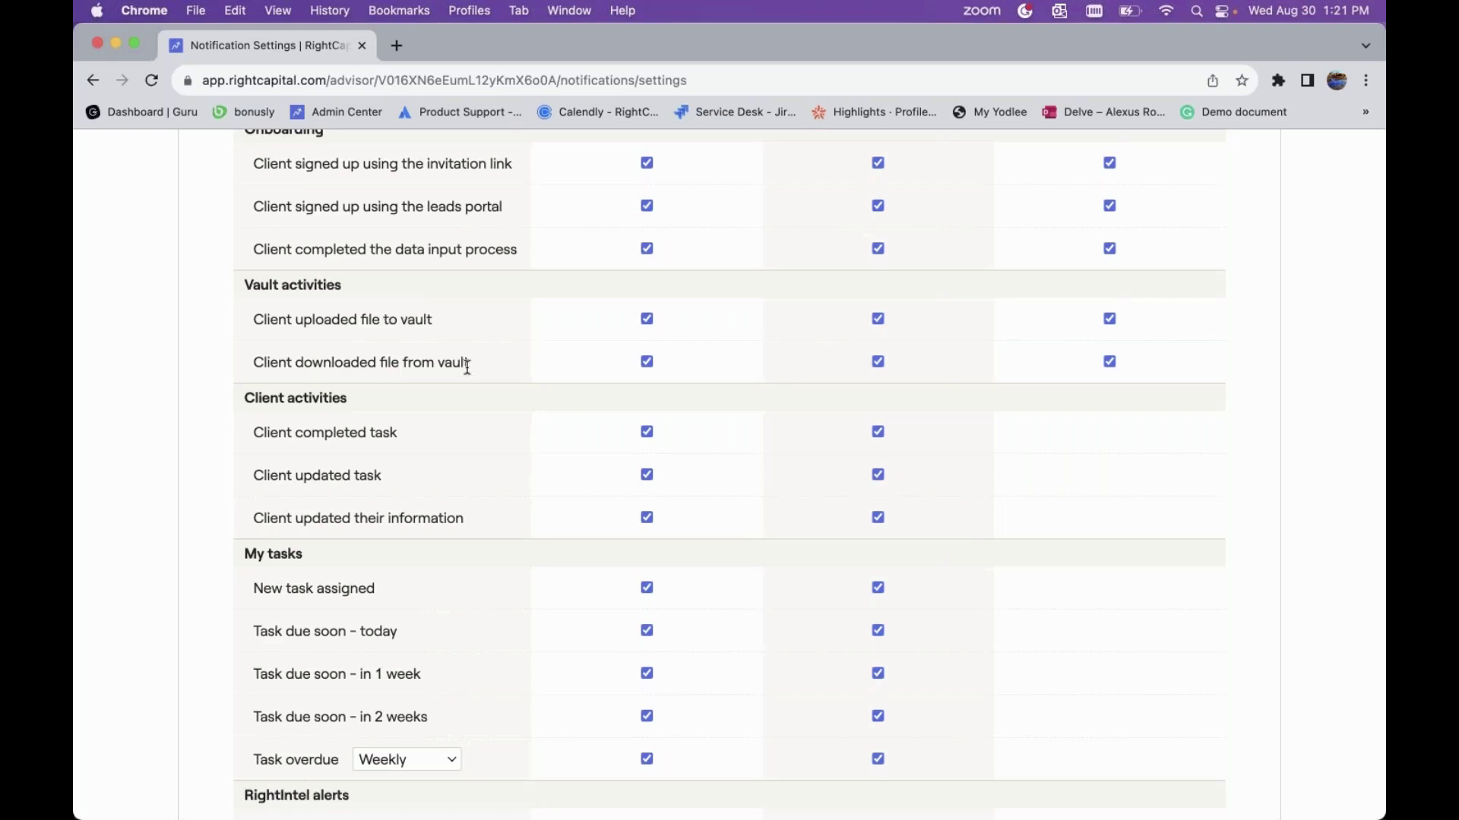
scroll(468, 366, "down", 2)
scroll(866, 349, "down", 2)
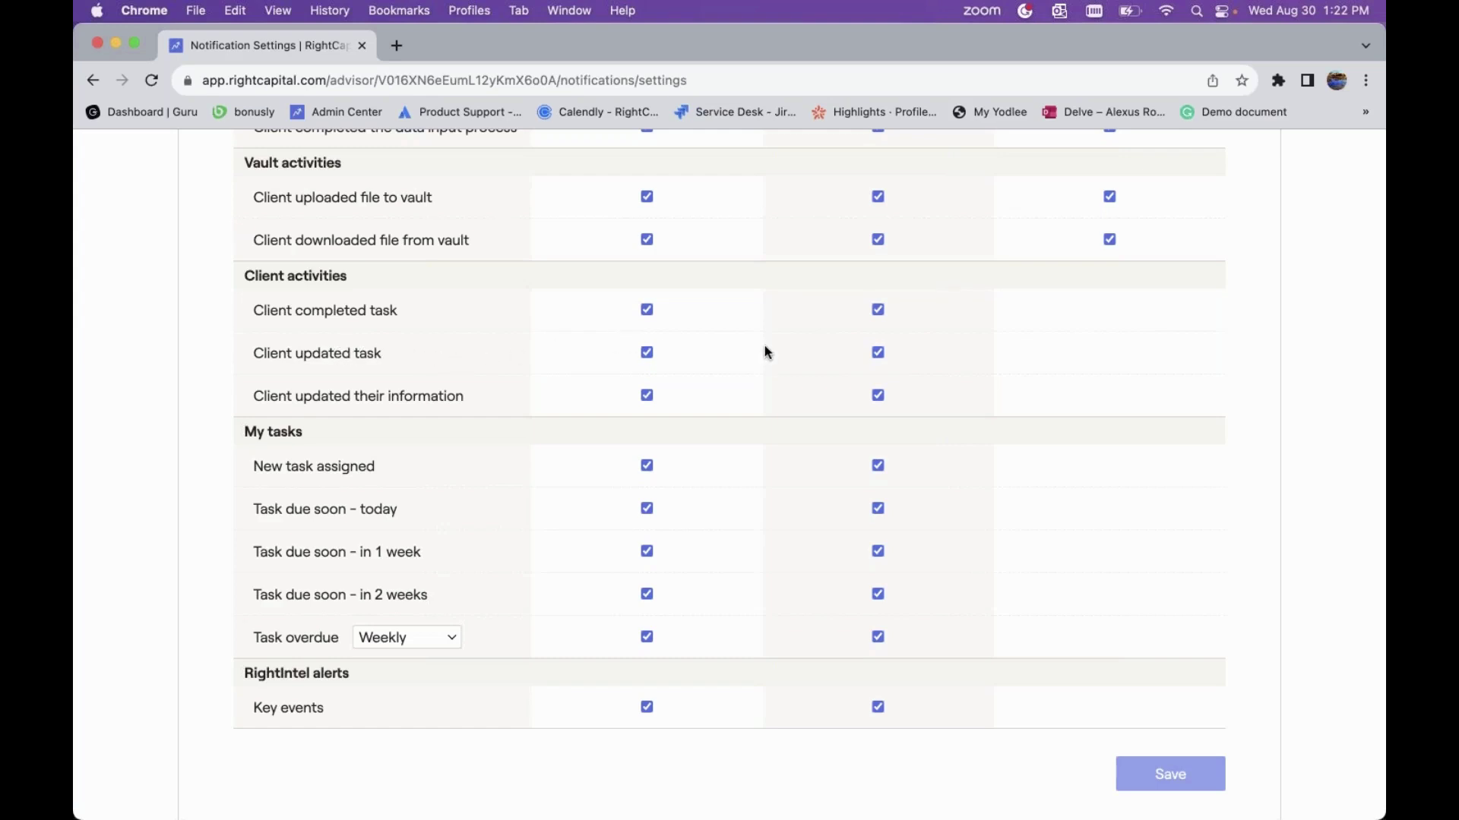
scroll(766, 352, "up", 2)
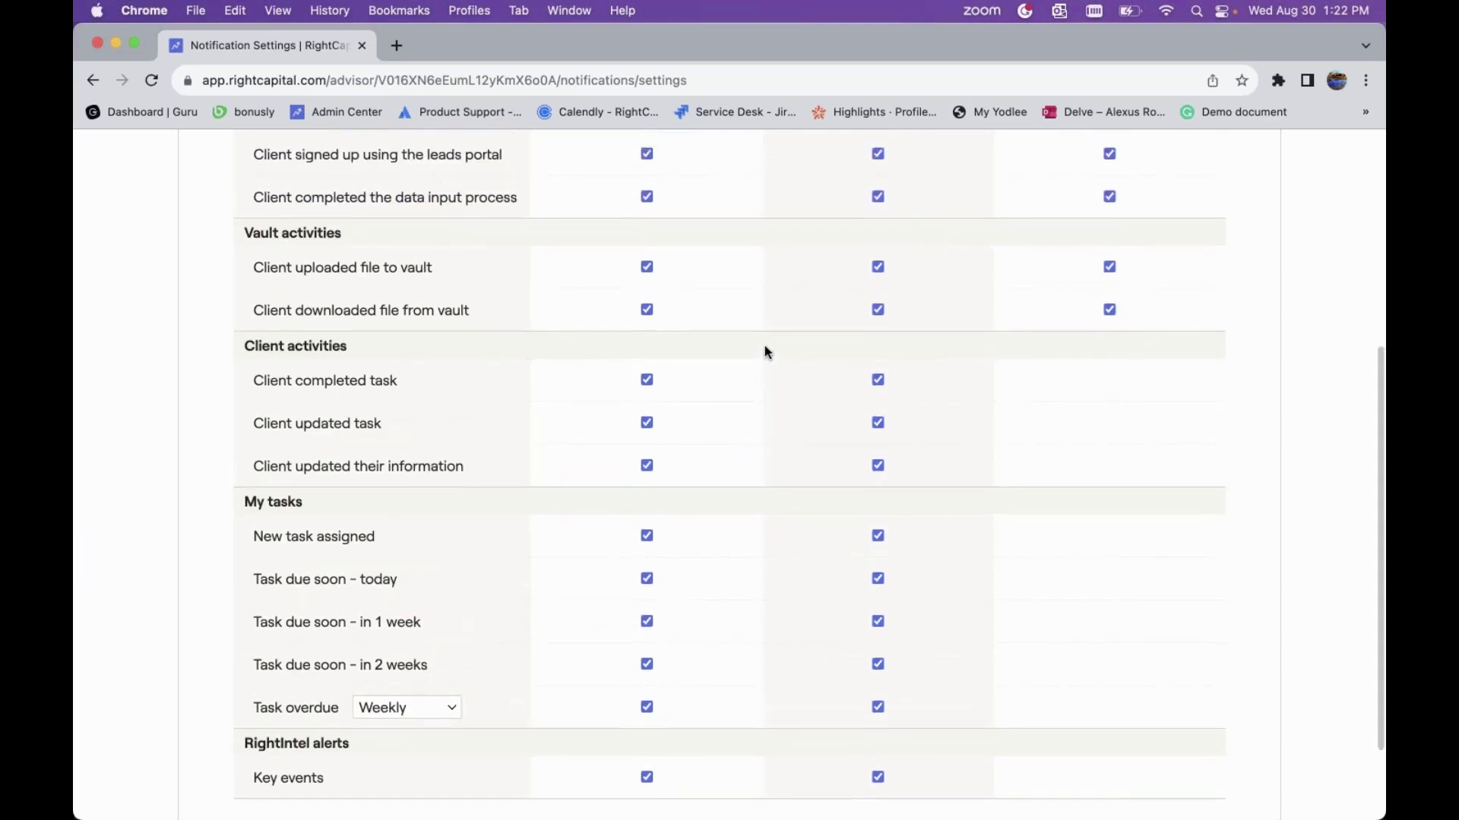
scroll(765, 351, "up", 3)
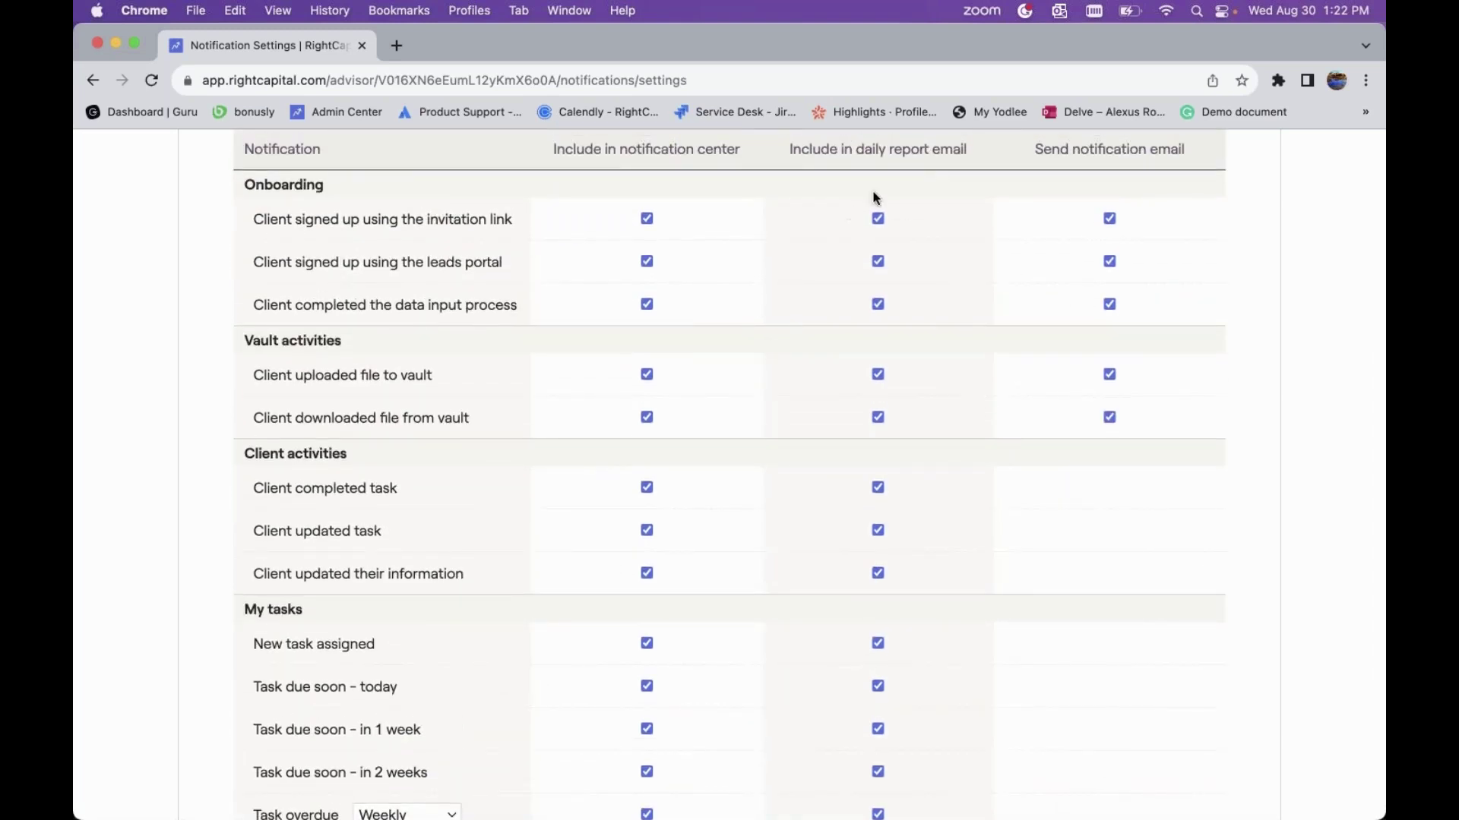
scroll(905, 498, "down", 3)
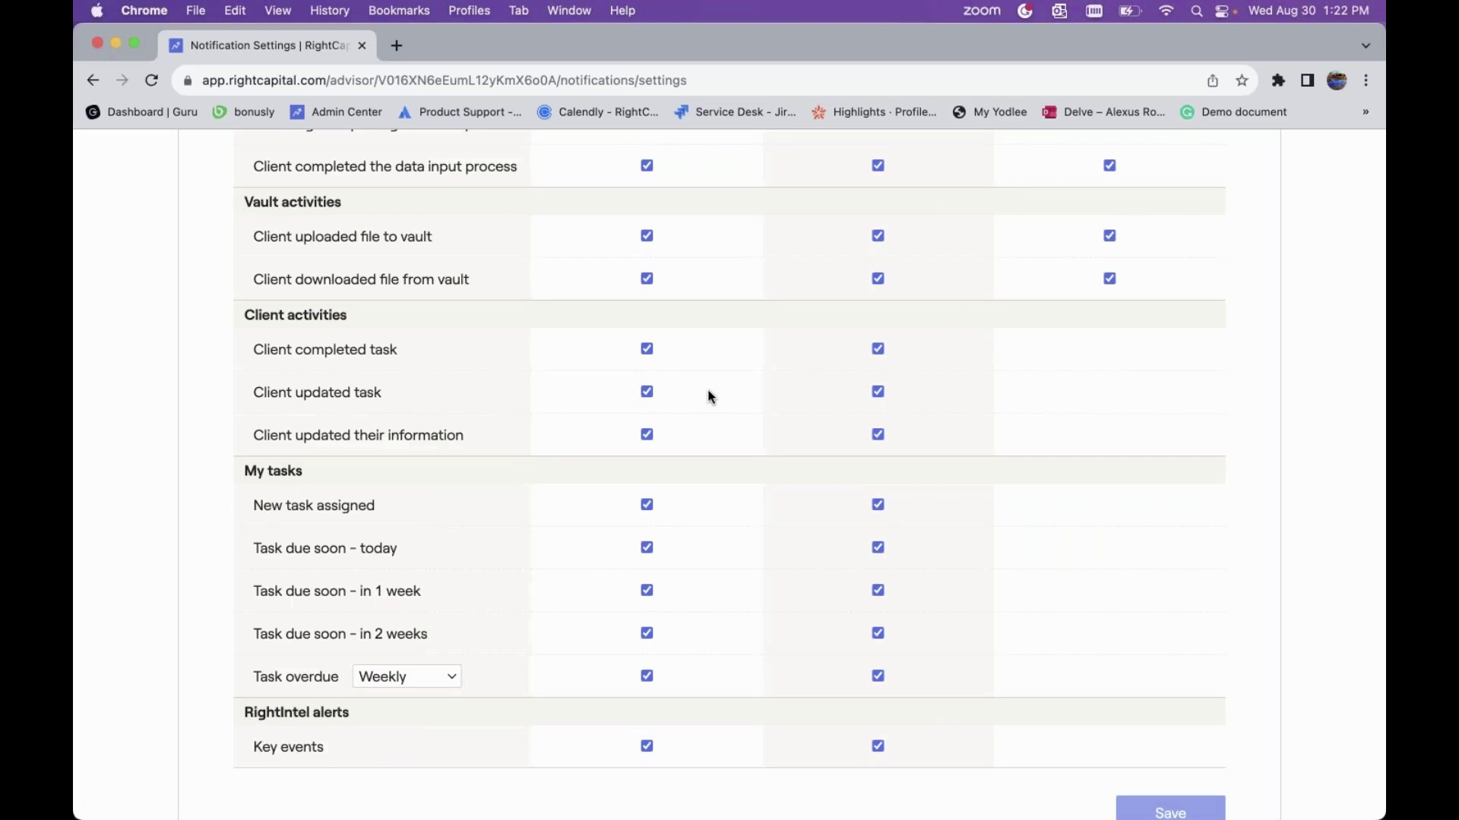
- Check the My tasks notifications and the frequency options for Task overdue, keeping it on Weekly
scroll(708, 389, "down", 2)
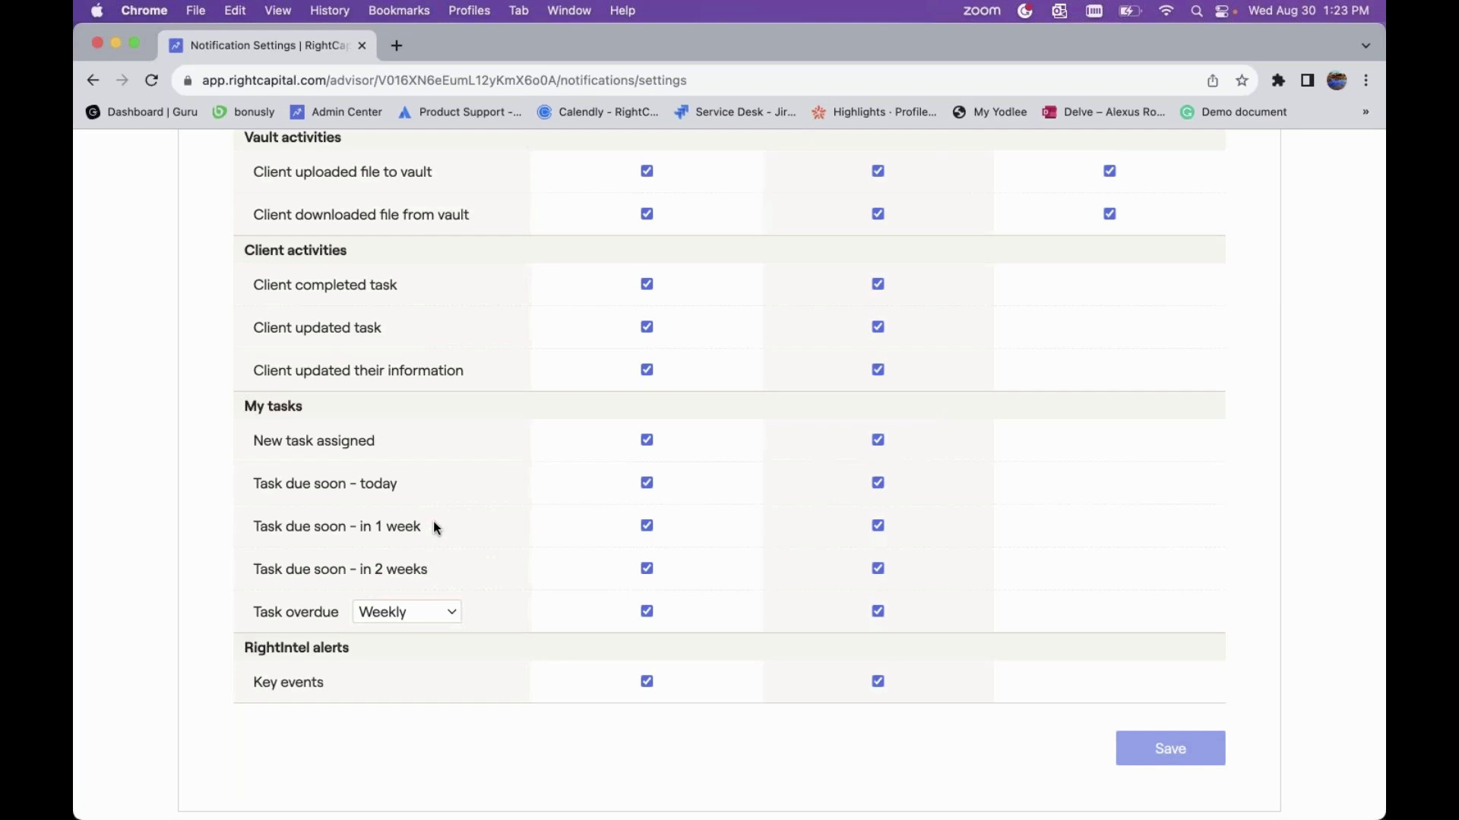
scroll(403, 642, "down", 1)
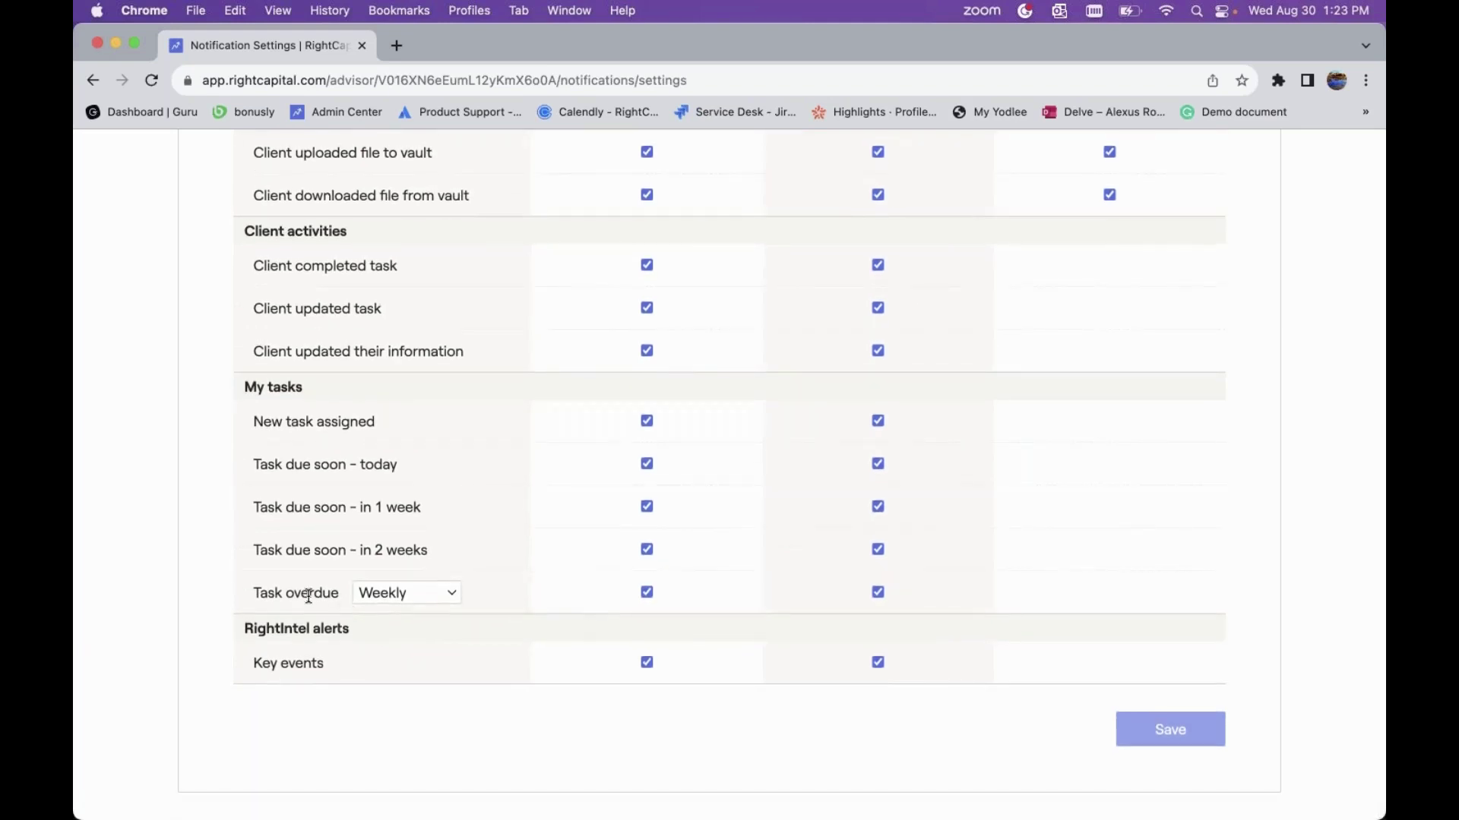
left_click(415, 593)
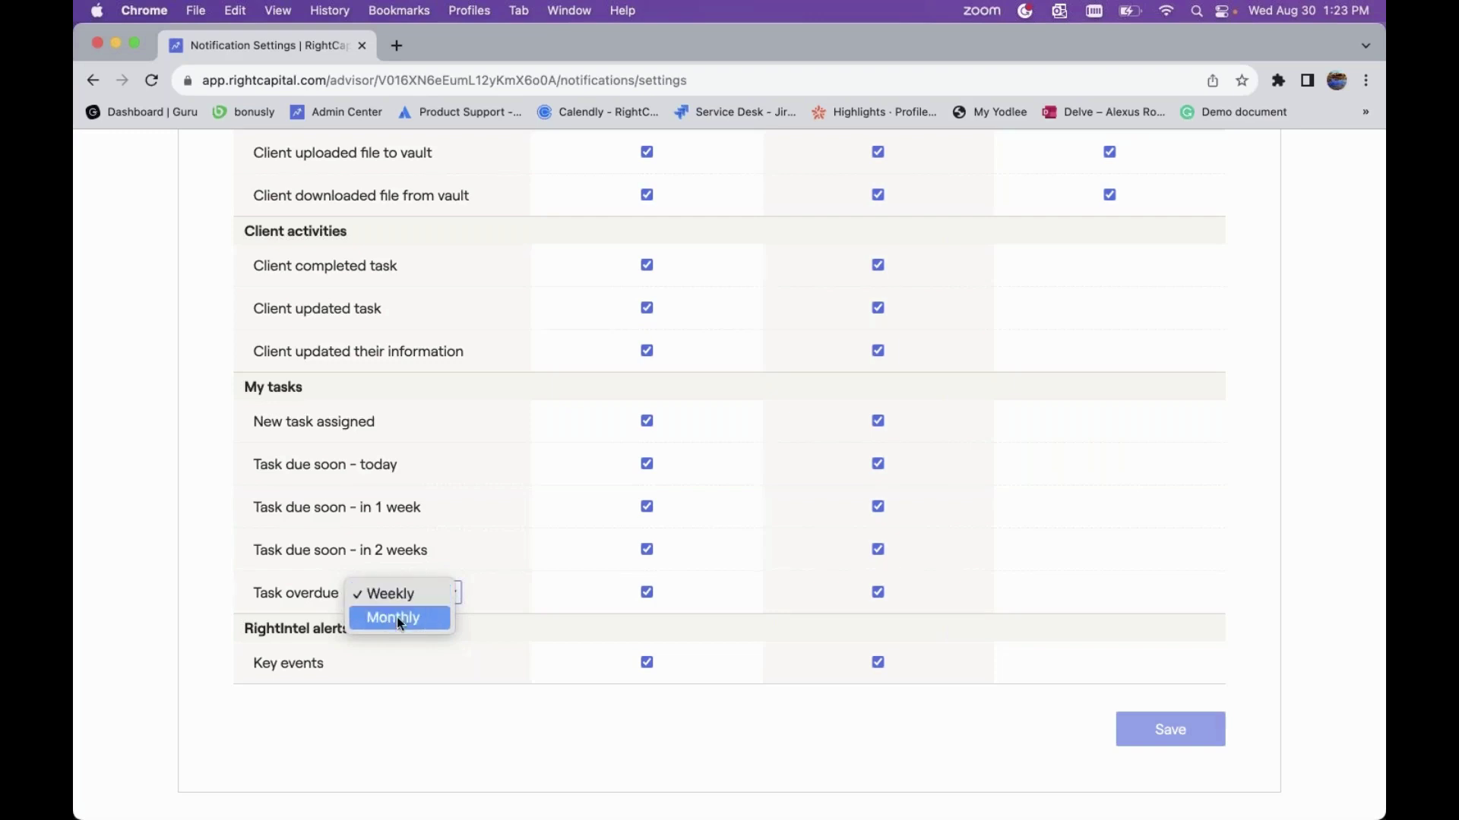
left_click(509, 598)
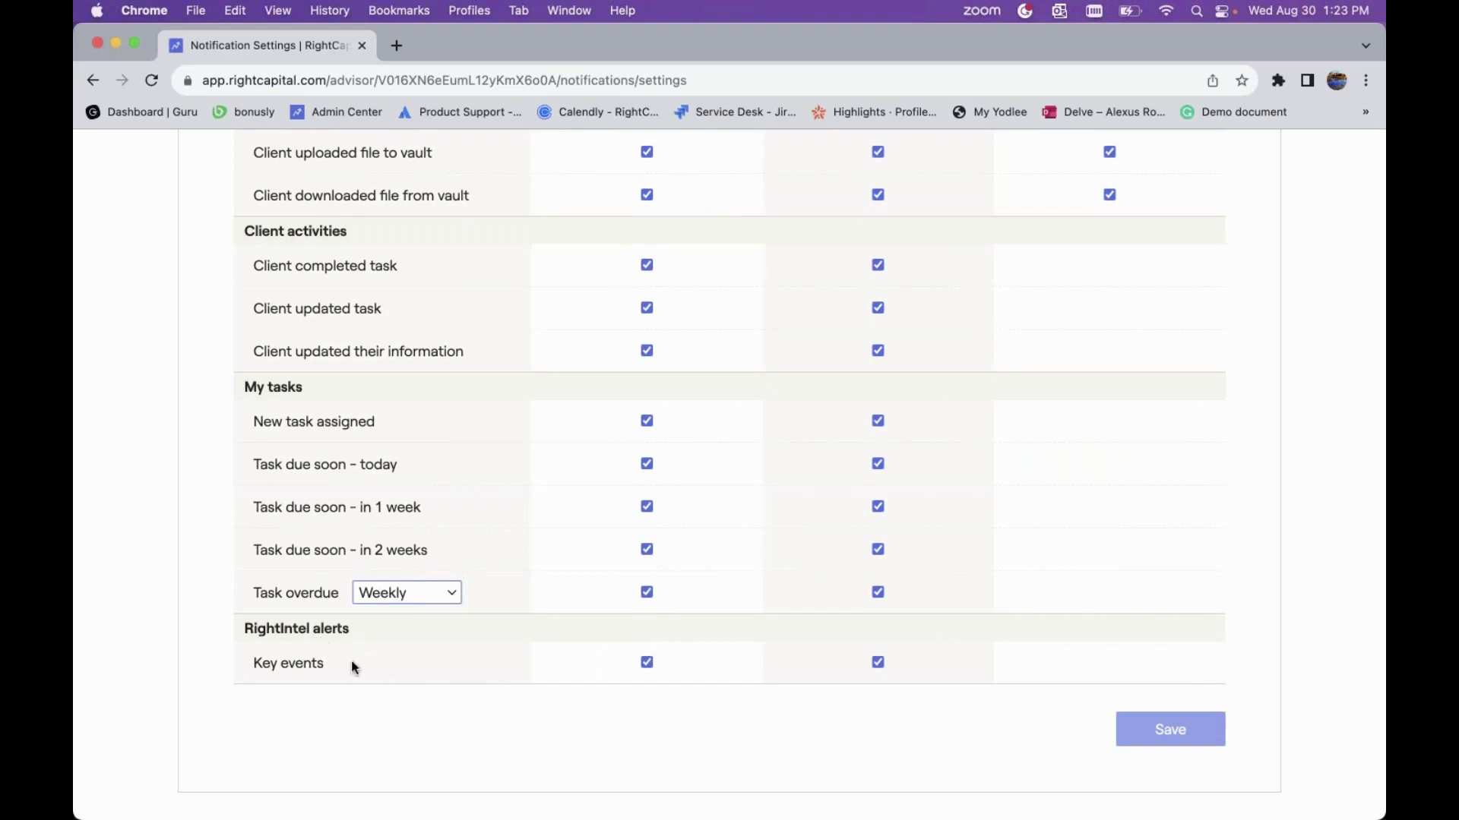
- Review the complete notification settings table once more, comparing the three delivery columns across all categories
scroll(781, 660, "up", 4)
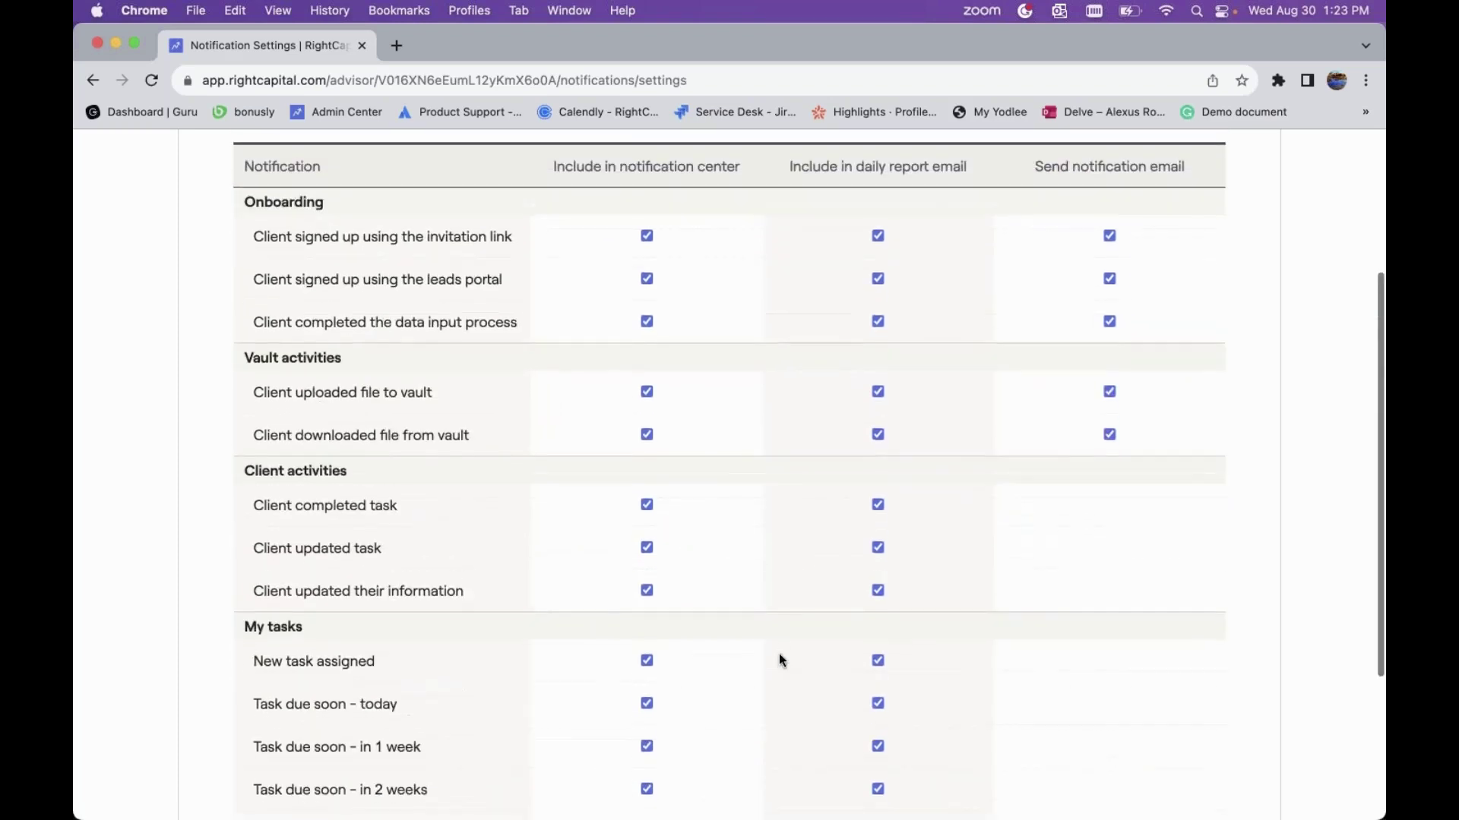
scroll(781, 660, "down", 4)
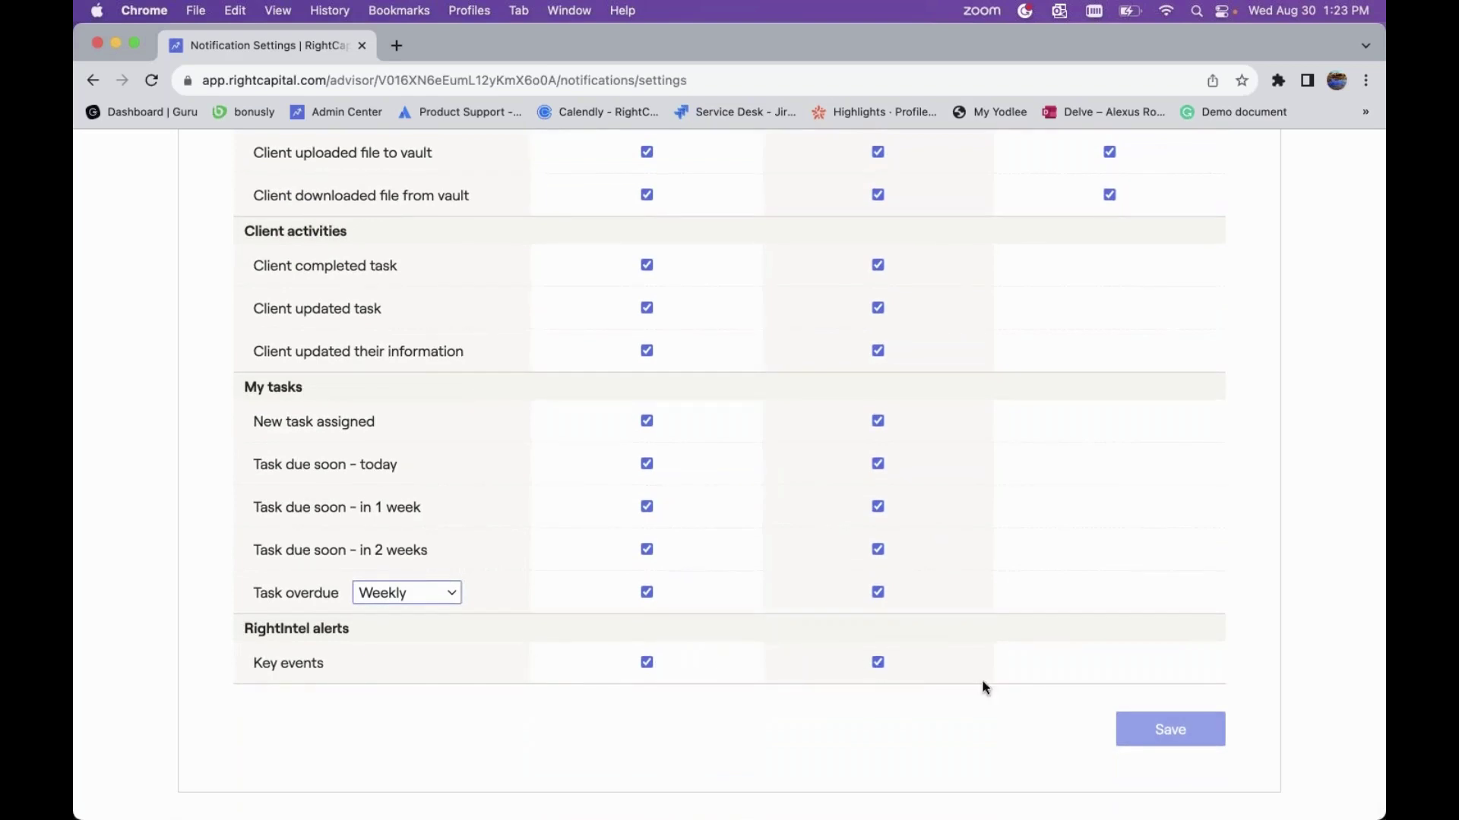
scroll(1029, 644, "up", 5)
scroll(866, 524, "up", 2)
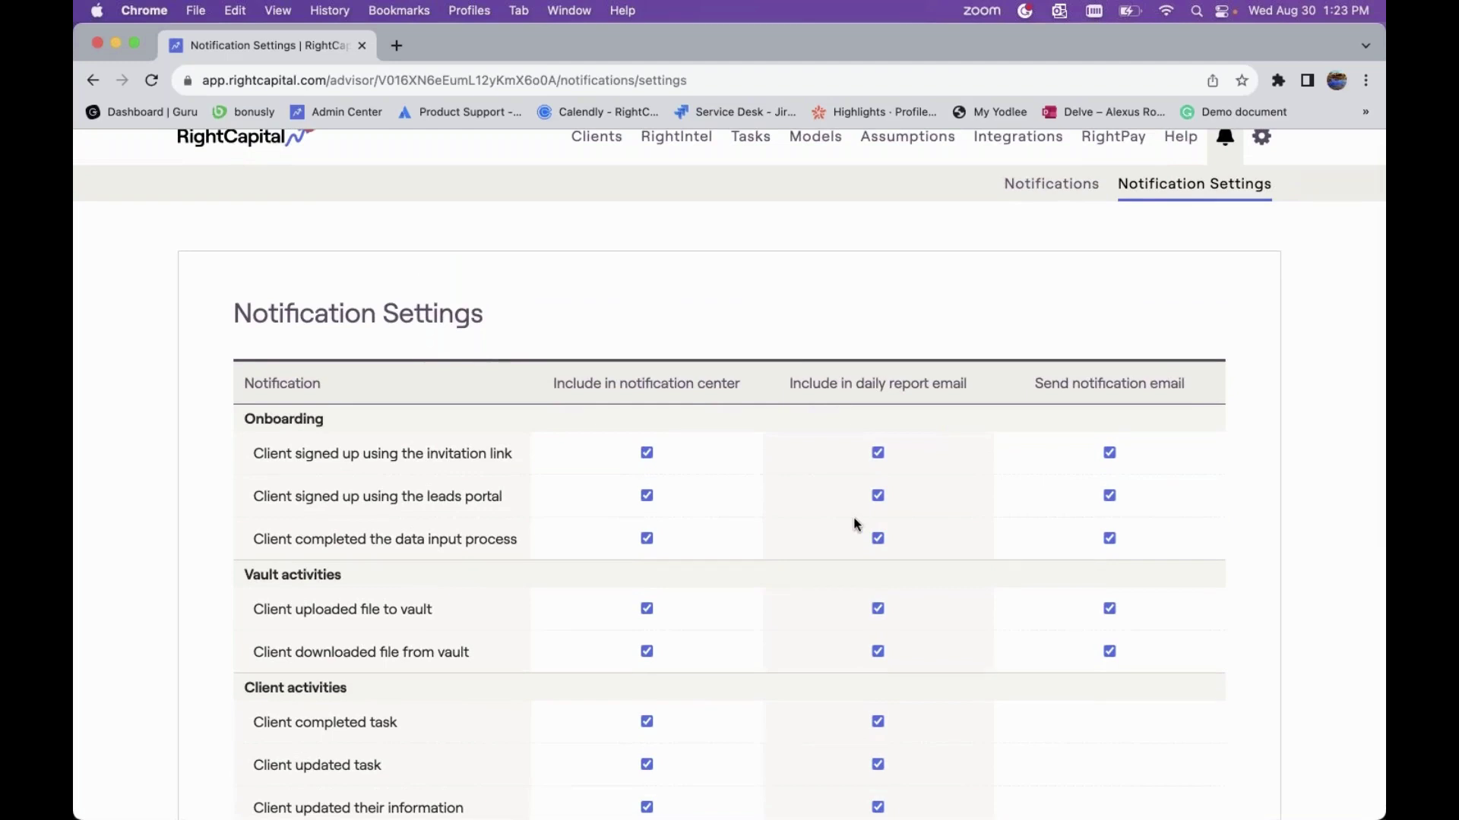
scroll(808, 560, "down", 5)
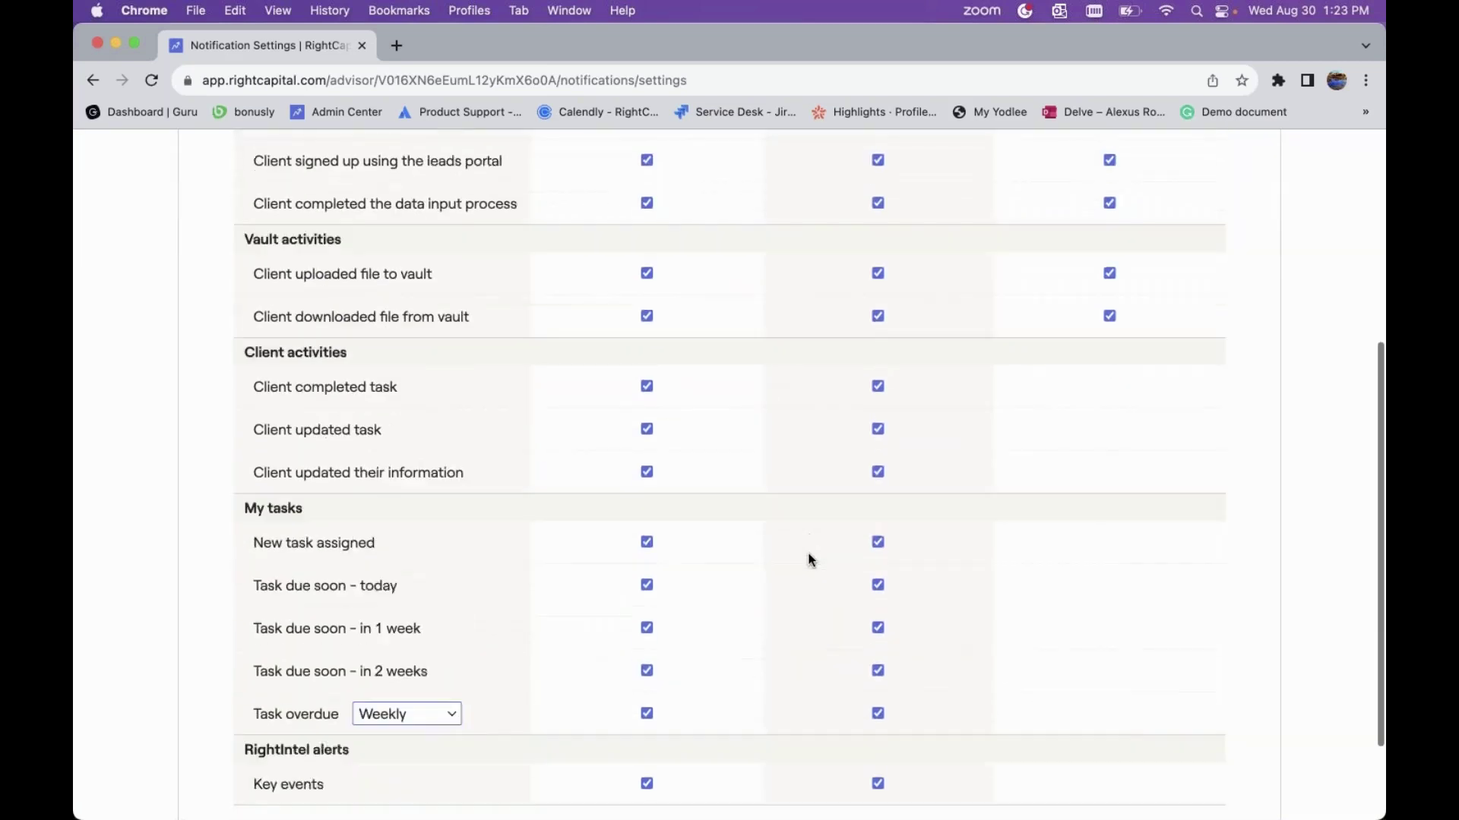
scroll(809, 560, "down", 1)
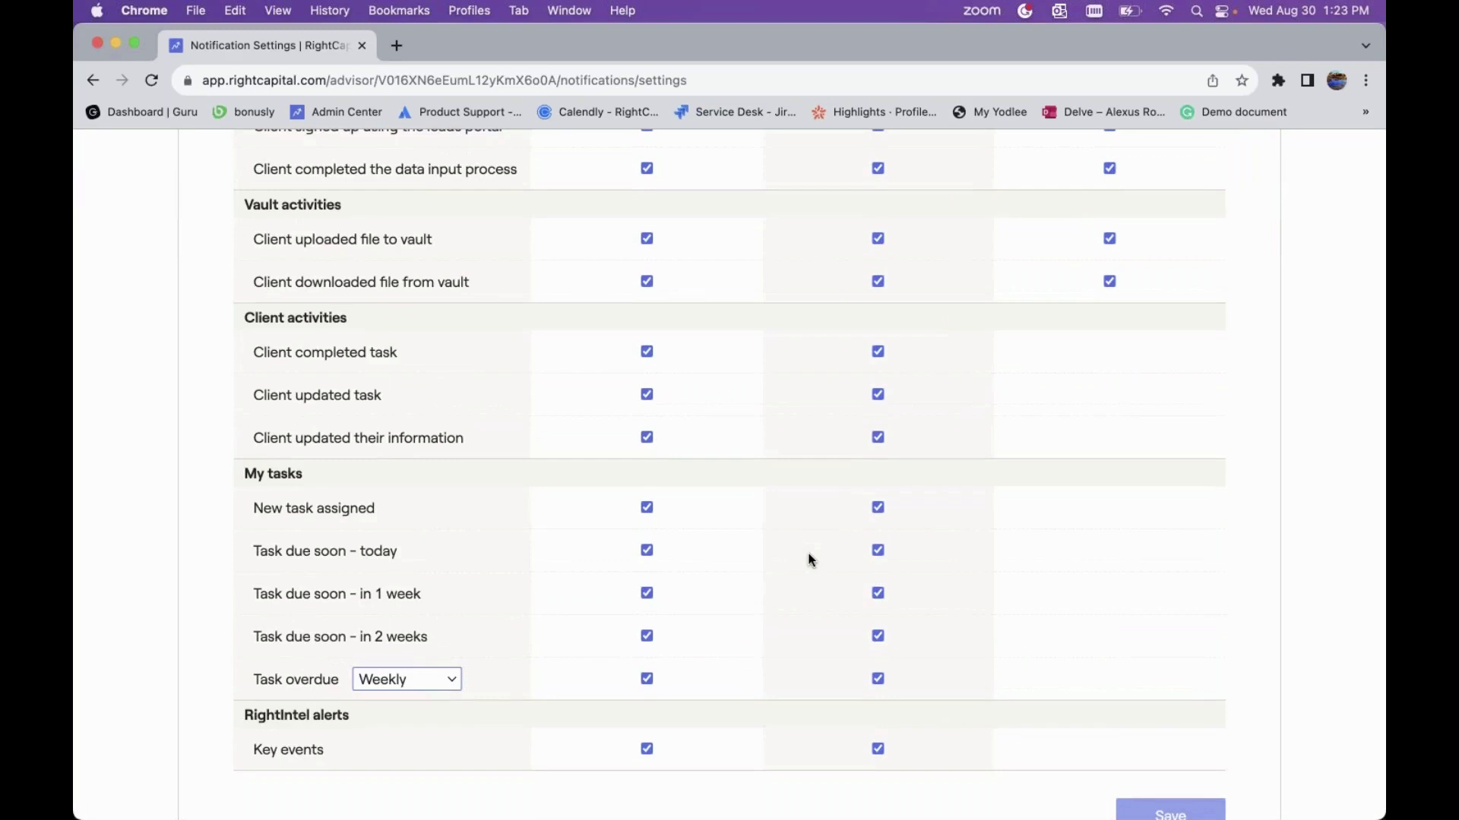
scroll(809, 560, "up", 6)
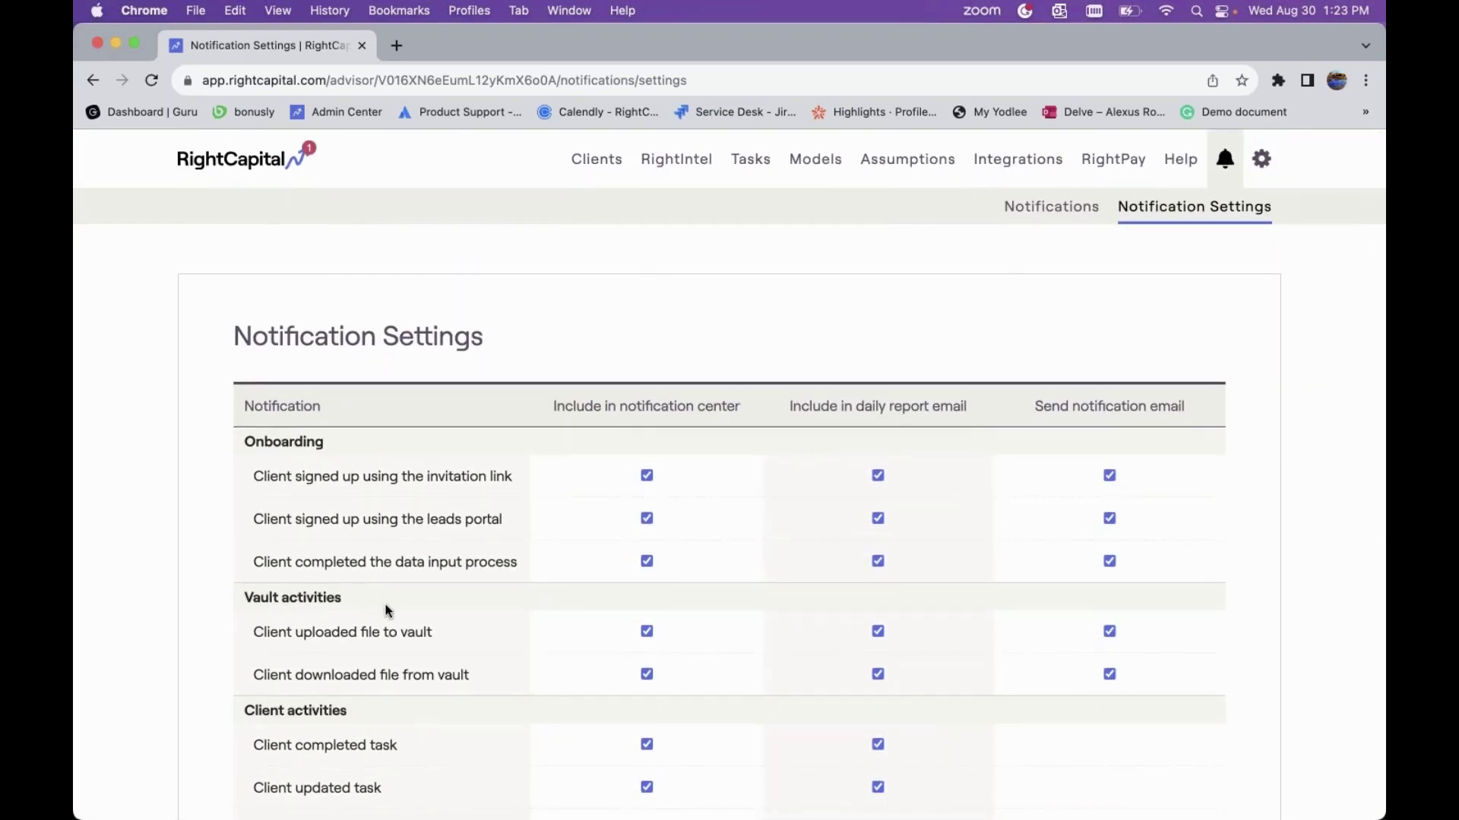
- Add a new task template in the Tasks area and name it Phase 1
left_click(1070, 206)
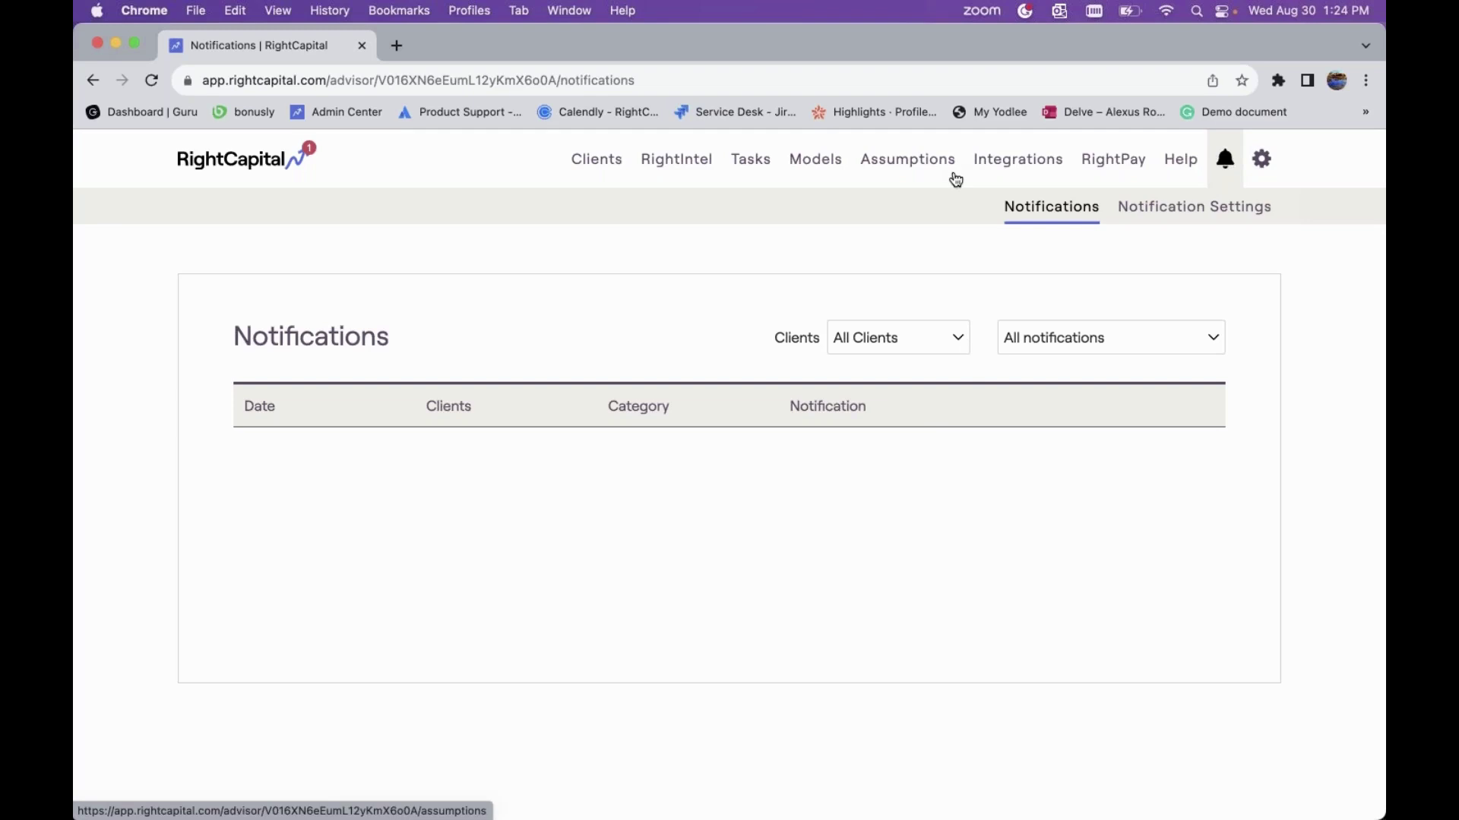
left_click(748, 162)
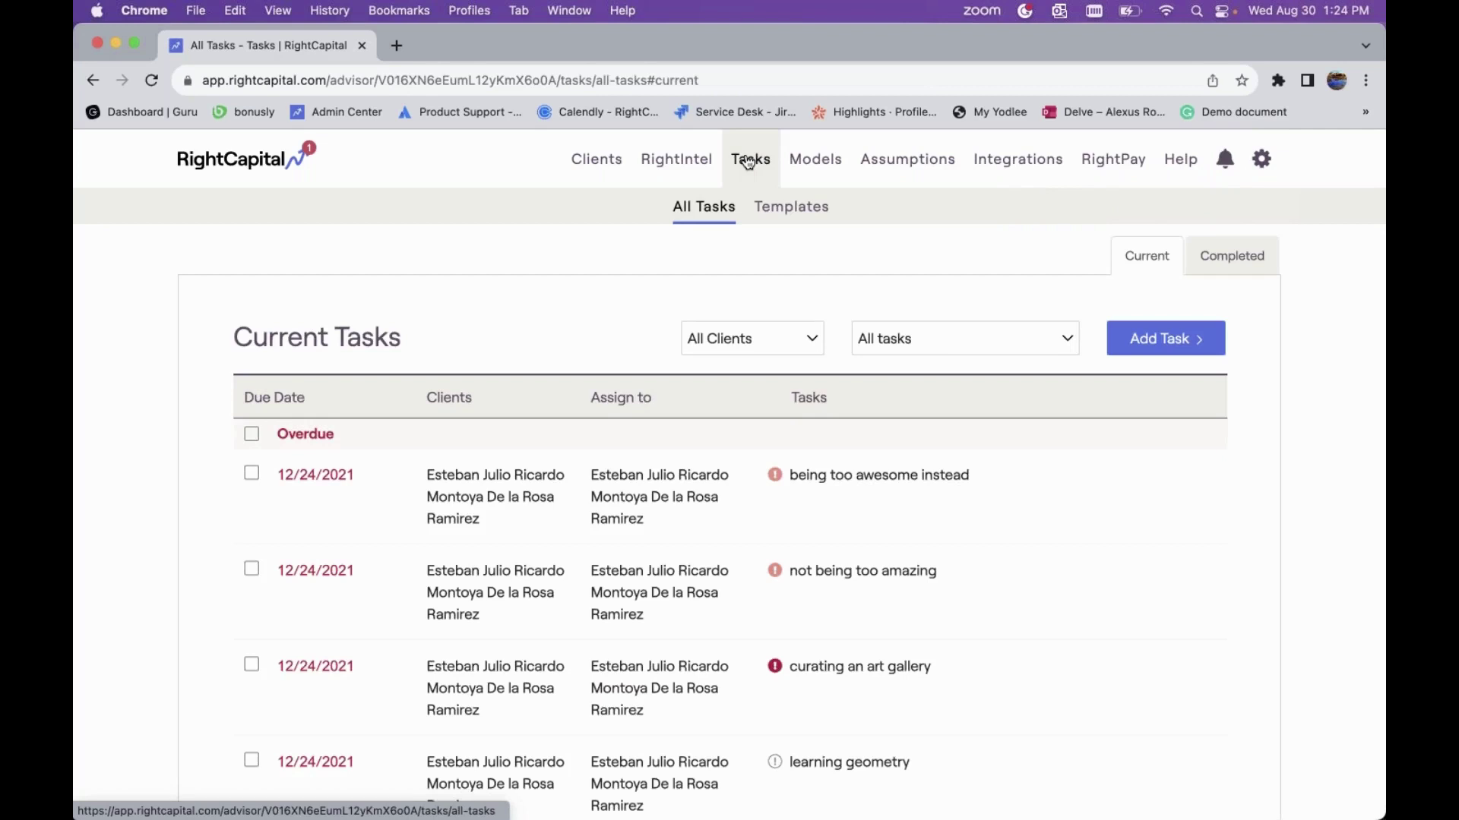
left_click(790, 215)
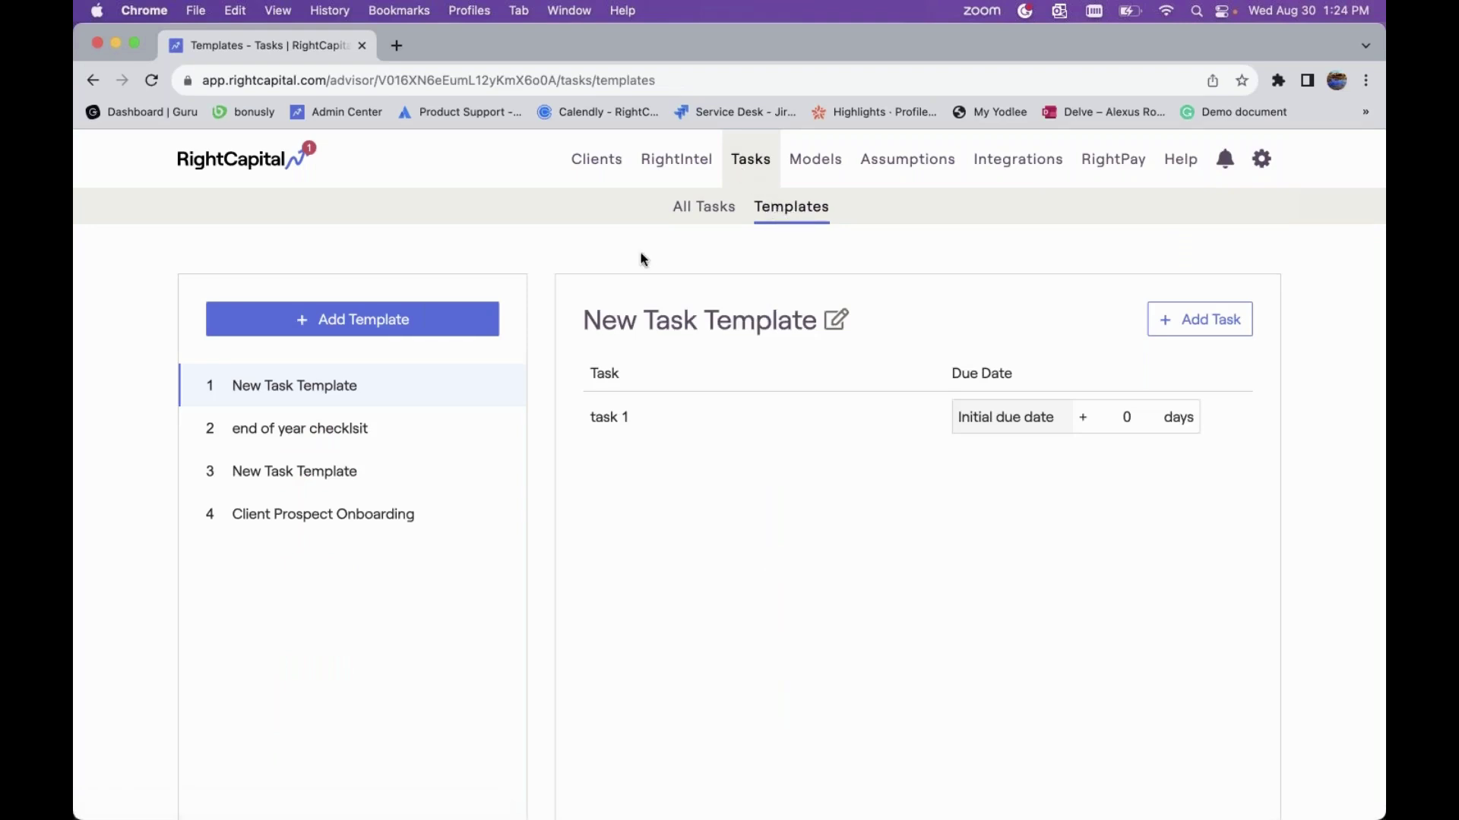
left_click(444, 319)
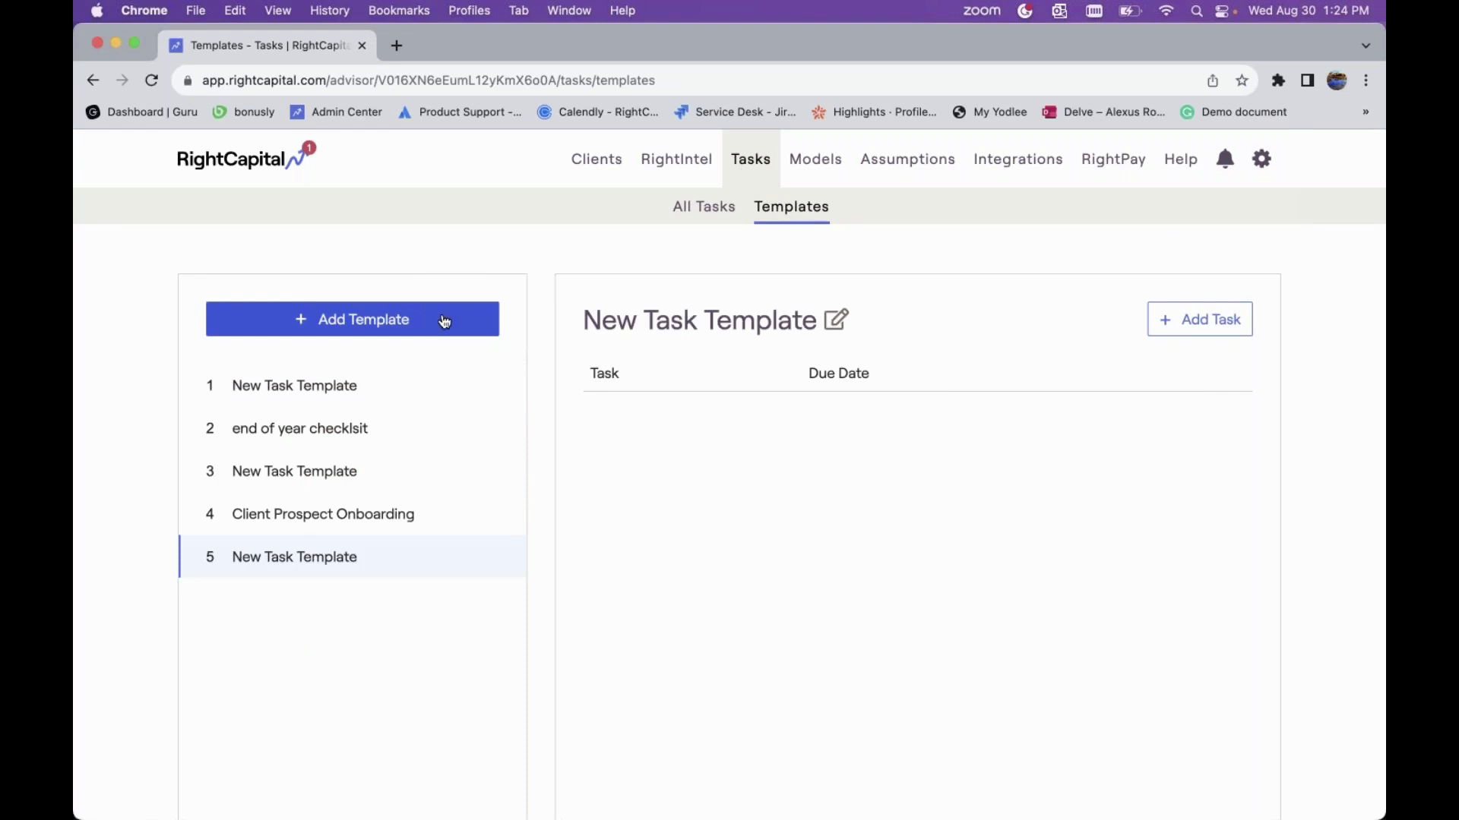
left_click(835, 320)
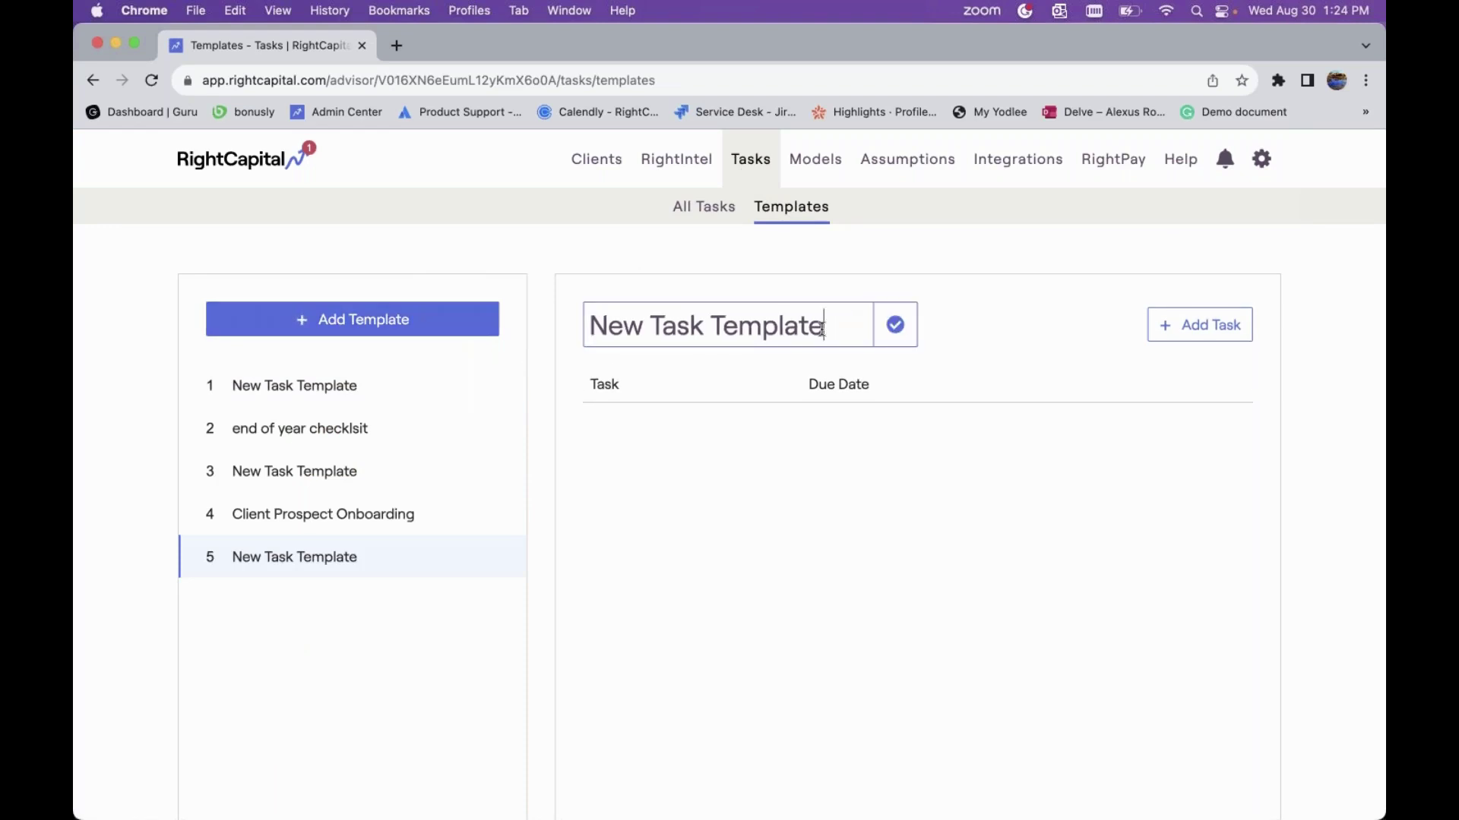
key("shift+alt+Left")
key("shift+alt+Left")
key("shift+alt+Left")
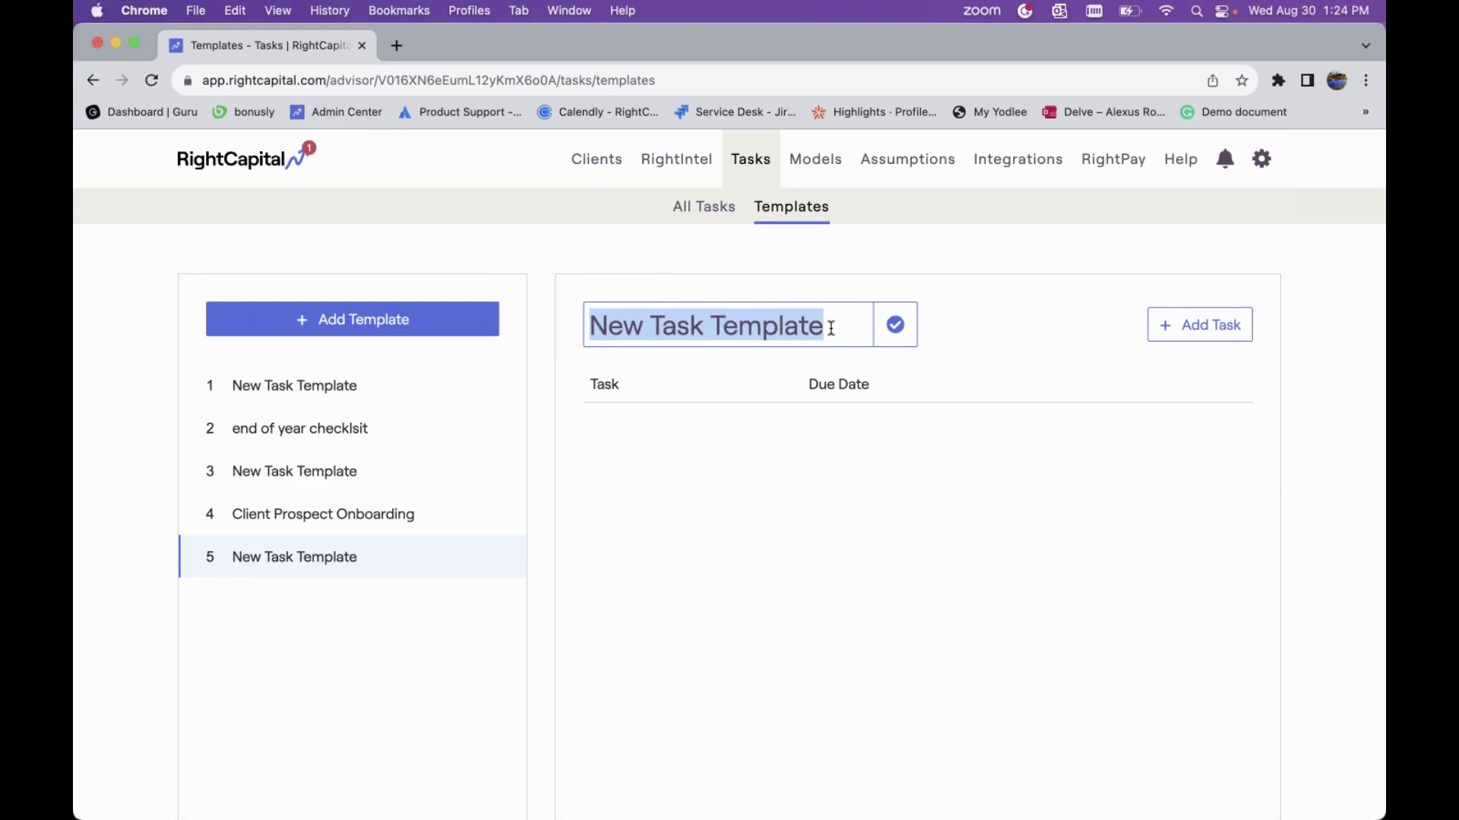
type("Phasw")
key("BackSpace")
type("e 1")
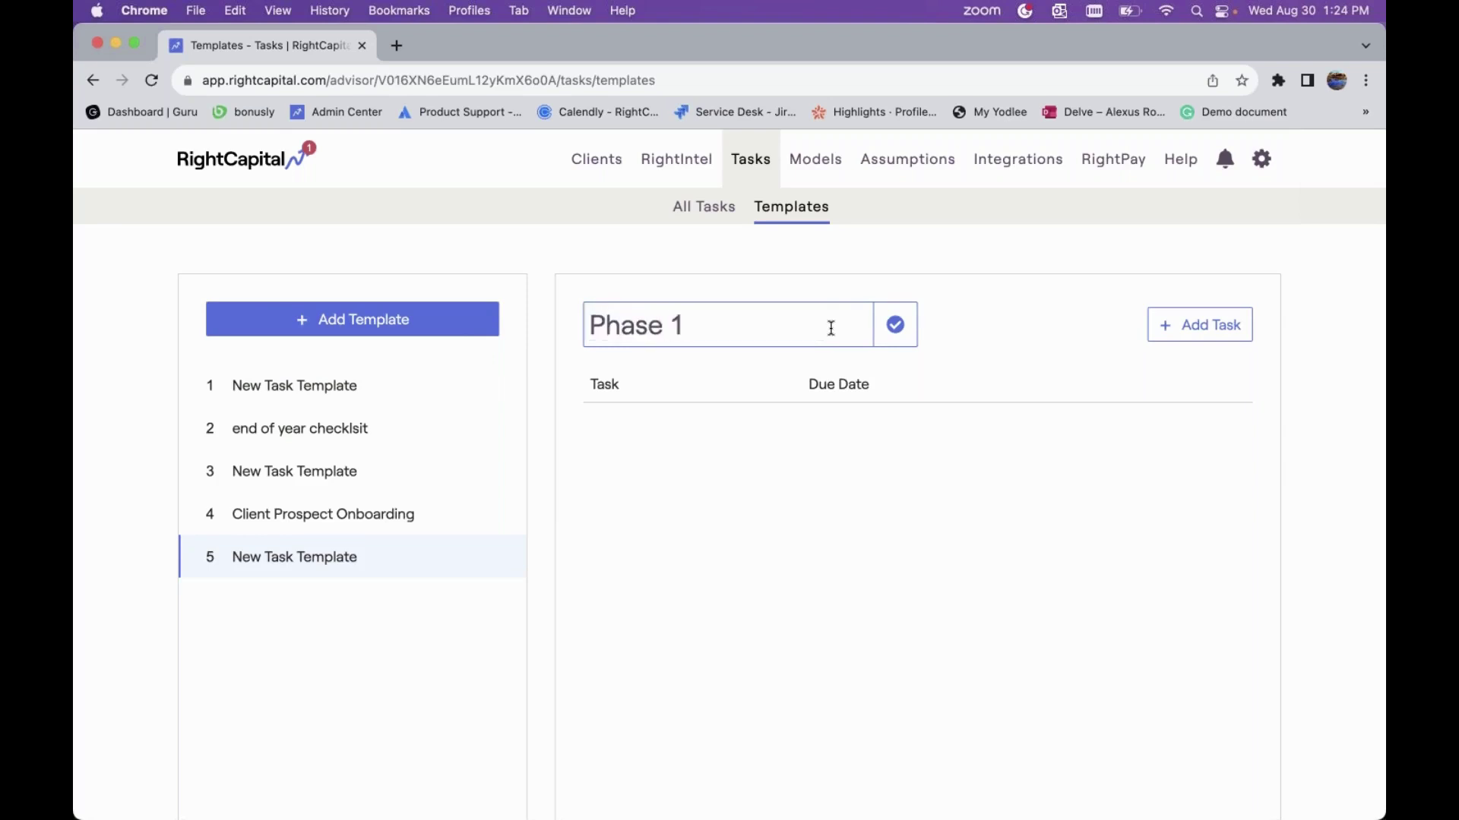
left_click(914, 339)
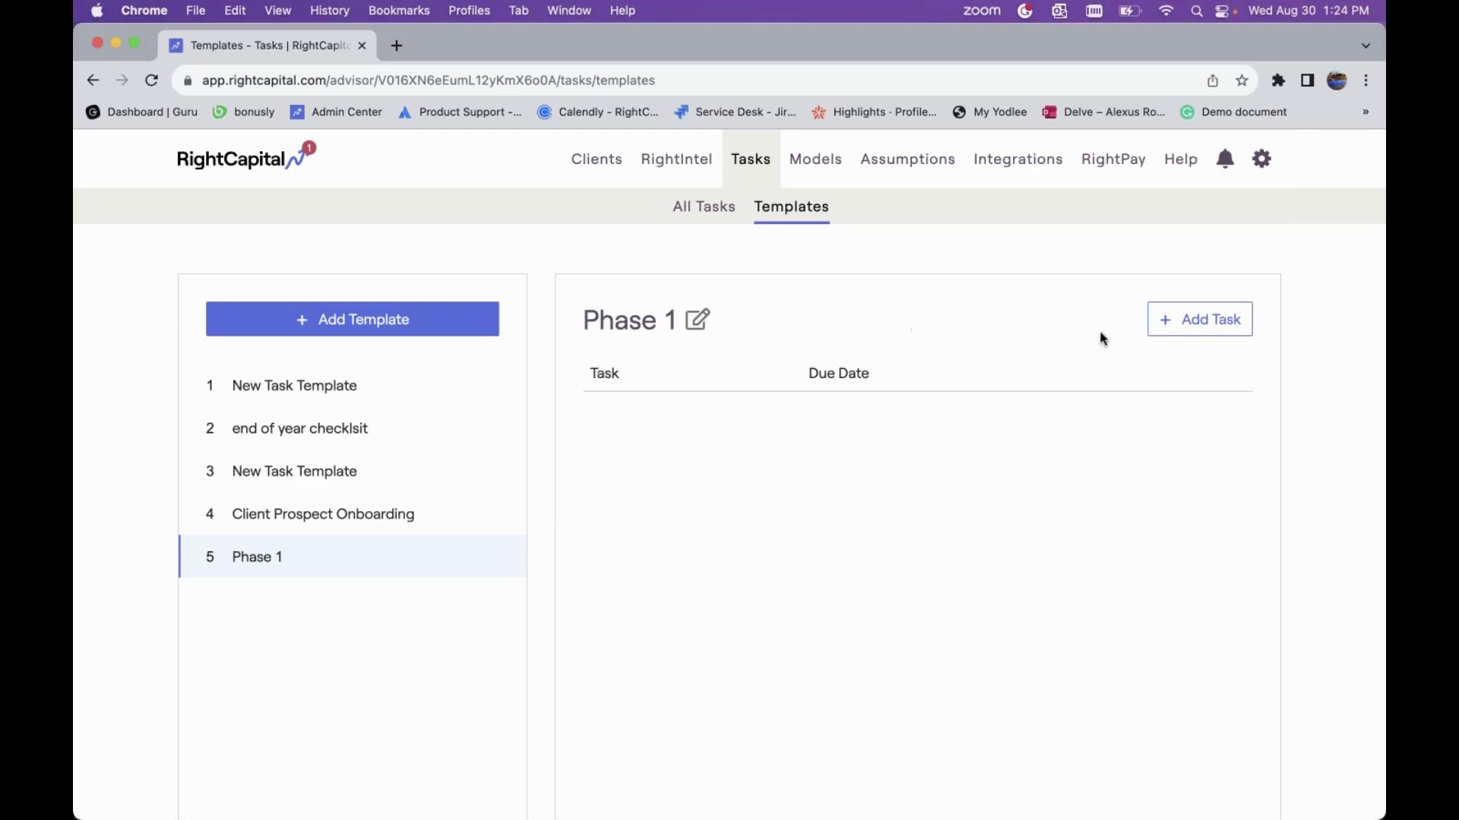
- Add the task "Upload Document to Vault" to the Phase 1 template, due 7 days after the initial due date
left_click(1182, 319)
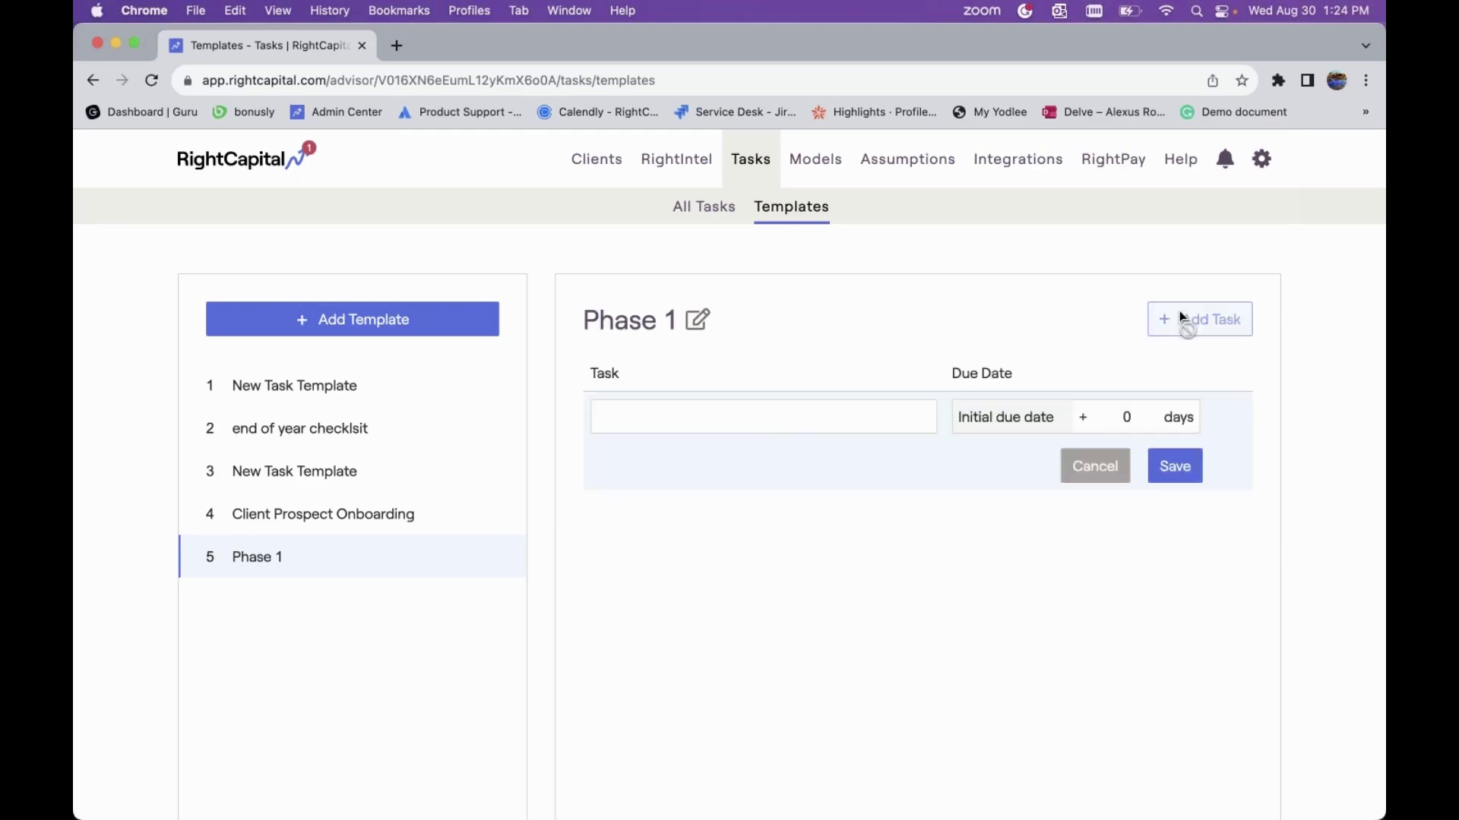
left_click(755, 421)
type("Upload Docume")
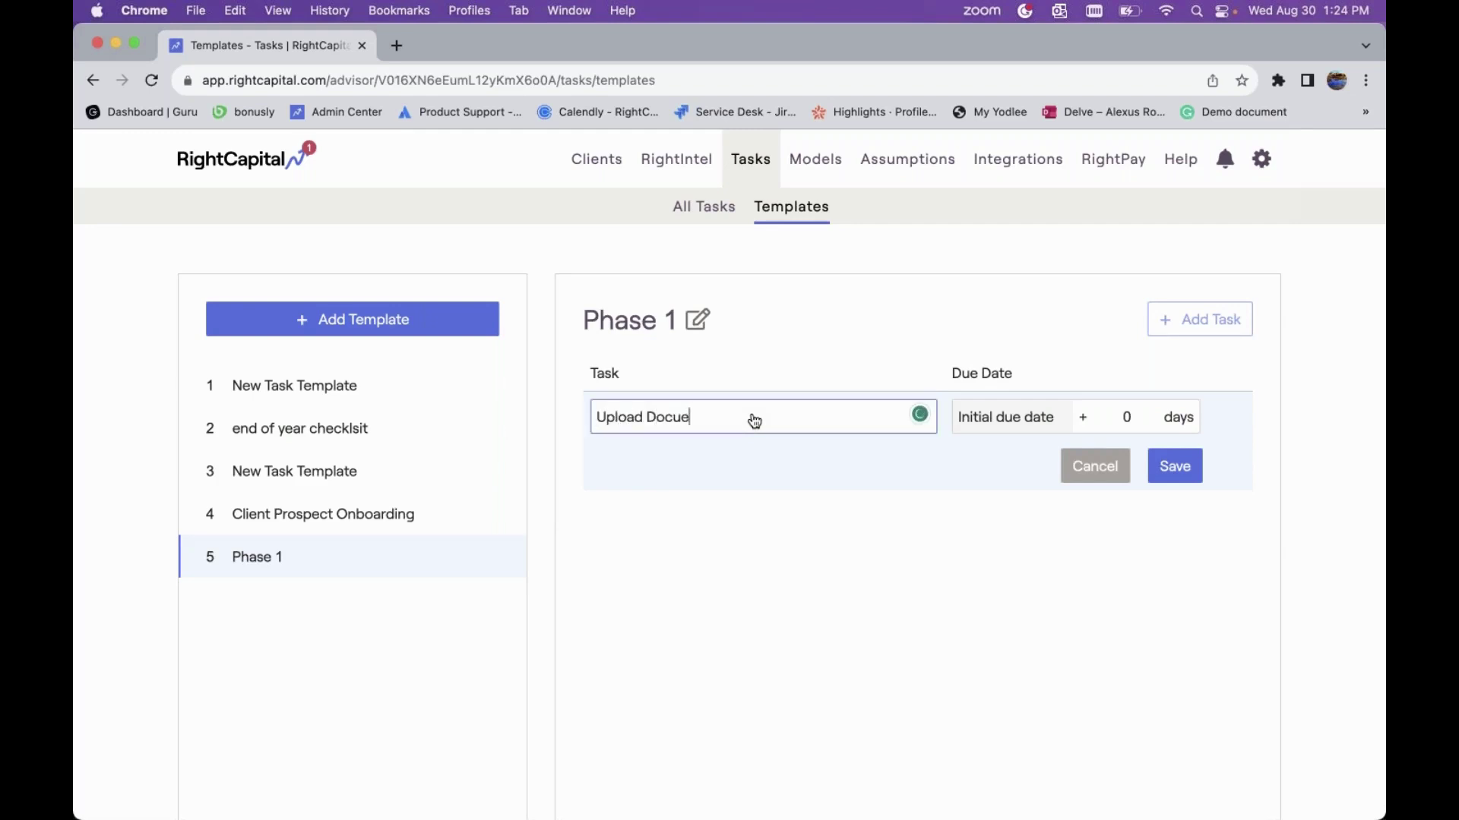
type("nt to Vault")
left_click(1127, 418)
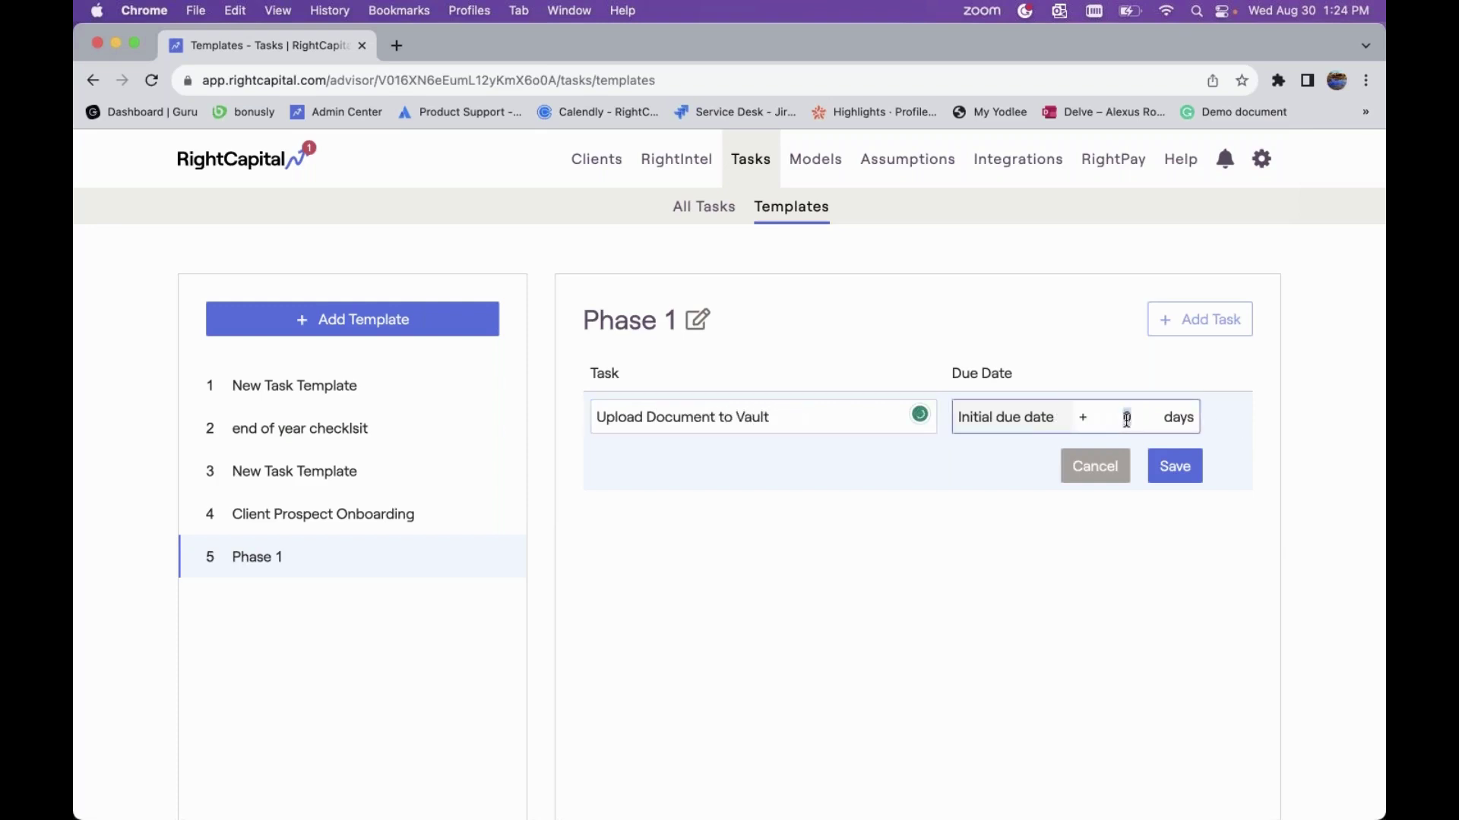
type("7")
left_click(1176, 465)
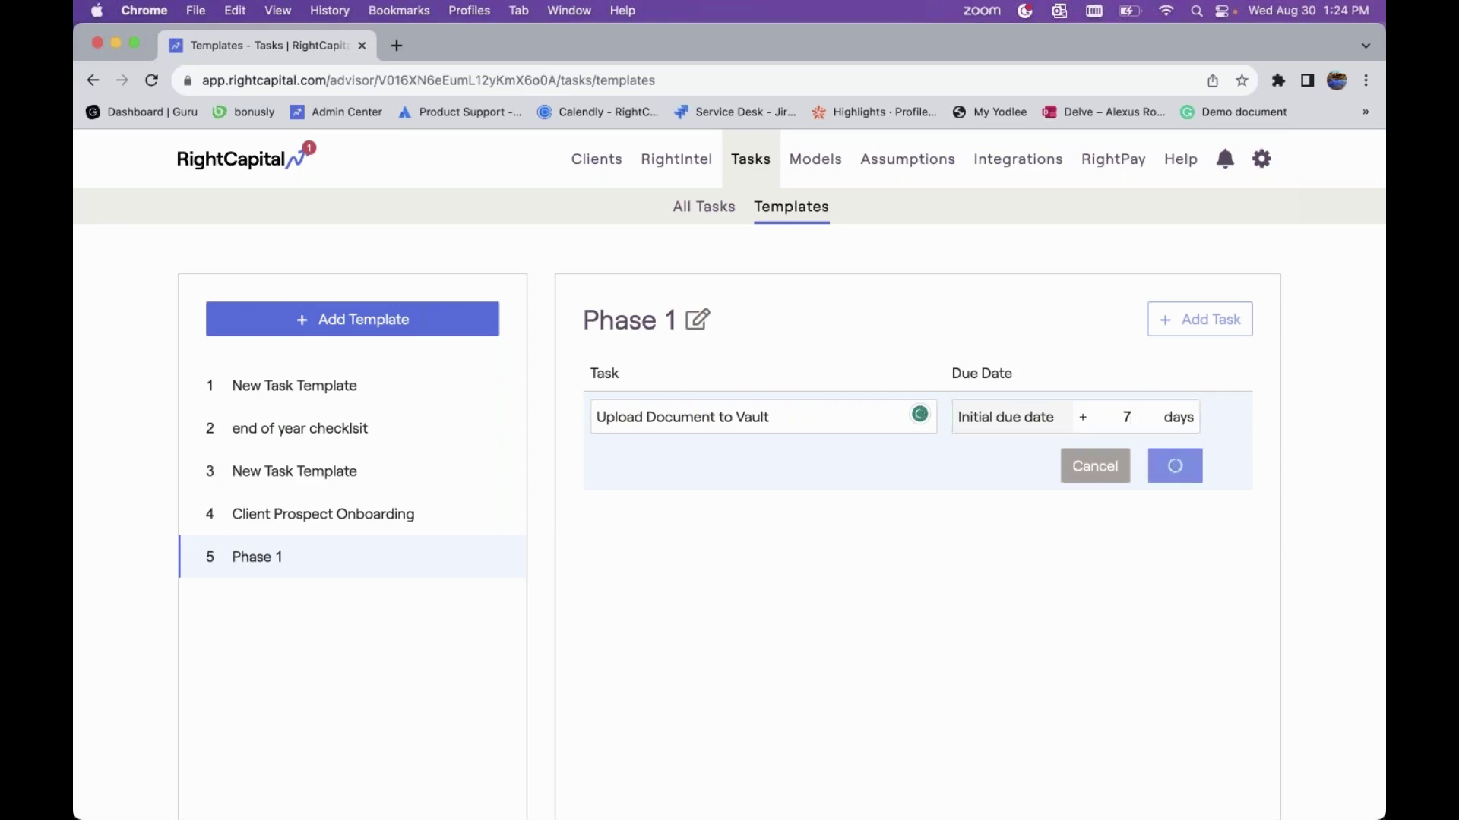
- Add the task "Review Net Worth" to the Phase 1 template, due 7 days after the initial due date
left_click(1188, 318)
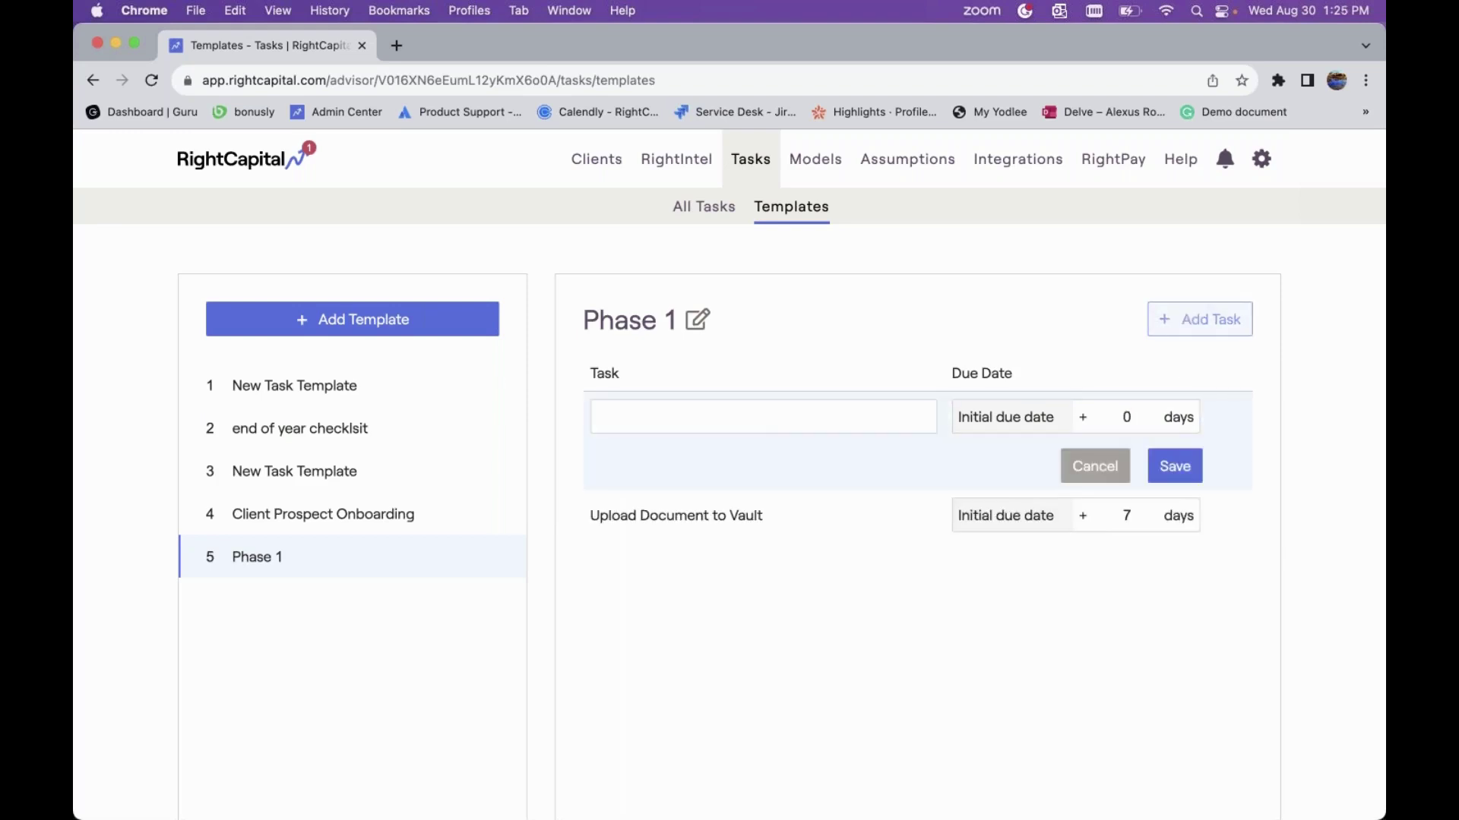
left_click(726, 418)
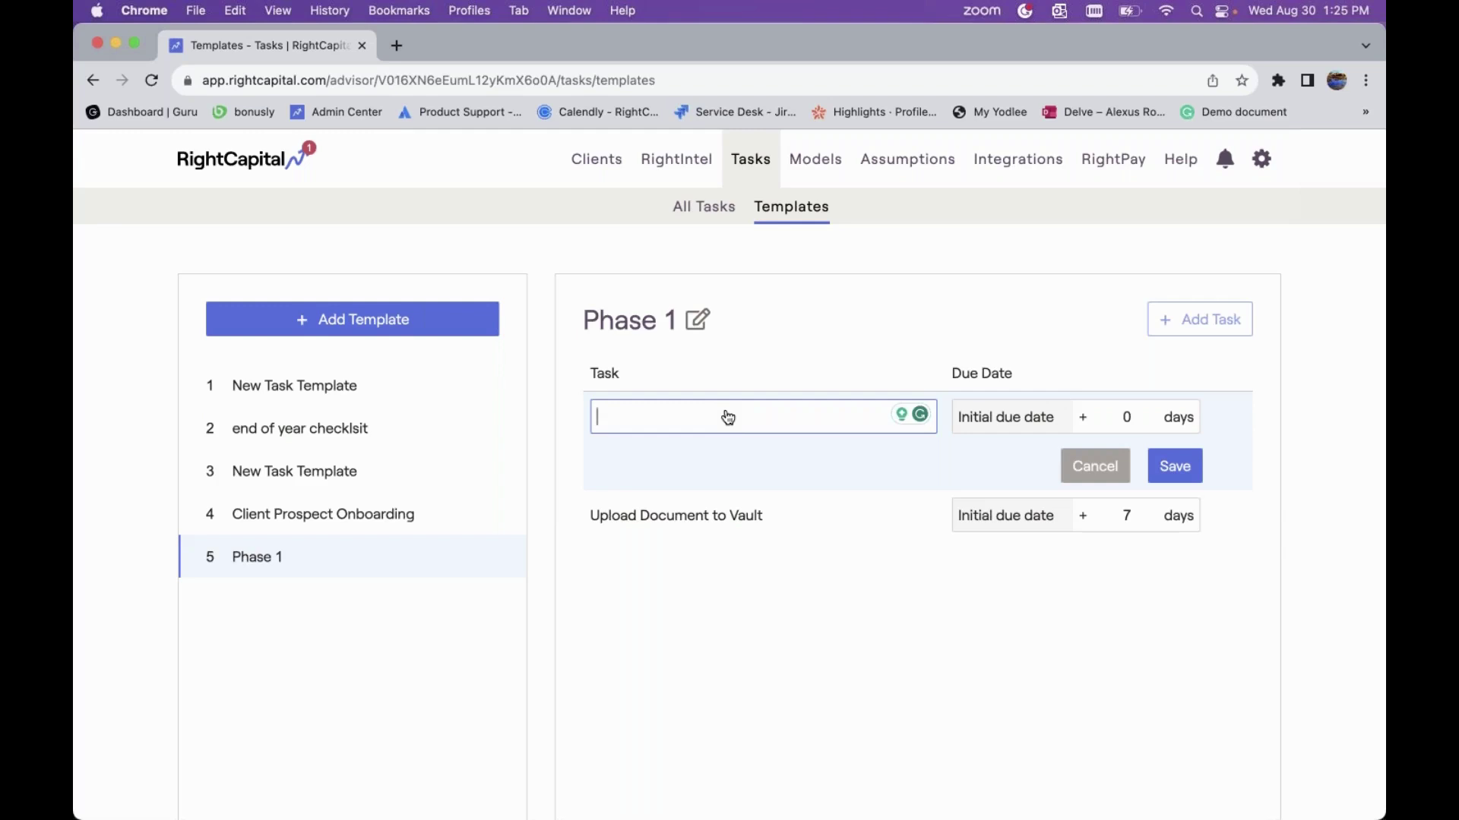
type("S")
key("BackSpace")
type("L")
key("BackSpace")
type("Review Net Worth")
left_click(1128, 414)
key("BackSpace")
type("7")
left_click(1175, 466)
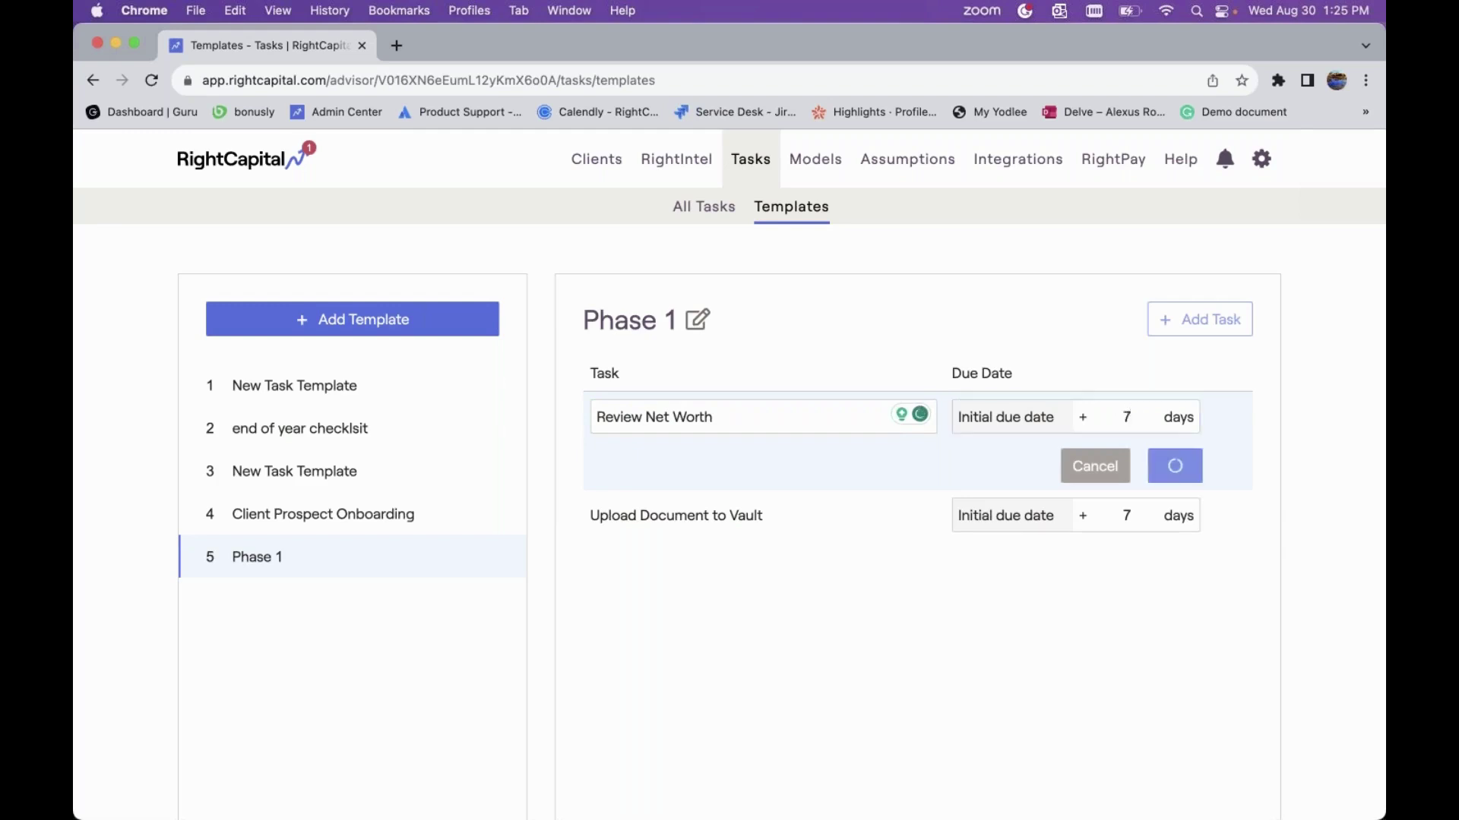
- Add the task "Update their latest statements" to the Phase 1 template, due 10 days after the initial due date
left_click(1188, 333)
left_click(734, 421)
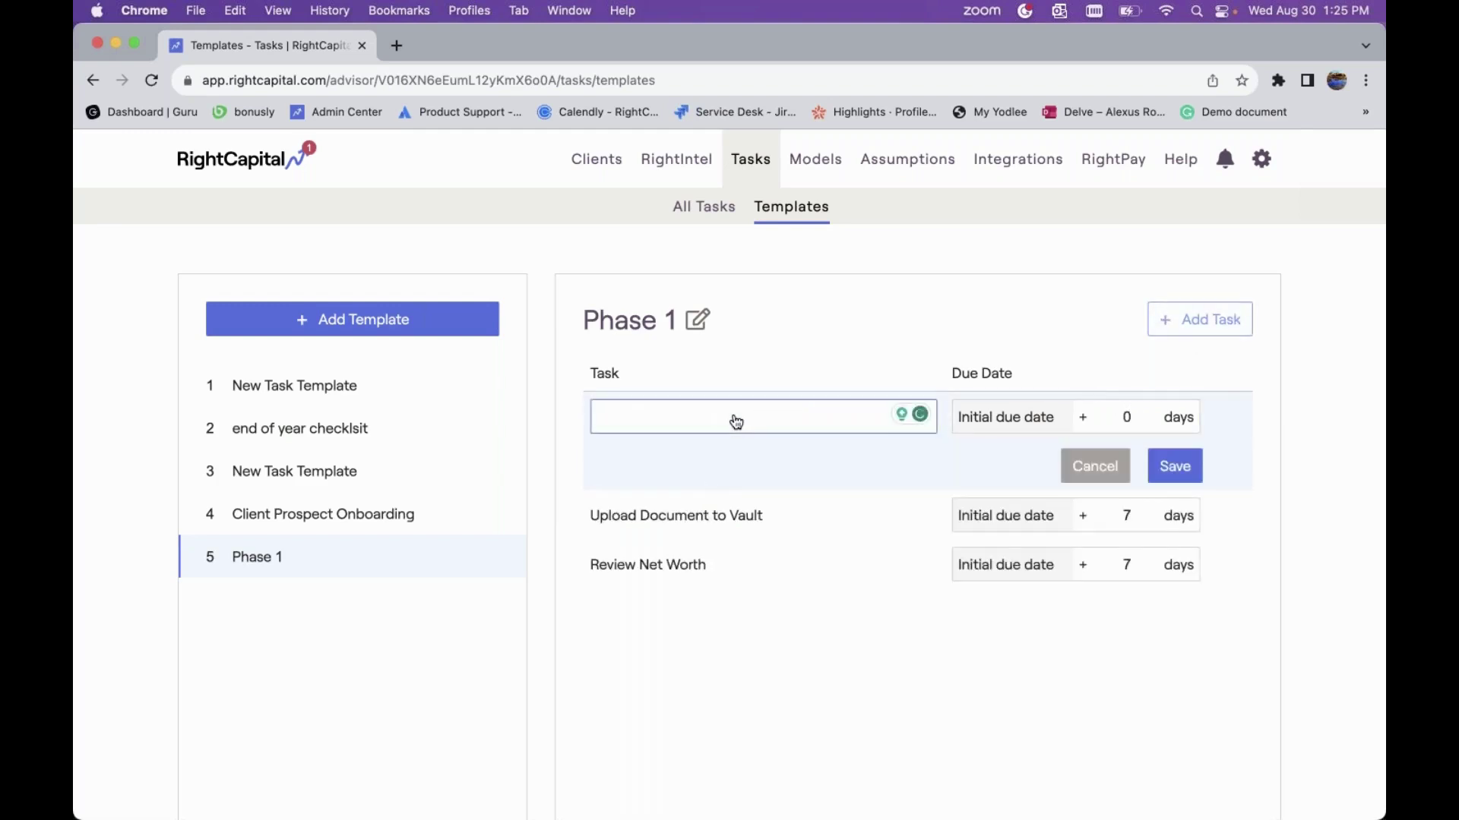
type("Update their latest st")
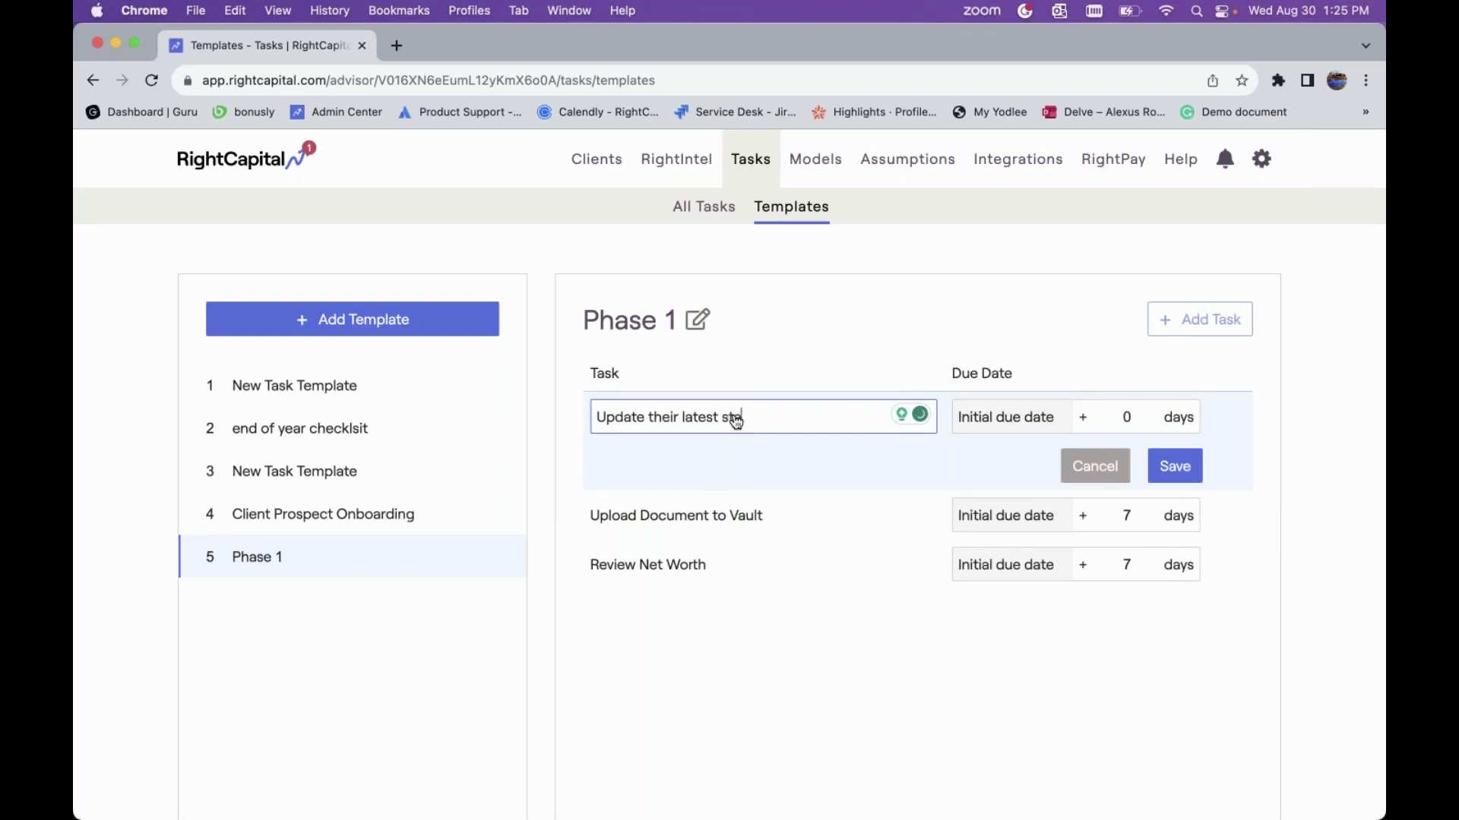
type("atments")
key("Left")
key("Left")
key("Left")
key("Left")
key("Left")
type("e")
left_click(1130, 413)
key("BackSpace")
type("10")
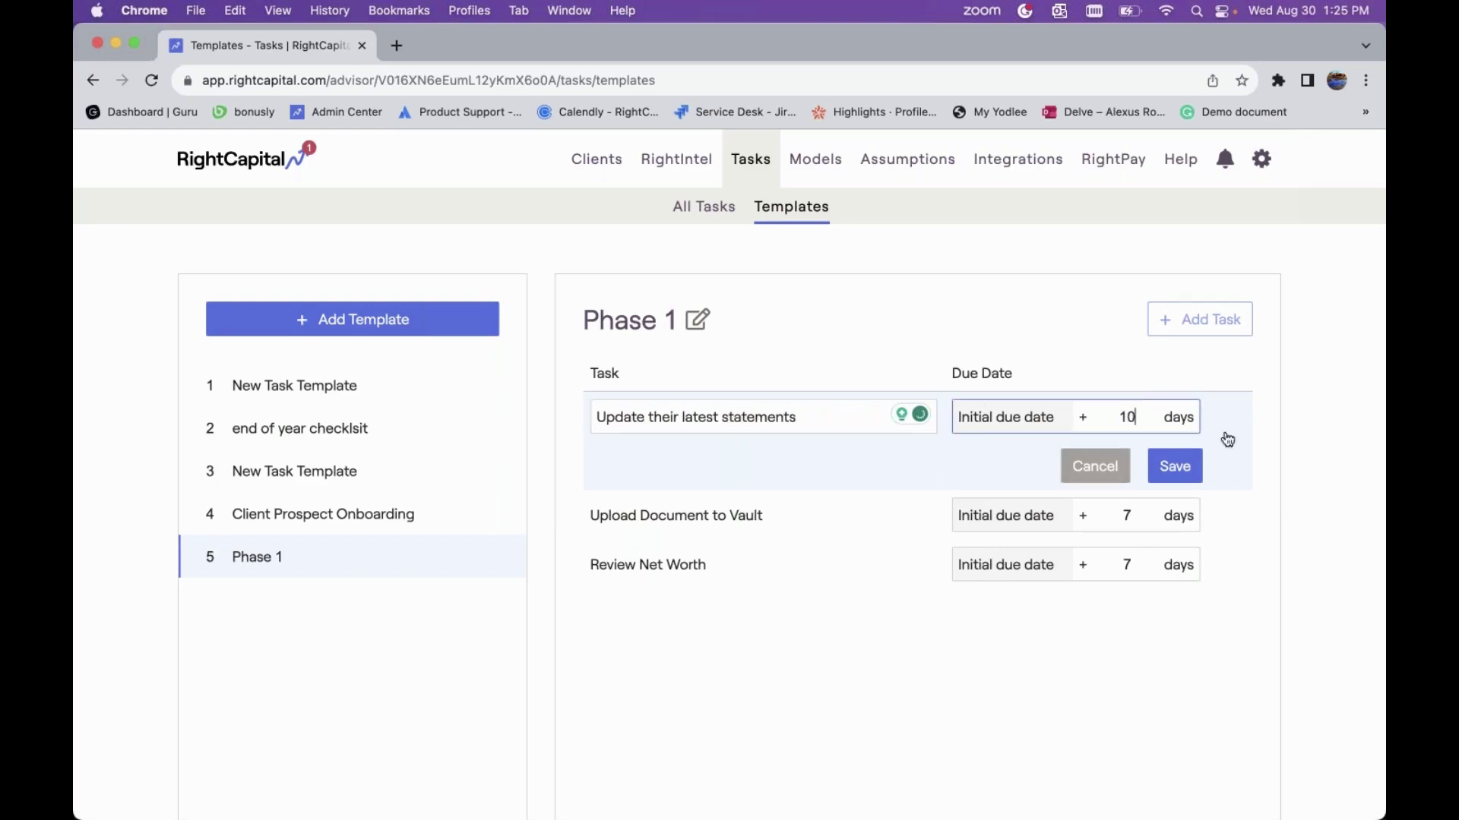
left_click(1174, 465)
- Add the task "Review BluePrint" to the Phase 1 template, due 12 days after the initial due date
left_click(1200, 319)
left_click(721, 417)
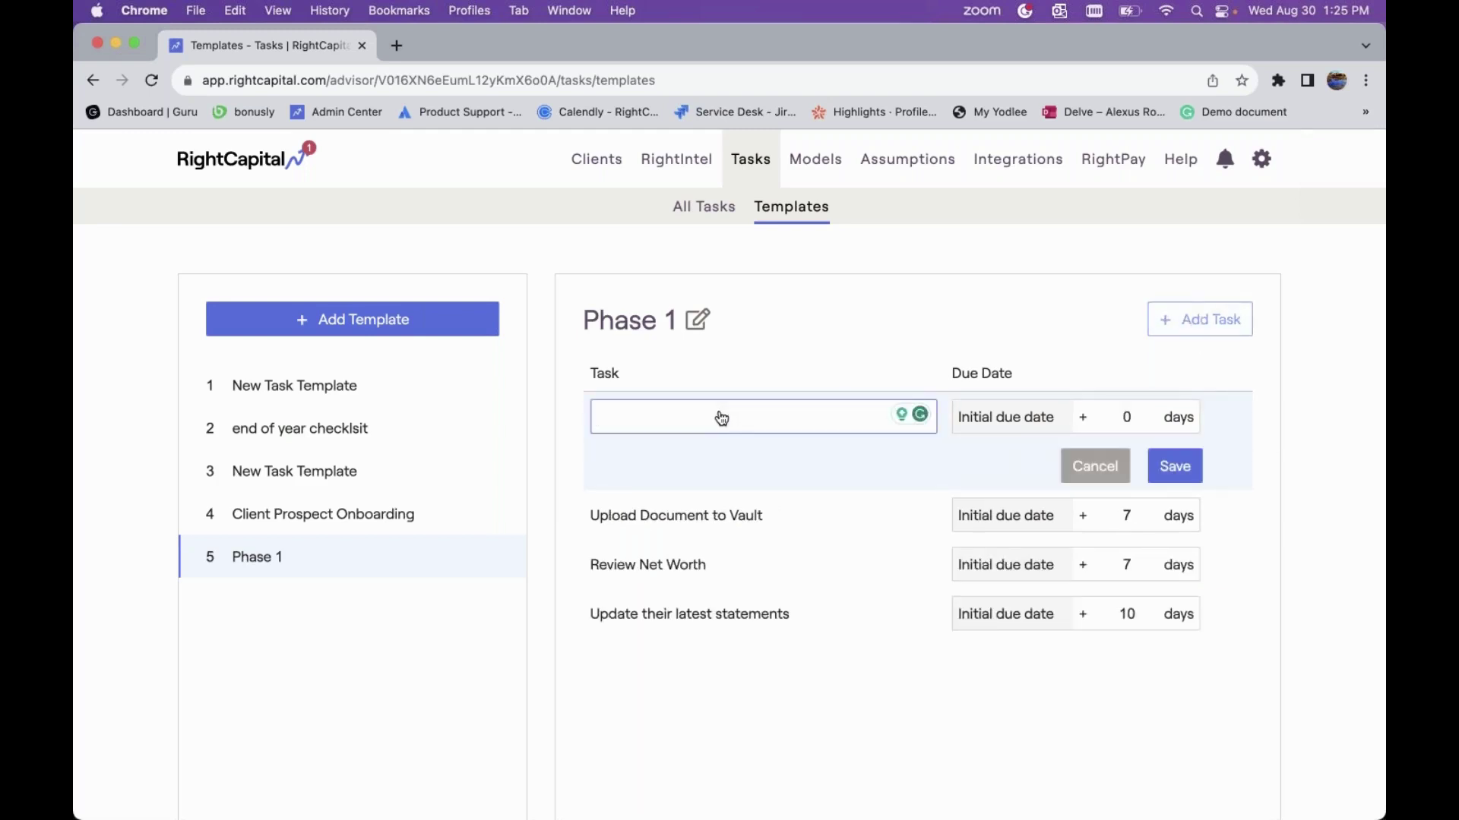
type("Review BluePrint")
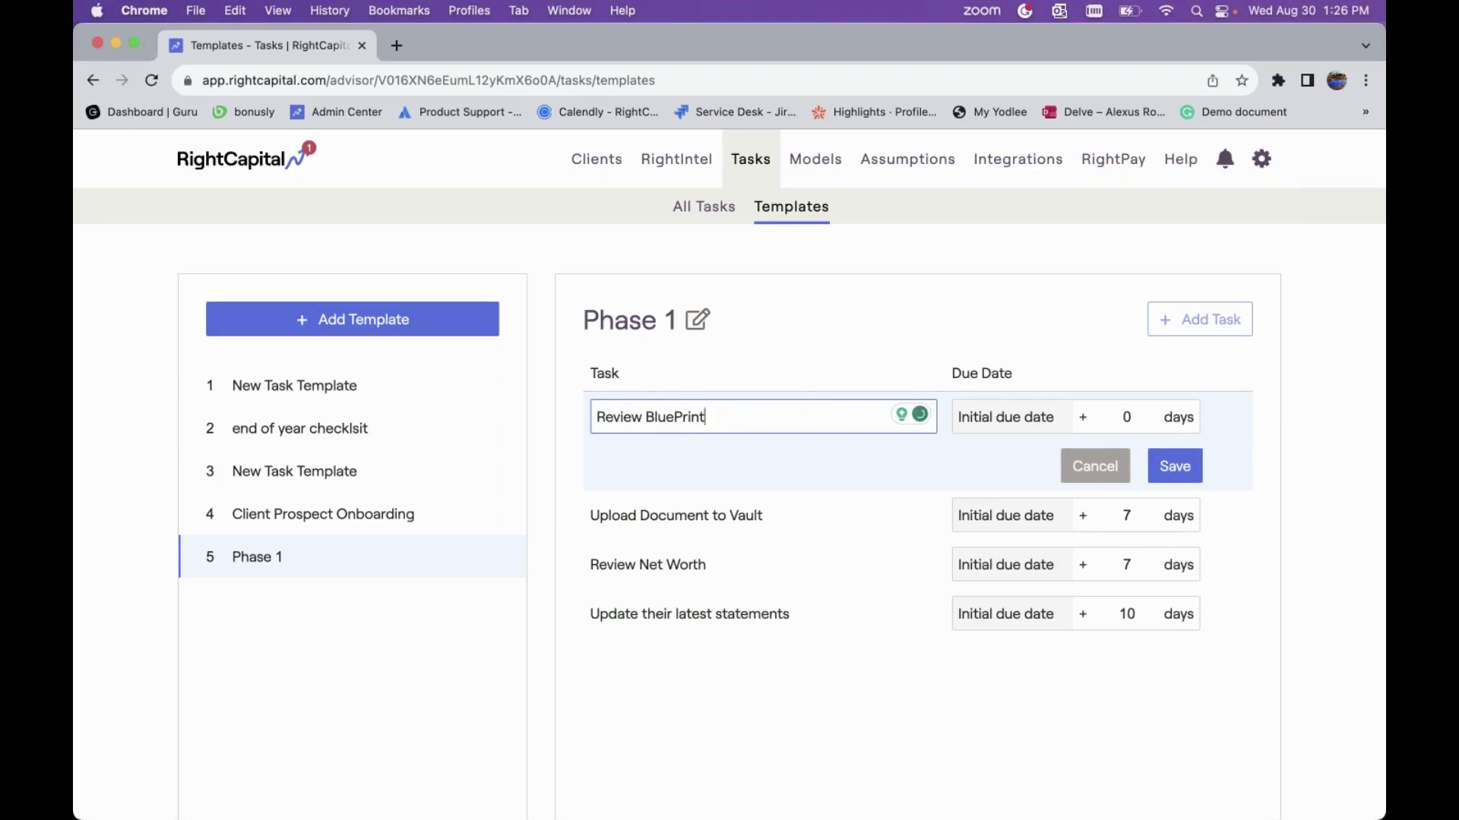
left_click(1147, 414)
key("BackSpace")
type("12")
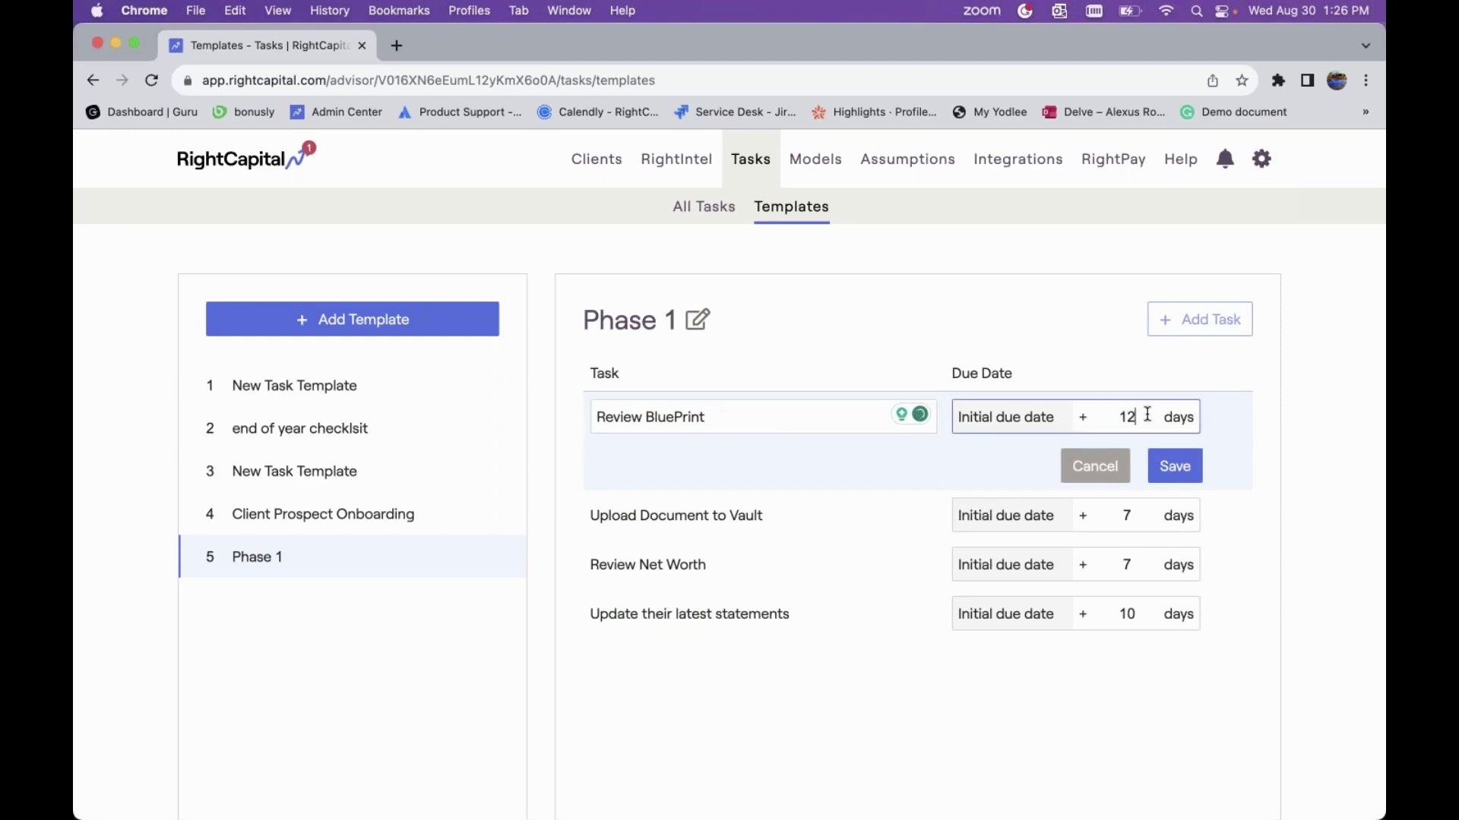
left_click(1173, 466)
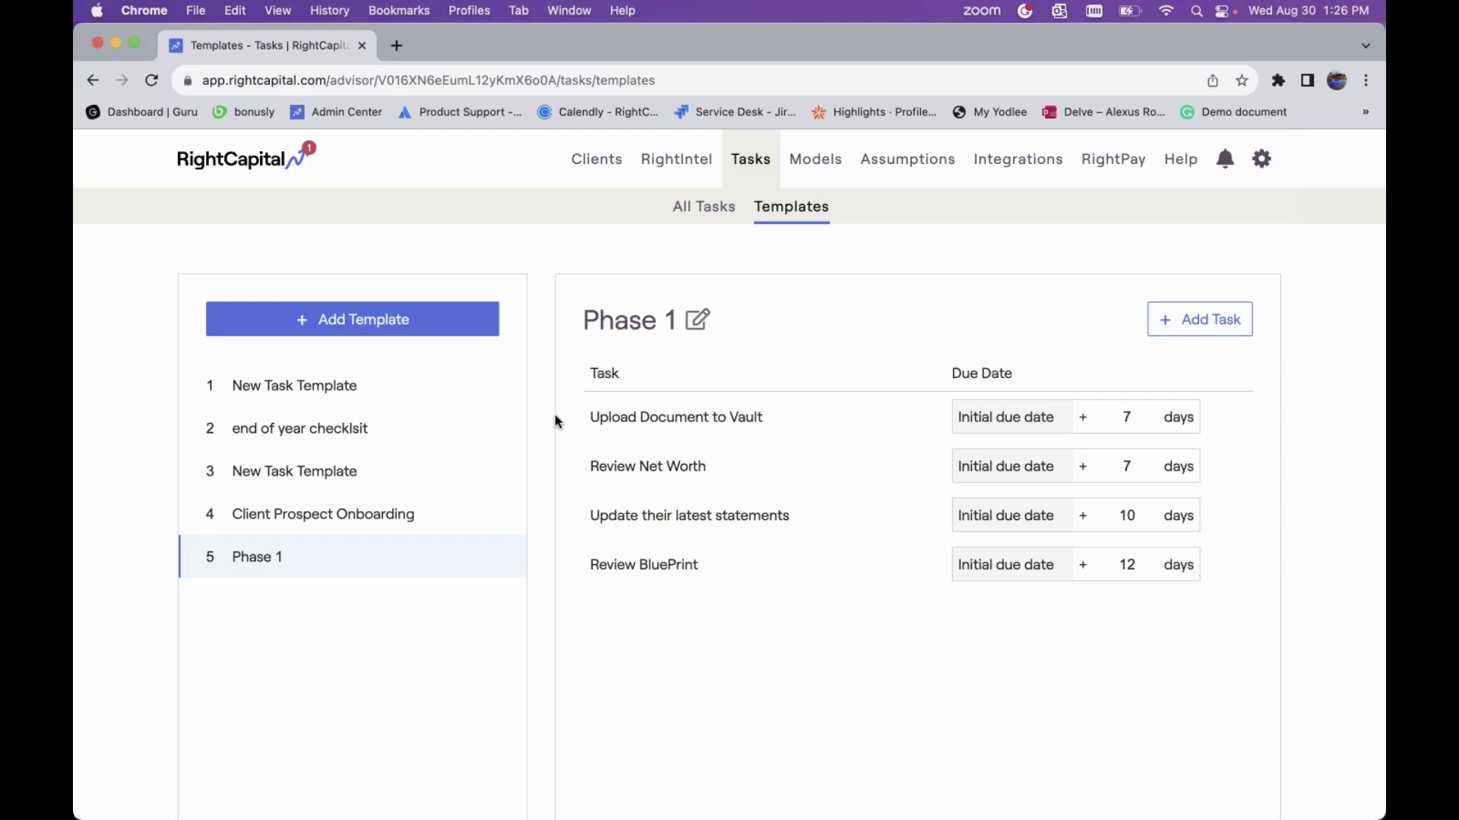
- Start a new entry in the current tasks list based on the Phase 1 task template
left_click(719, 216)
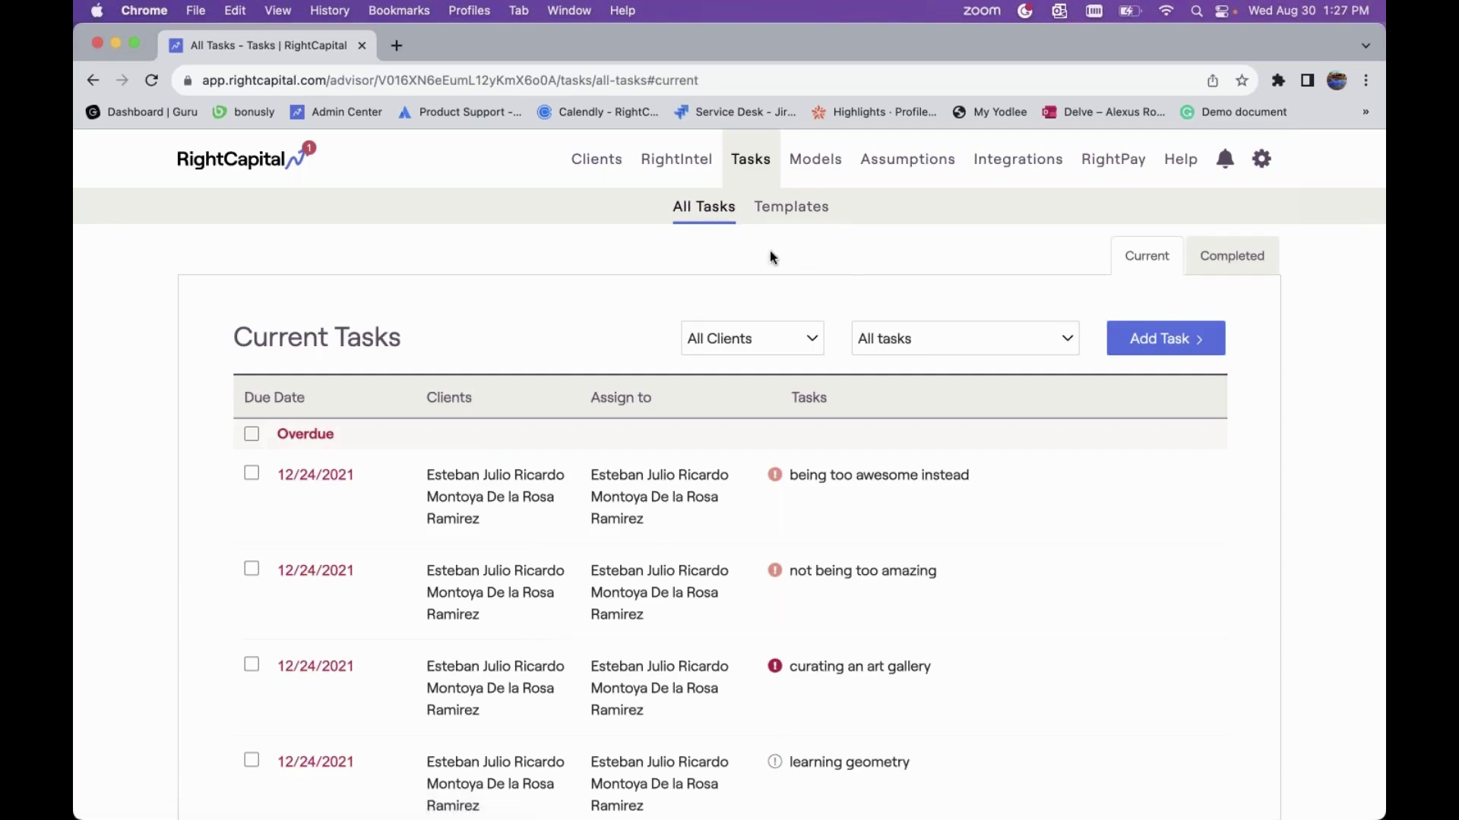
left_click(1189, 339)
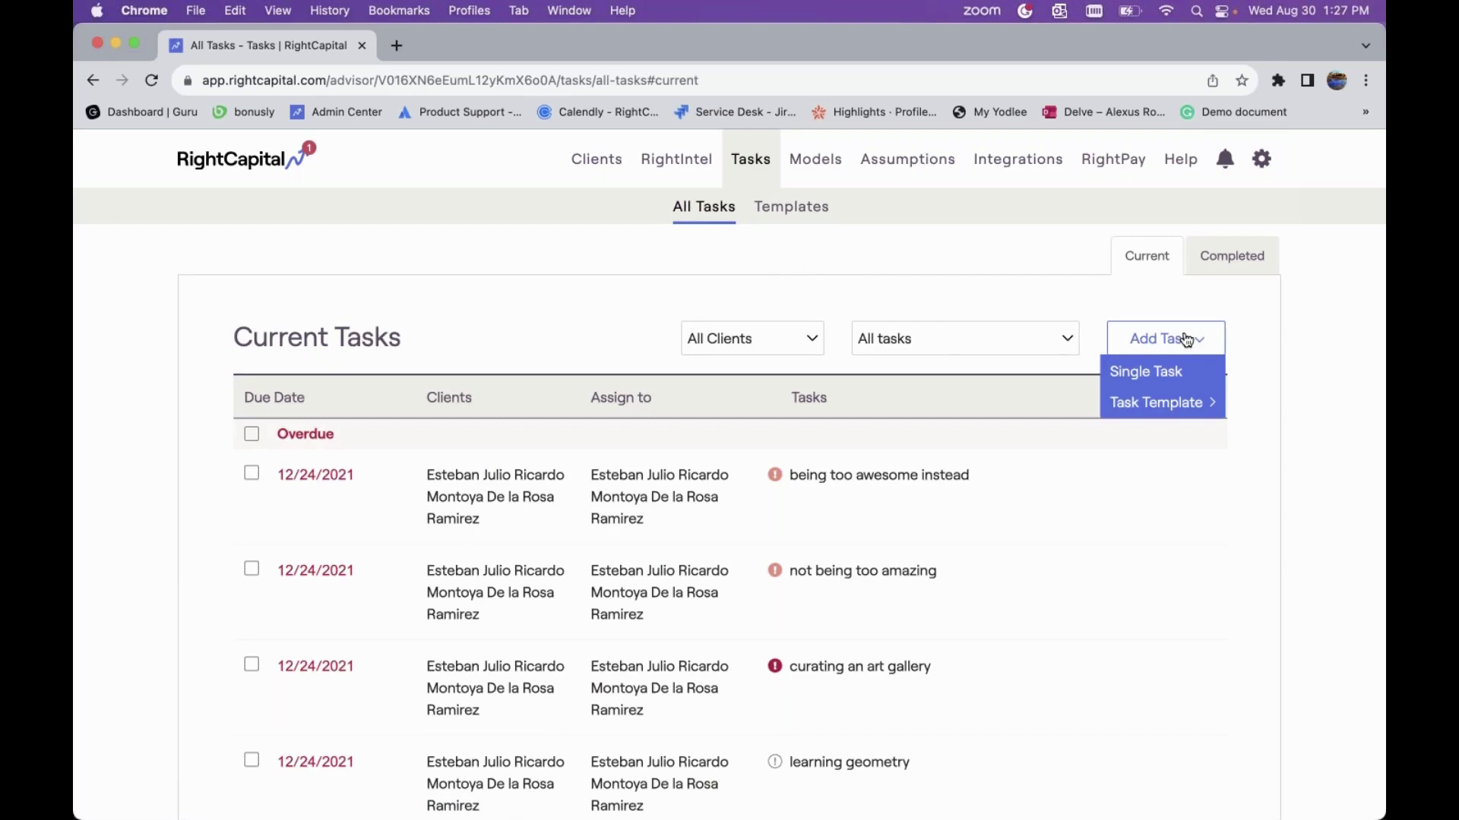
mouse_move(1151, 408)
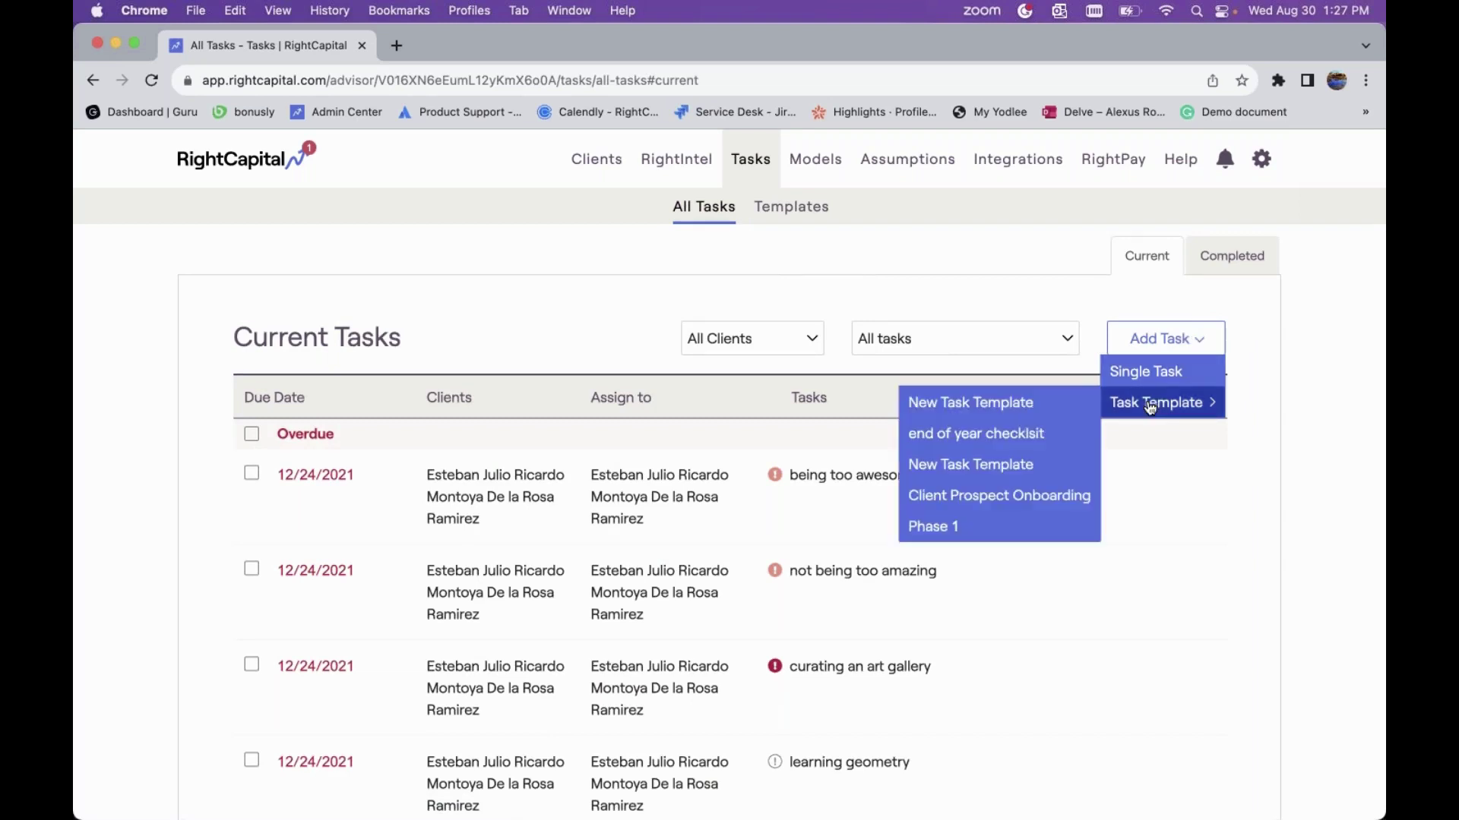
left_click(969, 527)
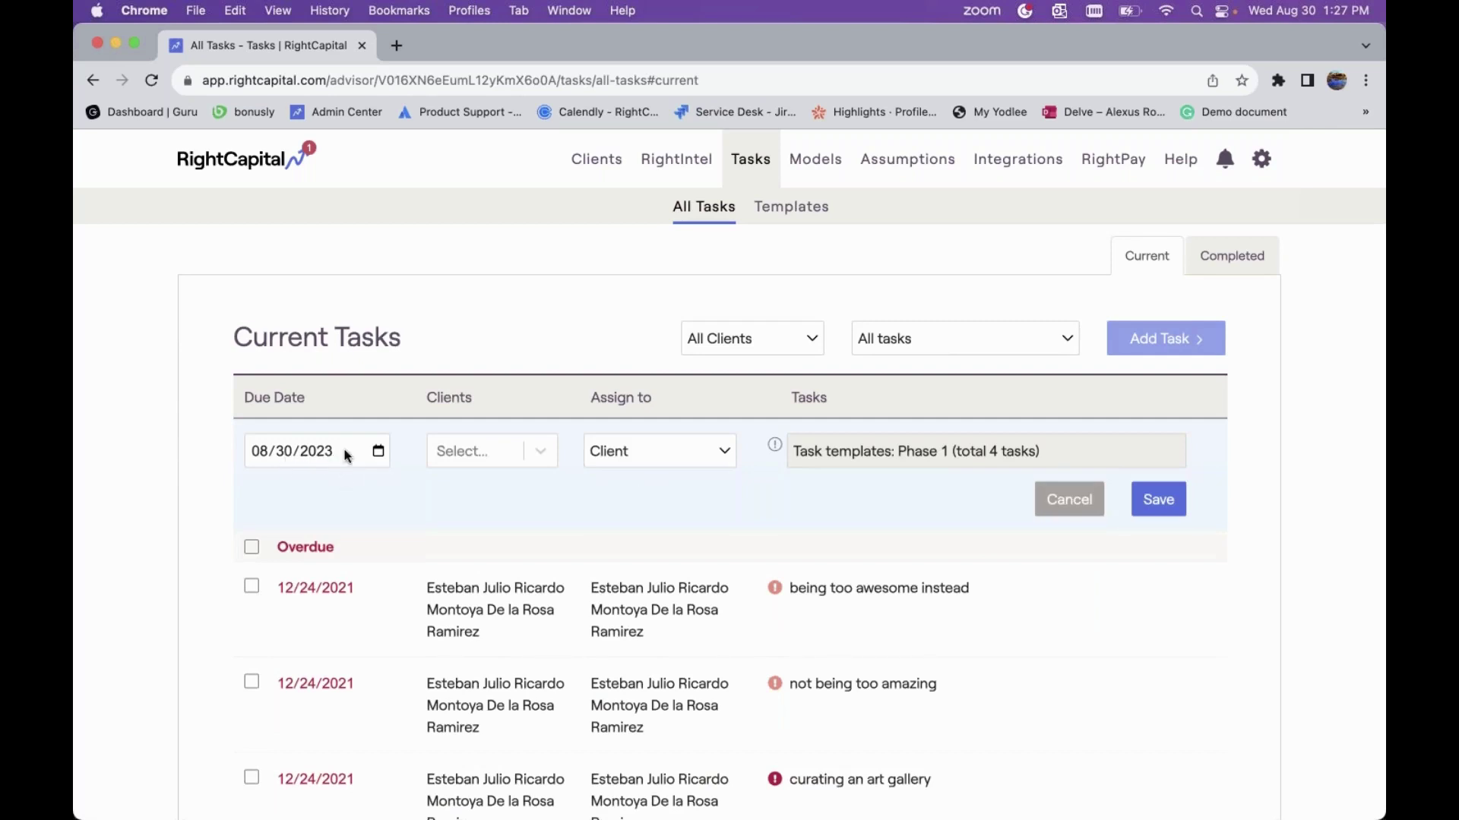
- Examine the available client choices and the assignee options for the Phase 1 task entry
left_click(541, 454)
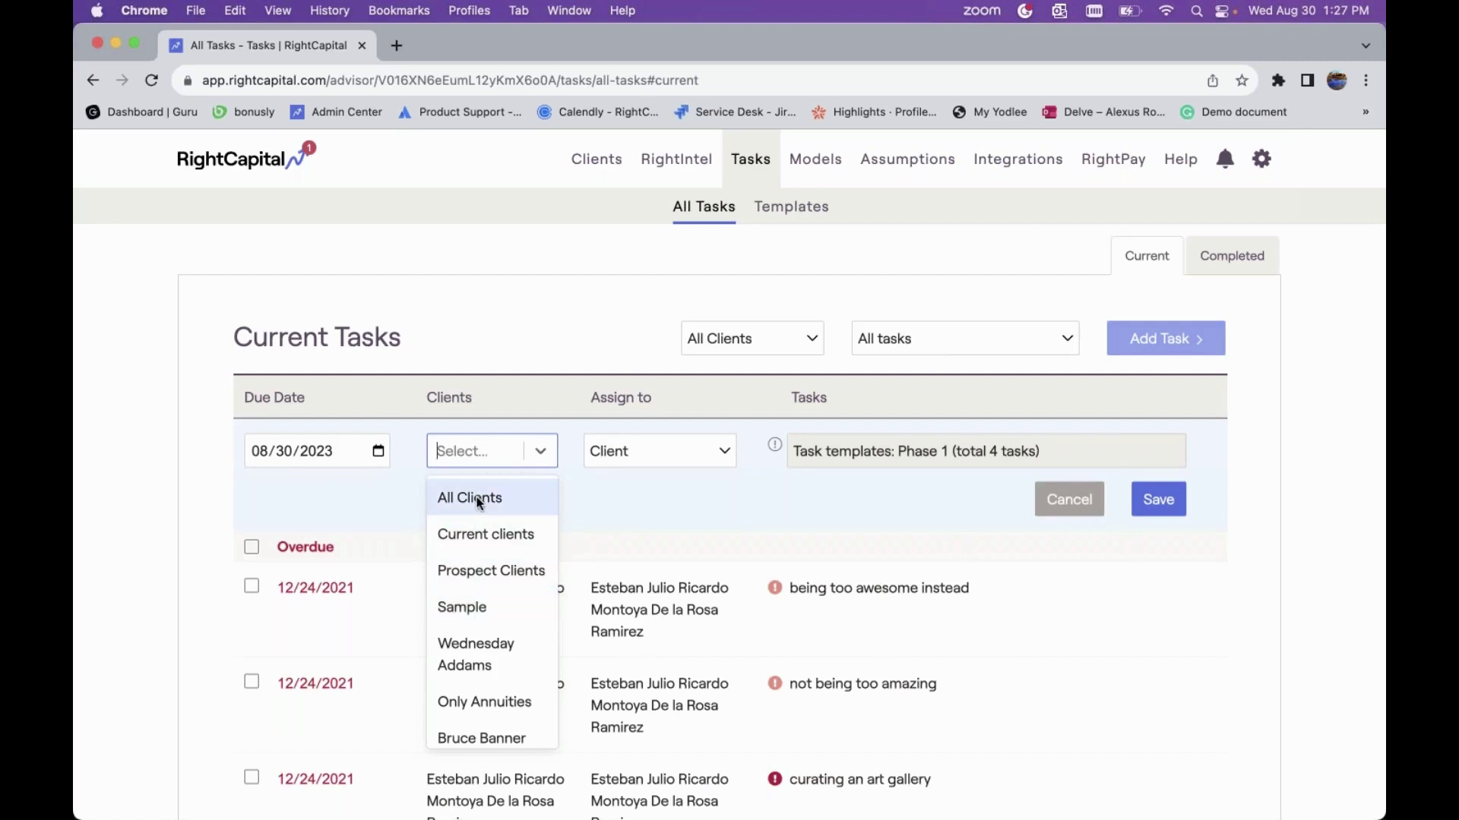
scroll(477, 674, "down", 2)
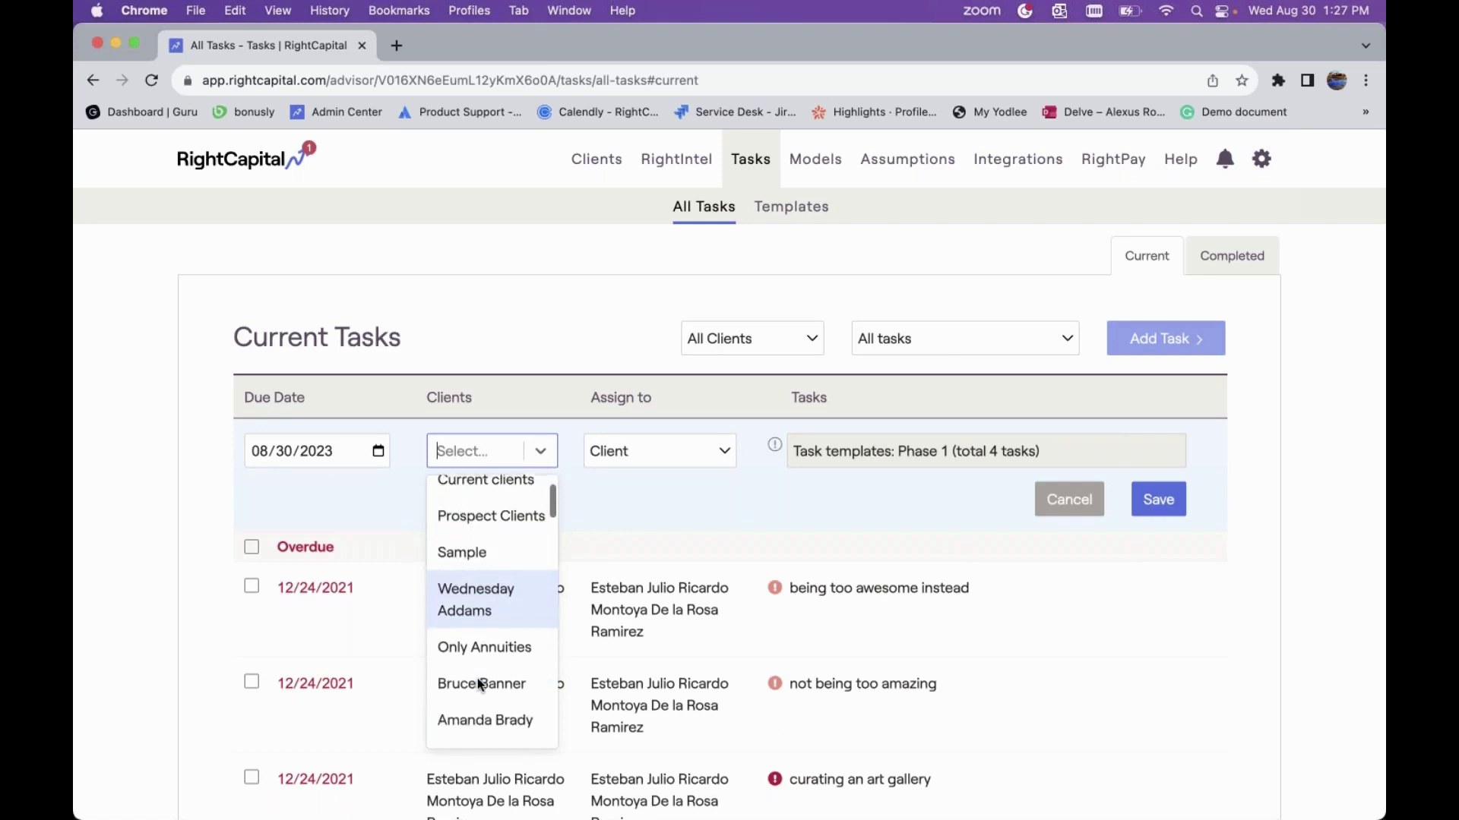
left_click(638, 502)
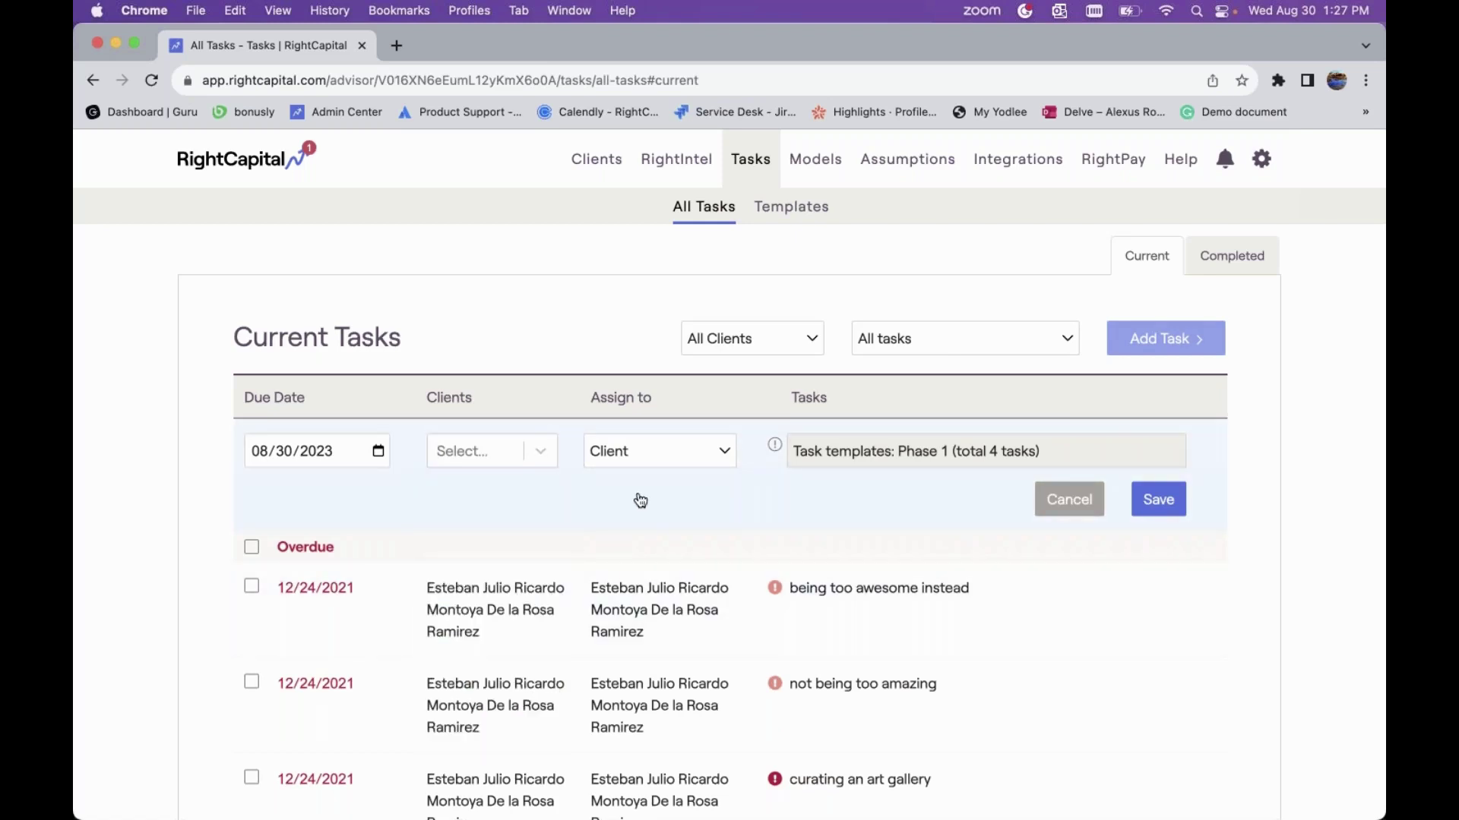
left_click(659, 452)
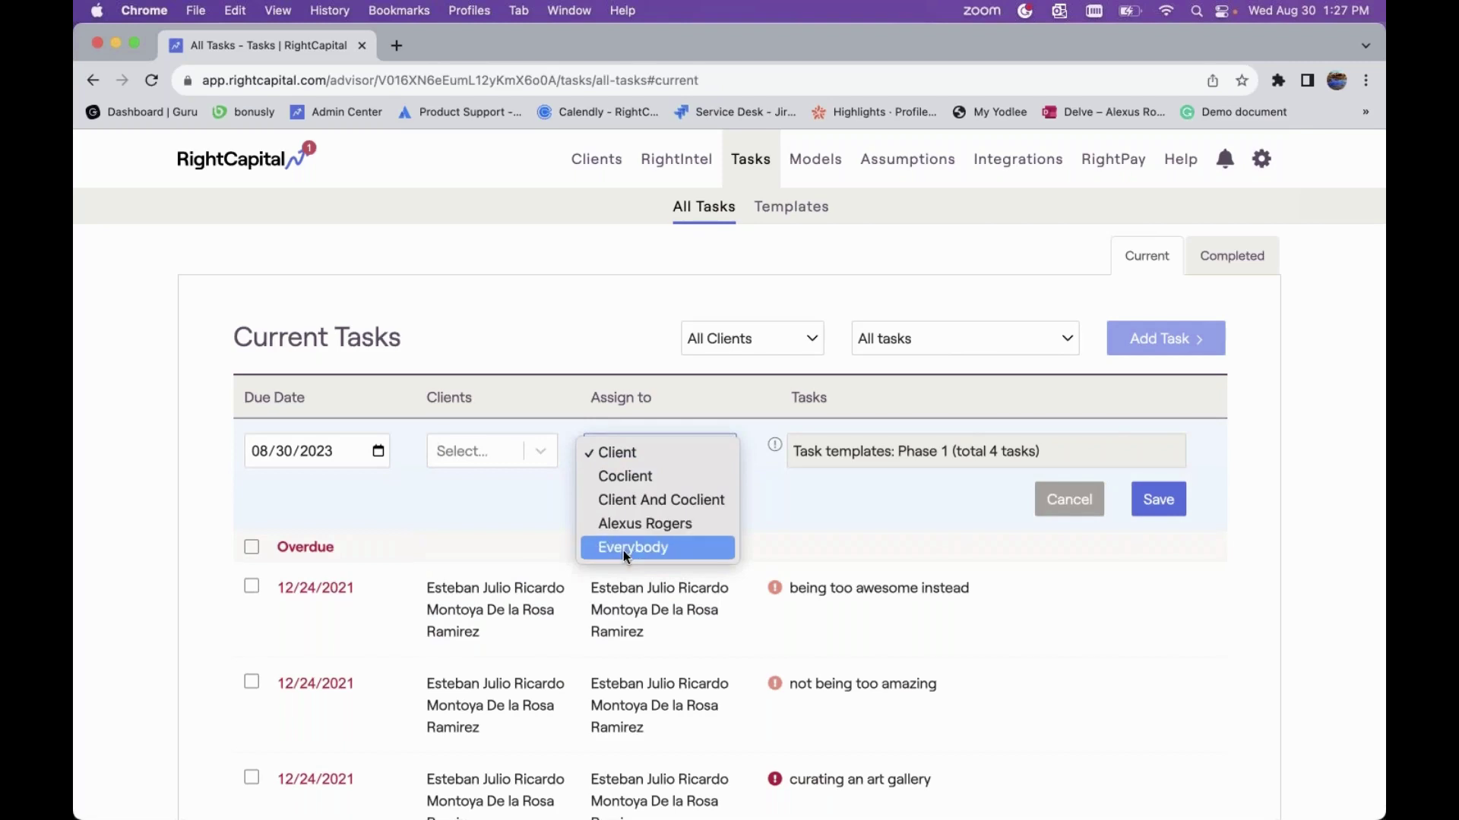
left_click(786, 480)
left_click(668, 453)
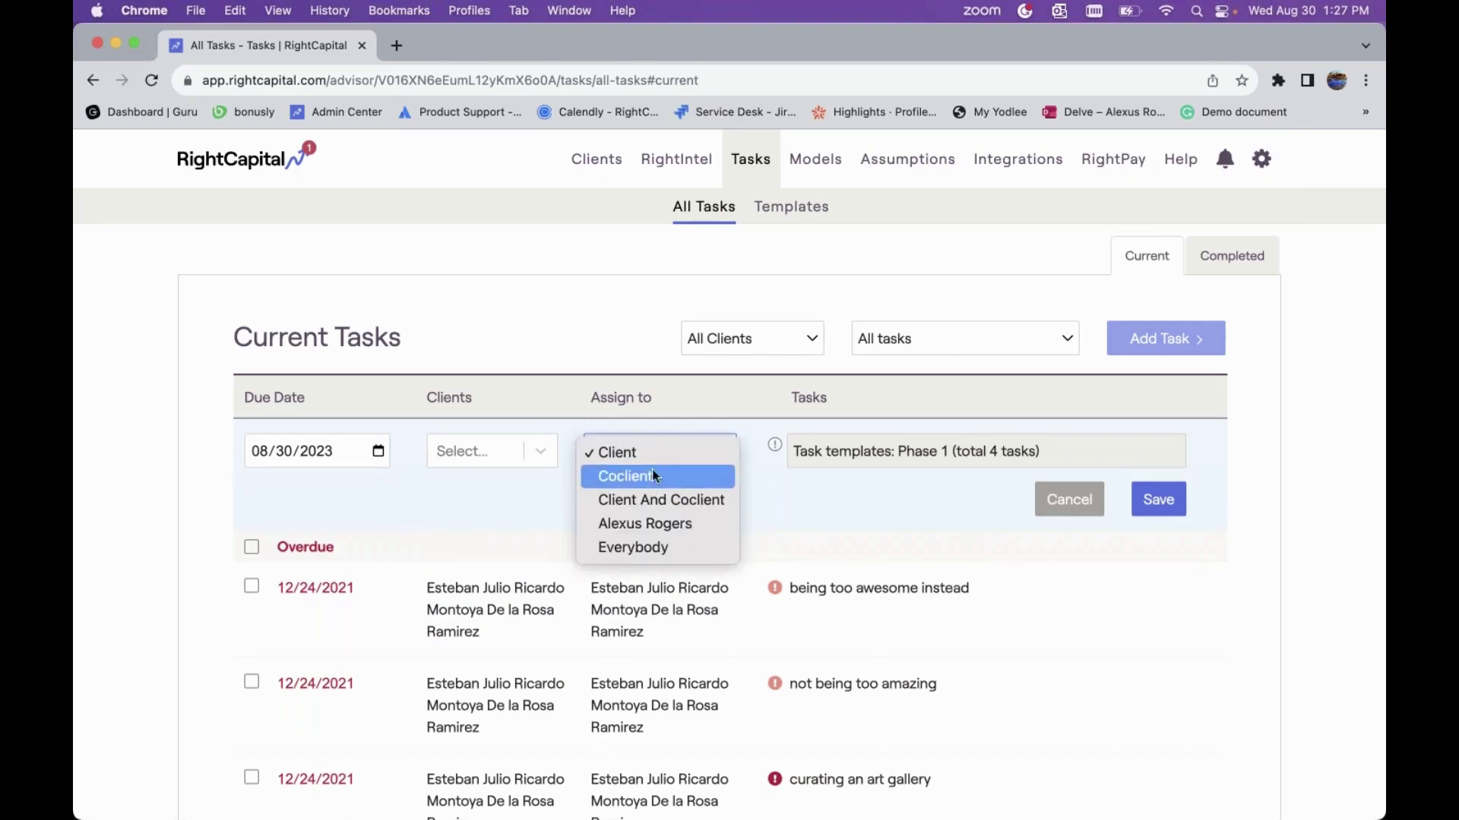
- Select the Sample client for the Phase 1 tasks and save the entry with Client as assignee
left_click(537, 456)
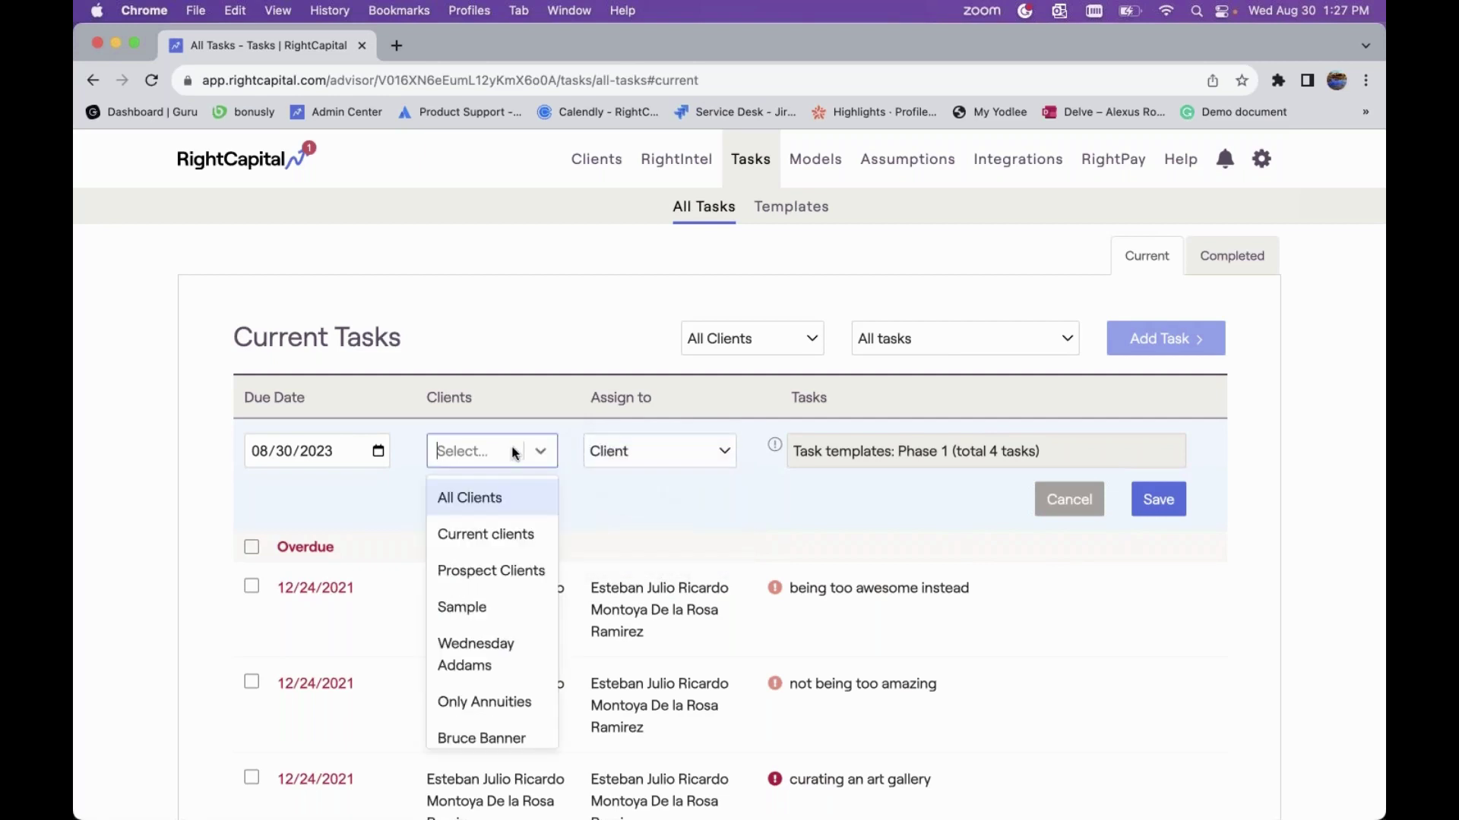
left_click(482, 612)
left_click(769, 525)
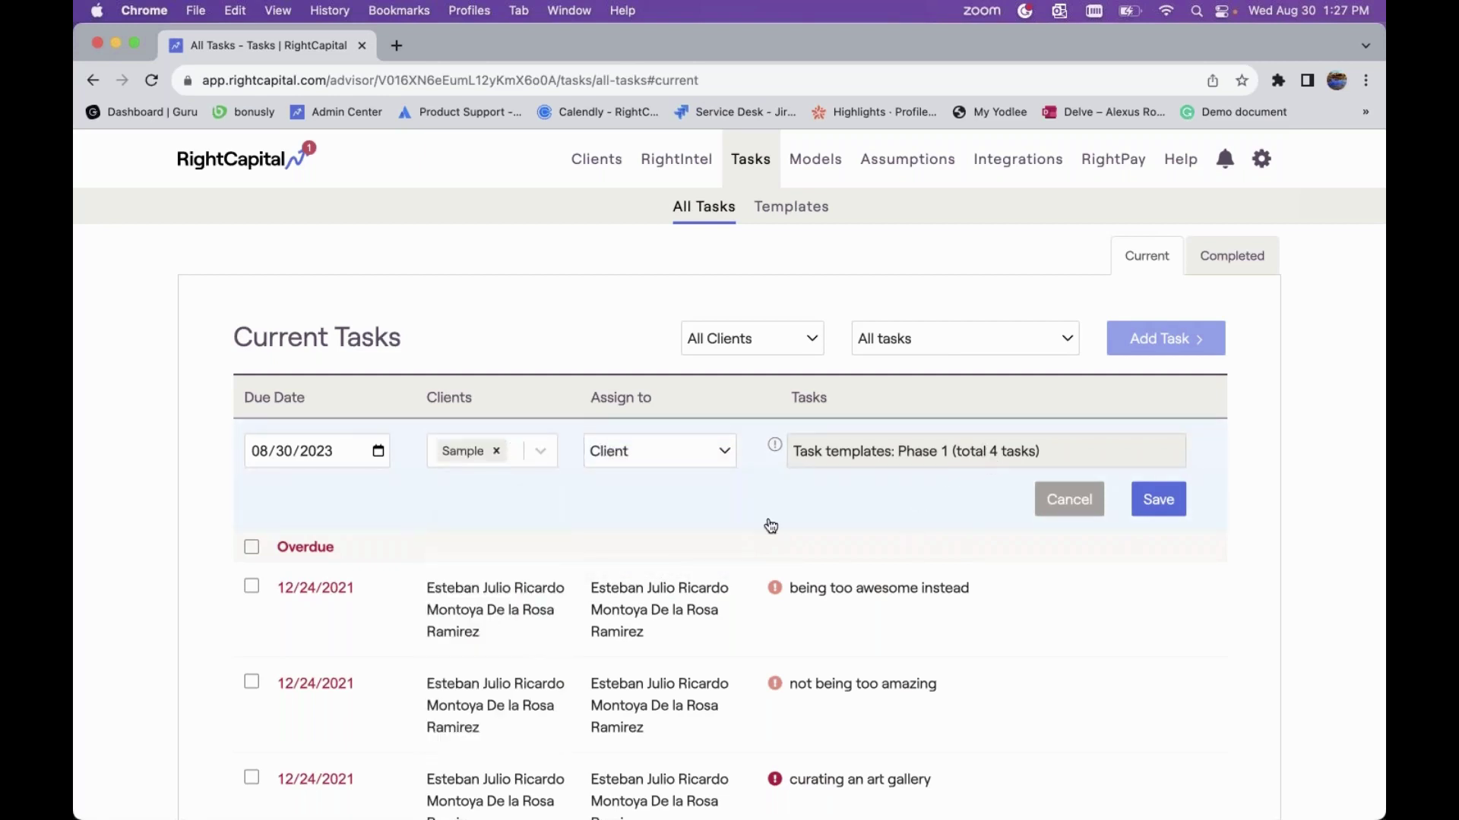
left_click(1155, 502)
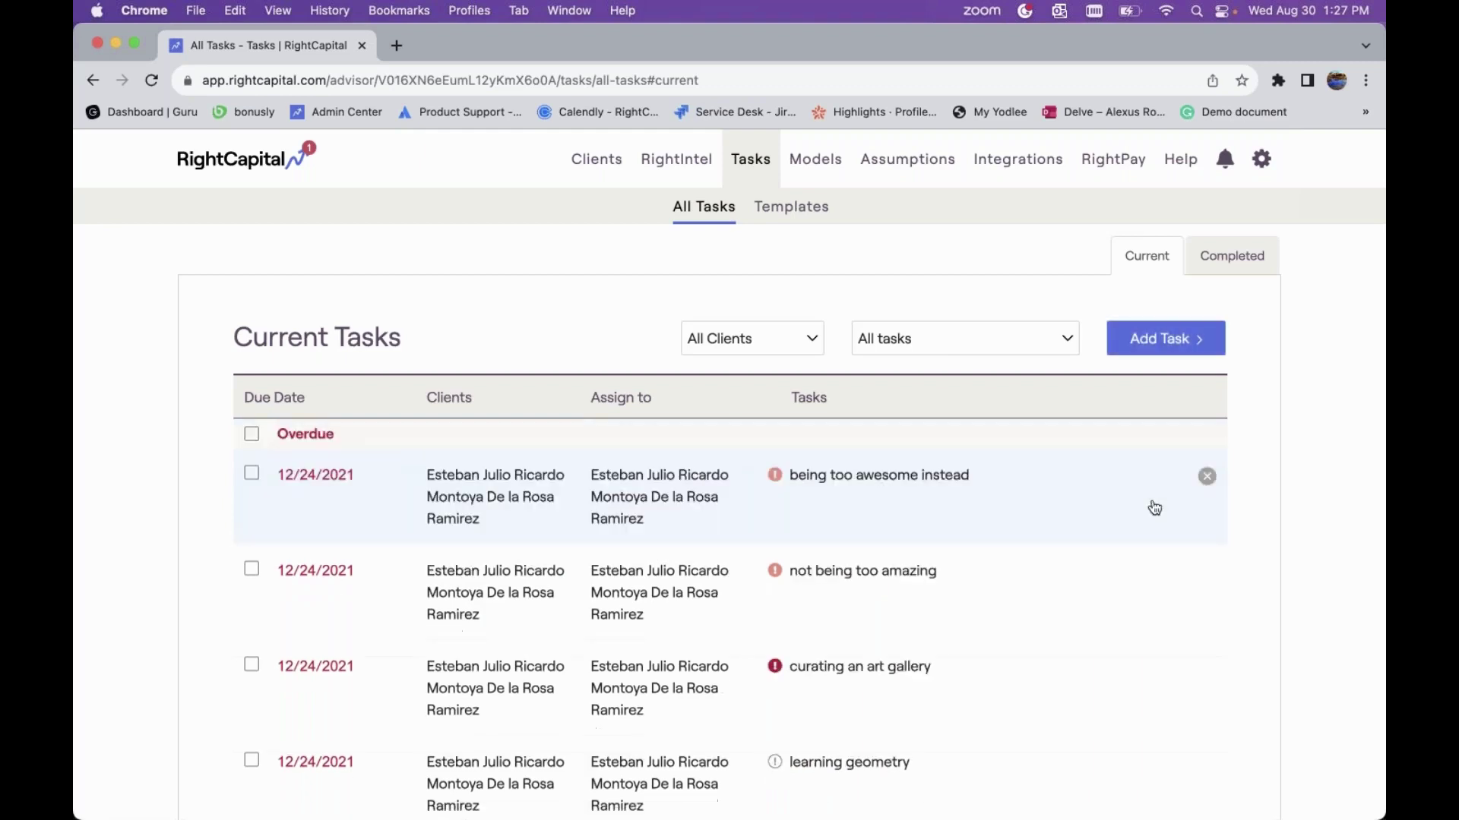
- View the completed tasks list, return to the current tasks, and reopen the Phase 1 template to review its tasks
left_click(1230, 267)
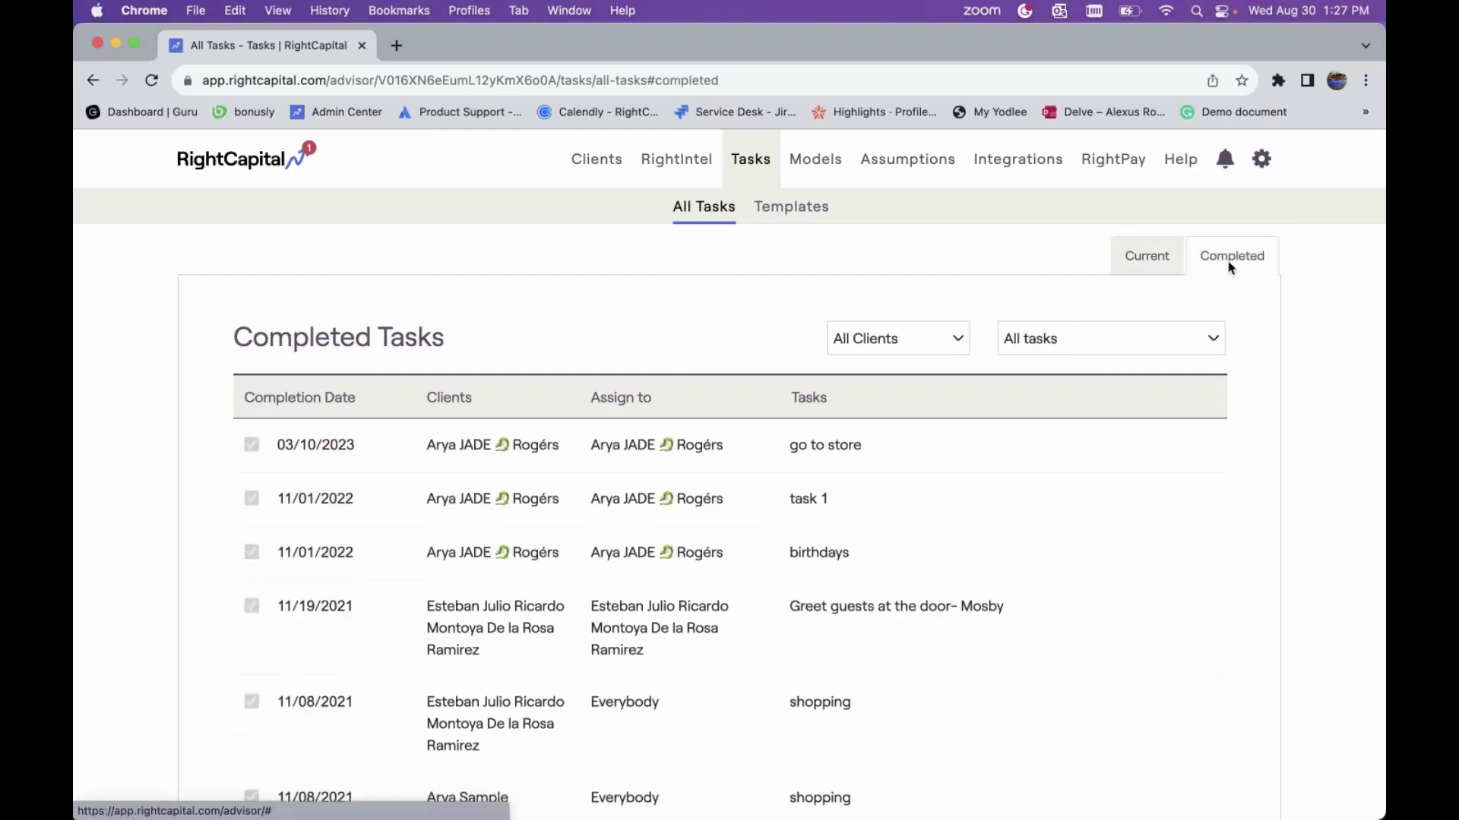
left_click(1163, 258)
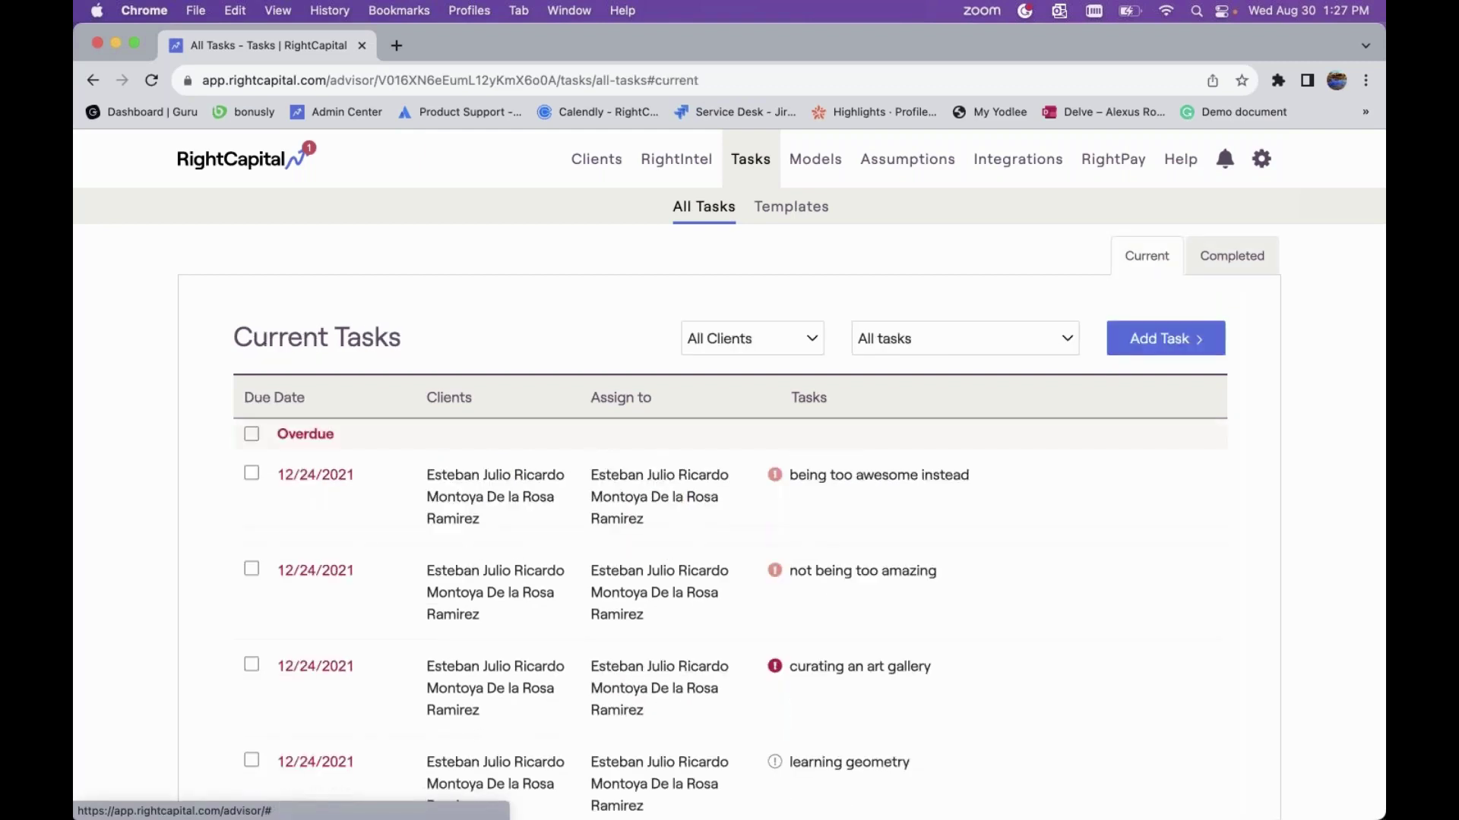
left_click(787, 220)
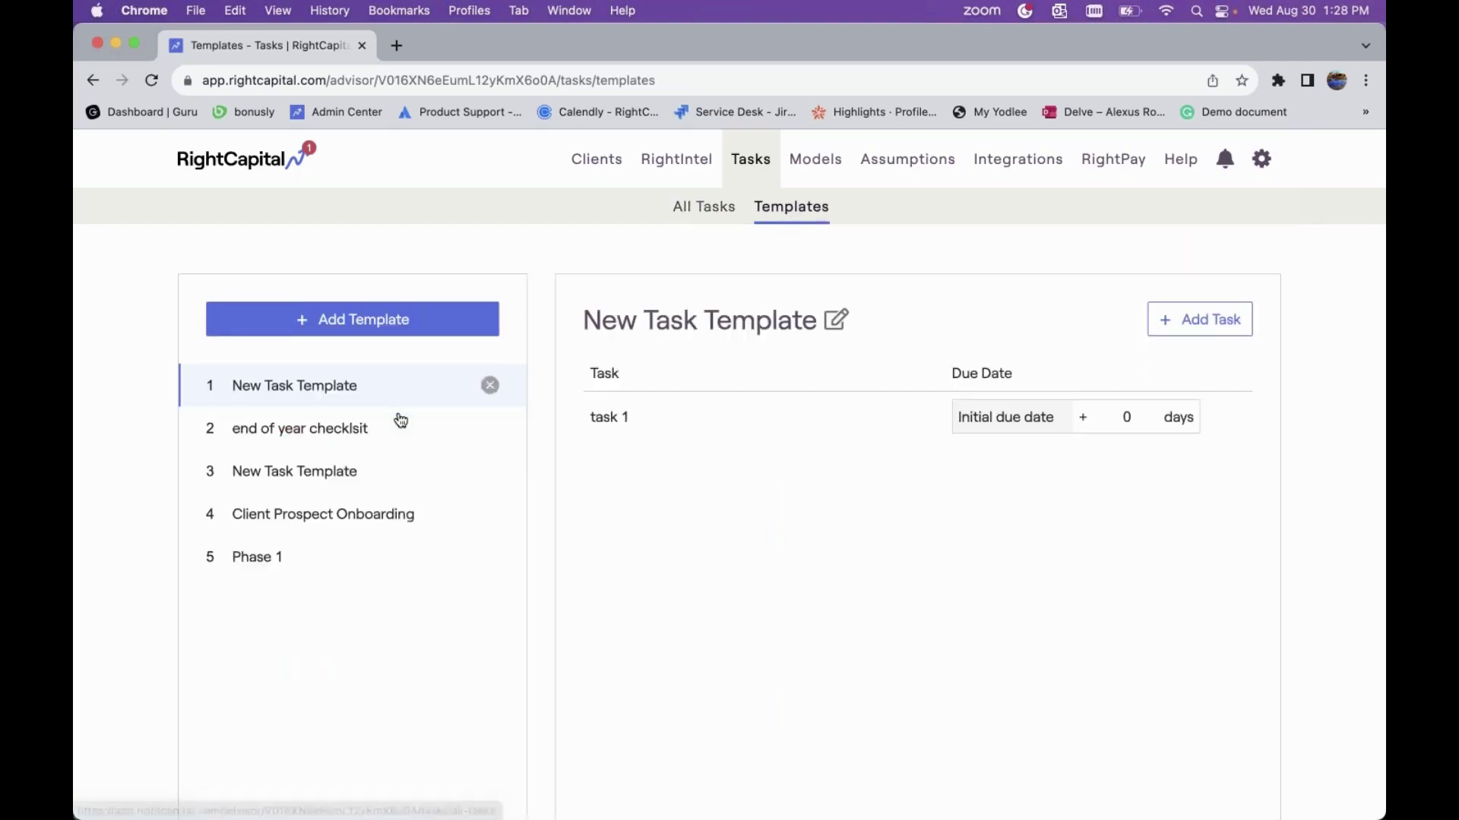
left_click(314, 564)
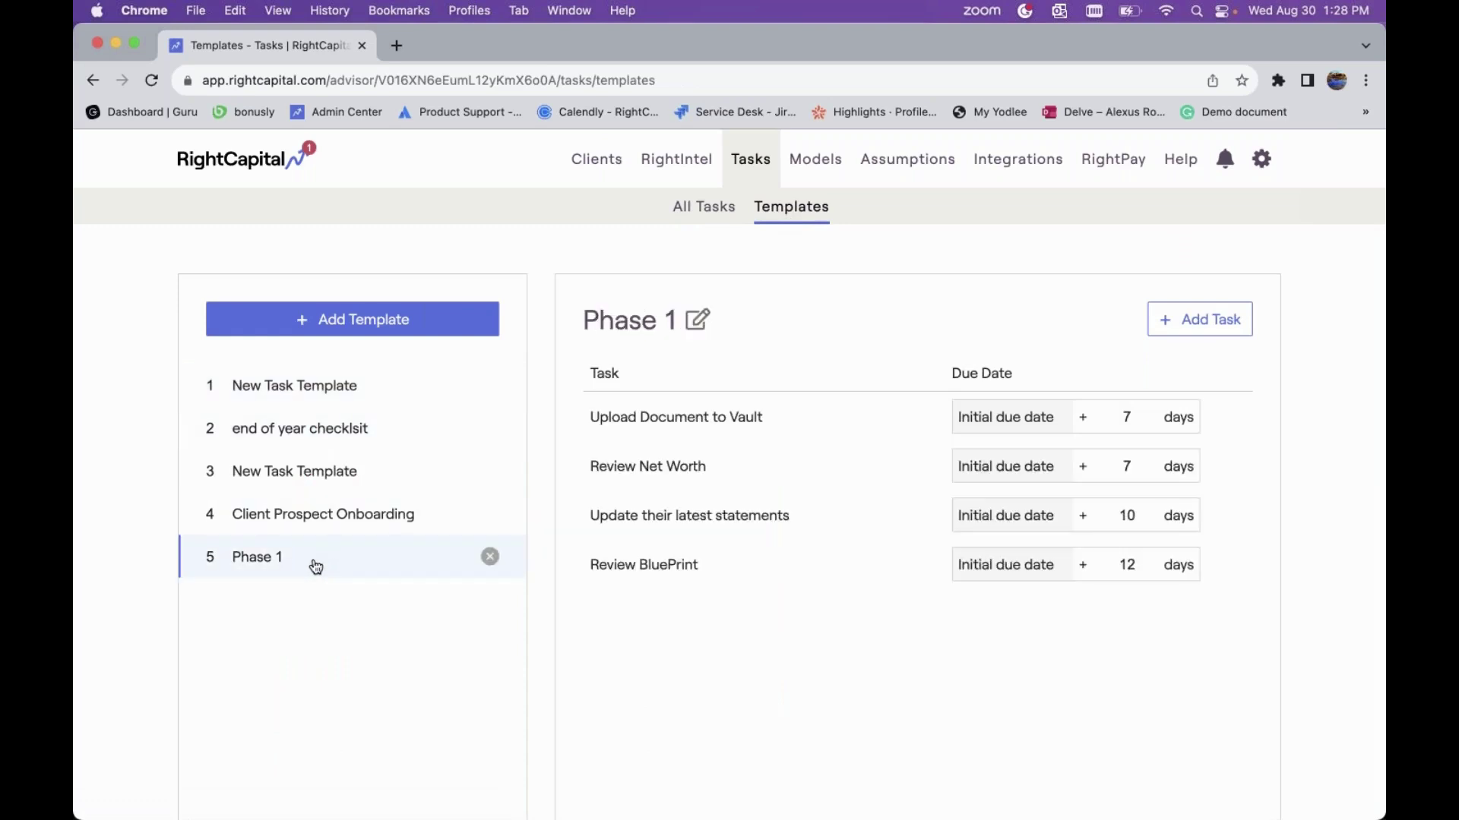